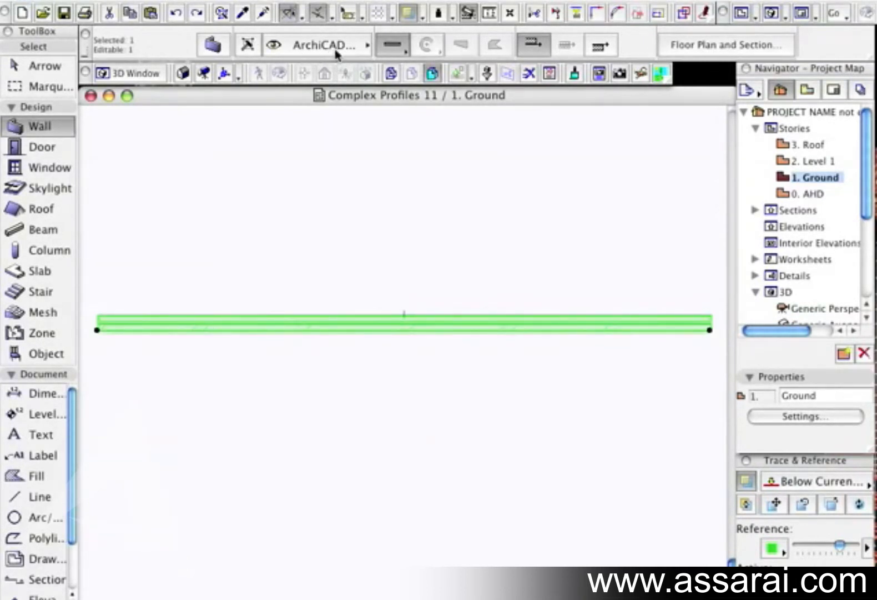
Examine the selected wall's geometry, structure, profile and home story settings
{"action": "scroll", "coordinate": [676, 51], "scroll_direction": "down", "scroll_amount": 1}
{"action": "scroll", "coordinate": [655, 44], "scroll_direction": "down", "scroll_amount": 1}
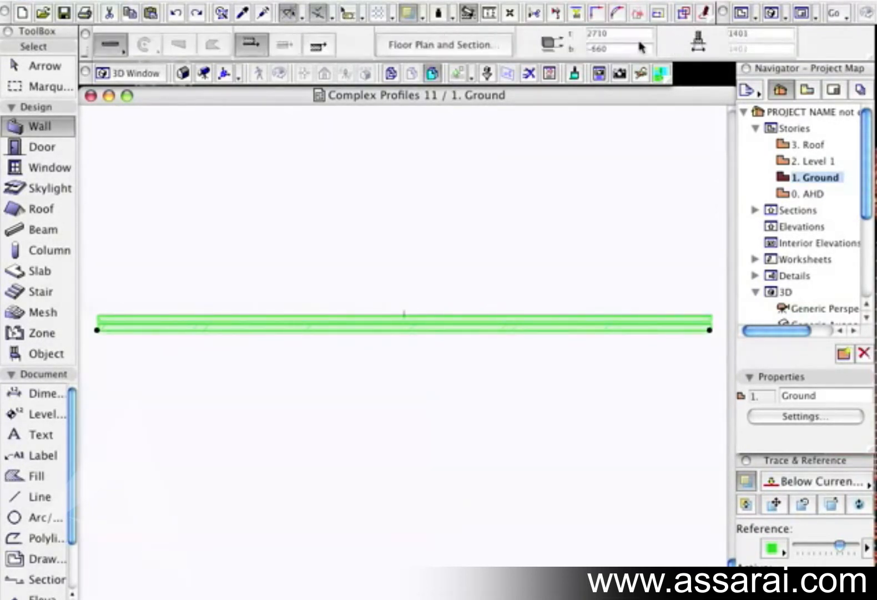
{"action": "scroll", "coordinate": [664, 36], "scroll_direction": "down", "scroll_amount": 1}
{"action": "scroll", "coordinate": [763, 54], "scroll_direction": "down", "scroll_amount": 1}
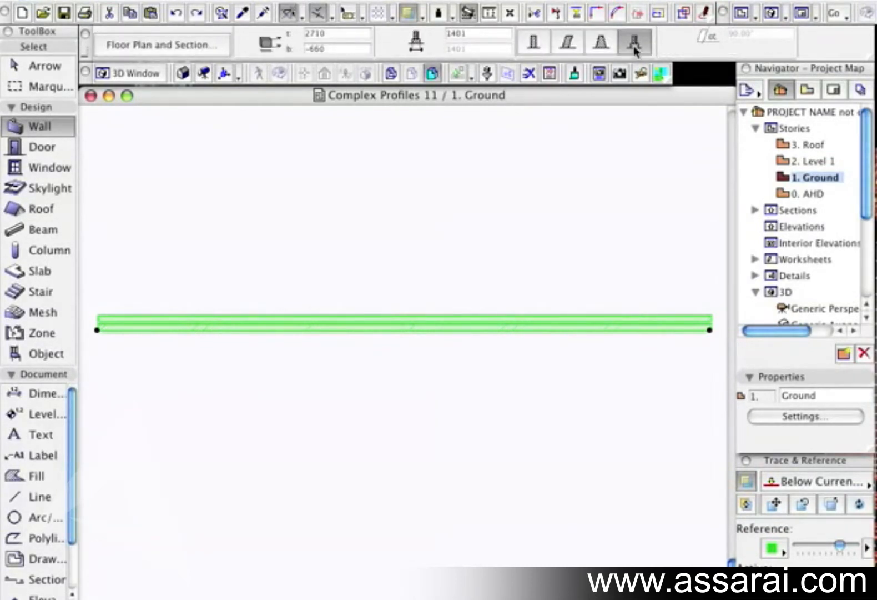
{"action": "scroll", "coordinate": [636, 49], "scroll_direction": "down", "scroll_amount": 1}
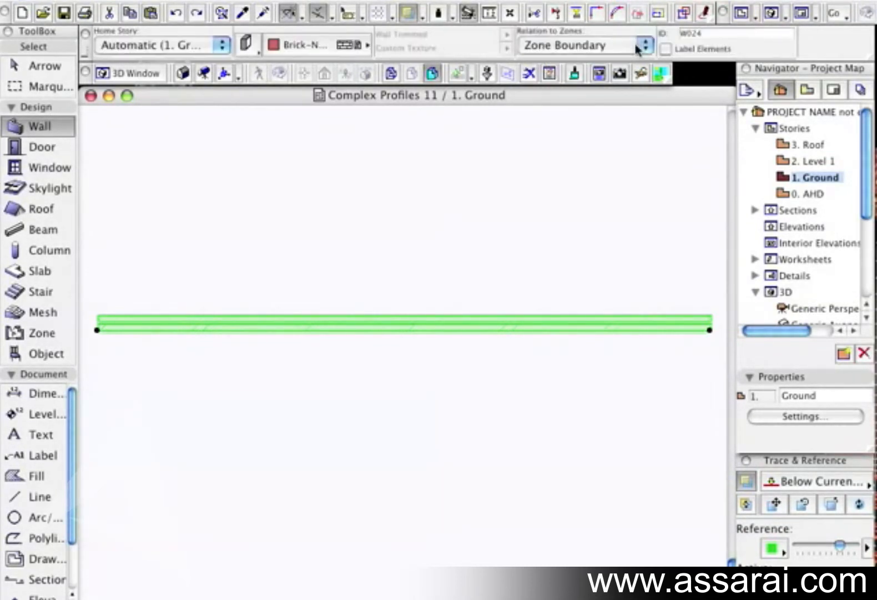
{"action": "scroll", "coordinate": [636, 48], "scroll_direction": "up", "scroll_amount": 2}
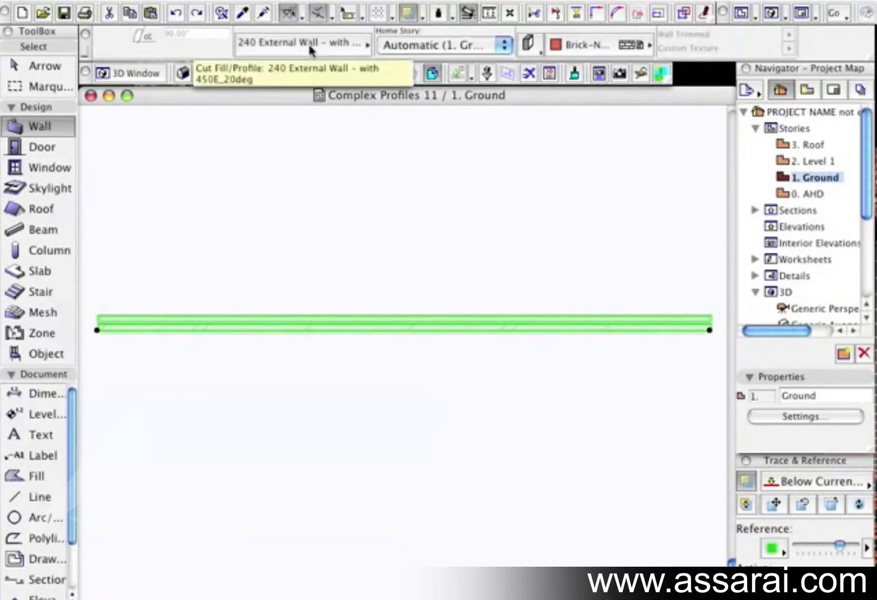
Curve the straight complex-profile wall downward into an arc and check its shape in the 3D view
{"action": "left_click", "coordinate": [388, 328]}
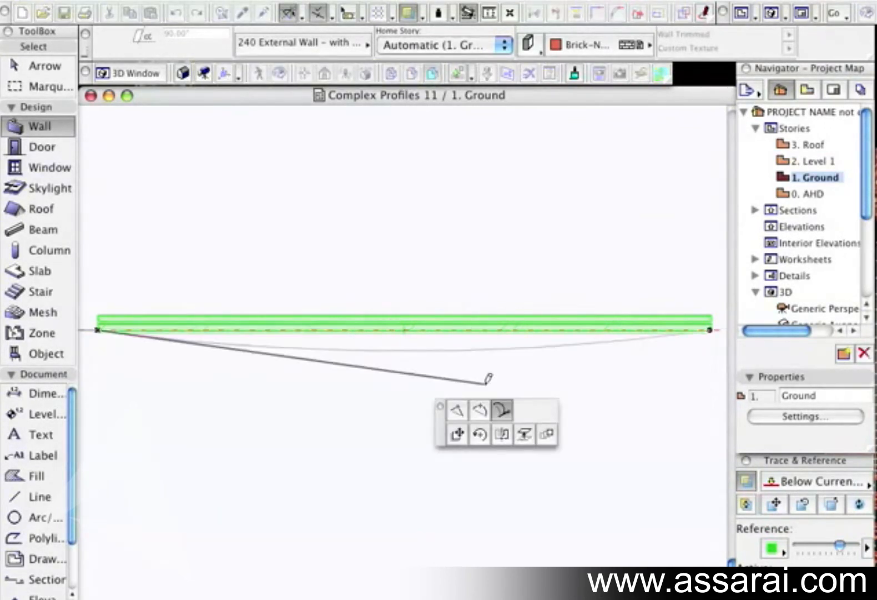
{"action": "left_click", "coordinate": [510, 414]}
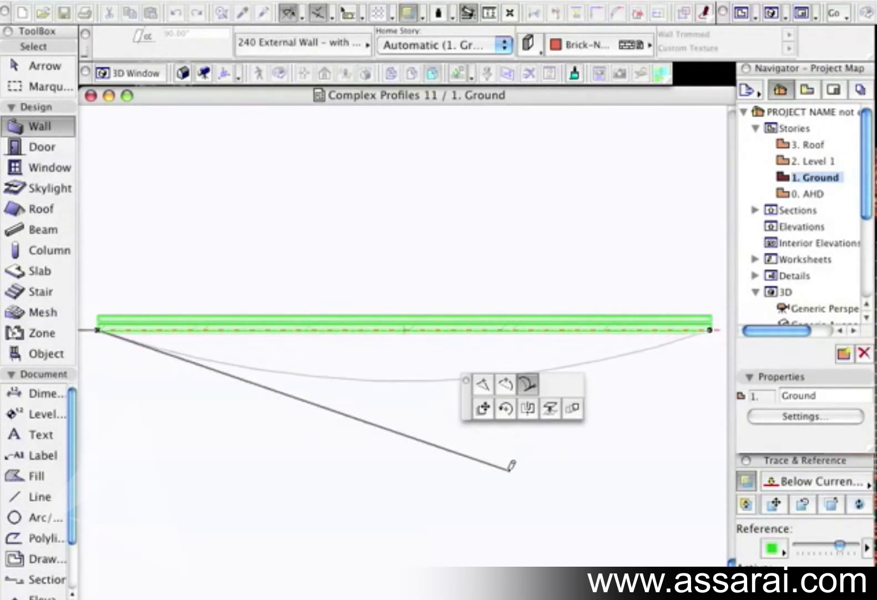
{"action": "left_click", "coordinate": [522, 571]}
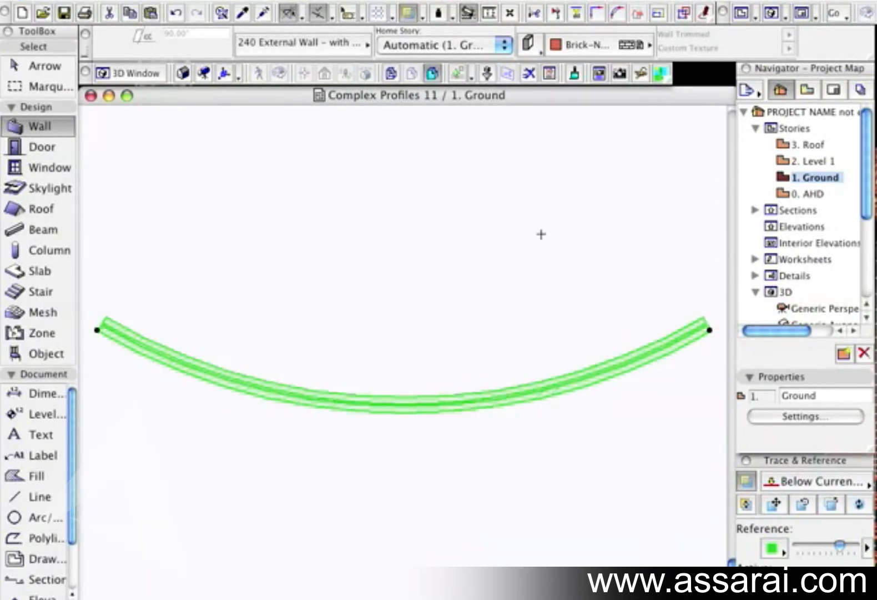
{"action": "key", "text": "Escape"}
{"action": "key", "text": "F3"}
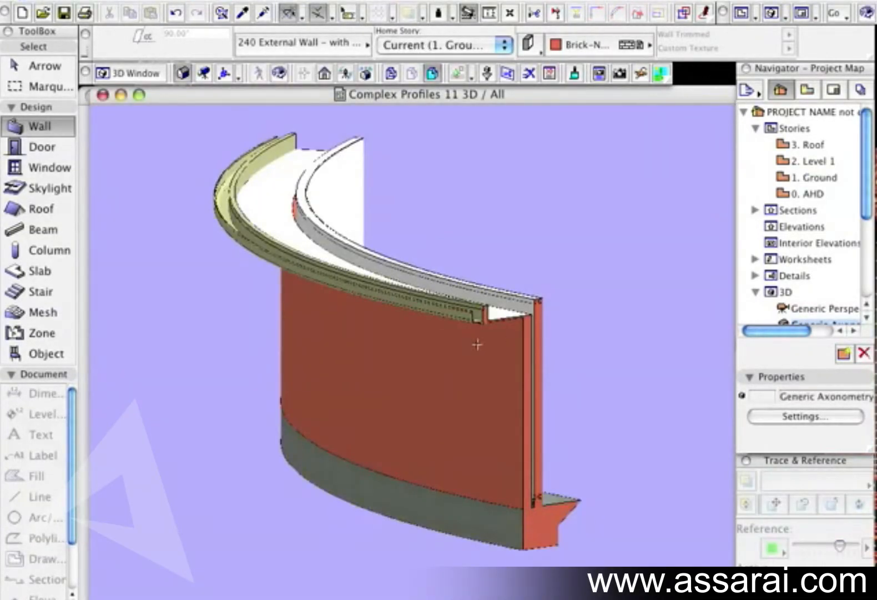
{"action": "mouse_move", "coordinate": [441, 377]}
{"action": "middle_mouse_down", "text": "shift"}
{"action": "mouse_move", "coordinate": [355, 427]}
{"action": "mouse_move", "coordinate": [293, 358]}
{"action": "mouse_move", "coordinate": [439, 362]}
{"action": "mouse_move", "coordinate": [441, 377]}
{"action": "middle_mouse_up", "text": "shift"}
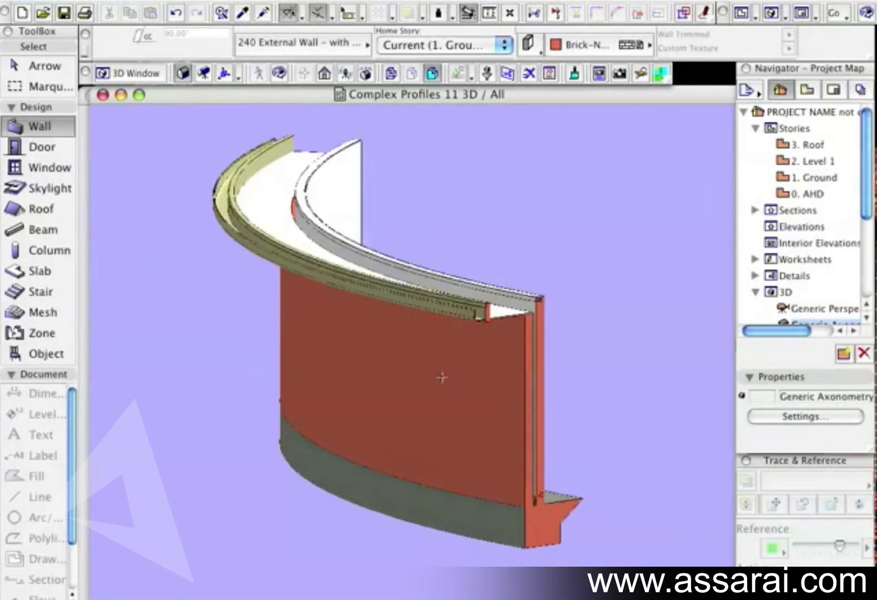
Draw a horizontal slanted wall with the 240 Brick Veneer composite above the curved wall on the ground floor plan
{"action": "key", "text": "F2"}
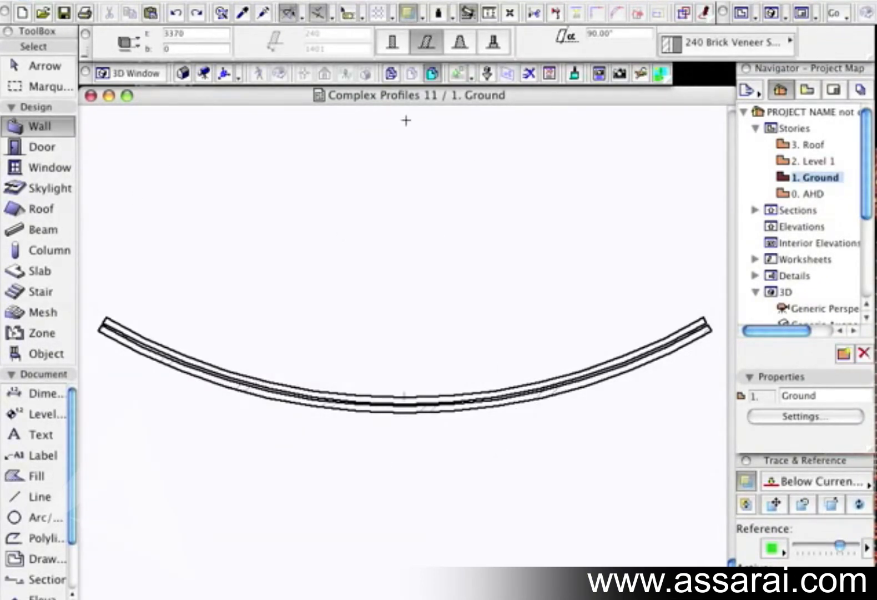
{"action": "left_click", "coordinate": [218, 248]}
{"action": "left_click", "coordinate": [589, 248]}
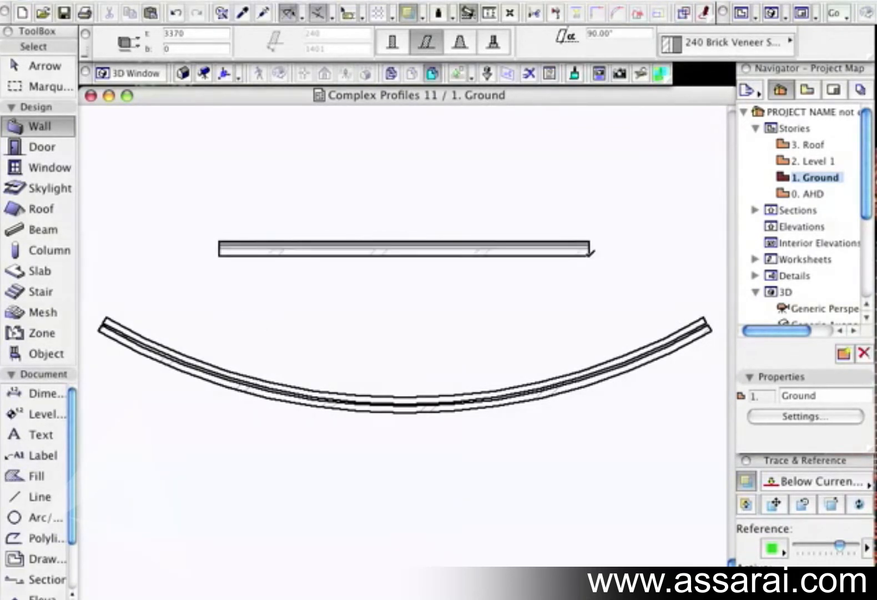
Draw a horizontal double-slanted wall with the 240 Brick Veneer composite above the slanted wall
{"action": "left_click", "coordinate": [459, 42]}
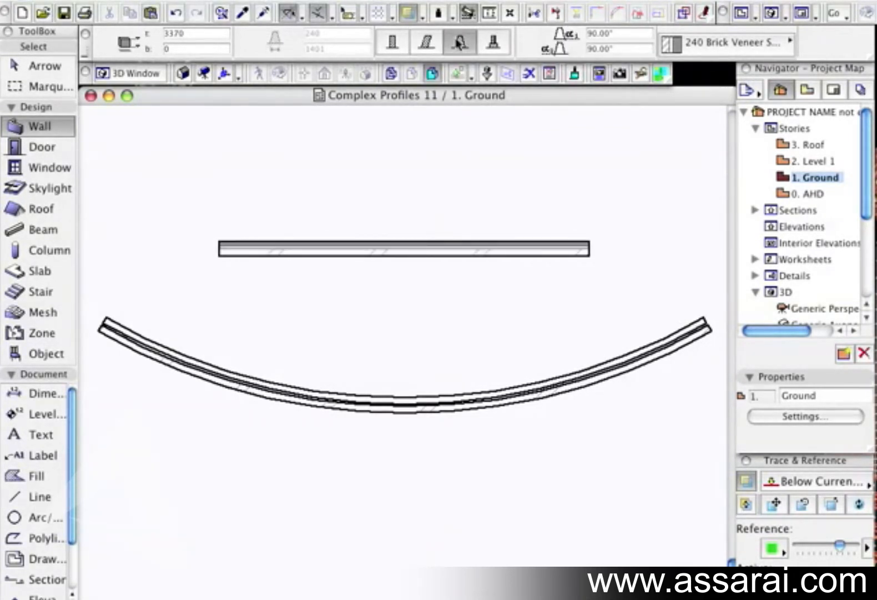
{"action": "middle_click_drag", "start_coordinate": [452, 115], "coordinate": [445, 222]}
{"action": "left_click", "coordinate": [244, 196]}
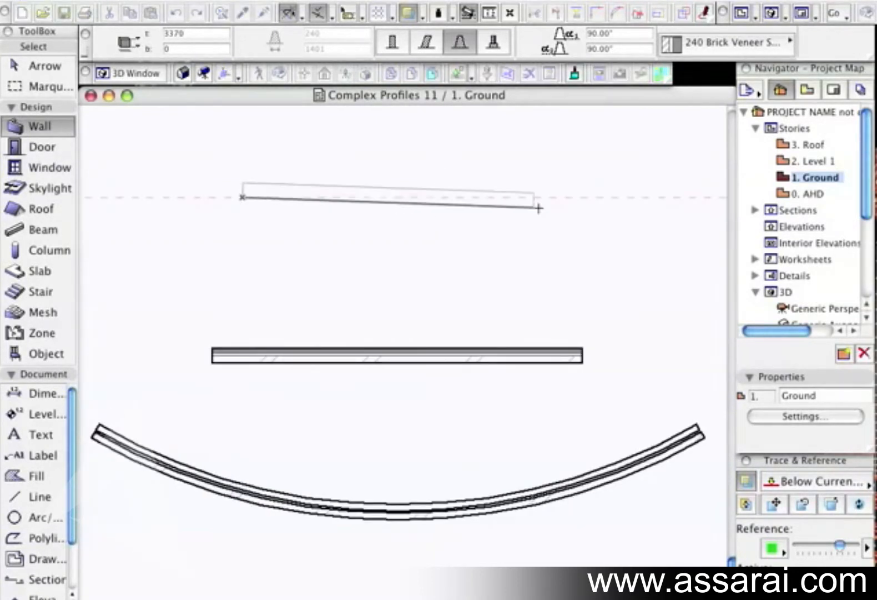
{"action": "left_click", "coordinate": [599, 198]}
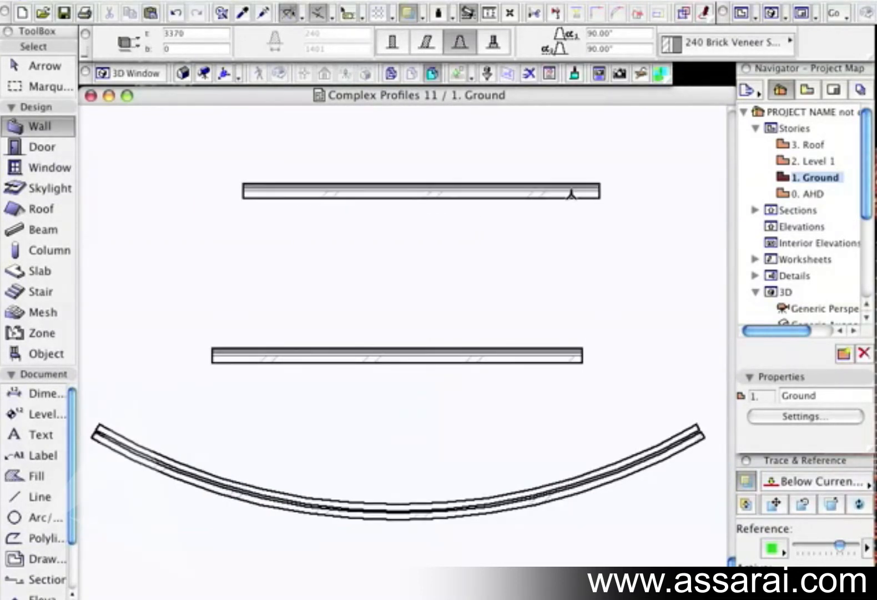
Set the first slant angle of the double-slanted wall to 80°
{"action": "left_click", "coordinate": [524, 198], "text": "shift"}
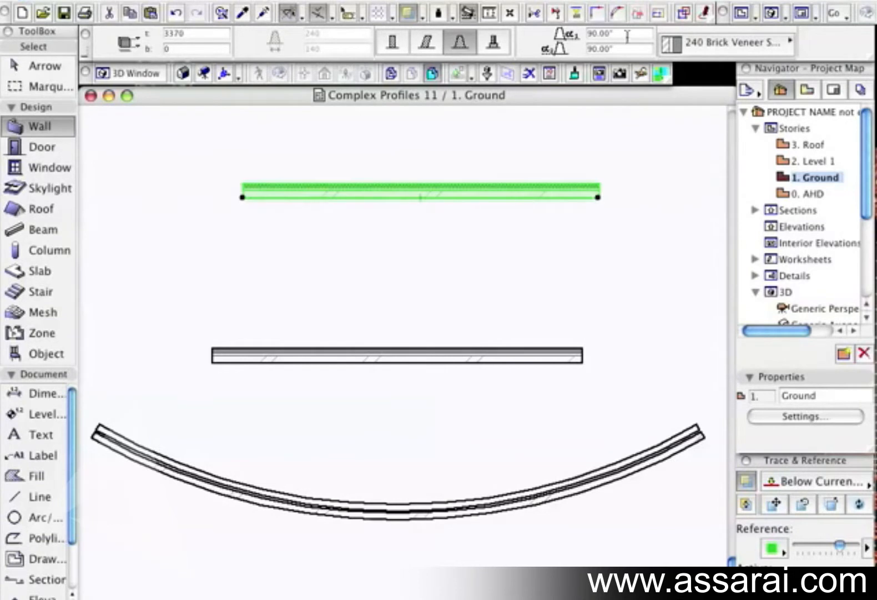
{"action": "left_click", "coordinate": [596, 33]}
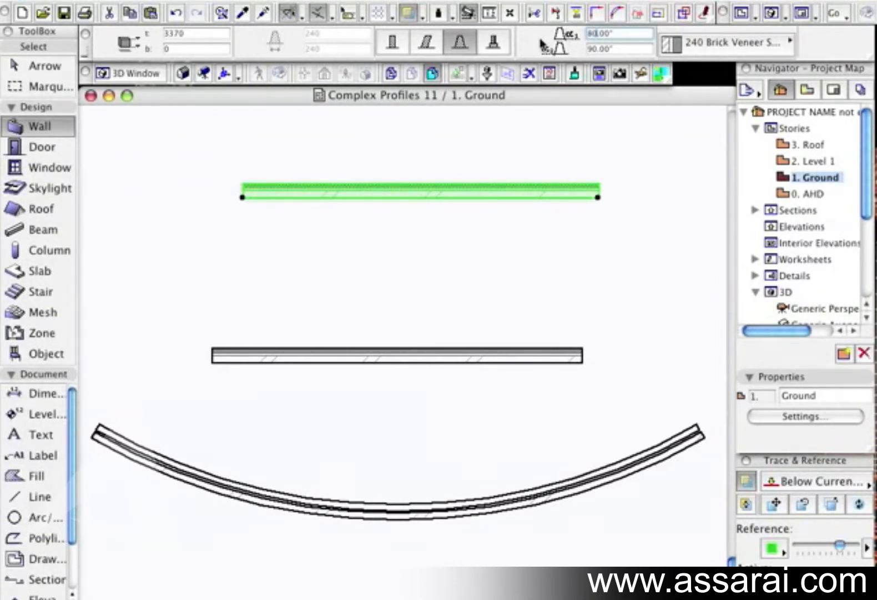
{"action": "key", "text": "Return"}
{"action": "key", "text": "Escape"}
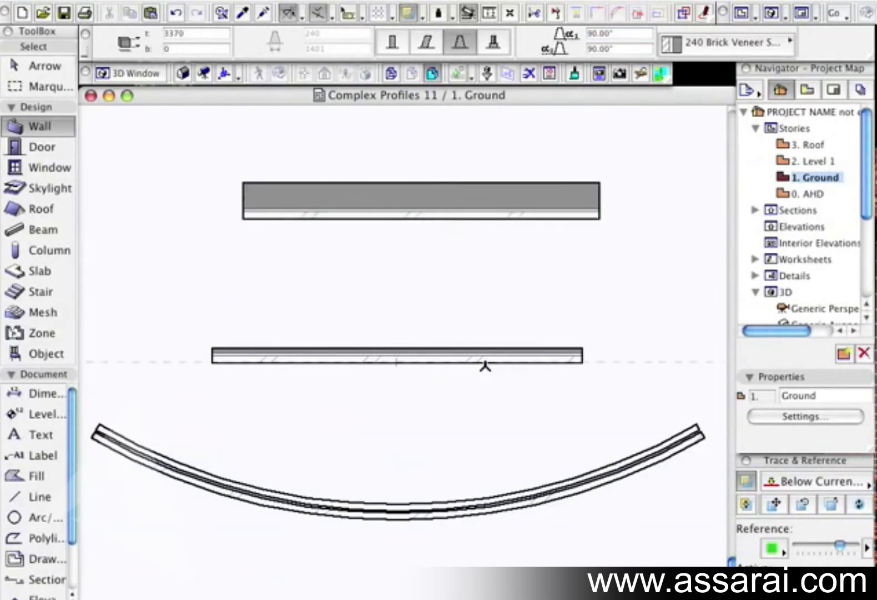
In the 3D view, tilt the single-slanted brick veneer wall to about 105° by moving its upper edge toward the double-slanted wall
{"action": "key", "text": "F5"}
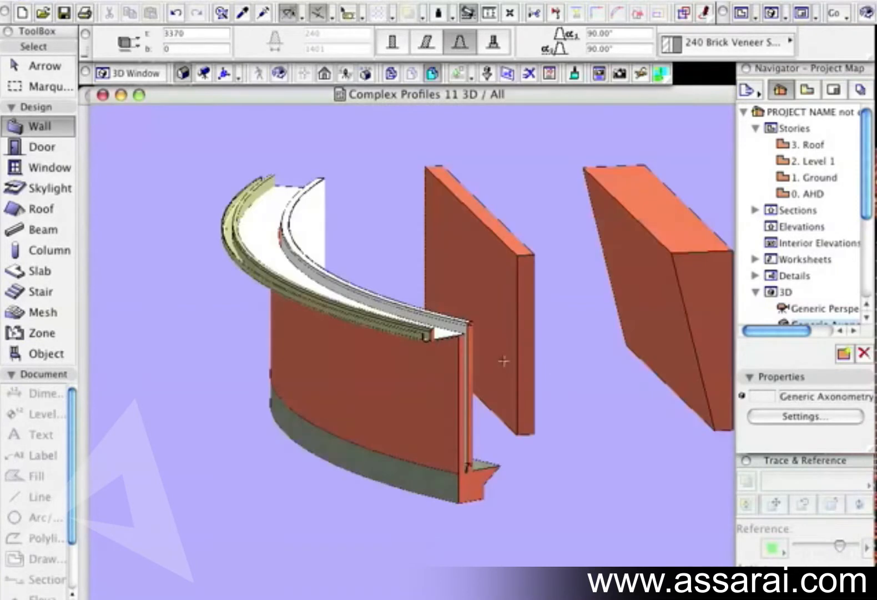
{"action": "middle_click_drag", "start_coordinate": [594, 337], "coordinate": [472, 337], "text": "shift"}
{"action": "left_click", "coordinate": [432, 381]}
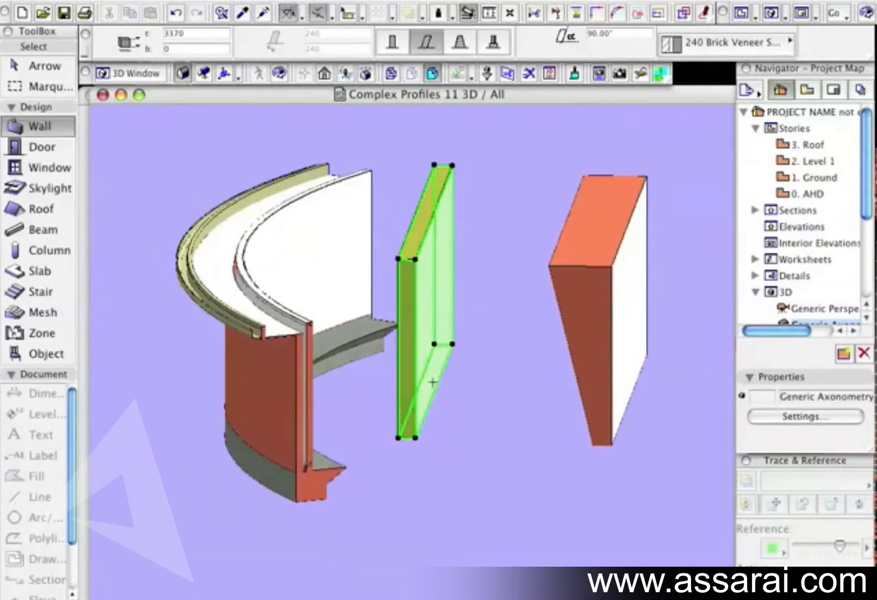
{"action": "left_click", "coordinate": [414, 258]}
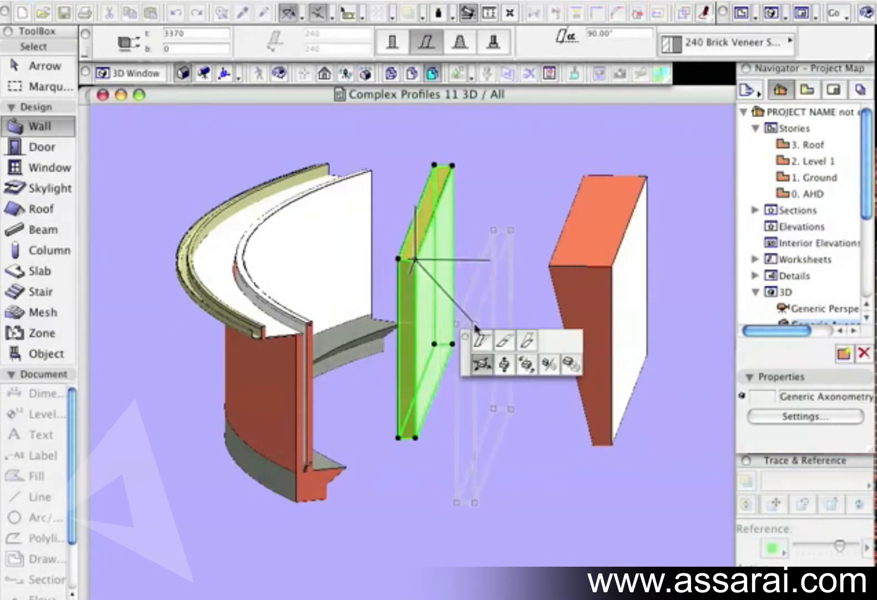
{"action": "left_click", "coordinate": [481, 340]}
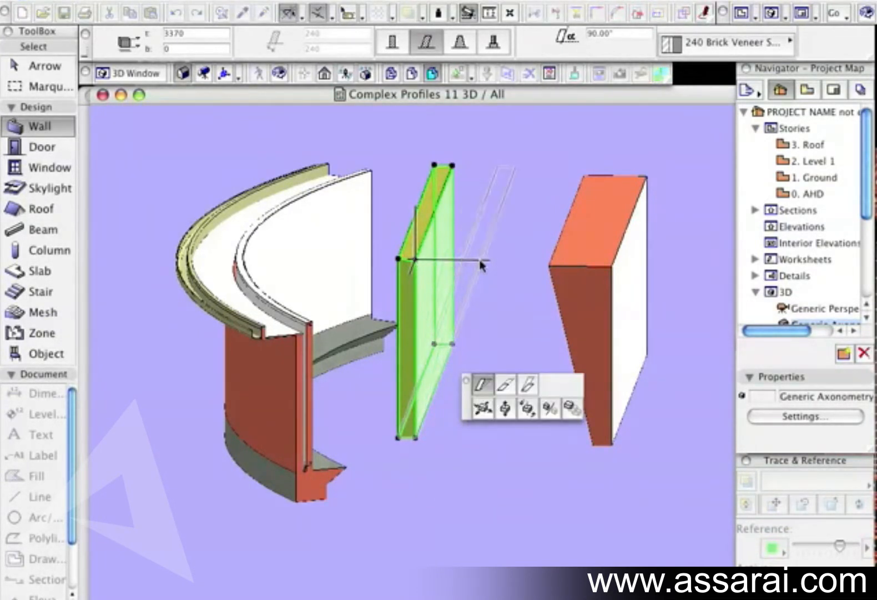
{"action": "left_click", "coordinate": [483, 259]}
{"action": "key", "text": "Escape"}
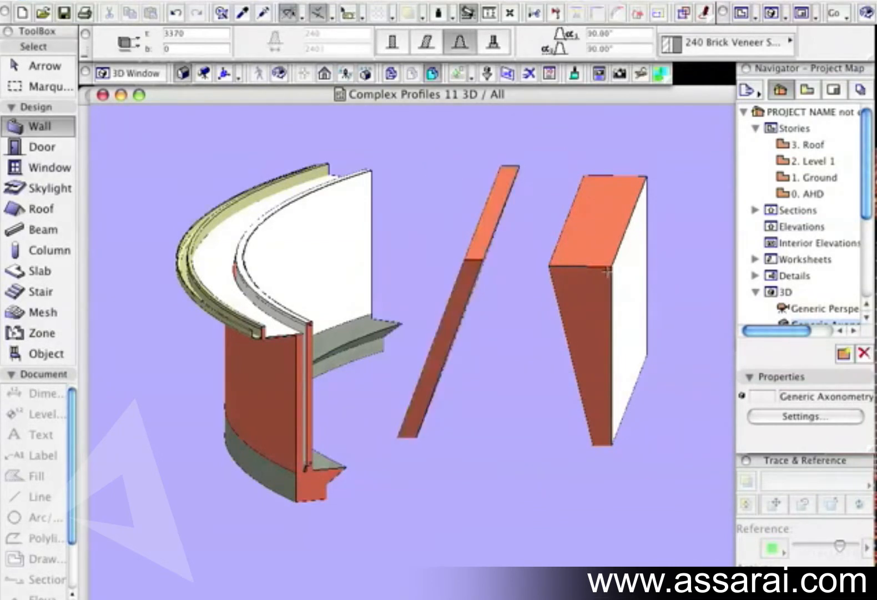
Change the double-slanted wall's first slant angle to about 100° by moving its lower edge outward in 3D
{"action": "left_click", "coordinate": [604, 270]}
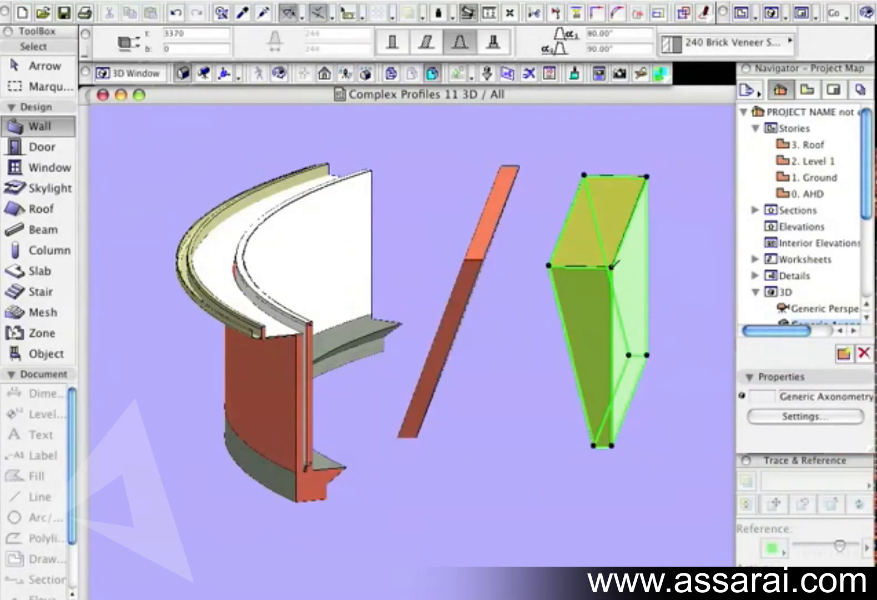
{"action": "left_click", "coordinate": [612, 268]}
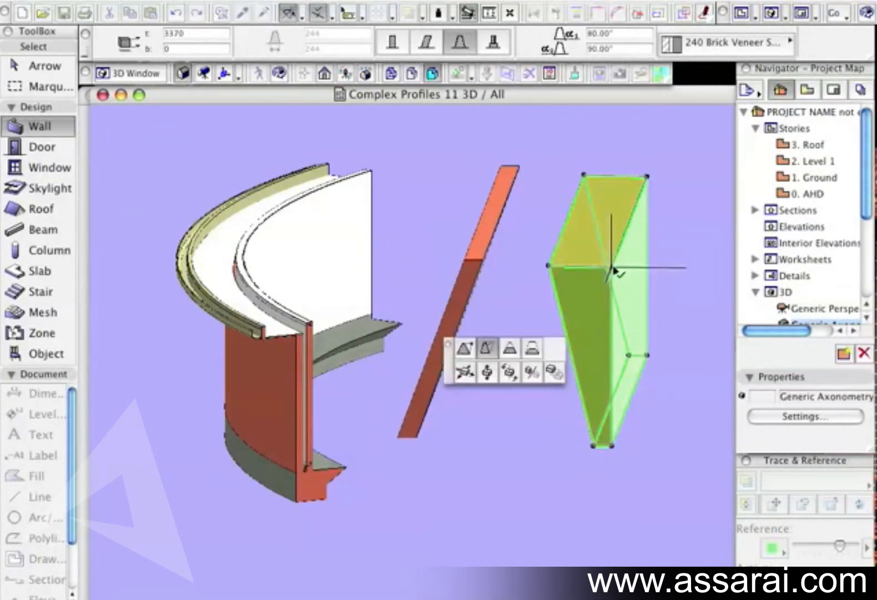
{"action": "left_click", "coordinate": [467, 348]}
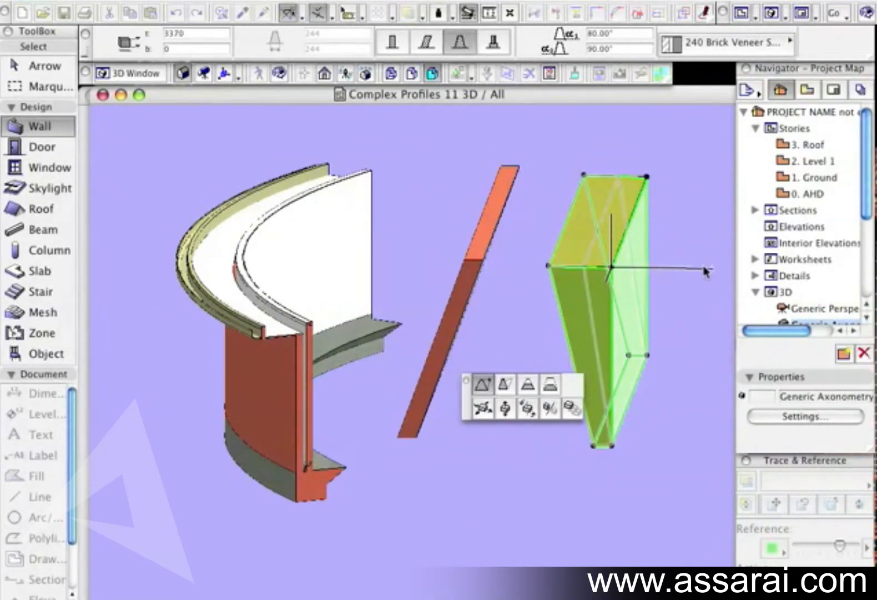
{"action": "key", "text": "Escape"}
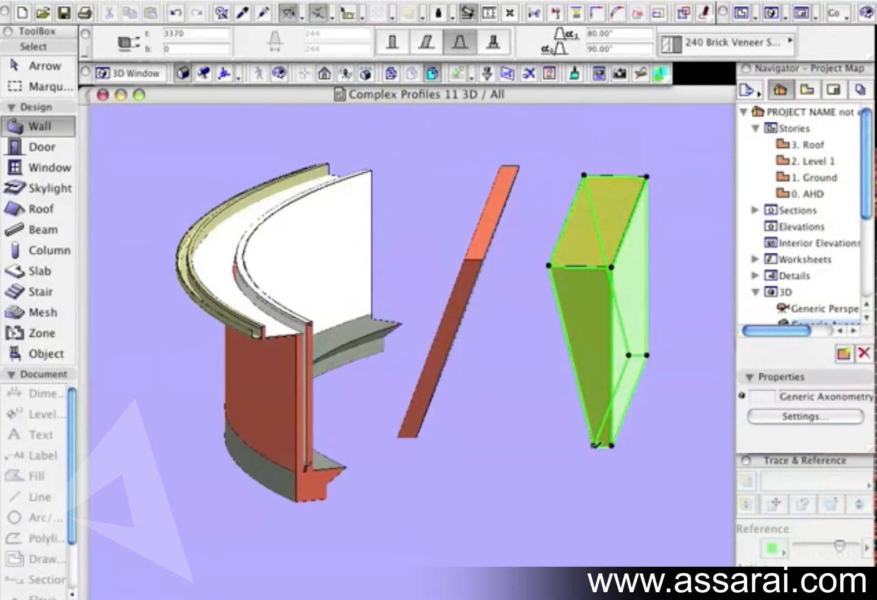
{"action": "left_click", "coordinate": [594, 445]}
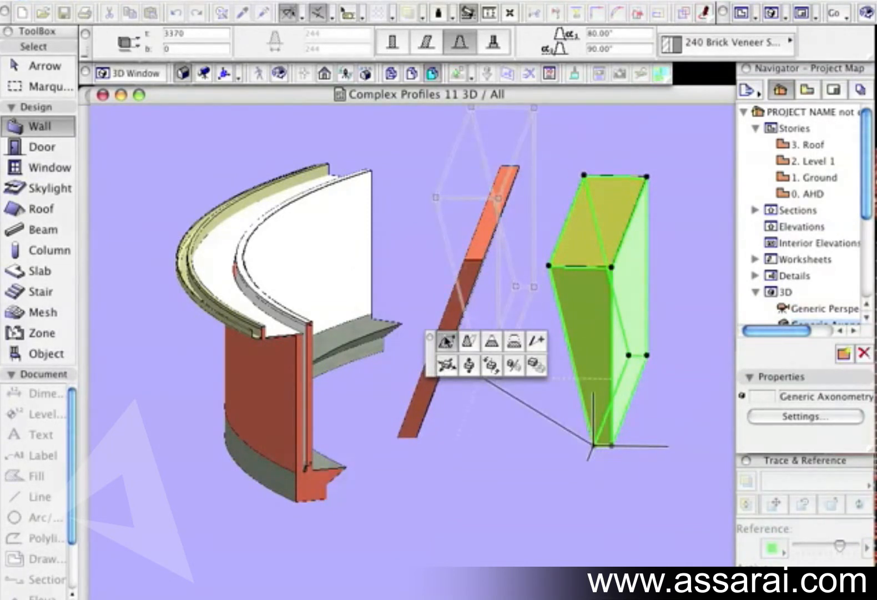
{"action": "left_click", "coordinate": [446, 341]}
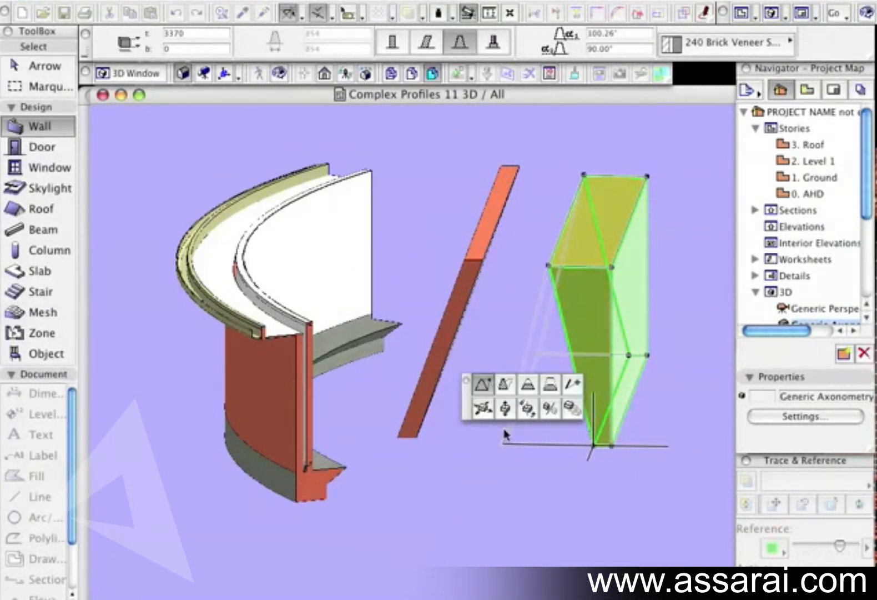
{"action": "left_click", "coordinate": [503, 443]}
Curve the single-slanted wall downward on the floor plan by its reference line, and clear the selection
{"action": "left_click", "coordinate": [103, 95]}
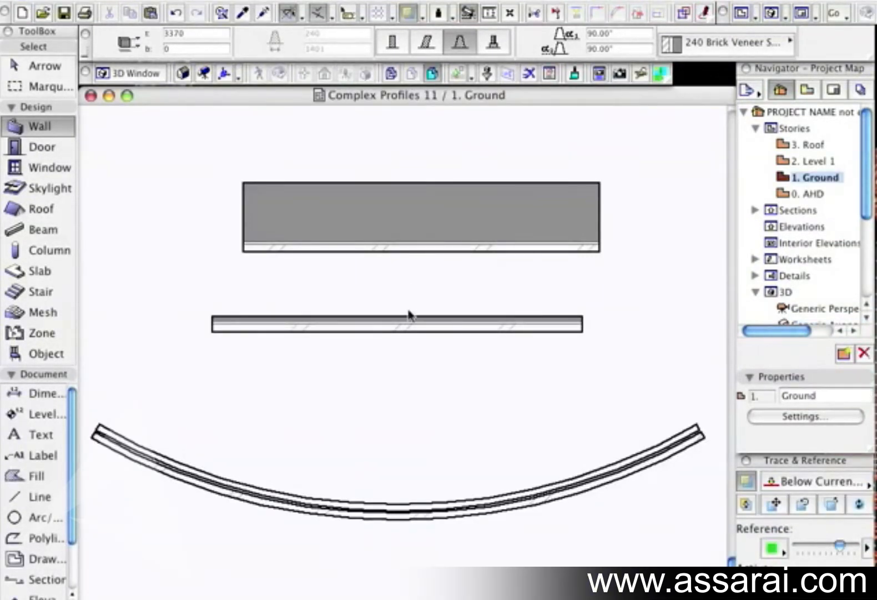
{"action": "left_click", "coordinate": [545, 323], "text": "shift"}
{"action": "left_click", "coordinate": [547, 319]}
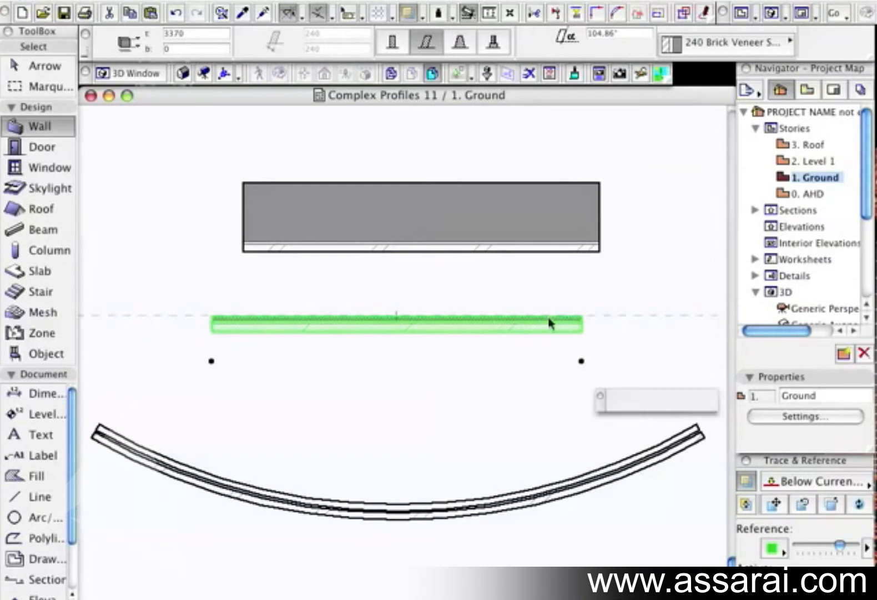
{"action": "key", "text": "Escape"}
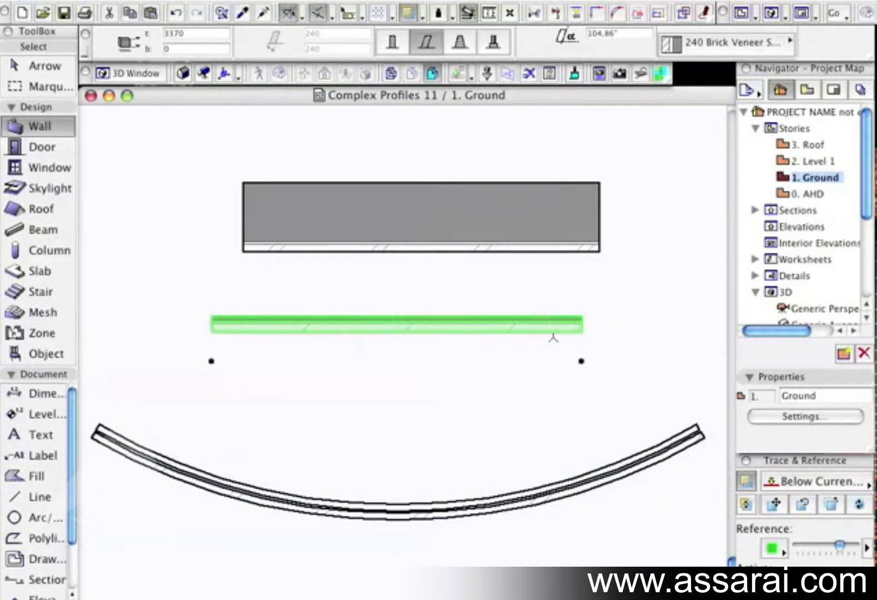
{"action": "left_click", "coordinate": [565, 361]}
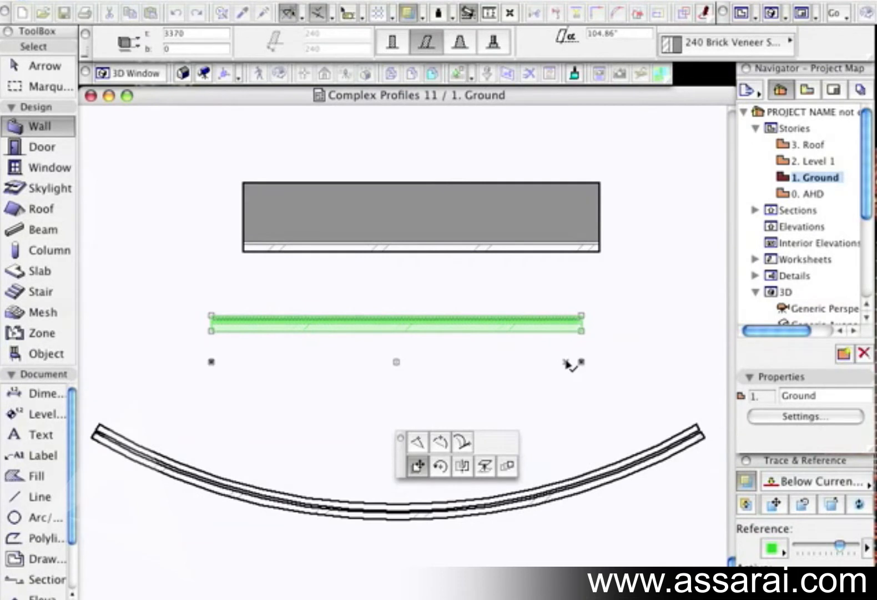
{"action": "left_click", "coordinate": [466, 442]}
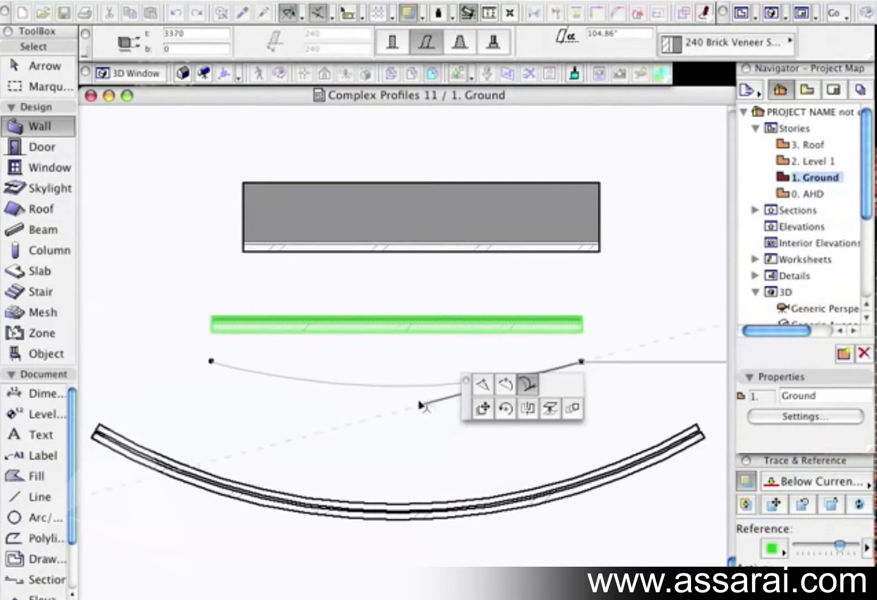
{"action": "left_click", "coordinate": [398, 430]}
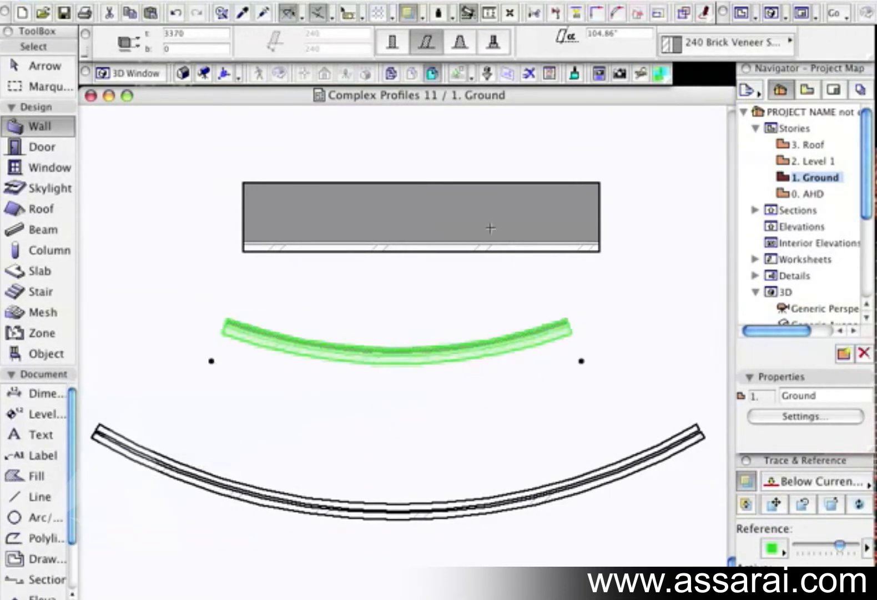
{"action": "left_click", "coordinate": [482, 249]}
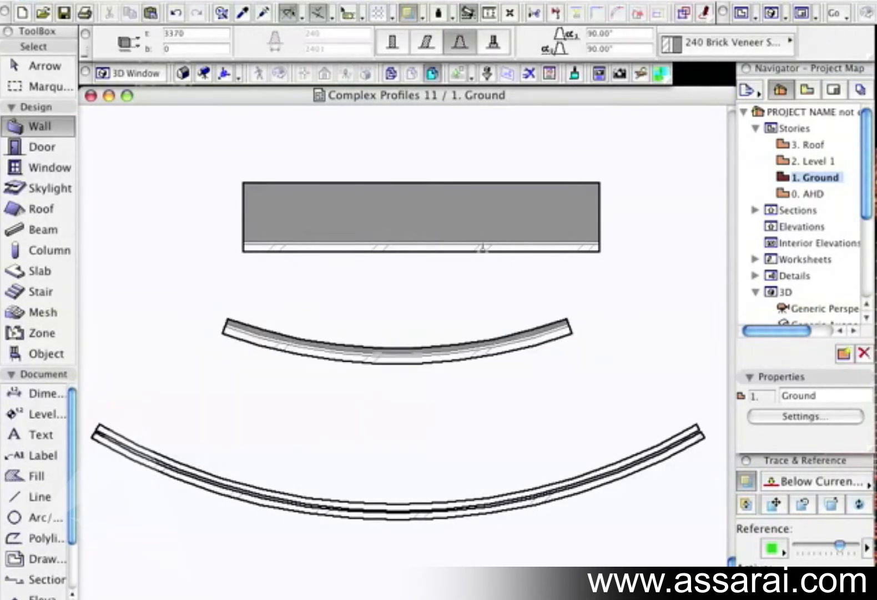
Curve the double-slanted wall downward on the floor plan by its reference line, and clear the selection
{"action": "left_click", "coordinate": [589, 273]}
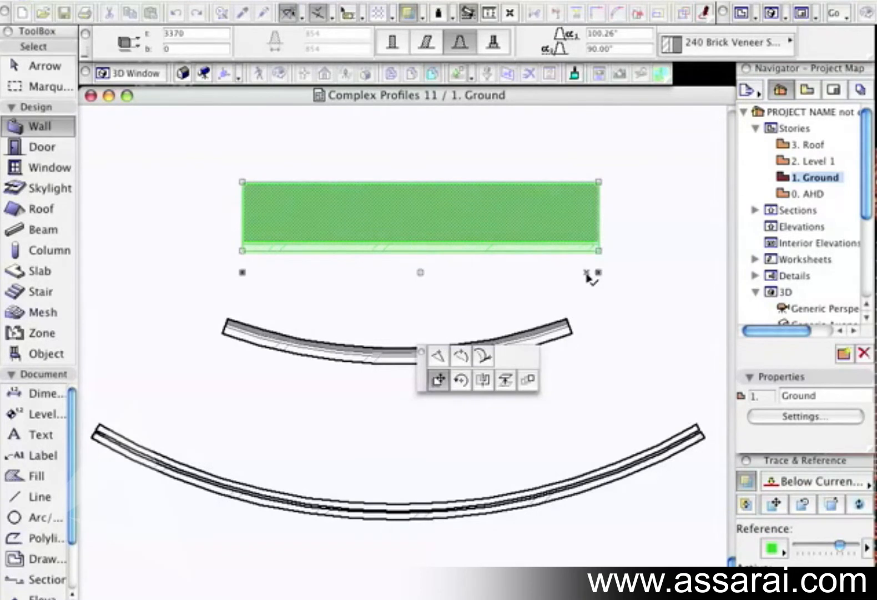
{"action": "left_click", "coordinate": [483, 355]}
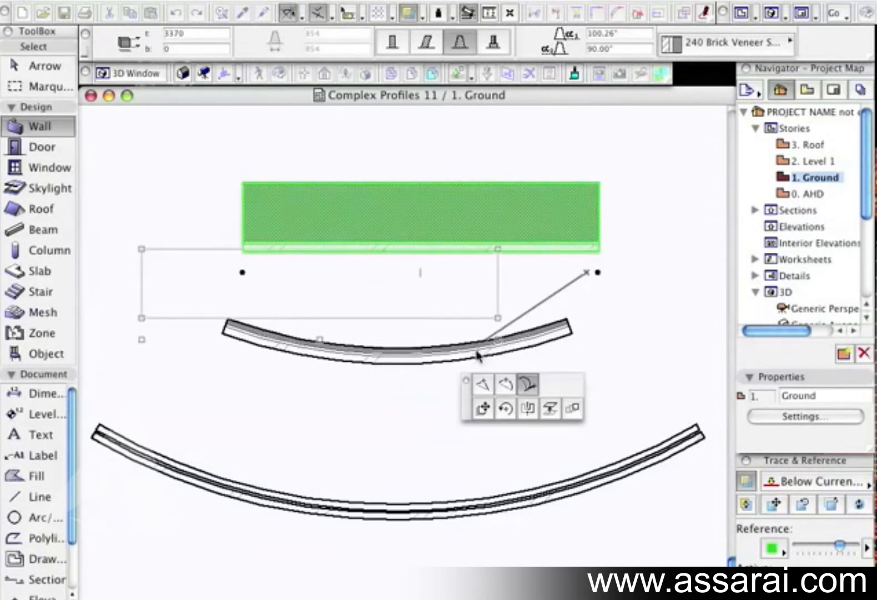
{"action": "left_click", "coordinate": [450, 333]}
{"action": "key", "text": "Escape"}
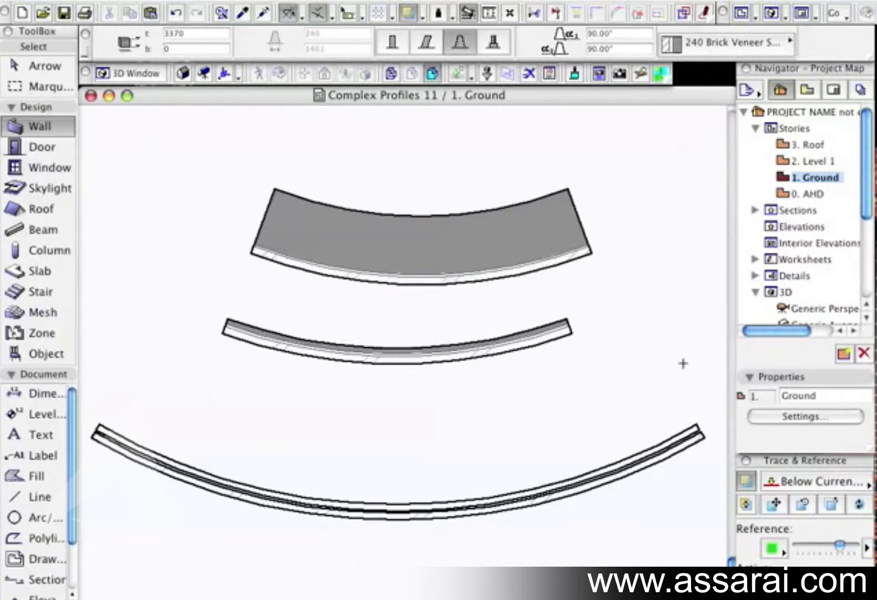
Examine the curved complex-profile, slanted and double-slanted walls in 3D from above and from the side
{"action": "key", "text": "F3"}
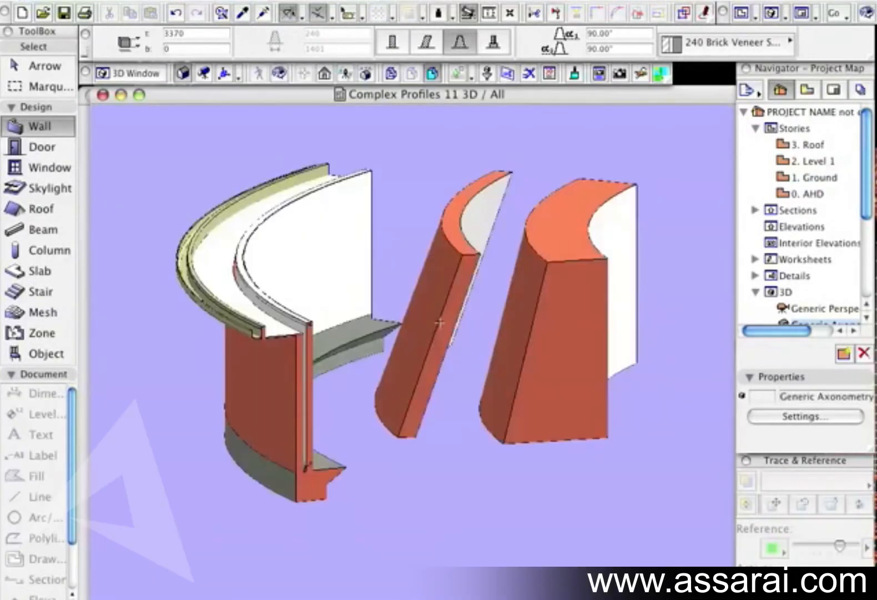
{"action": "middle_click_drag", "start_coordinate": [486, 317], "coordinate": [508, 398], "text": "shift"}
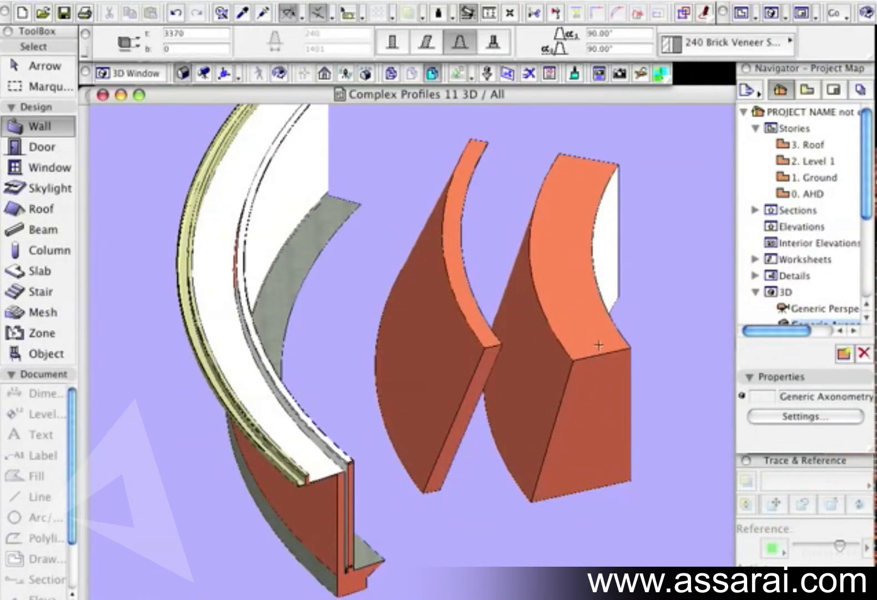
{"action": "middle_click_drag", "start_coordinate": [595, 348], "coordinate": [572, 290], "text": "shift"}
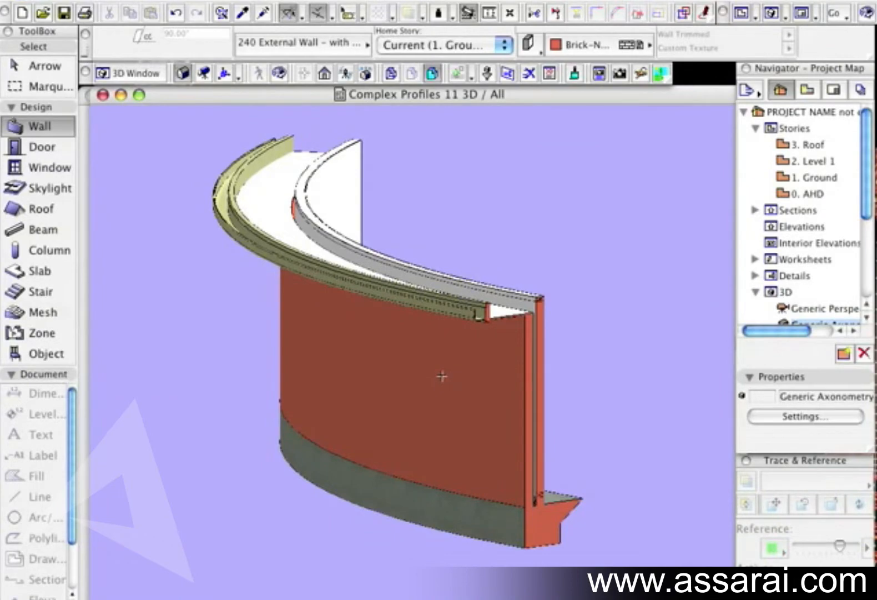
{"action": "left_click", "coordinate": [442, 377]}
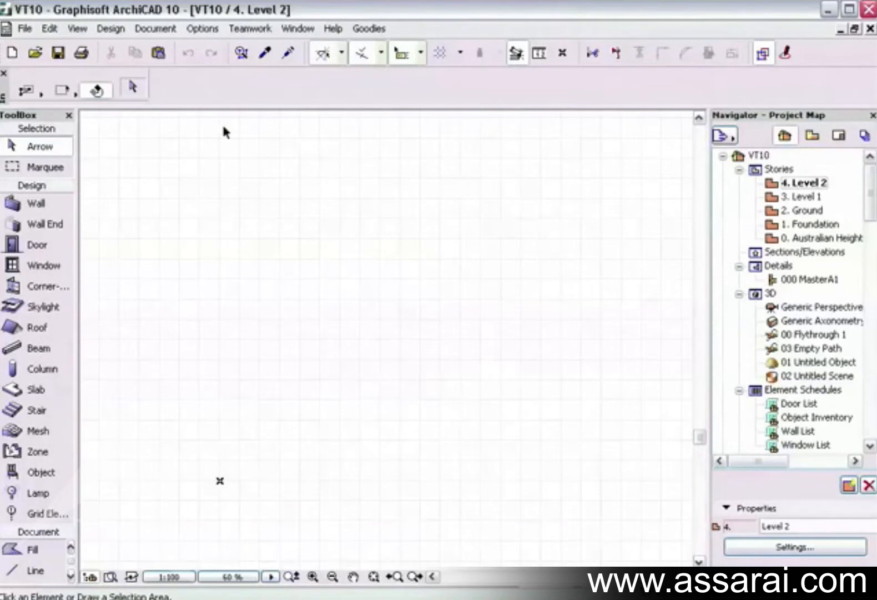
Open the Profile Manager and place it beside the ToolBox
{"action": "left_click", "coordinate": [111, 31]}
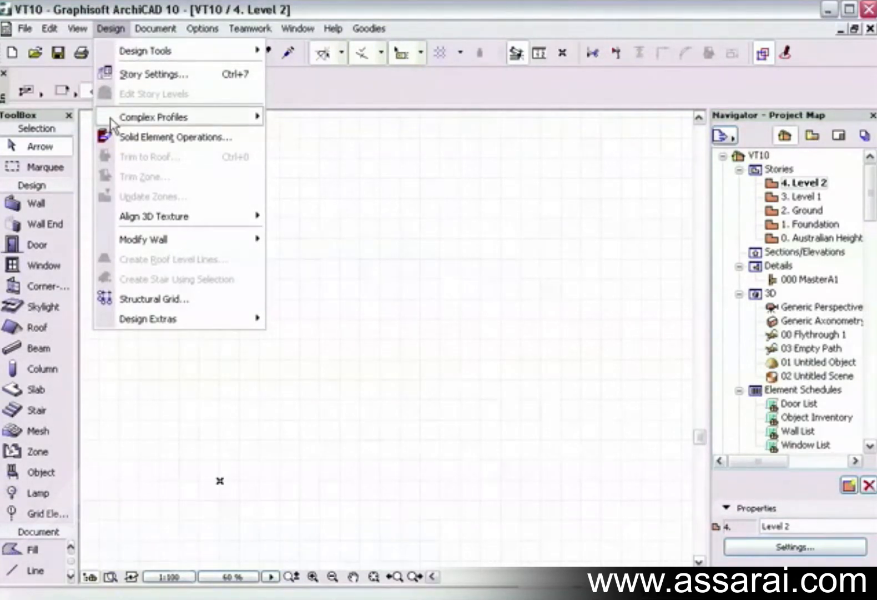
{"action": "mouse_move", "coordinate": [113, 122]}
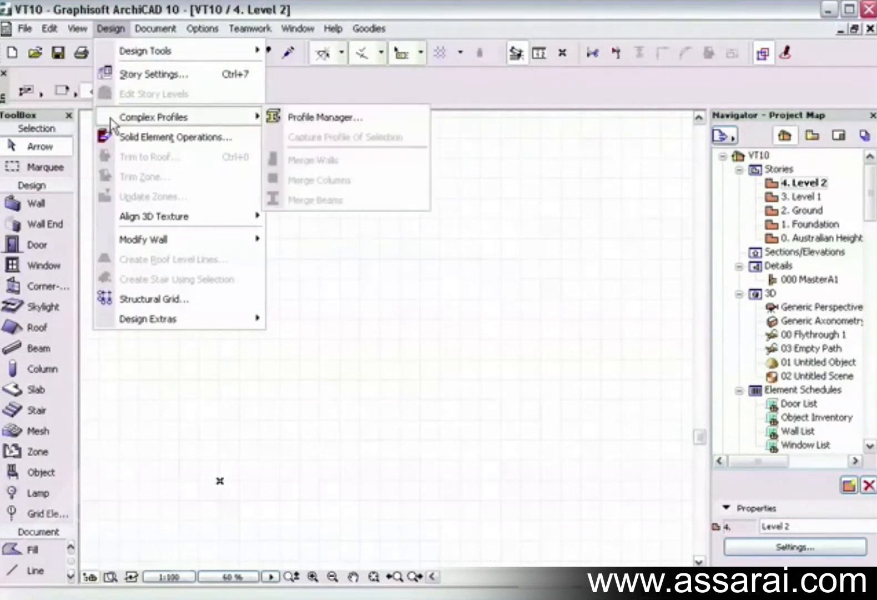
{"action": "left_click", "coordinate": [311, 119]}
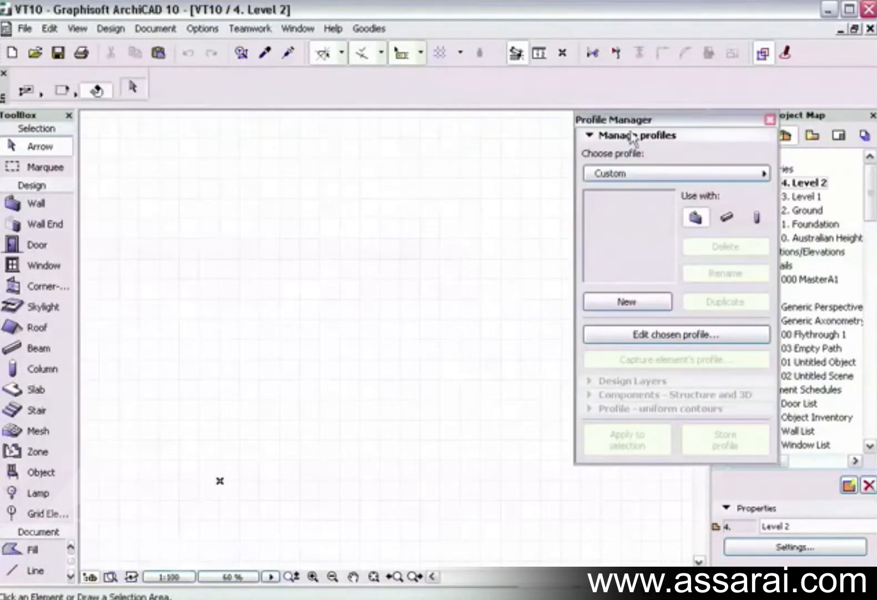
{"action": "left_click_drag", "start_coordinate": [690, 118], "coordinate": [198, 117]}
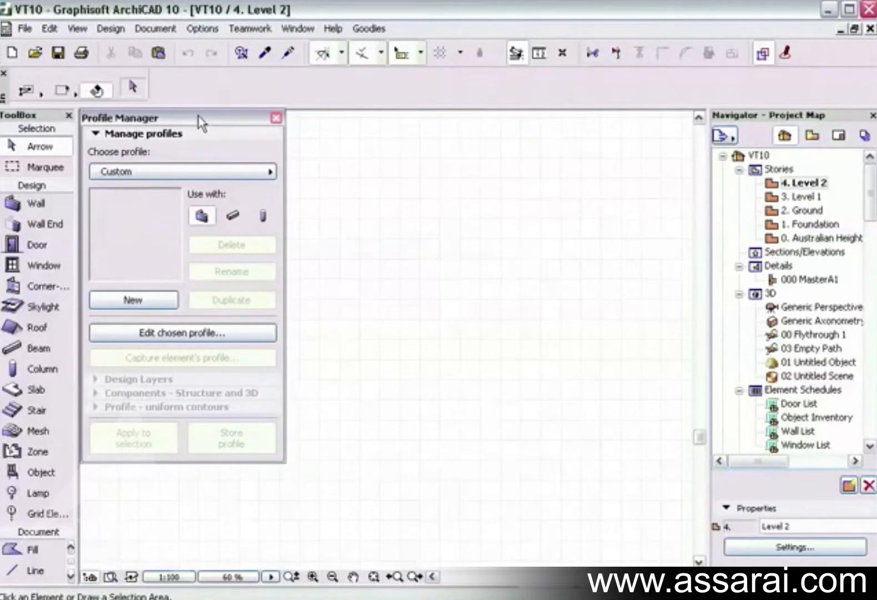
View the stored Porche wall profile and a blank new profile in the Profile Editor, closing each one
{"action": "left_click", "coordinate": [214, 176]}
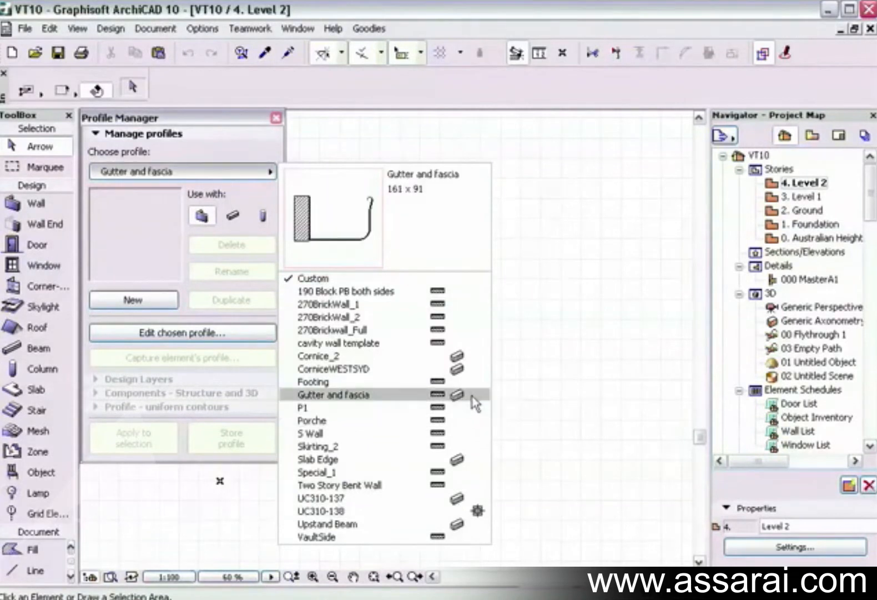
{"action": "left_click", "coordinate": [415, 426]}
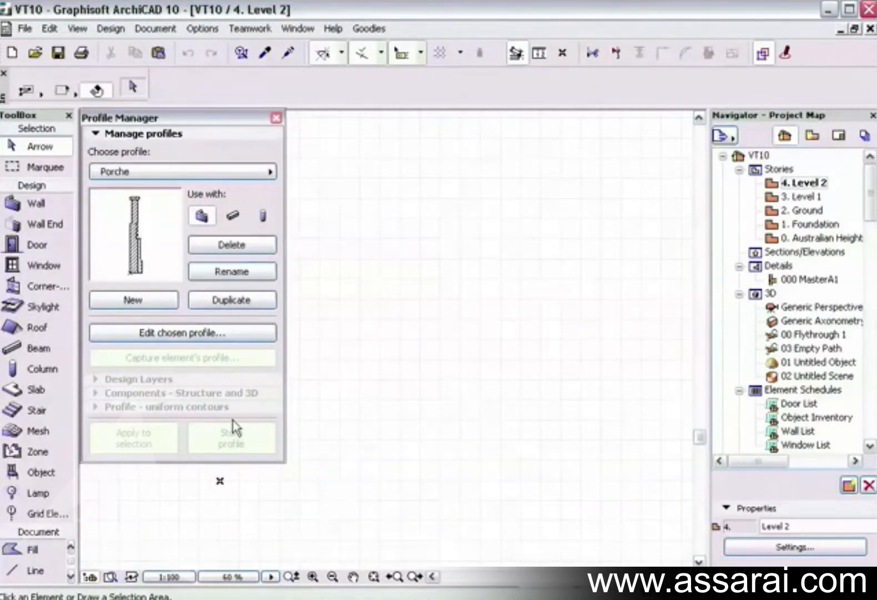
{"action": "left_click", "coordinate": [166, 333]}
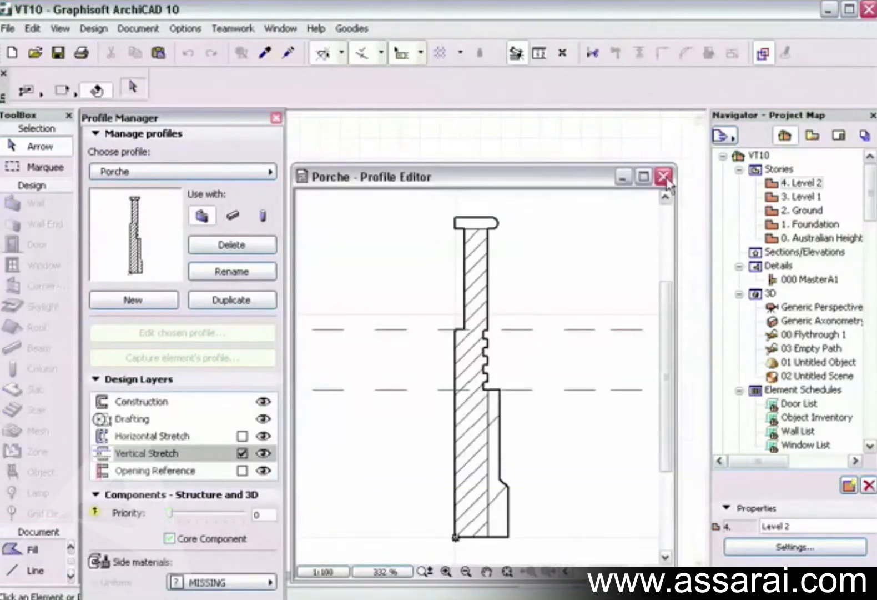
{"action": "left_click", "coordinate": [663, 177]}
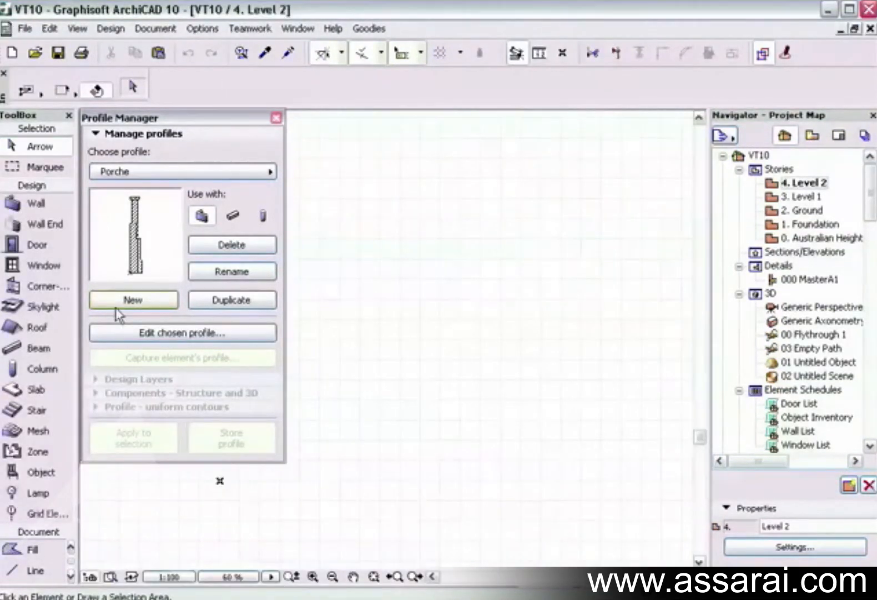
{"action": "left_click", "coordinate": [122, 300]}
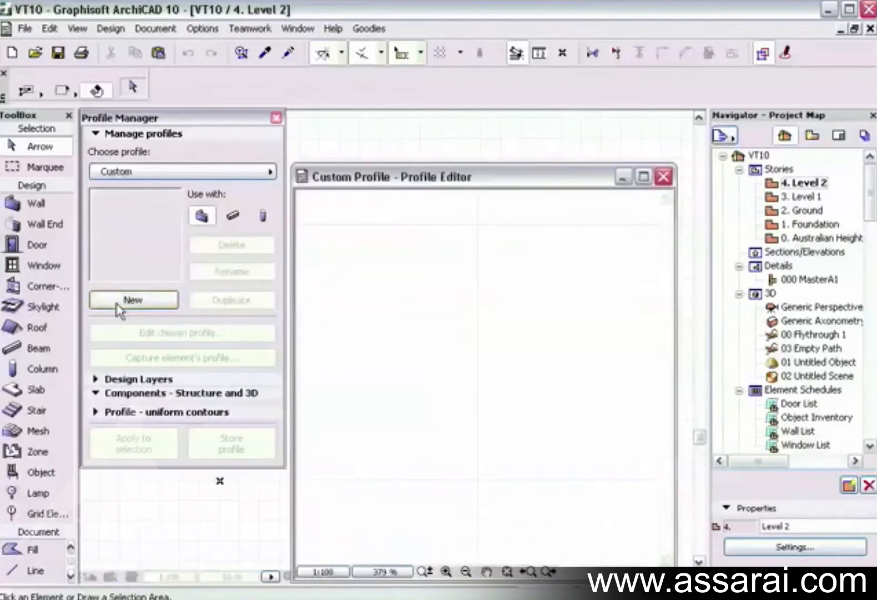
{"action": "left_click", "coordinate": [664, 177]}
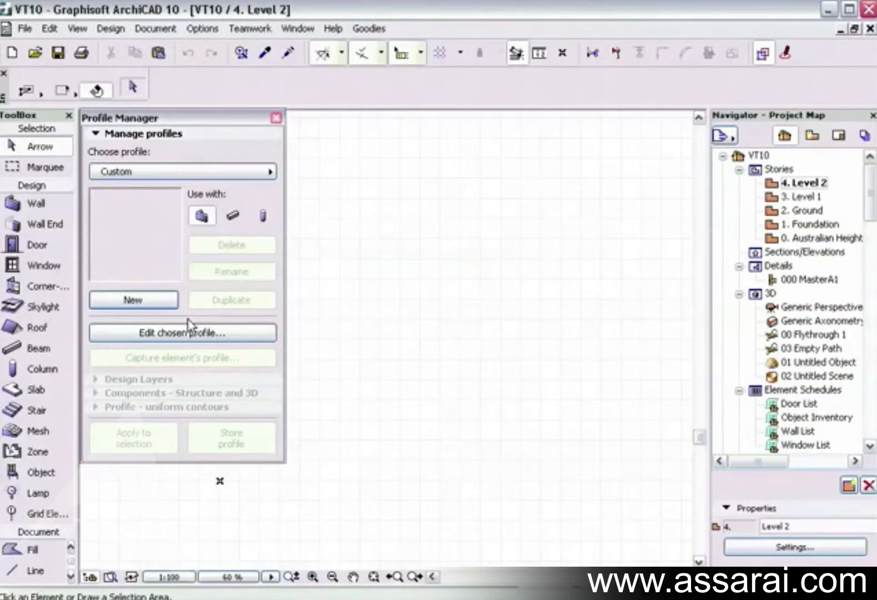
Open the stored Porche profile for editing, and reposition and enlarge its Profile Editor window
{"action": "left_click", "coordinate": [195, 177]}
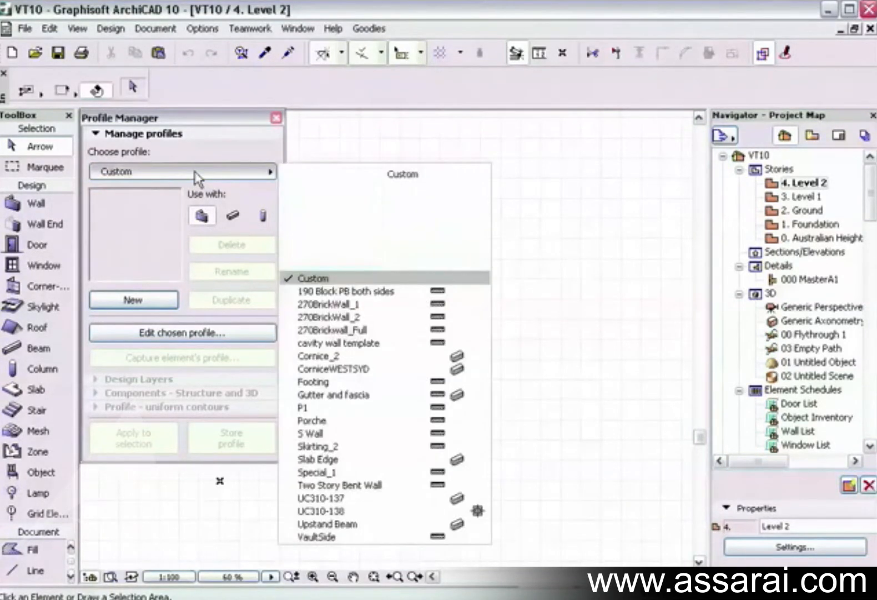
{"action": "left_click", "coordinate": [311, 420]}
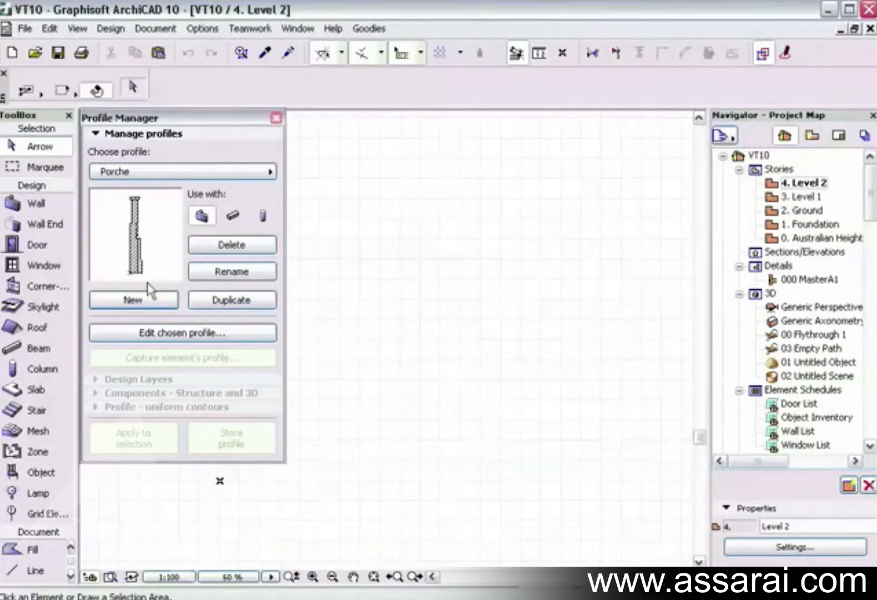
{"action": "left_click", "coordinate": [171, 335]}
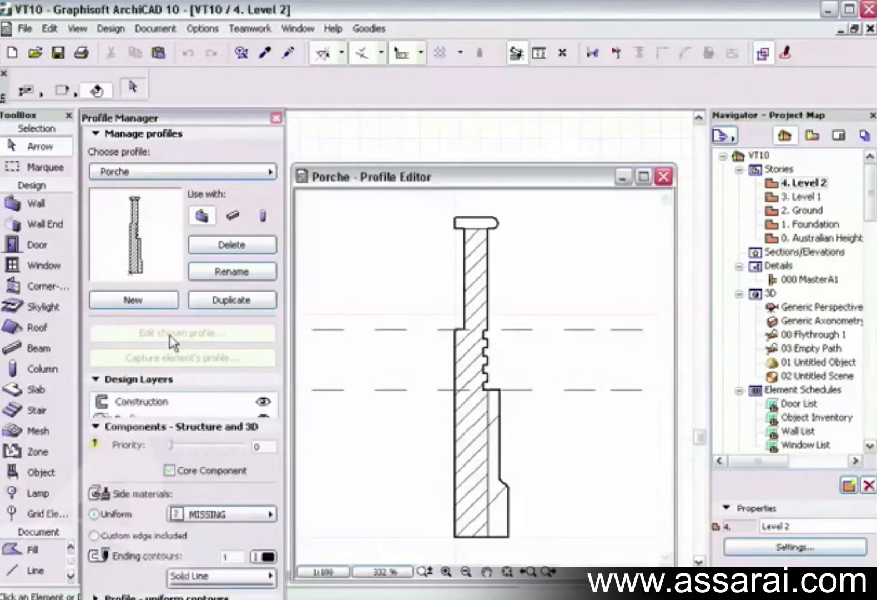
{"action": "left_click_drag", "start_coordinate": [465, 187], "coordinate": [464, 131]}
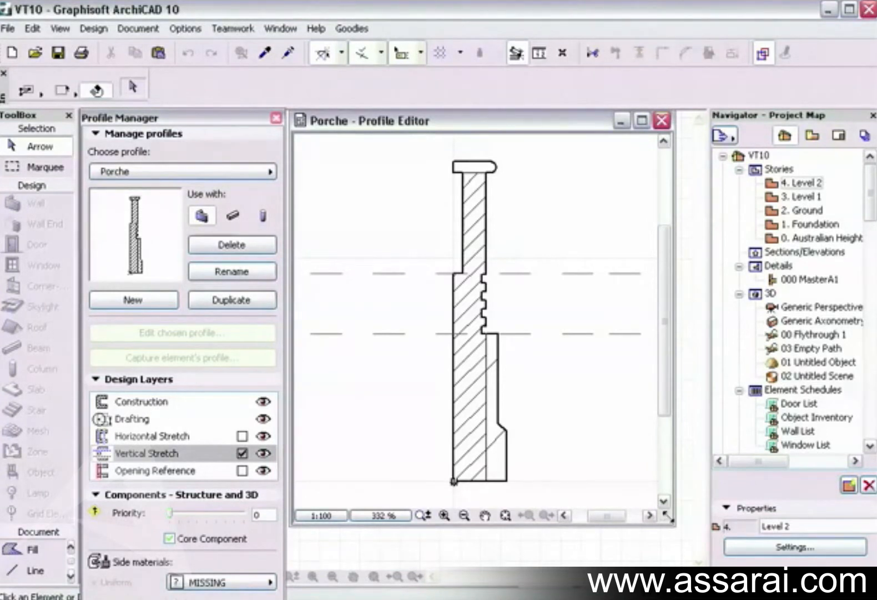
{"action": "left_click_drag", "start_coordinate": [664, 520], "coordinate": [674, 571]}
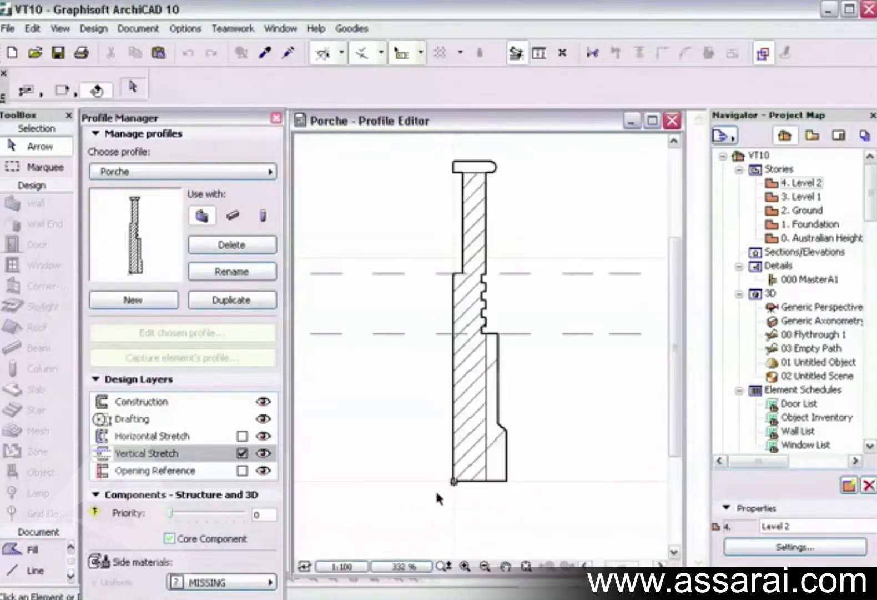
Hide the profile's Opening Reference, Vertical Stretch, Horizontal Stretch and Drafting layers, and show Drafting and Horizontal Stretch again
{"action": "left_click", "coordinate": [260, 470]}
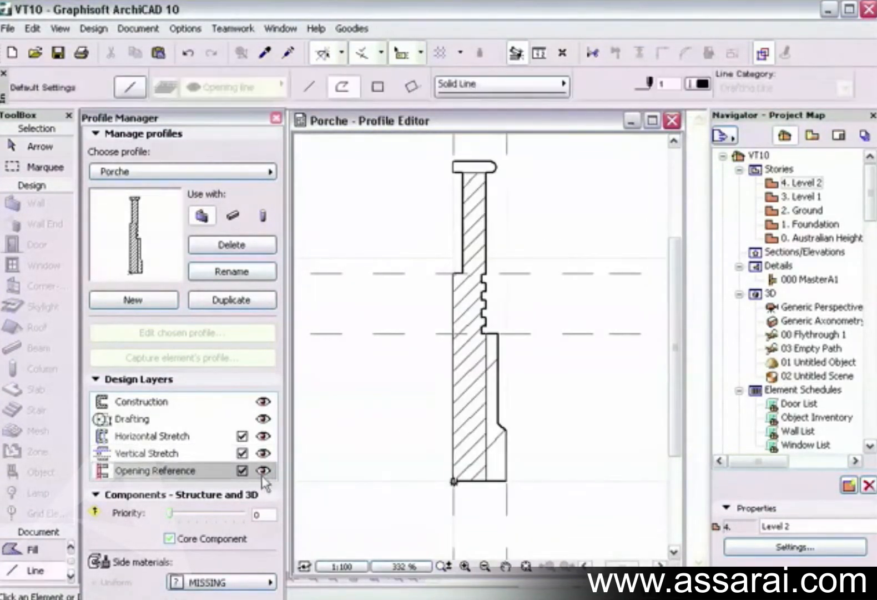
{"action": "left_click", "coordinate": [263, 453]}
{"action": "left_click", "coordinate": [263, 436]}
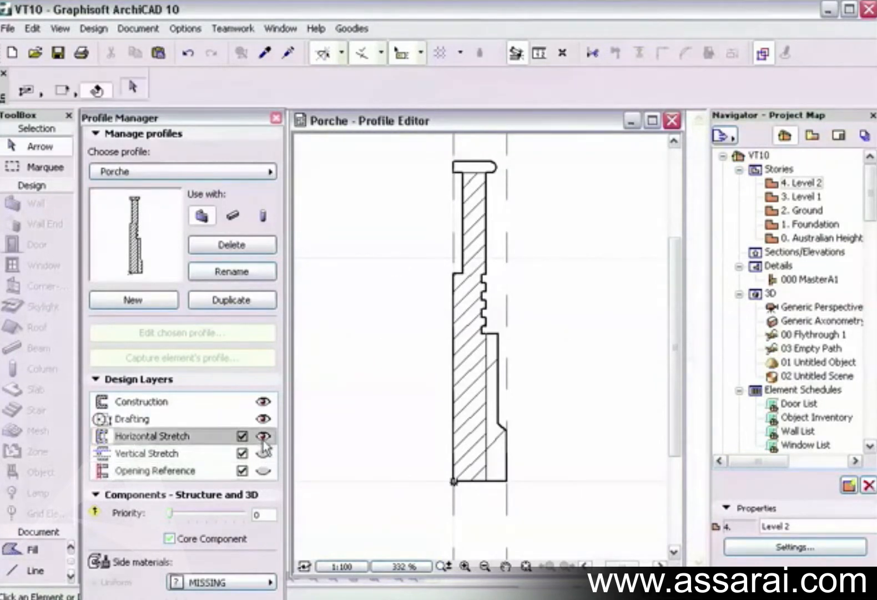
{"action": "left_click", "coordinate": [262, 418]}
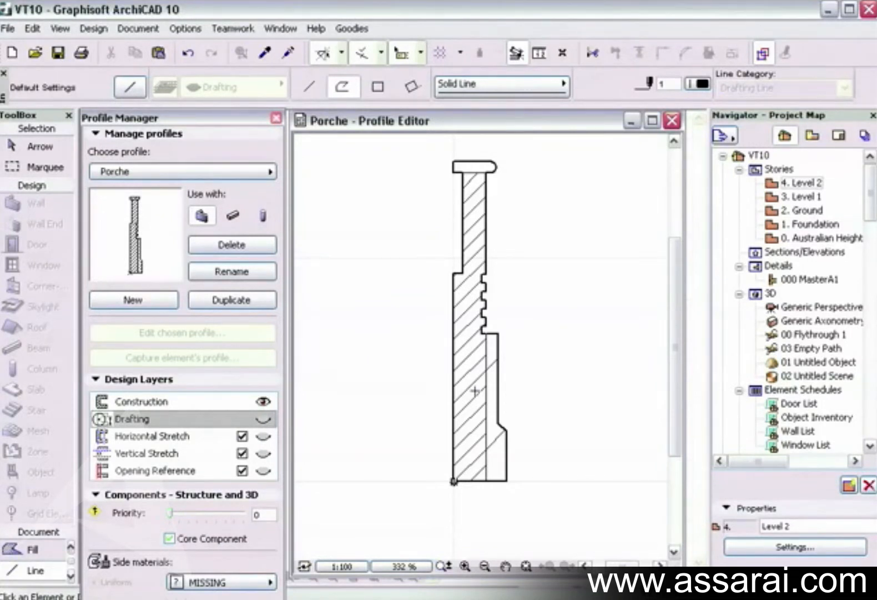
{"action": "left_click", "coordinate": [262, 419]}
{"action": "left_click", "coordinate": [264, 437]}
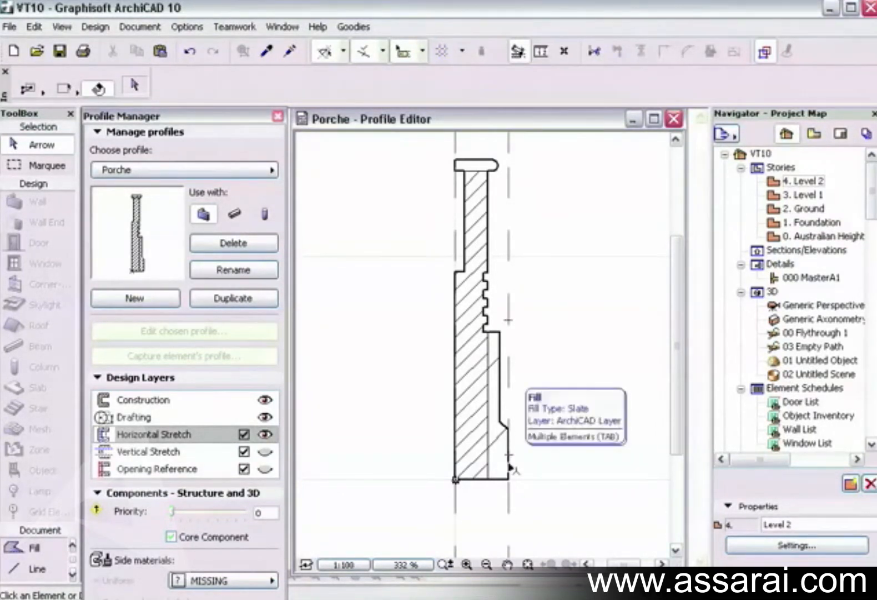
Move the outer Horizontal Stretch line inward to the main hatched core's edge, and return it to the profile's outermost face
{"action": "left_click", "coordinate": [511, 496]}
{"action": "left_click_drag", "start_coordinate": [510, 496], "coordinate": [489, 485]}
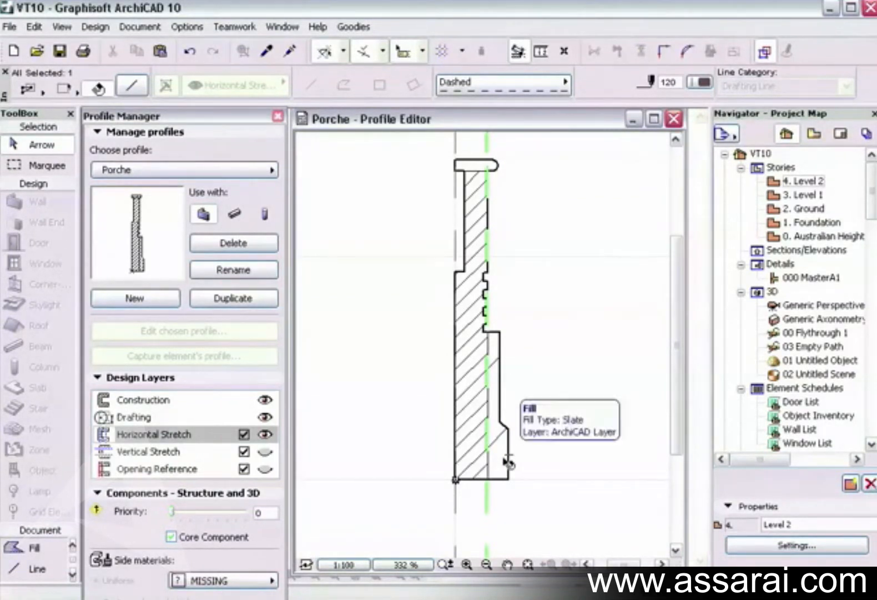
{"action": "left_click", "coordinate": [489, 488]}
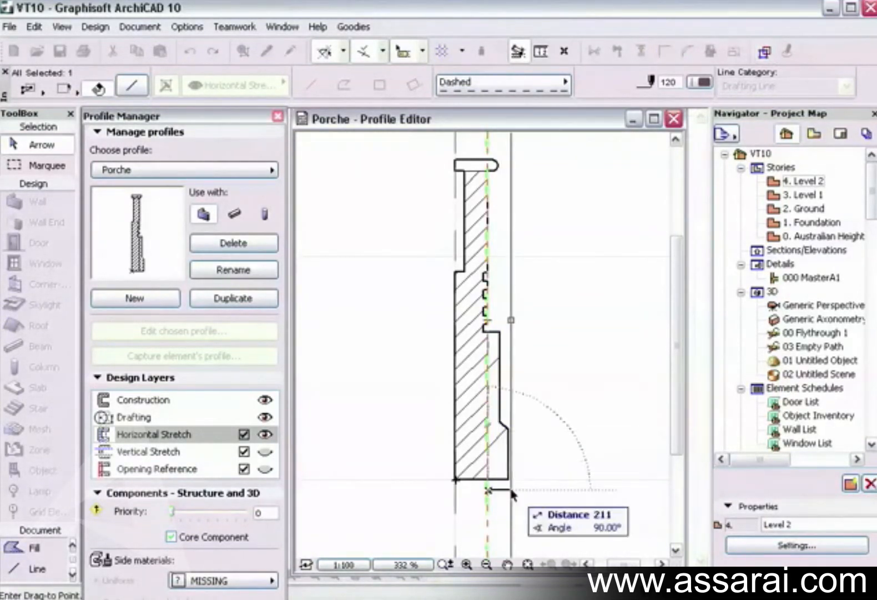
{"action": "left_click", "coordinate": [508, 489]}
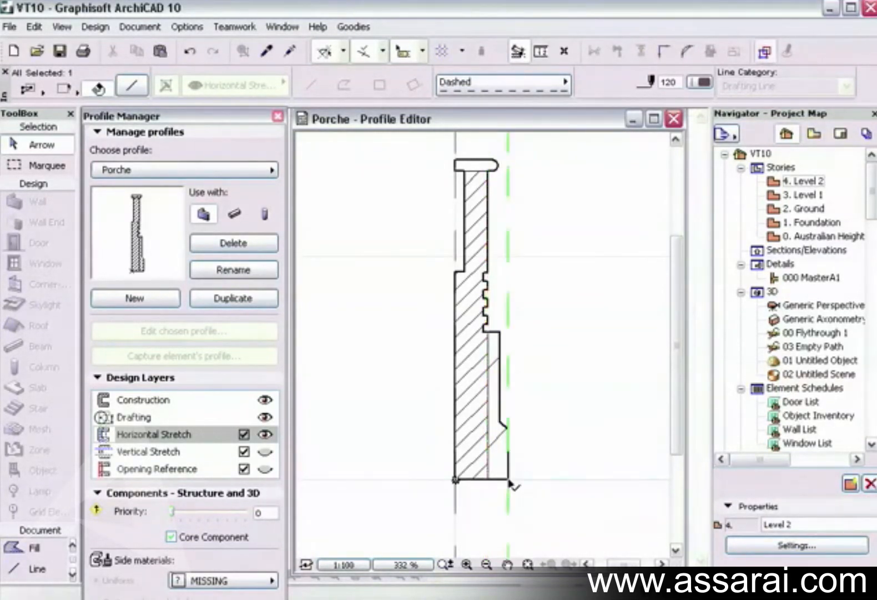
Show the profile's Vertical Stretch and Opening Reference layers, and deselect the stretch line
{"action": "left_click", "coordinate": [164, 454]}
{"action": "left_click", "coordinate": [266, 451]}
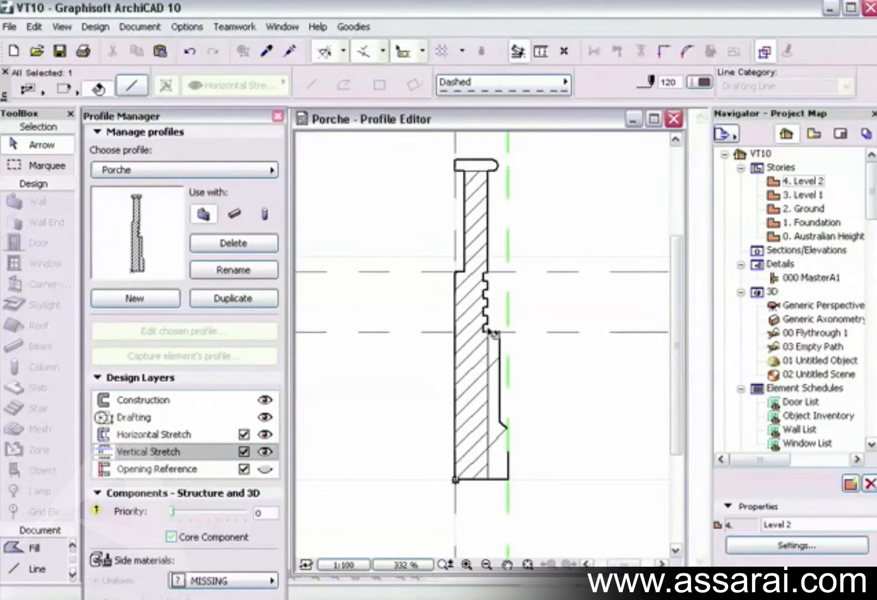
{"action": "left_click", "coordinate": [265, 471]}
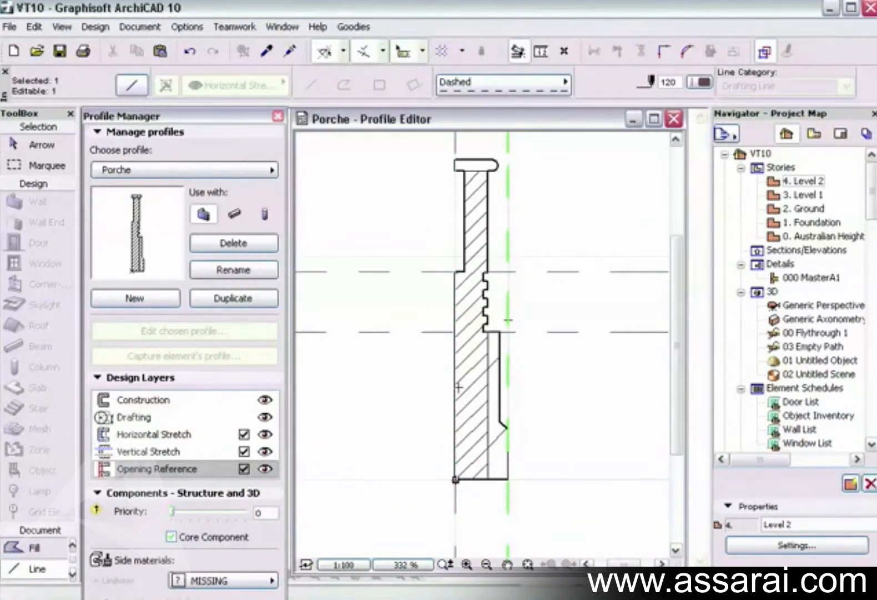
{"action": "key", "text": "Escape"}
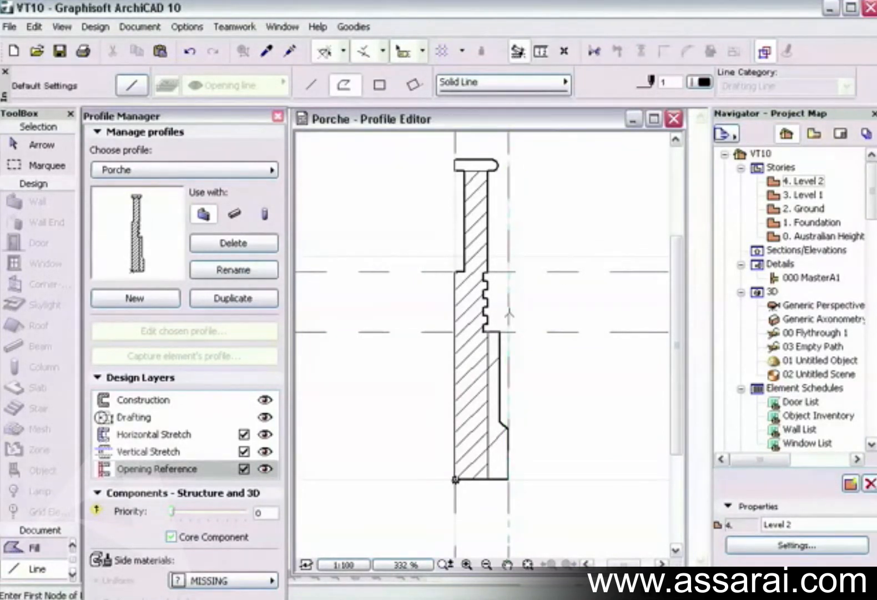
Move the outer Horizontal Stretch line inward to the main hatched core's edge, and close the Profile Editor
{"action": "left_click", "coordinate": [509, 318]}
{"action": "left_click_drag", "start_coordinate": [507, 494], "coordinate": [487, 484]}
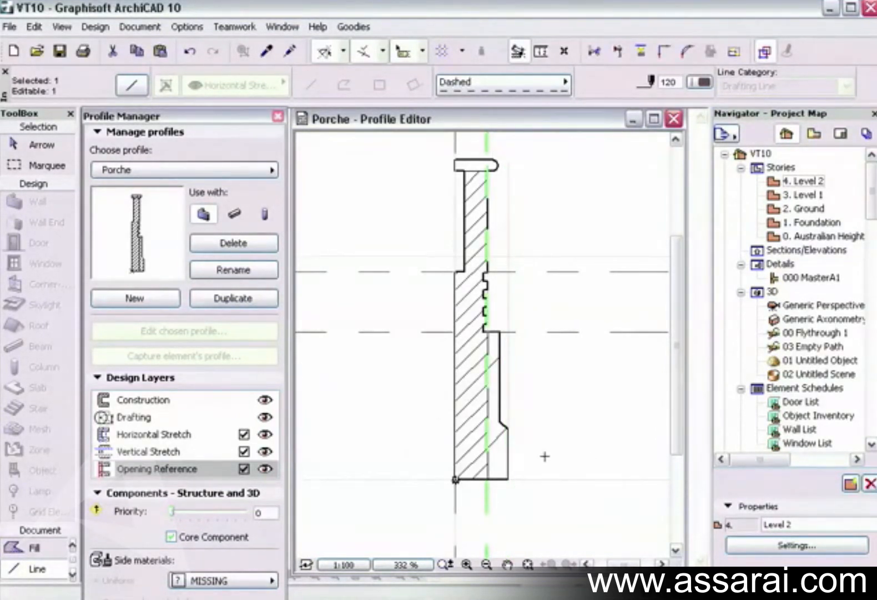
{"action": "key", "text": "Escape"}
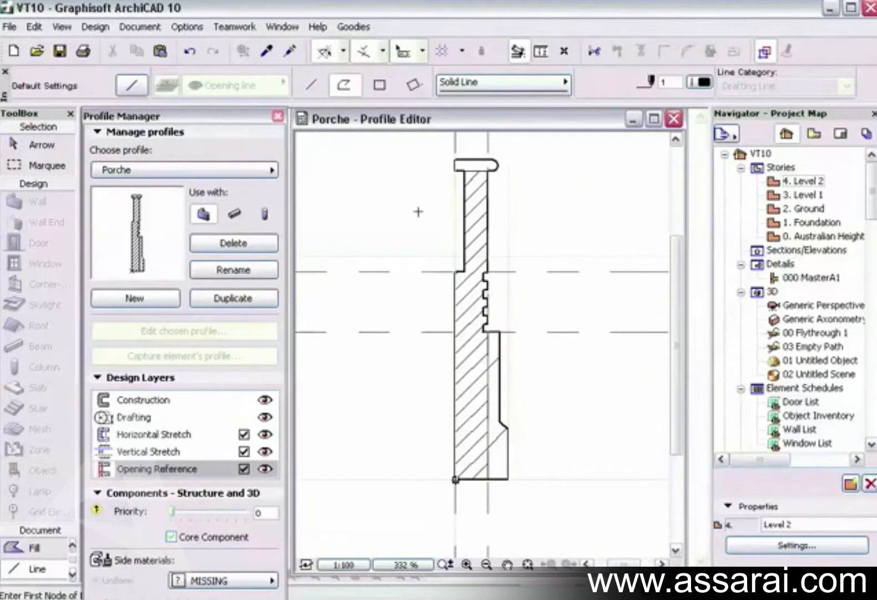
{"action": "left_click", "coordinate": [674, 119]}
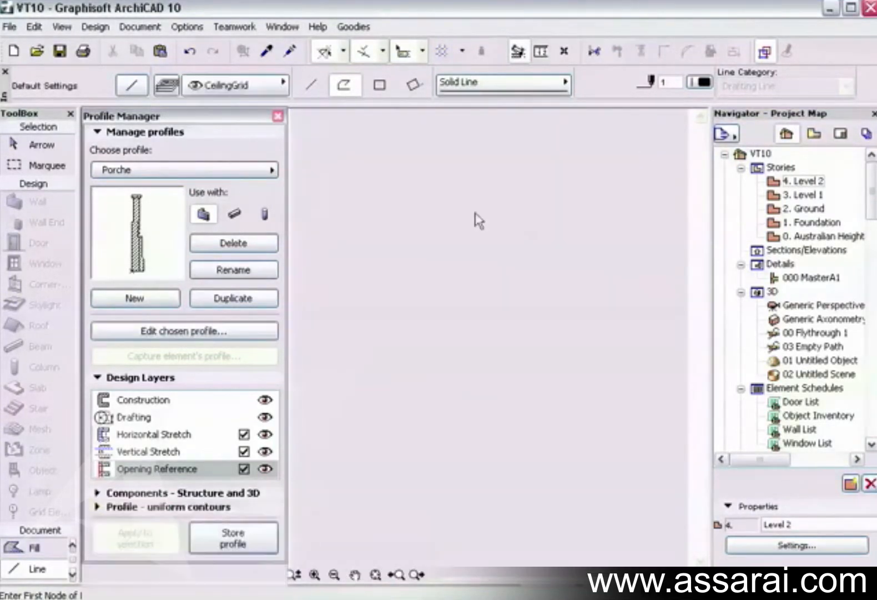
Close the Profile Manager and set the default wall to a complex profile using the Porche profile
{"action": "left_click", "coordinate": [278, 115]}
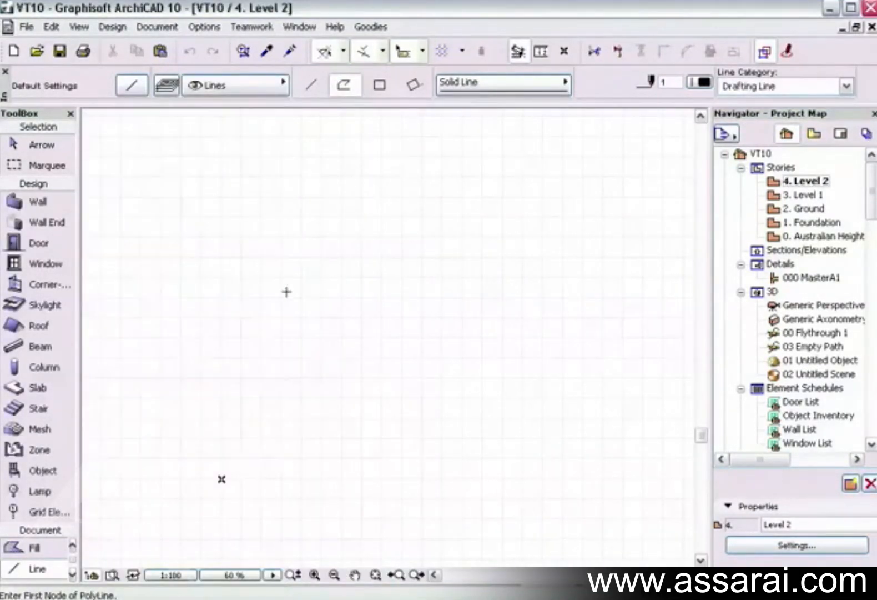
{"action": "left_click", "coordinate": [228, 296]}
{"action": "left_click", "coordinate": [38, 202]}
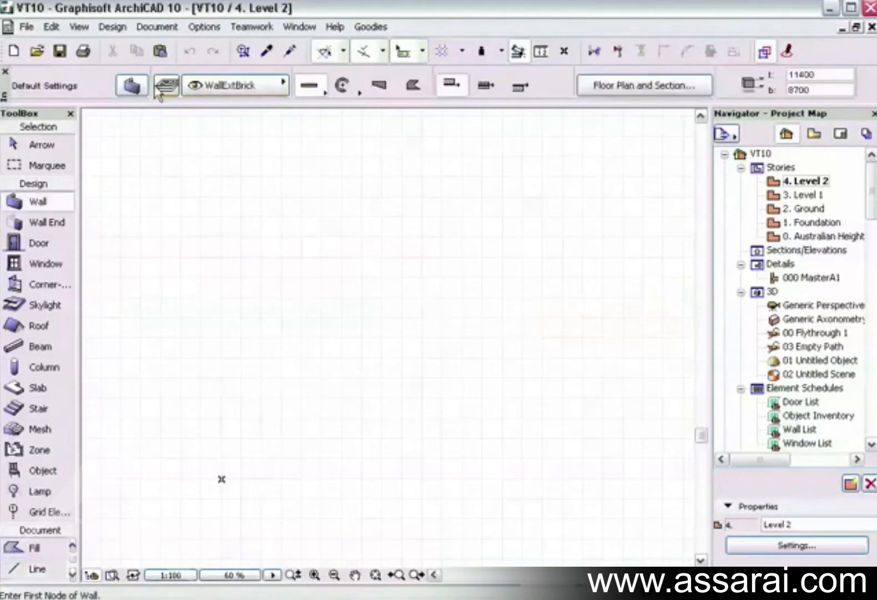
{"action": "left_click", "coordinate": [137, 89]}
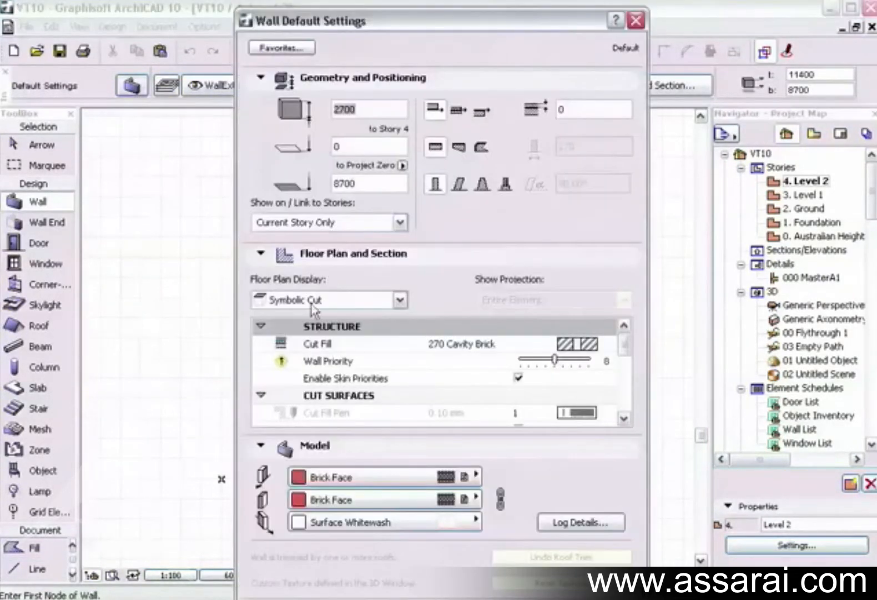
{"action": "left_click", "coordinate": [523, 348]}
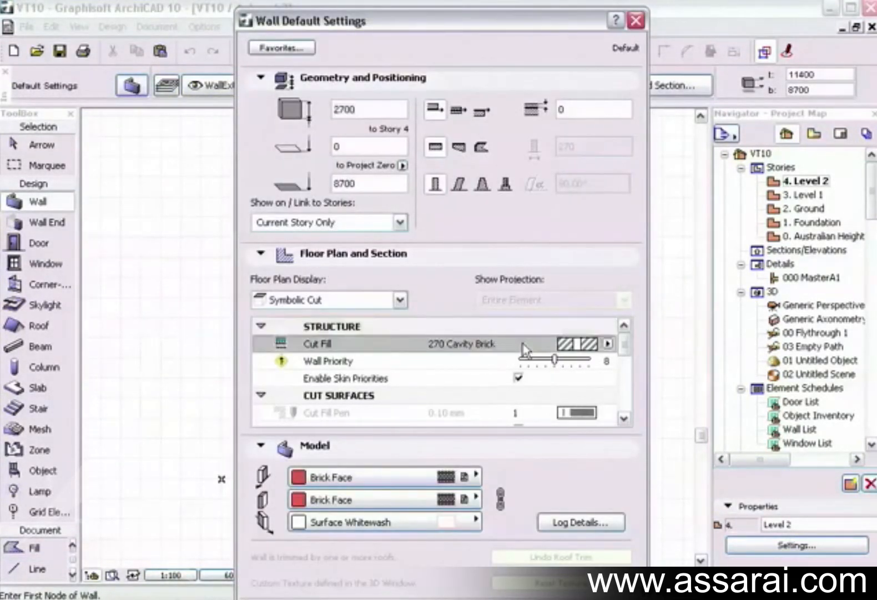
{"action": "left_click", "coordinate": [504, 186]}
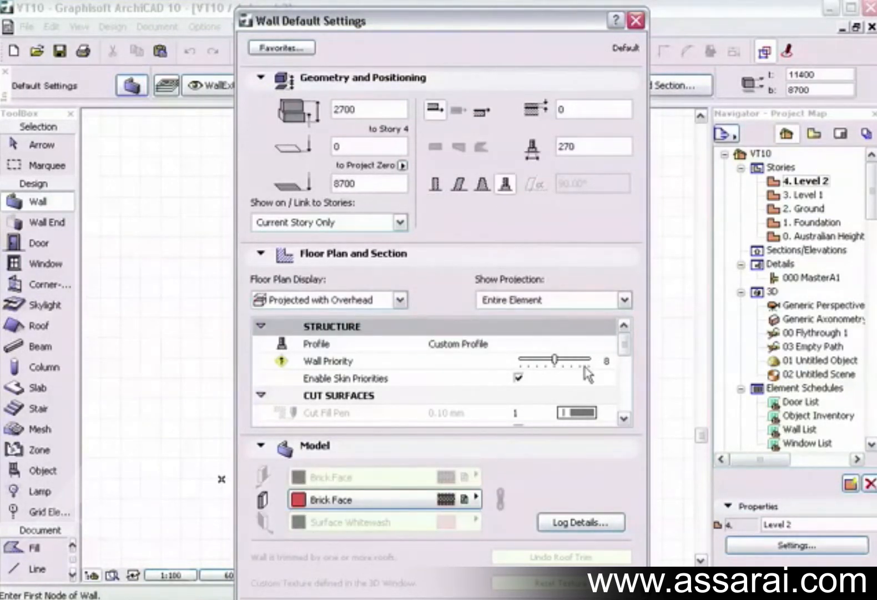
{"action": "left_click", "coordinate": [603, 344]}
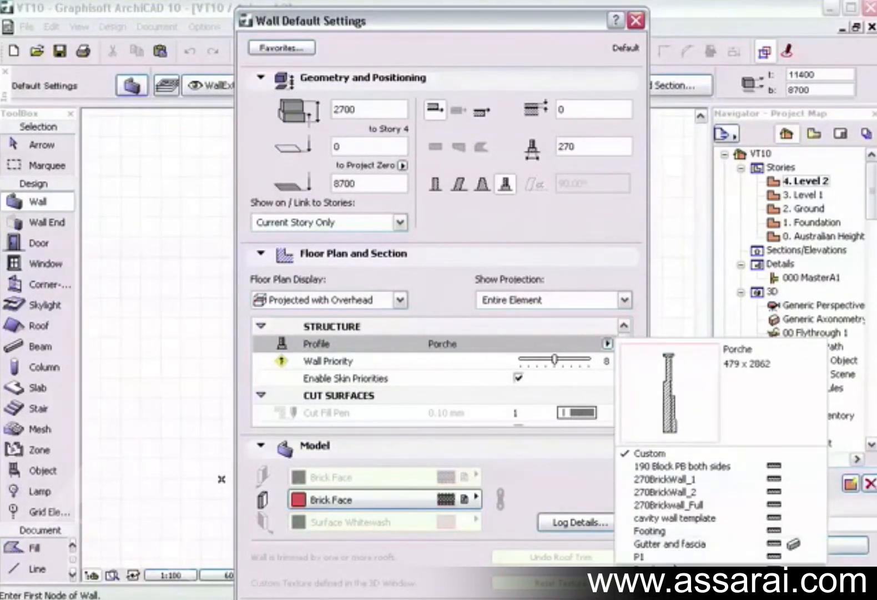
{"action": "left_click", "coordinate": [651, 582]}
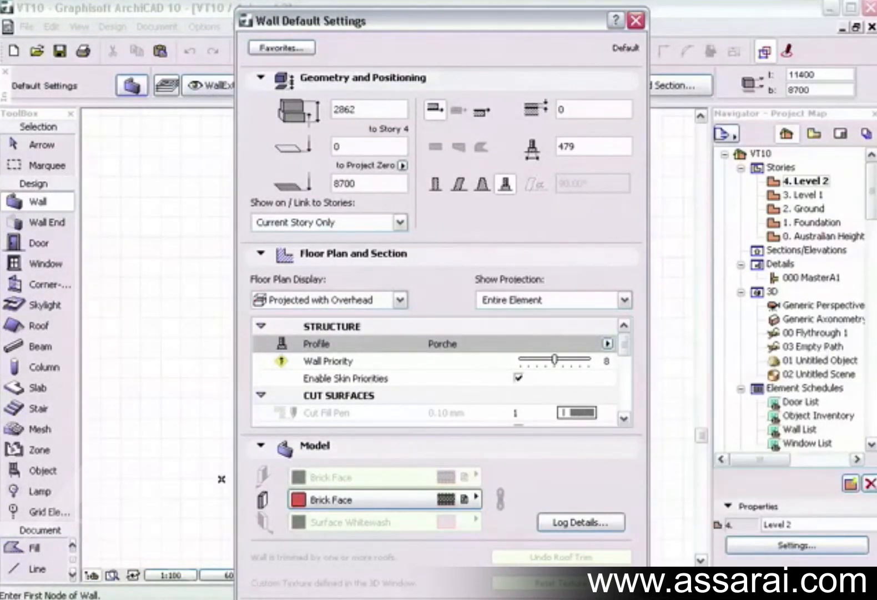
{"action": "key", "text": "Return"}
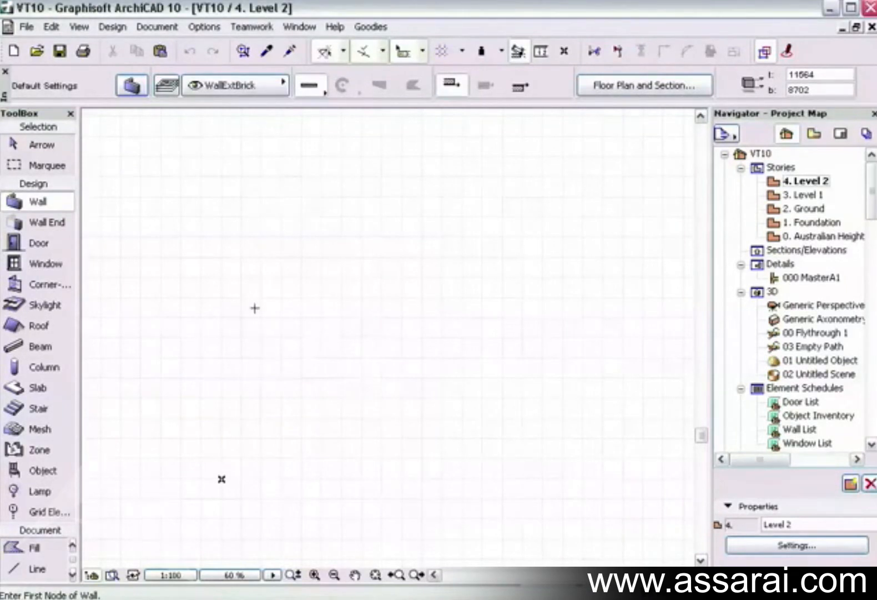
Draw a straight horizontal Porche wall on the Level 2 floor plan
{"action": "left_click", "coordinate": [255, 307]}
{"action": "left_click", "coordinate": [391, 310]}
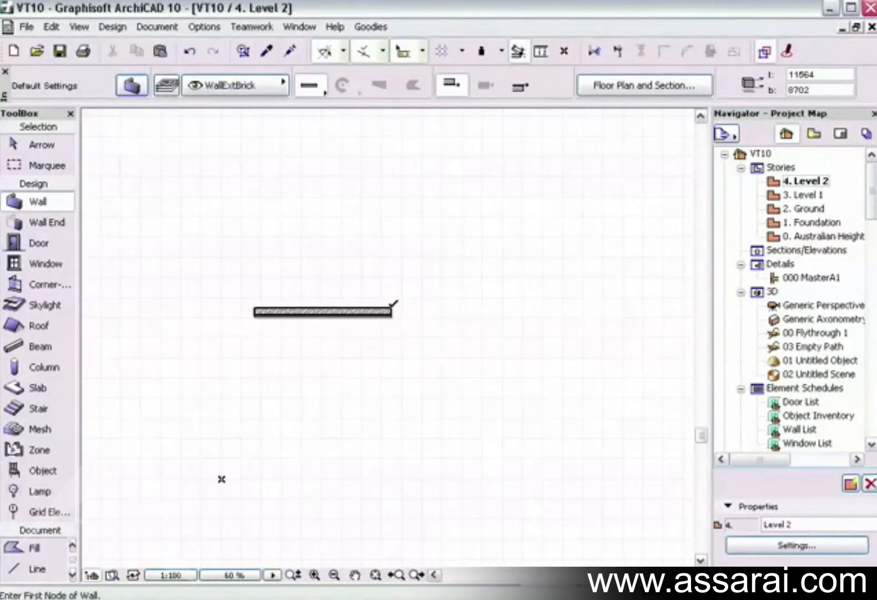
{"action": "scroll", "coordinate": [392, 305], "scroll_direction": "up", "scroll_amount": 2}
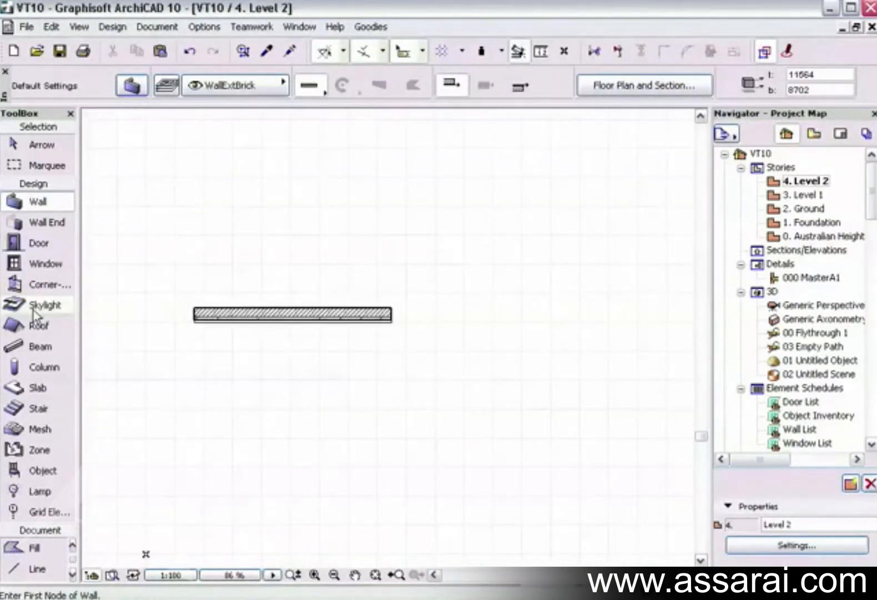
Place a W1 Casement 10 window near the middle of the wall, and view the wall from its profiled end in 3D
{"action": "left_click", "coordinate": [20, 262]}
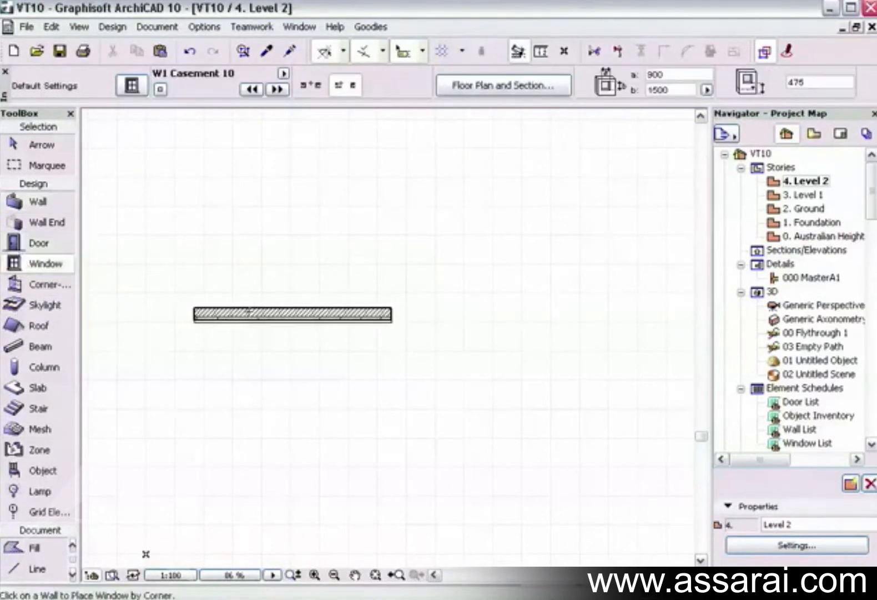
{"action": "left_click", "coordinate": [283, 308]}
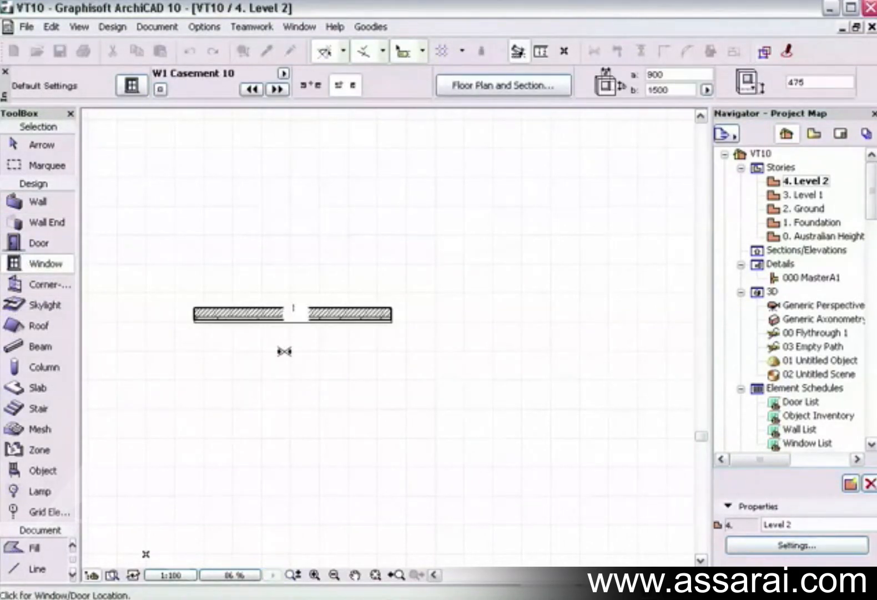
{"action": "left_click", "coordinate": [284, 350]}
{"action": "key", "text": "F5"}
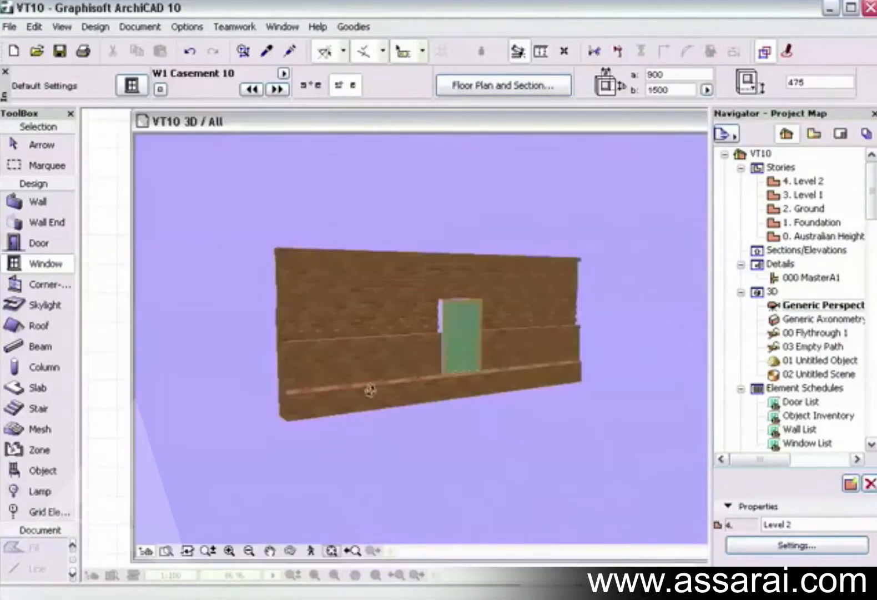
{"action": "mouse_move", "coordinate": [371, 390]}
{"action": "middle_mouse_down", "text": "shift"}
{"action": "mouse_move", "coordinate": [502, 394]}
{"action": "mouse_move", "coordinate": [466, 371]}
{"action": "mouse_move", "coordinate": [467, 333]}
{"action": "middle_mouse_up", "text": "shift"}
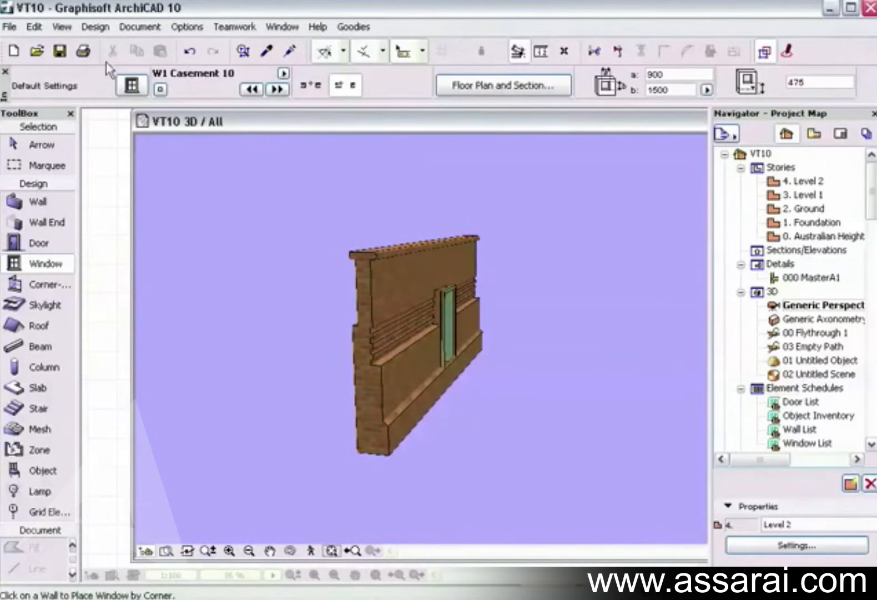
Choose the Porche profile in the Profile Manager and open it in the Profile Editor
{"action": "left_click", "coordinate": [95, 27]}
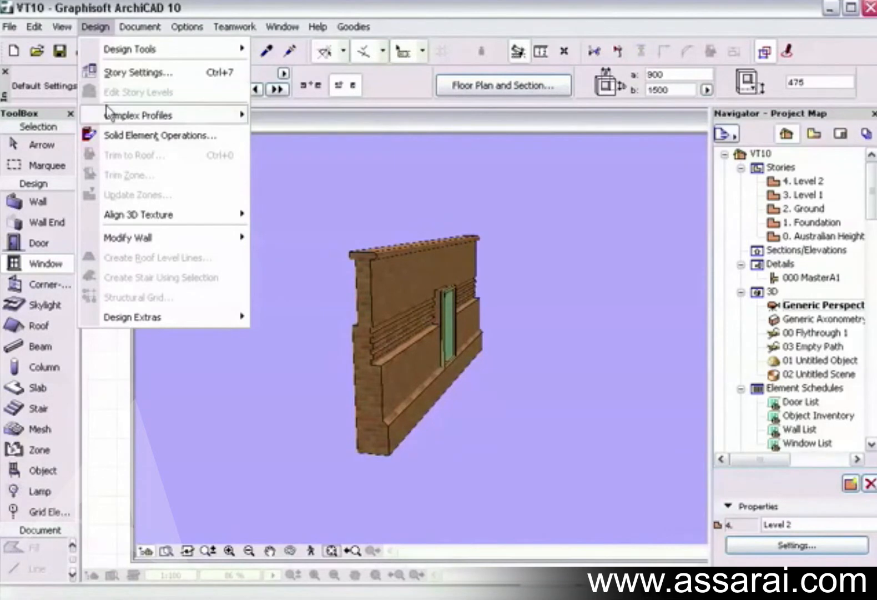
{"action": "mouse_move", "coordinate": [111, 115]}
{"action": "left_click", "coordinate": [280, 116]}
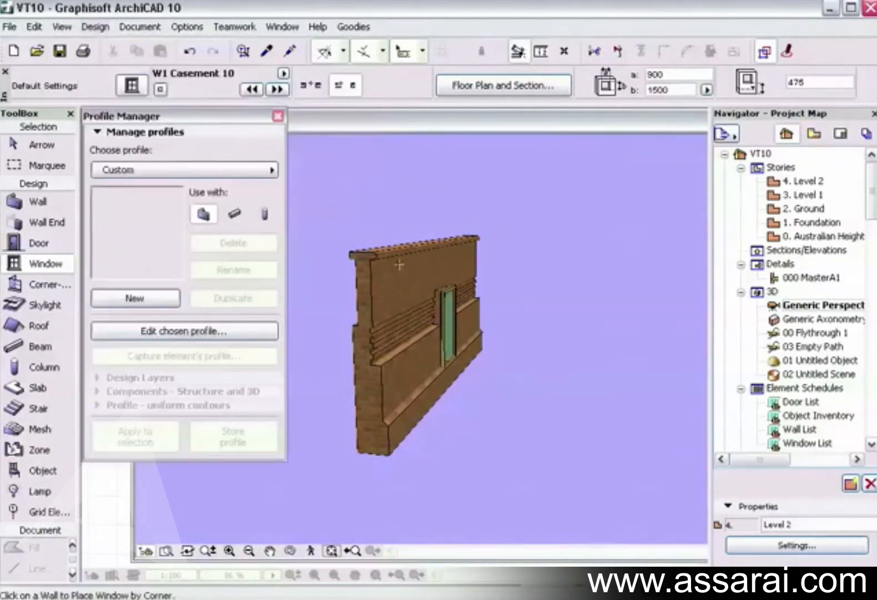
{"action": "left_click", "coordinate": [224, 176]}
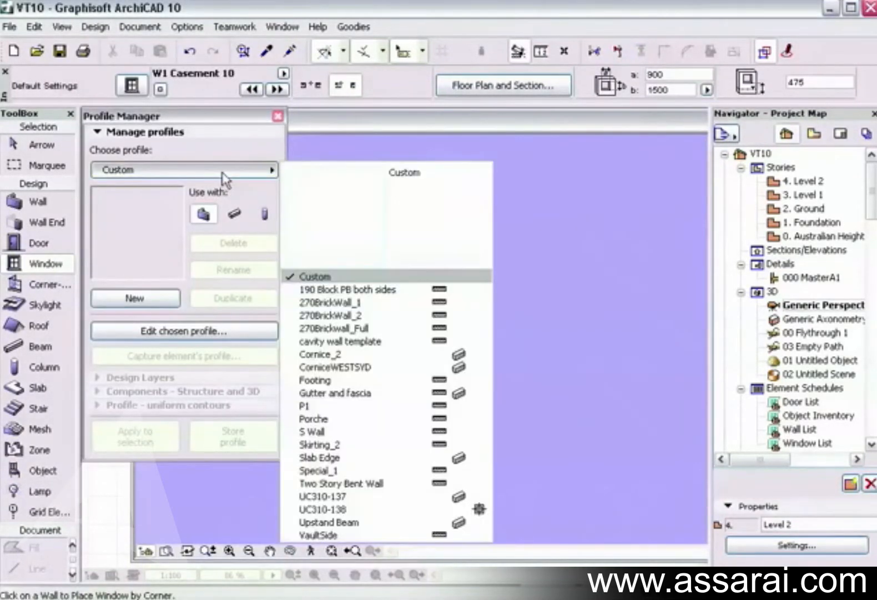
{"action": "left_click", "coordinate": [314, 418]}
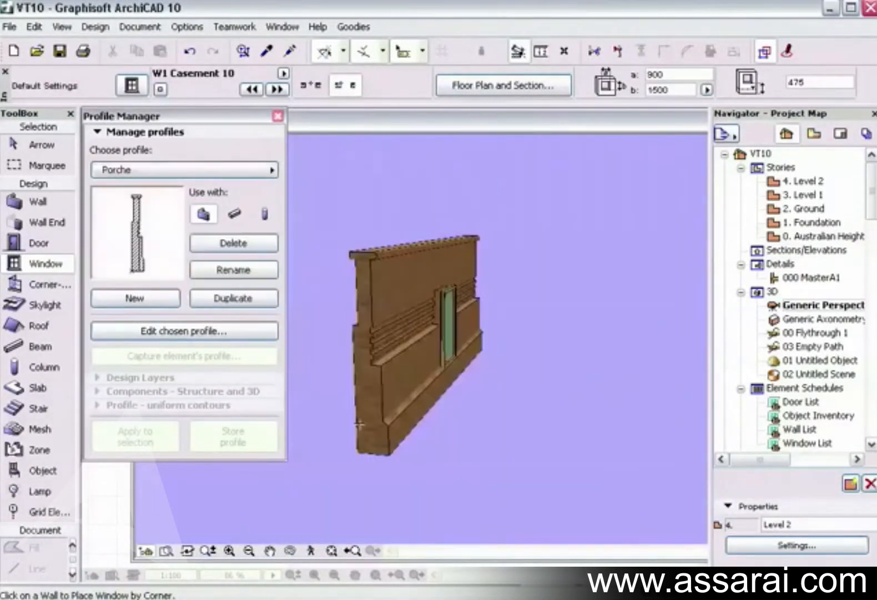
{"action": "left_click", "coordinate": [170, 332]}
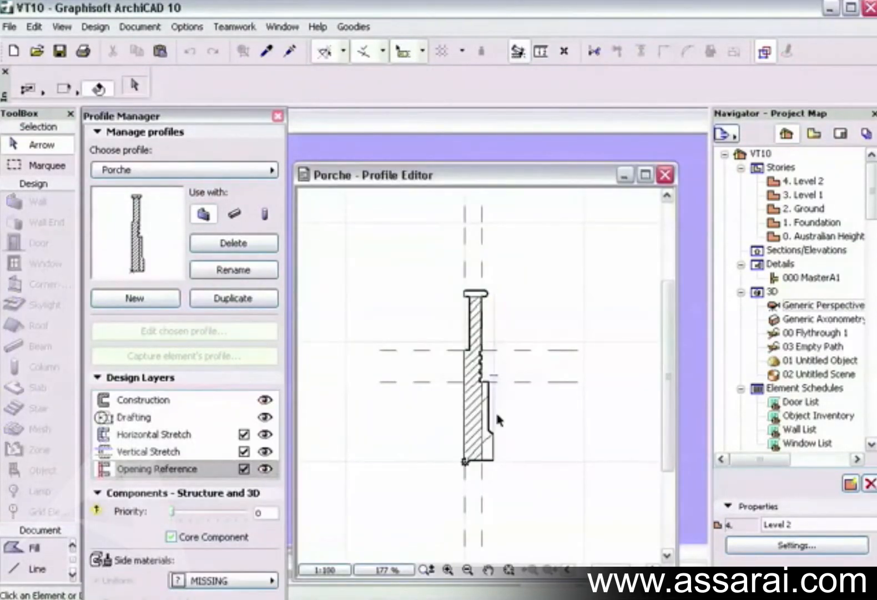
Move both ends of the Opening Reference line inward from the profile's outermost face to the main hatched core's outer edge
{"action": "left_click", "coordinate": [497, 416]}
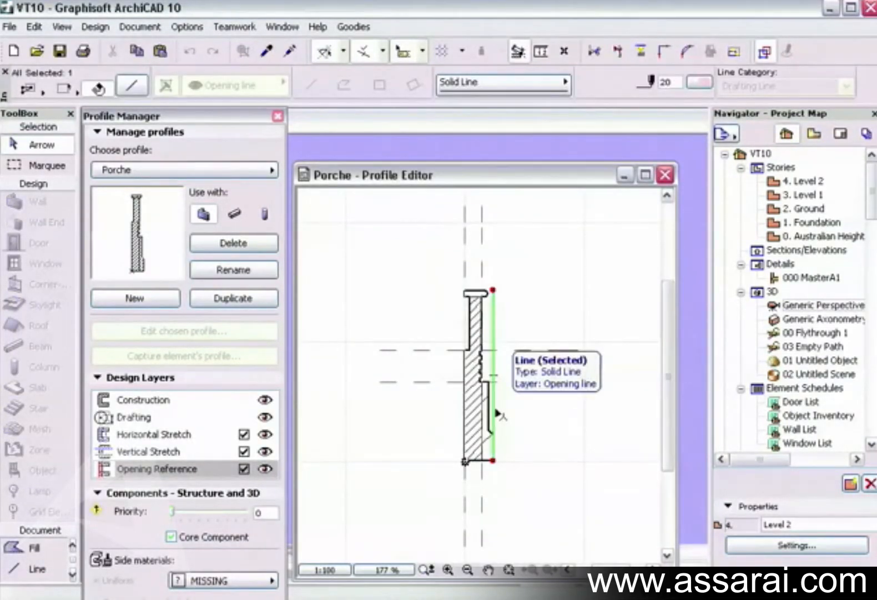
{"action": "scroll", "coordinate": [493, 416], "scroll_direction": "up", "scroll_amount": 3}
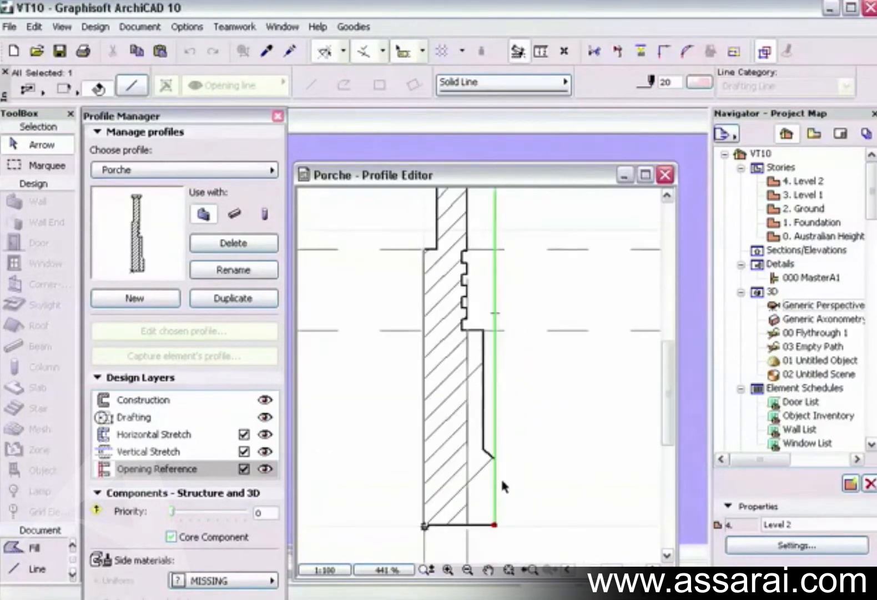
{"action": "left_click", "coordinate": [495, 524]}
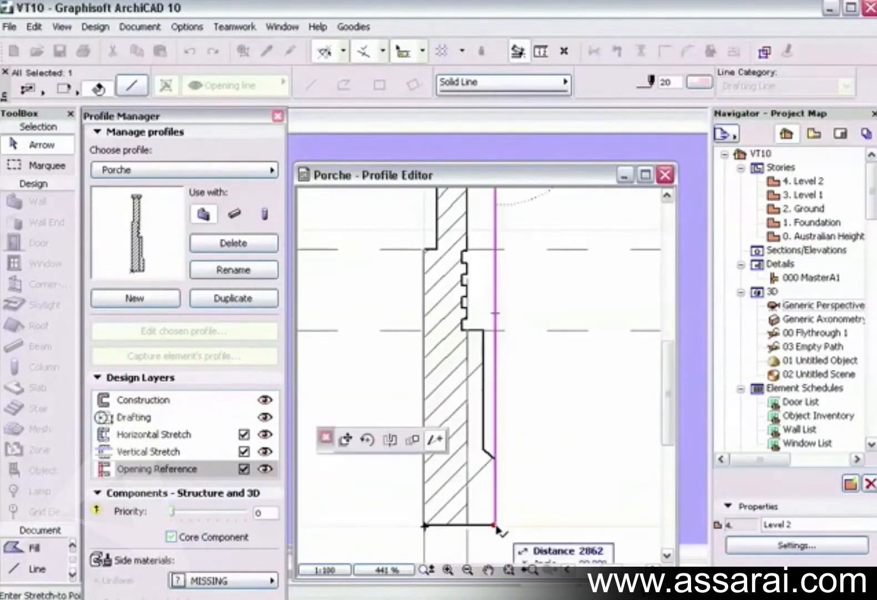
{"action": "left_click", "coordinate": [468, 525]}
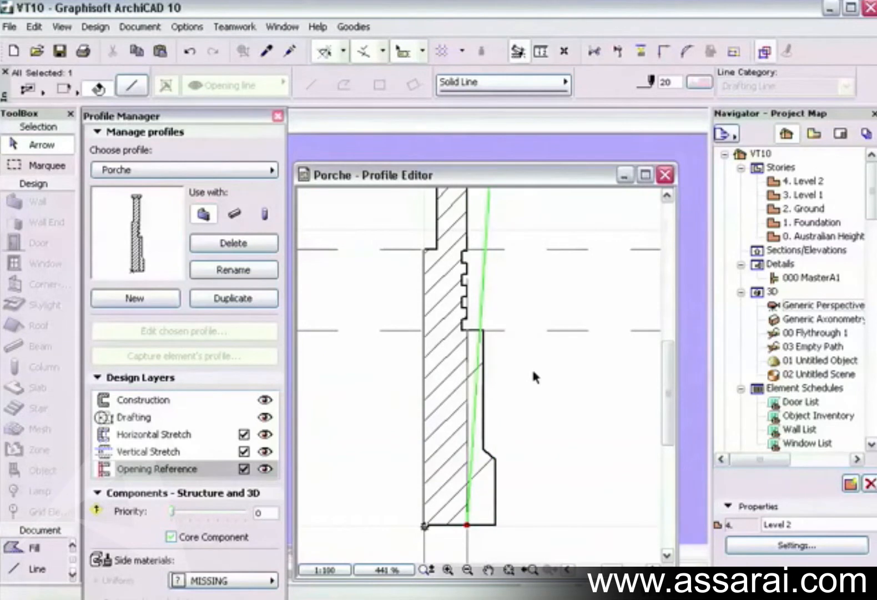
{"action": "scroll", "coordinate": [531, 366], "scroll_direction": "down", "scroll_amount": 1}
{"action": "scroll", "coordinate": [530, 362], "scroll_direction": "down", "scroll_amount": 1}
{"action": "middle_click_drag", "start_coordinate": [530, 362], "coordinate": [538, 408]}
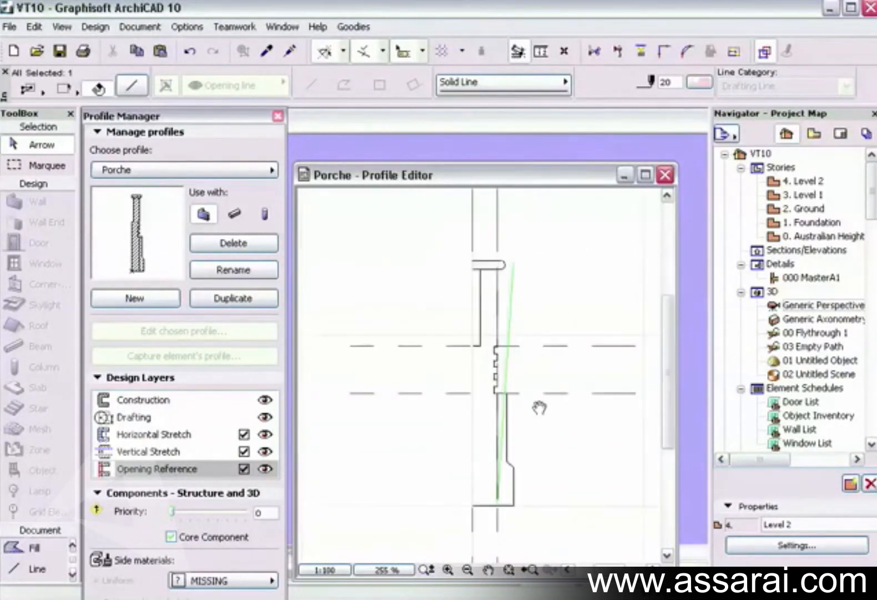
{"action": "scroll", "coordinate": [538, 407], "scroll_direction": "down", "scroll_amount": 1}
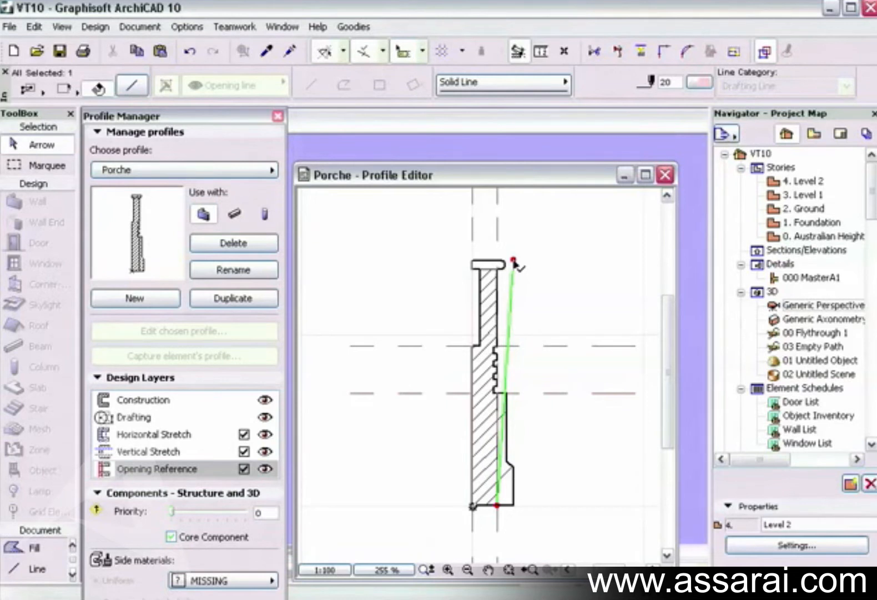
{"action": "left_click", "coordinate": [513, 259]}
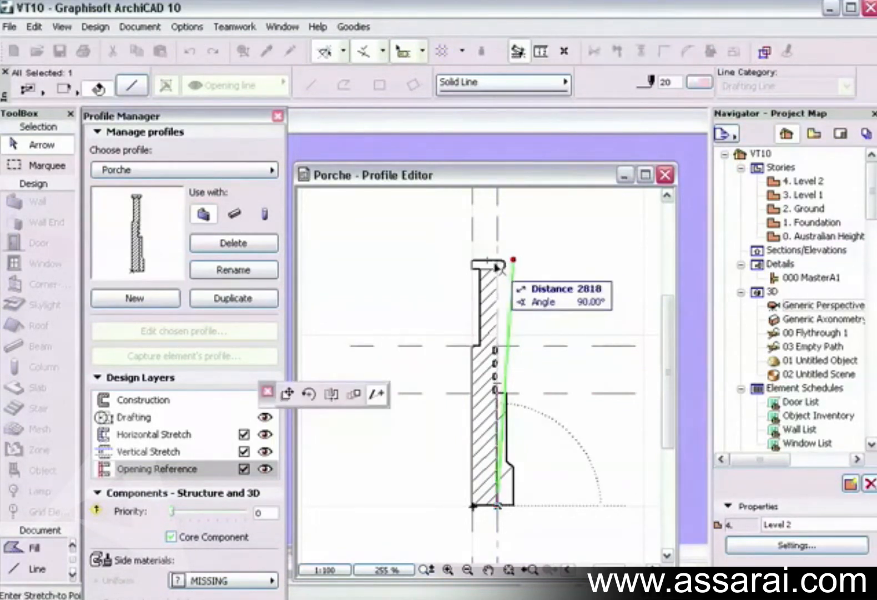
{"action": "left_click", "coordinate": [498, 259]}
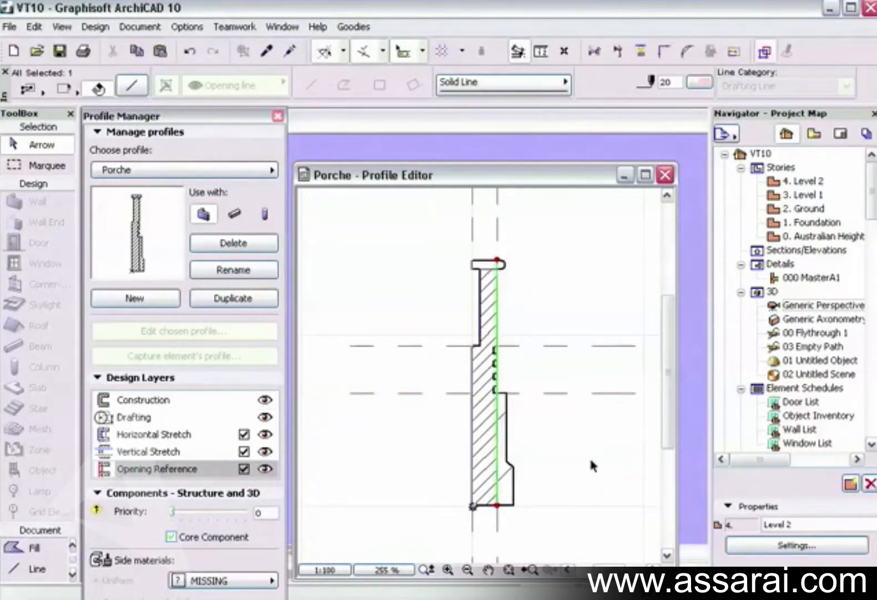
Close the Profile Editor and Profile Manager, and examine how the window sits in the profiled wall in 3D
{"action": "left_click", "coordinate": [97, 492]}
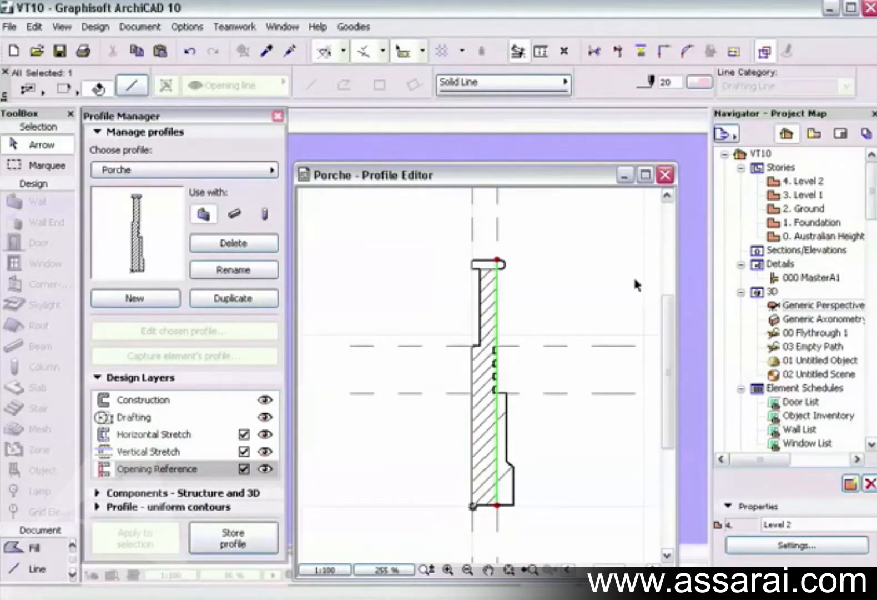
{"action": "left_click", "coordinate": [665, 176]}
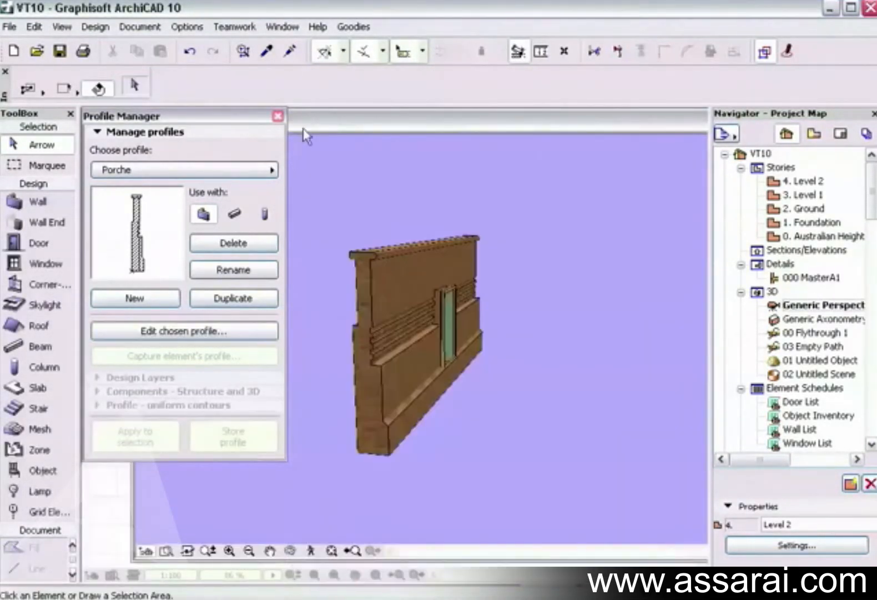
{"action": "left_click", "coordinate": [278, 117]}
{"action": "scroll", "coordinate": [450, 319], "scroll_direction": "up", "scroll_amount": 5}
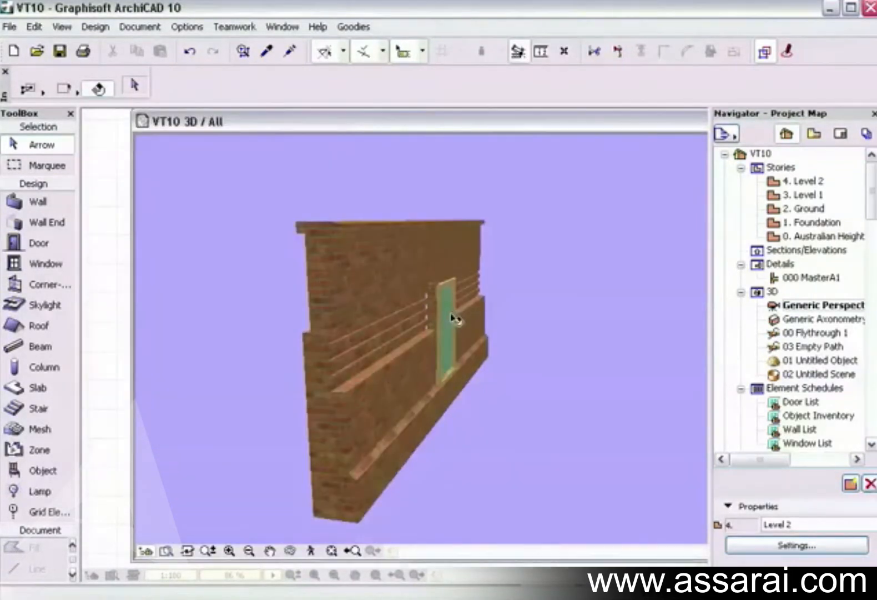
{"action": "scroll", "coordinate": [444, 330], "scroll_direction": "up", "scroll_amount": 3}
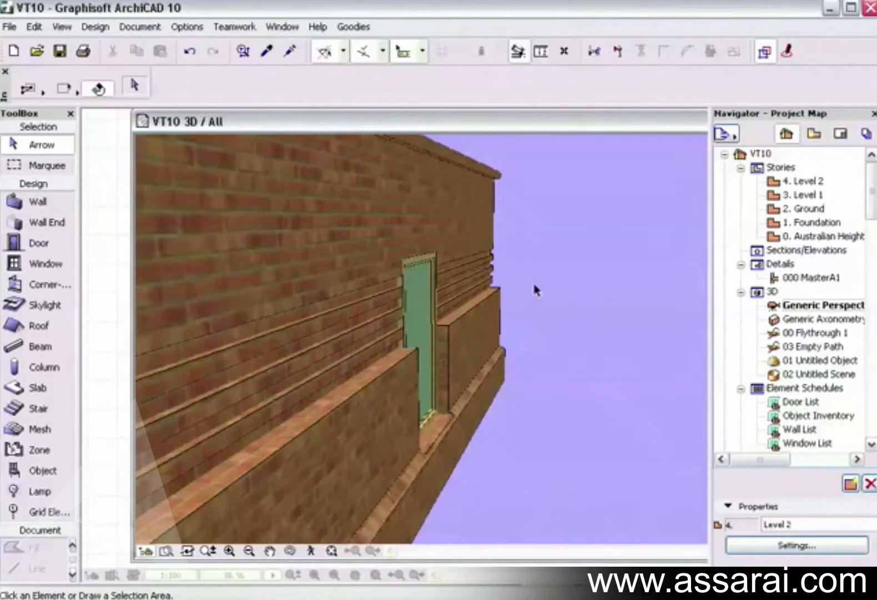
{"action": "scroll", "coordinate": [592, 276], "scroll_direction": "down", "scroll_amount": 5}
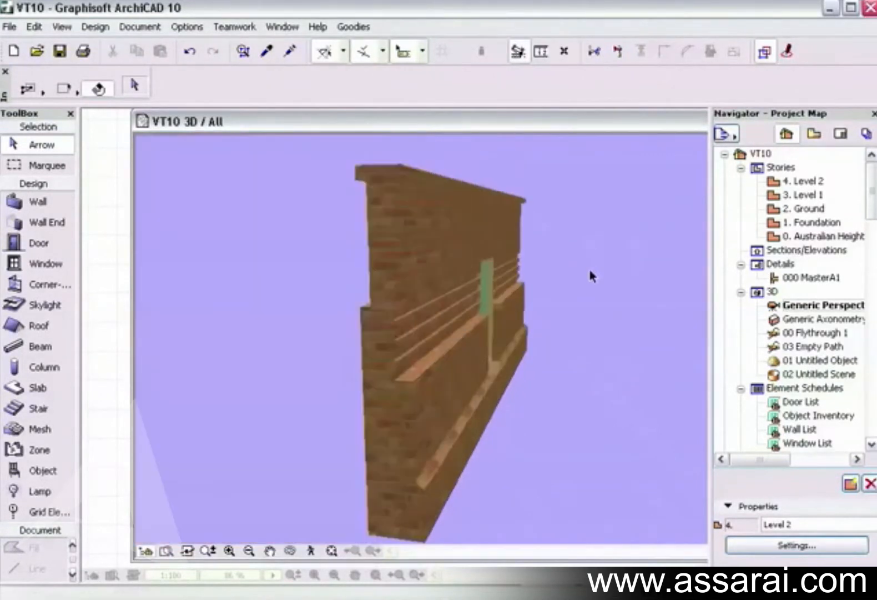
{"action": "scroll", "coordinate": [604, 281], "scroll_direction": "down", "scroll_amount": 2}
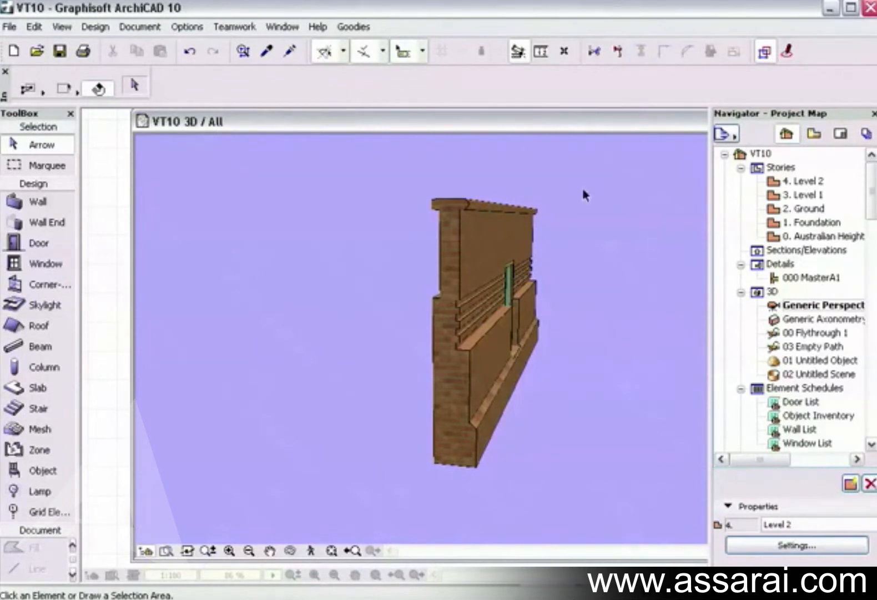
Copy the profiled wall's settings on the Level 2 plan, draw a second wall parallel above it, and show both walls in 3D
{"action": "left_click_drag", "start_coordinate": [588, 124], "coordinate": [501, 125]}
{"action": "left_click", "coordinate": [692, 123]}
{"action": "left_click", "coordinate": [204, 313]}
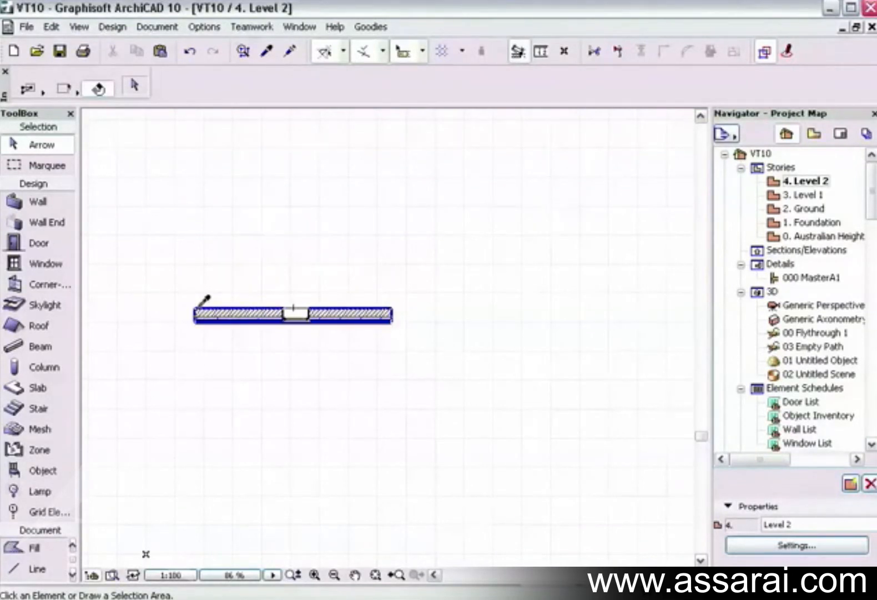
{"action": "left_click", "coordinate": [199, 306], "text": "alt"}
{"action": "left_click", "coordinate": [193, 266]}
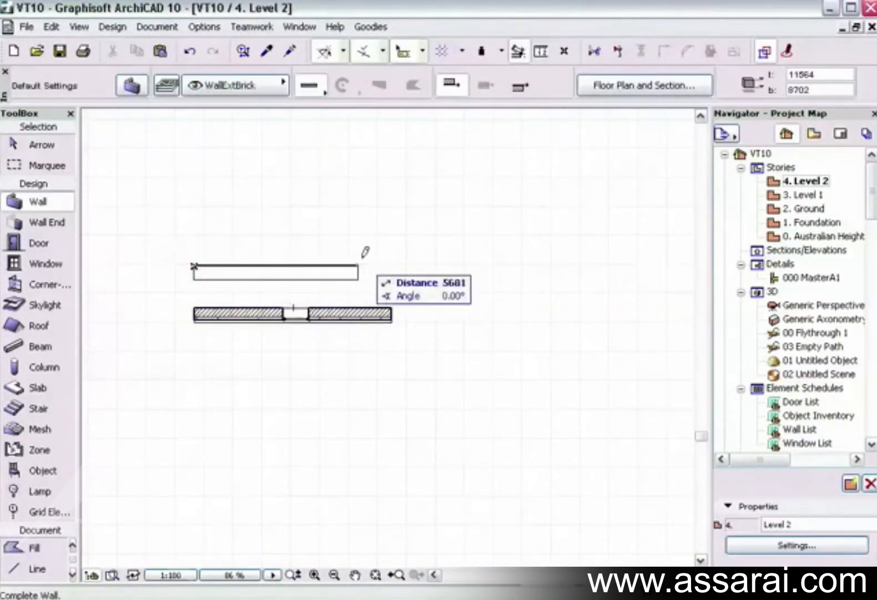
{"action": "left_click", "coordinate": [400, 266]}
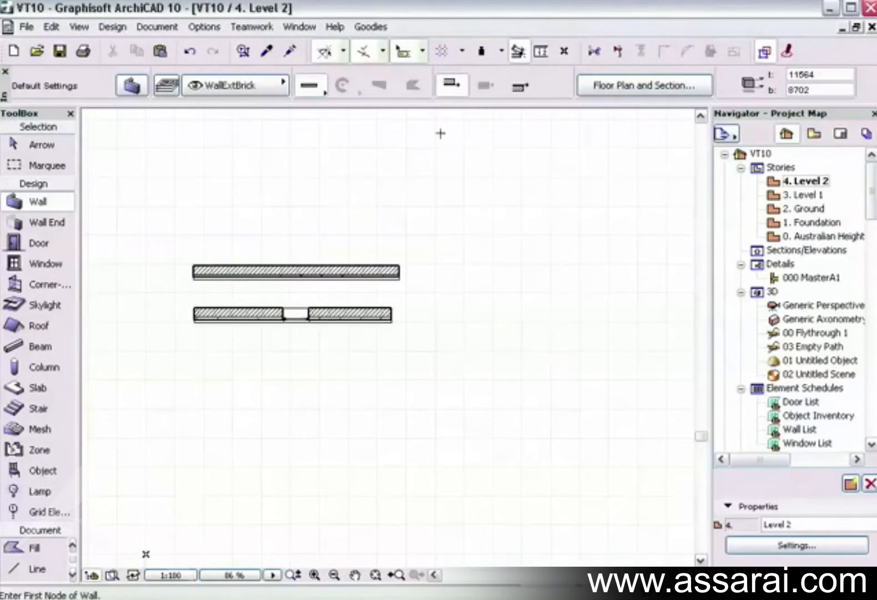
{"action": "key", "text": "F3"}
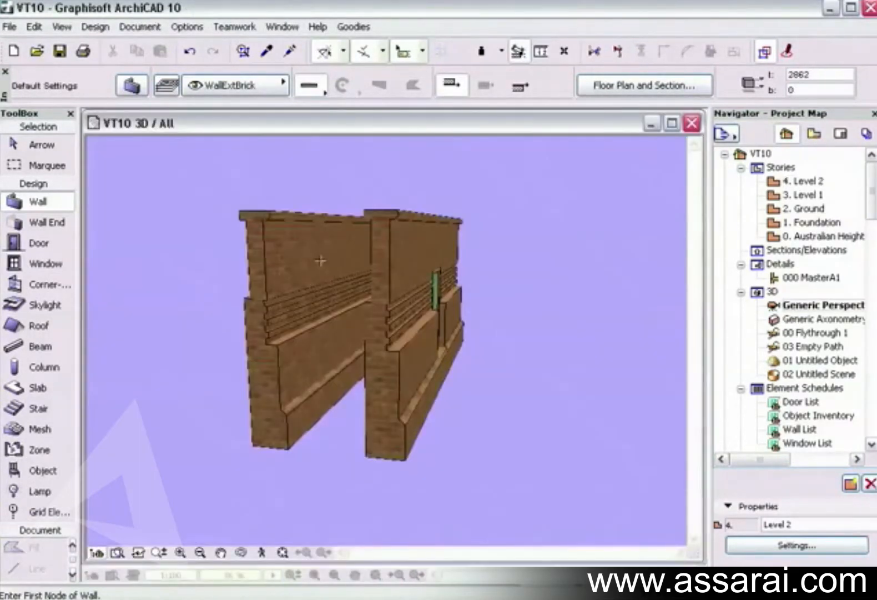
Stretch the new wall's profile vertically to a top elevation of about 12240, and compare both walls from their profiled ends
{"action": "left_click", "coordinate": [288, 253], "text": "shift"}
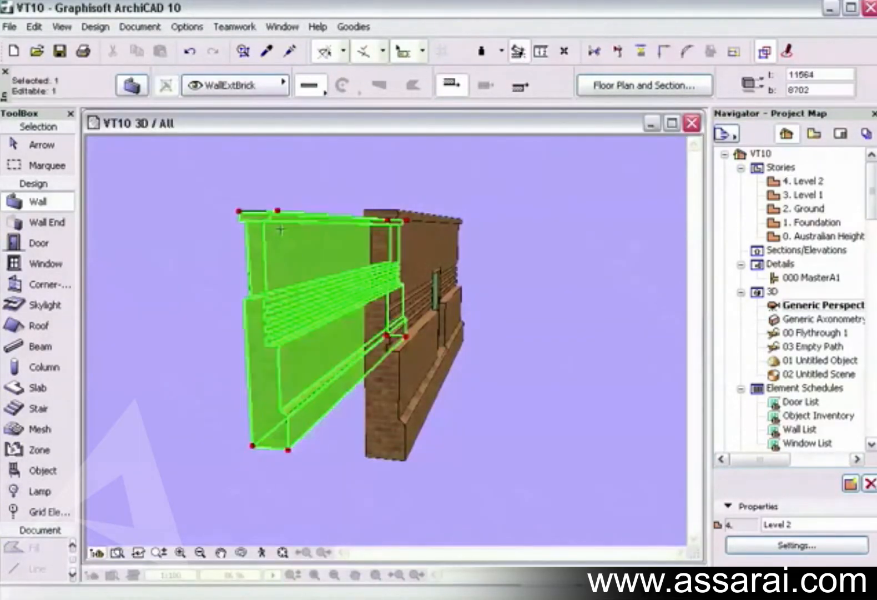
{"action": "left_click", "coordinate": [279, 210]}
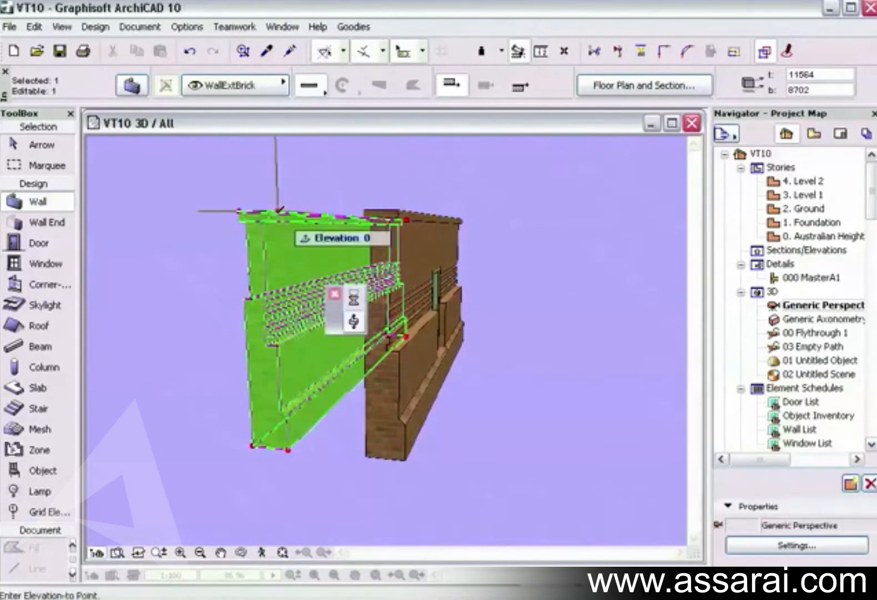
{"action": "left_click", "coordinate": [354, 300]}
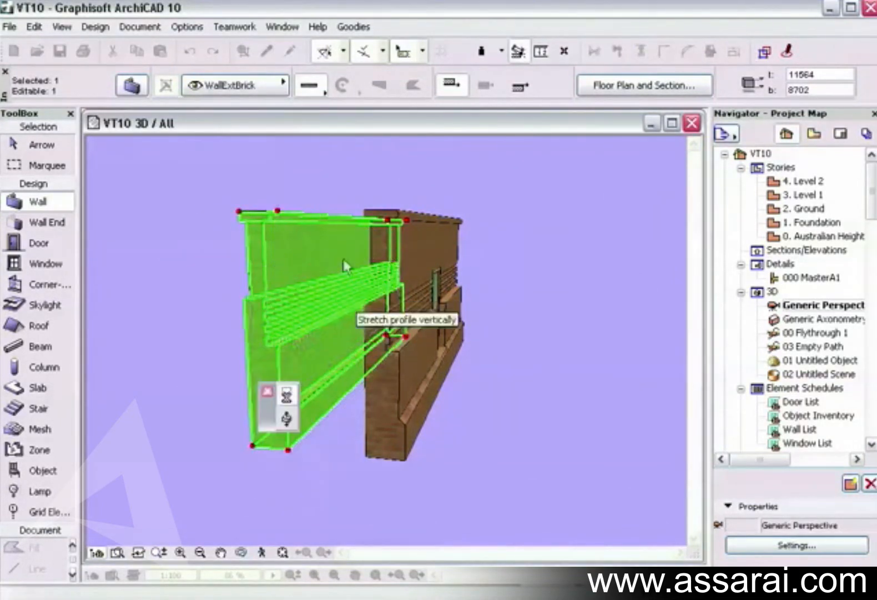
{"action": "left_click", "coordinate": [287, 150]}
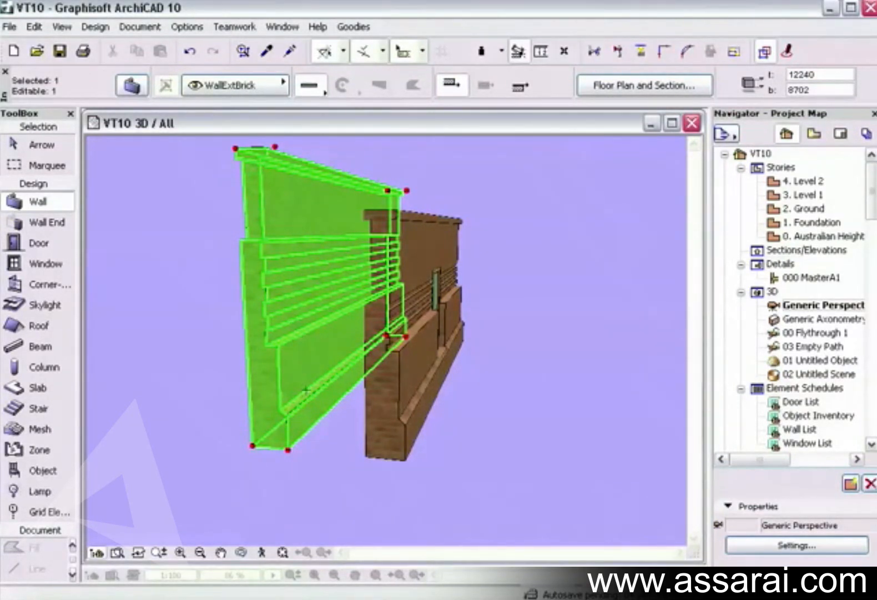
{"action": "key", "text": "Escape"}
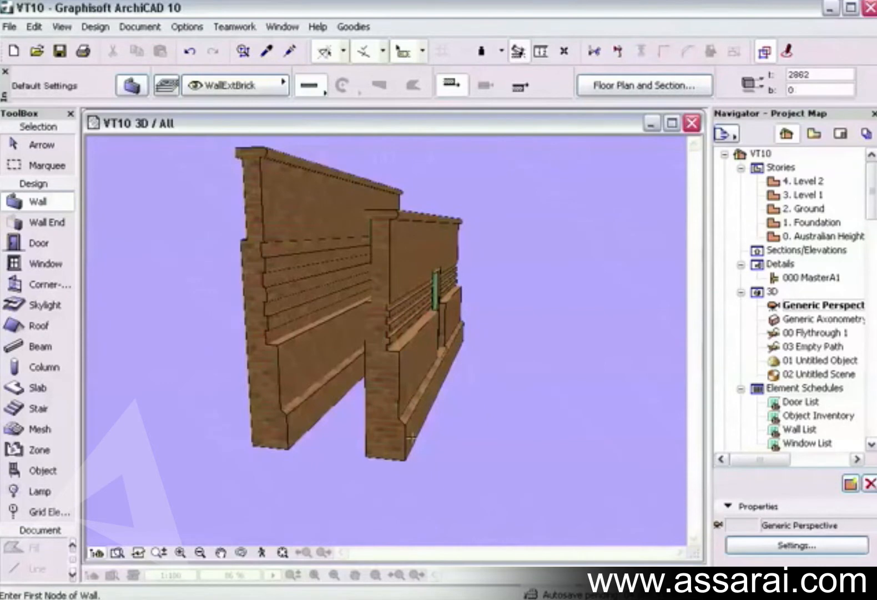
{"action": "middle_click_drag", "start_coordinate": [333, 304], "coordinate": [403, 324], "text": "shift"}
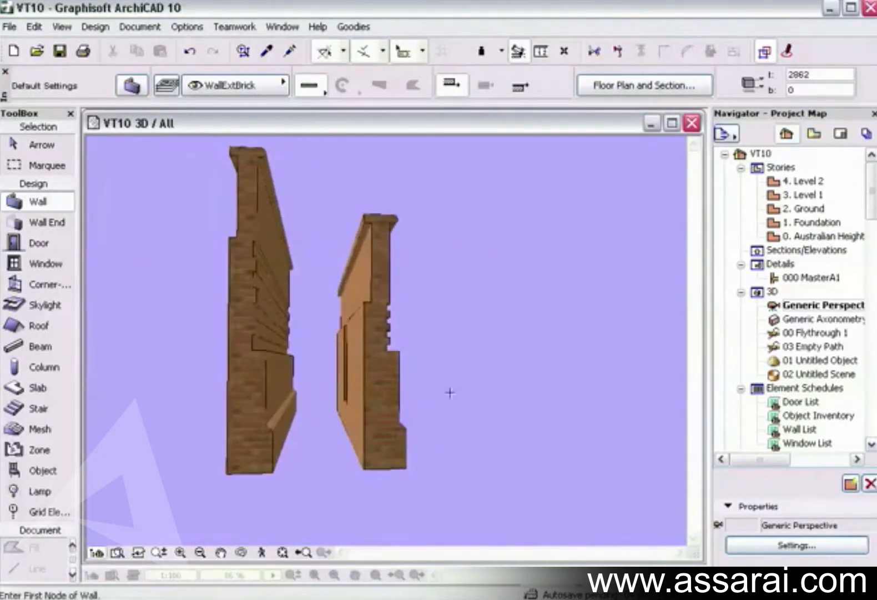
Return to the floor plan, choose the Footing profile in the Profile Manager, and open it in the Profile Editor
{"action": "key", "text": "F2"}
{"action": "left_click", "coordinate": [115, 28]}
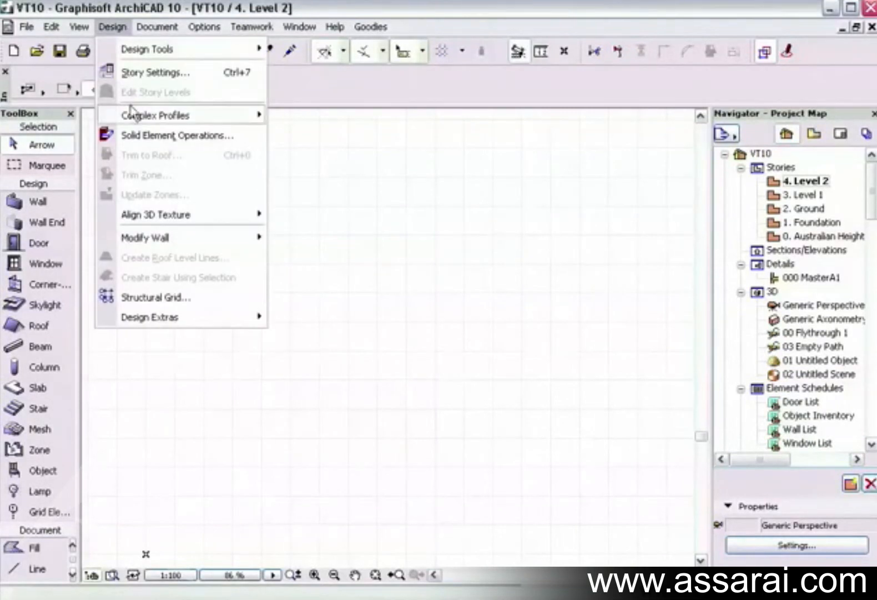
{"action": "mouse_move", "coordinate": [133, 115]}
{"action": "left_click", "coordinate": [296, 116]}
{"action": "left_click", "coordinate": [243, 170]}
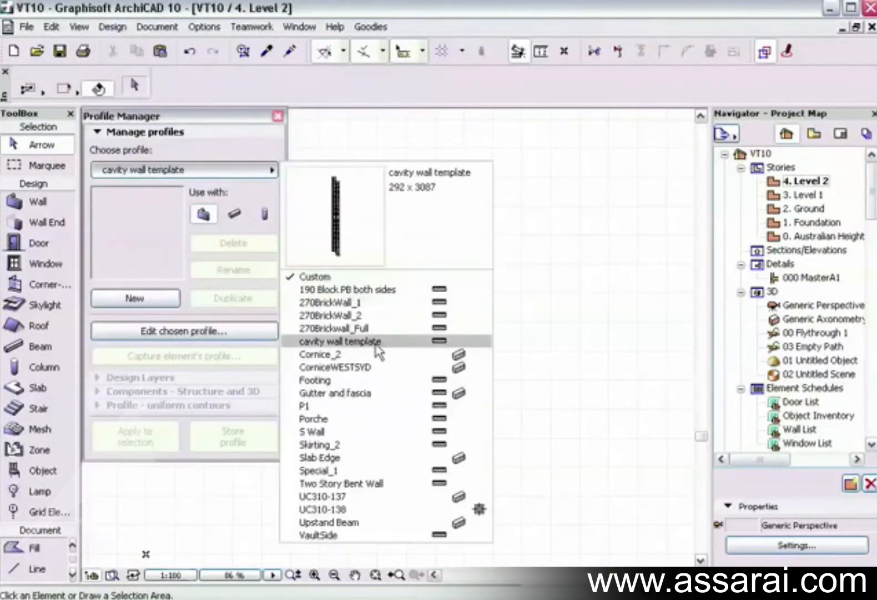
{"action": "left_click", "coordinate": [361, 380]}
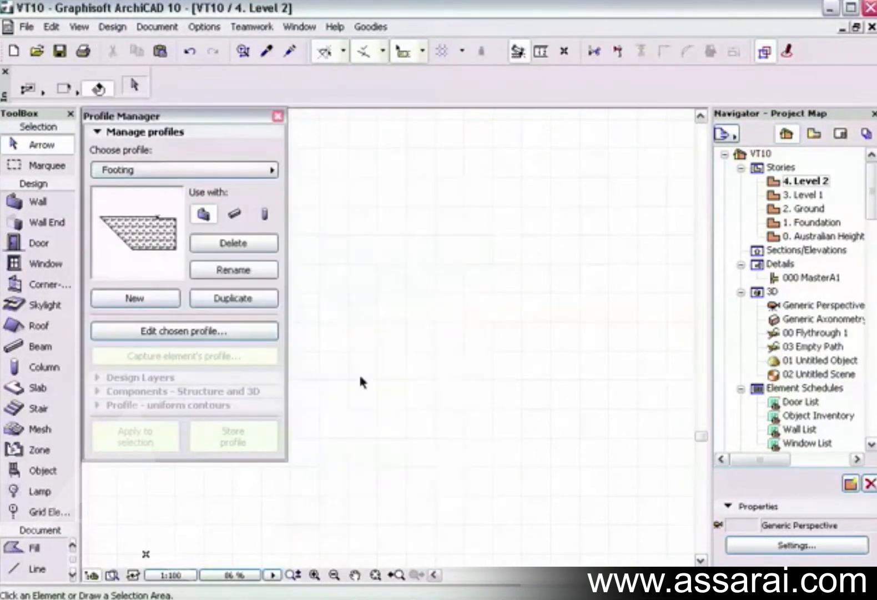
{"action": "left_click", "coordinate": [195, 331]}
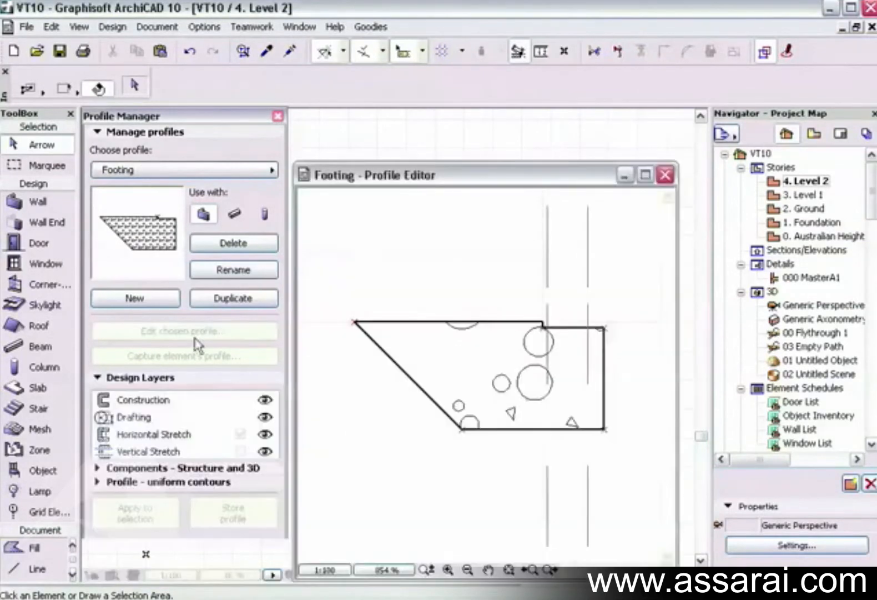
{"action": "left_click_drag", "start_coordinate": [478, 177], "coordinate": [480, 116]}
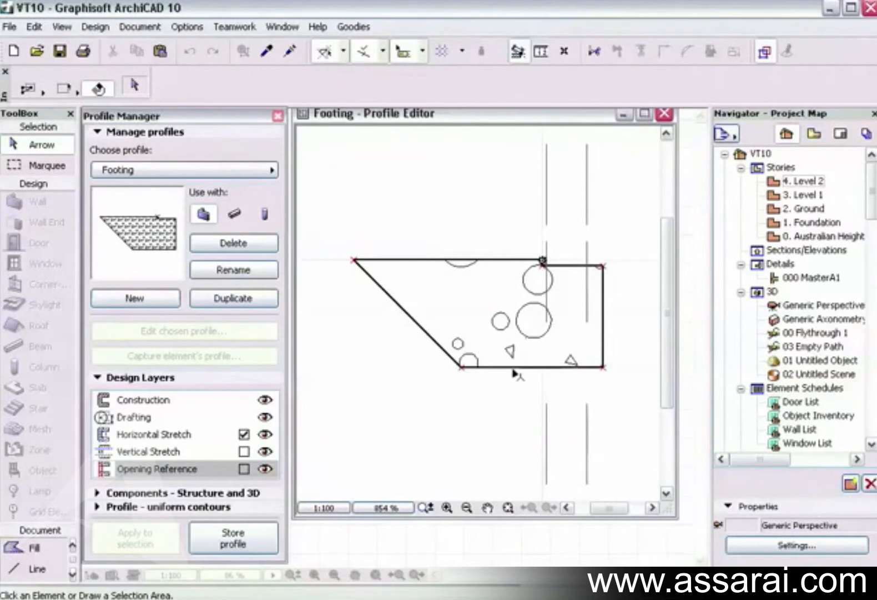
Extend the footing fill downward by adding two corner nodes below its bottom edge, forming a rectangular base
{"action": "left_click", "coordinate": [513, 368]}
{"action": "left_click", "coordinate": [485, 368]}
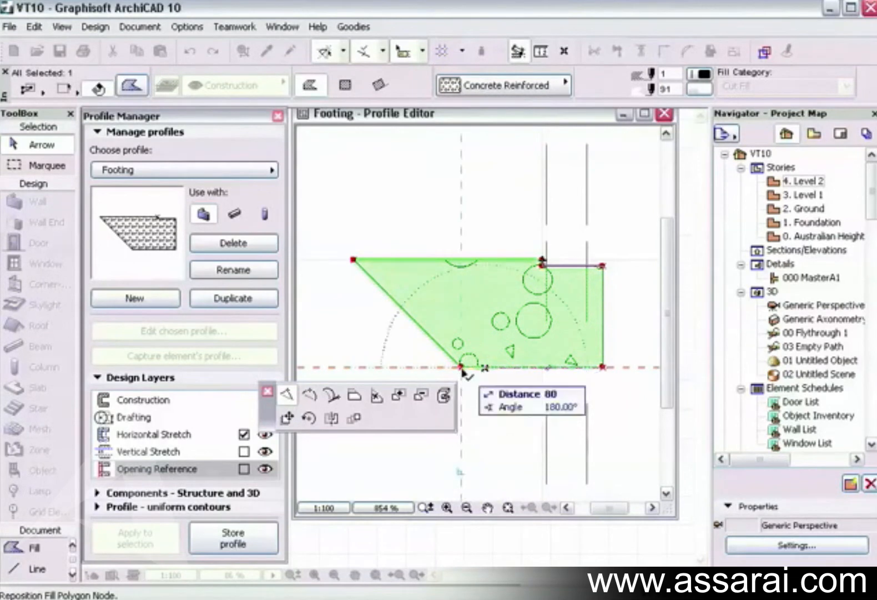
{"action": "left_click", "coordinate": [463, 467]}
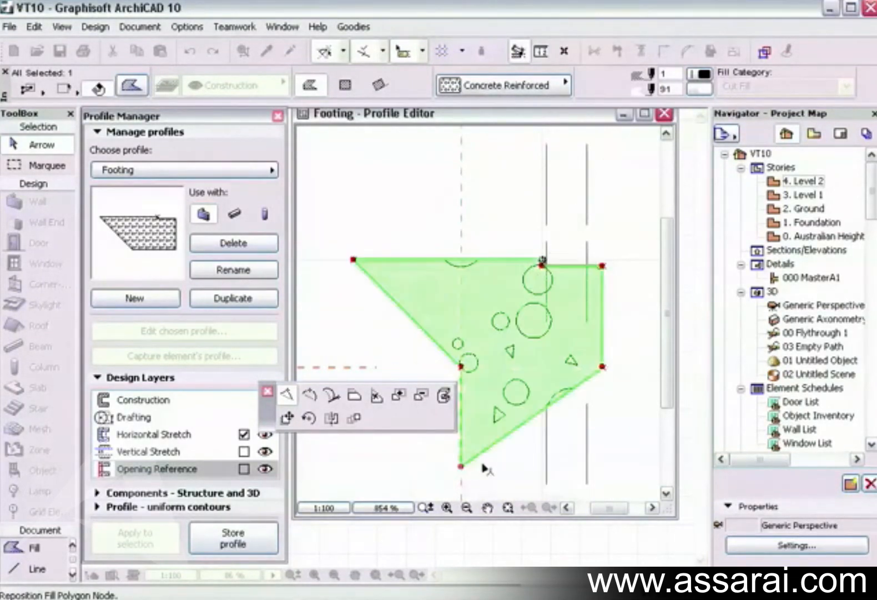
{"action": "left_click", "coordinate": [538, 420]}
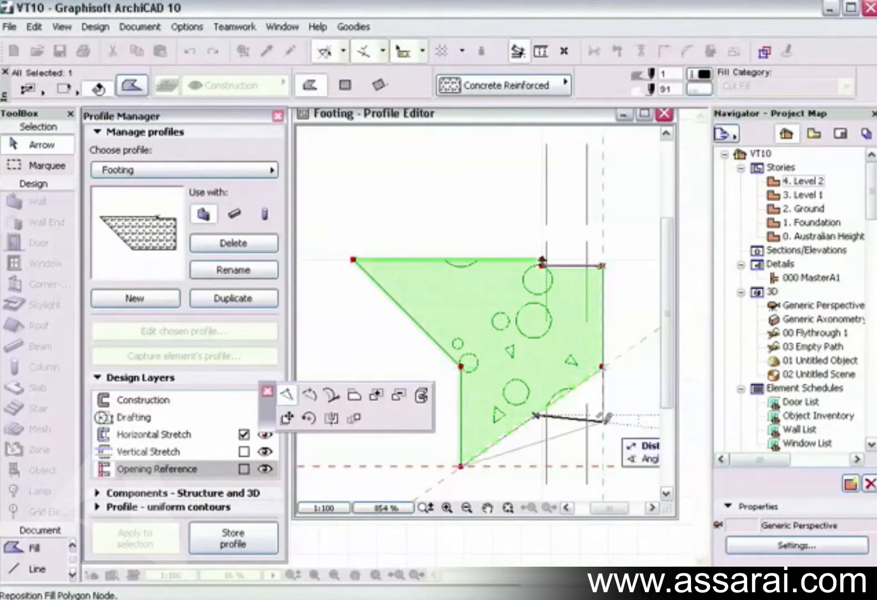
{"action": "left_click", "coordinate": [604, 463]}
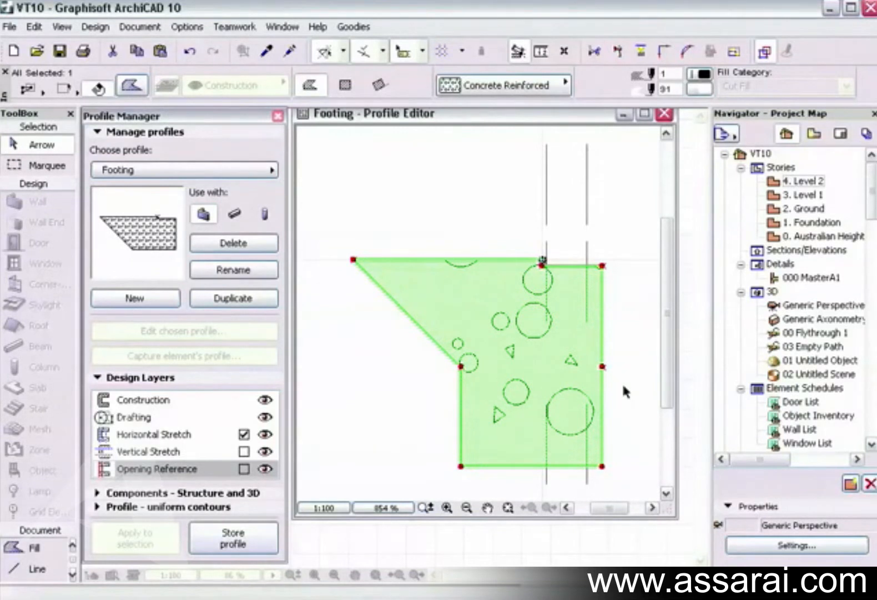
{"action": "left_click", "coordinate": [622, 382]}
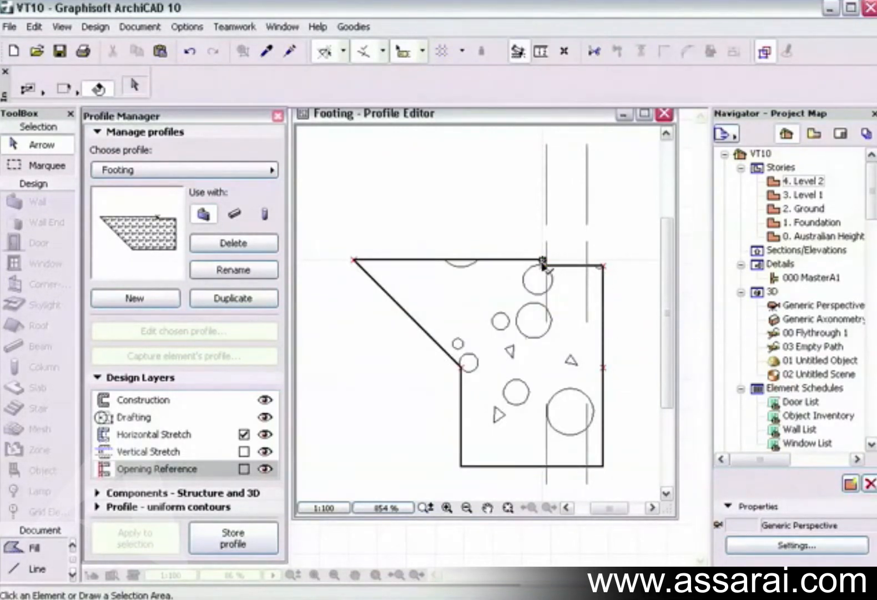
Examine the profile origin at the step in the footing's top edge, and check the fill type and component settings
{"action": "scroll", "coordinate": [543, 261], "scroll_direction": "up", "scroll_amount": 5}
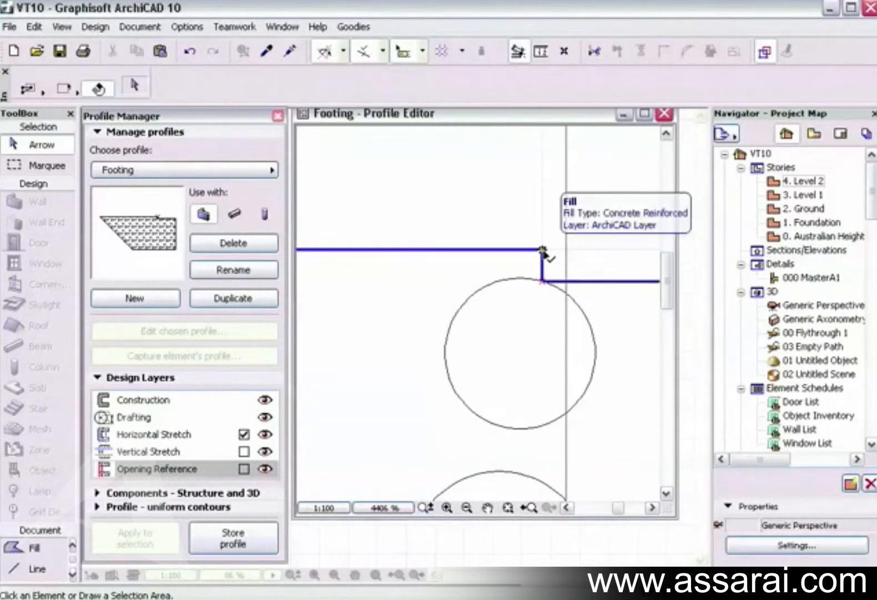
{"action": "scroll", "coordinate": [543, 251], "scroll_direction": "down", "scroll_amount": 5}
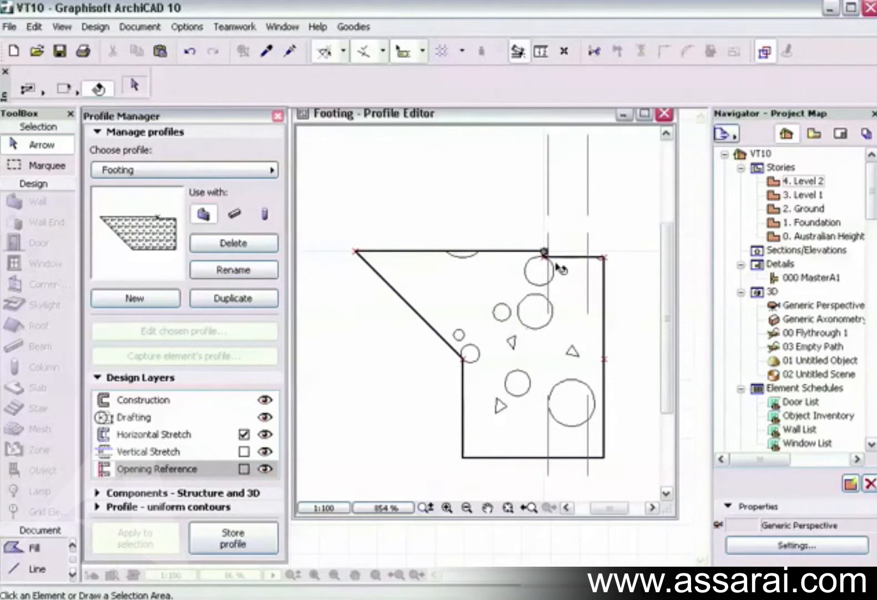
{"action": "scroll", "coordinate": [538, 254], "scroll_direction": "up", "scroll_amount": 1}
{"action": "scroll", "coordinate": [537, 256], "scroll_direction": "down", "scroll_amount": 2}
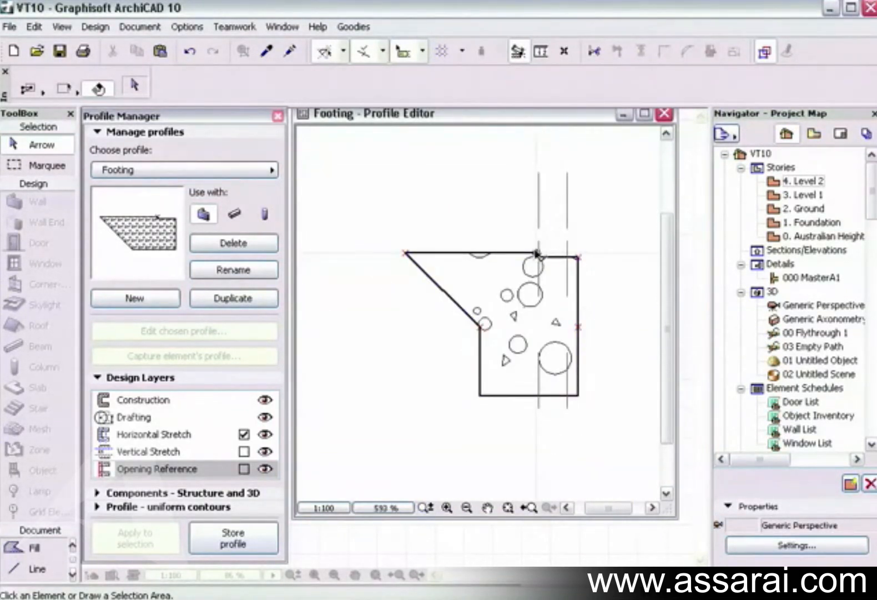
{"action": "scroll", "coordinate": [538, 255], "scroll_direction": "up", "scroll_amount": 2}
{"action": "scroll", "coordinate": [538, 255], "scroll_direction": "down", "scroll_amount": 2}
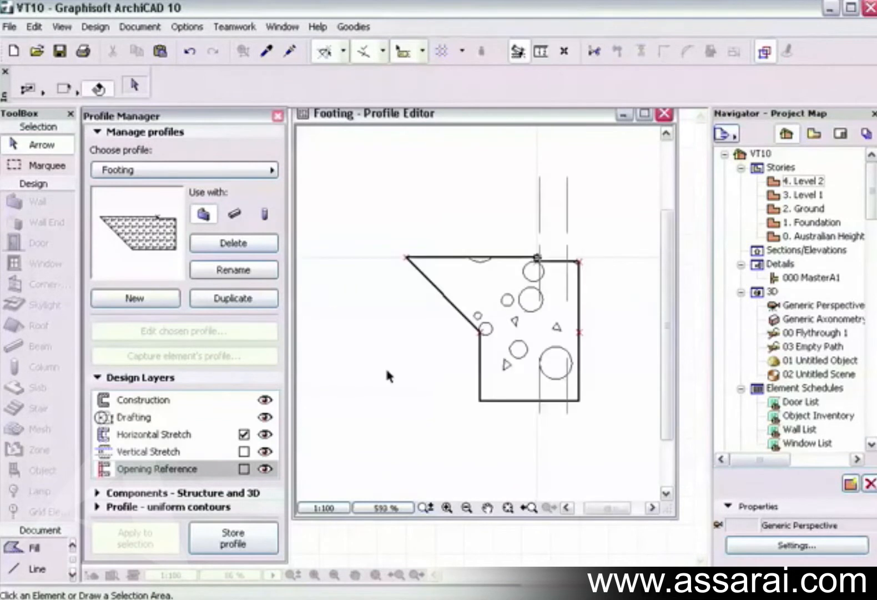
{"action": "left_click", "coordinate": [514, 296]}
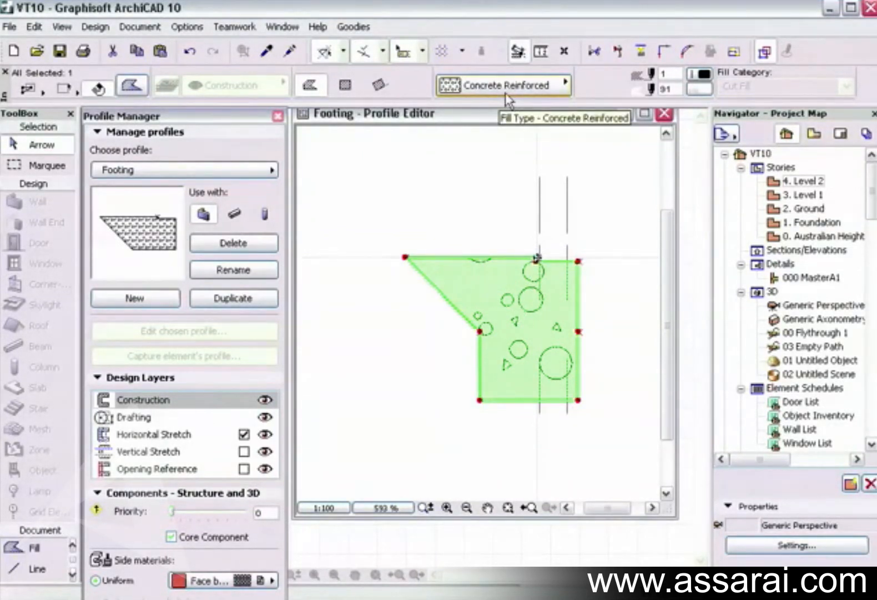
{"action": "left_click", "coordinate": [511, 175]}
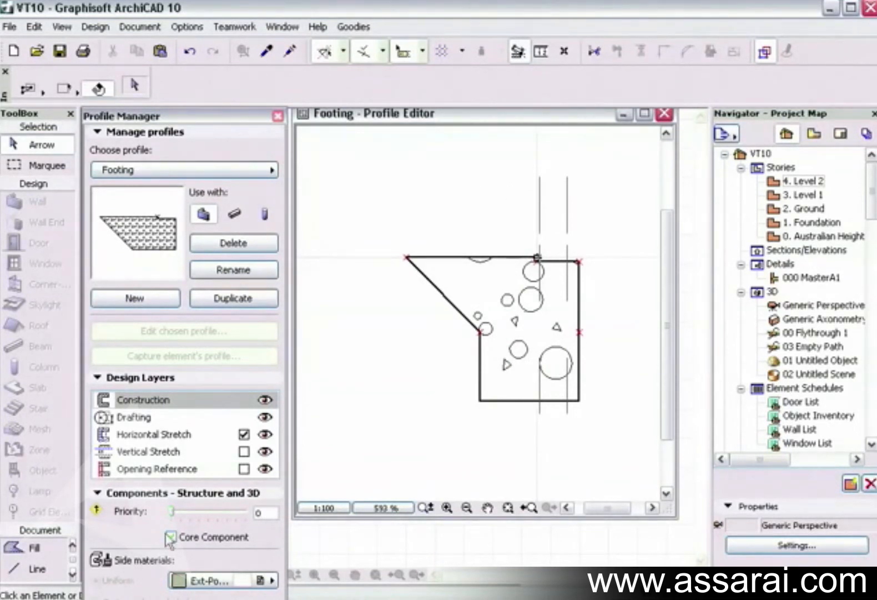
Collapse the design layer and component settings, store the modified Footing profile, and close the Profile Editor
{"action": "left_click", "coordinate": [102, 379]}
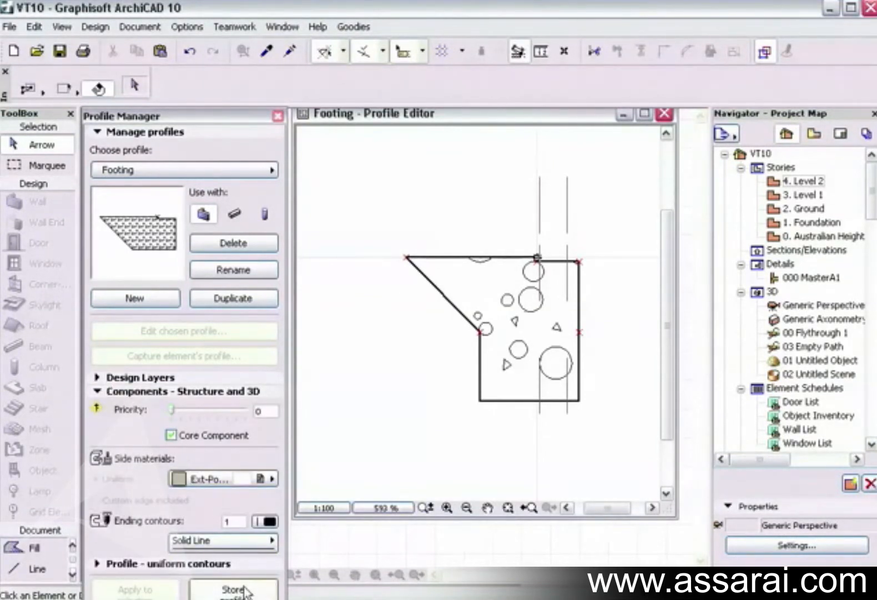
{"action": "left_click", "coordinate": [101, 391]}
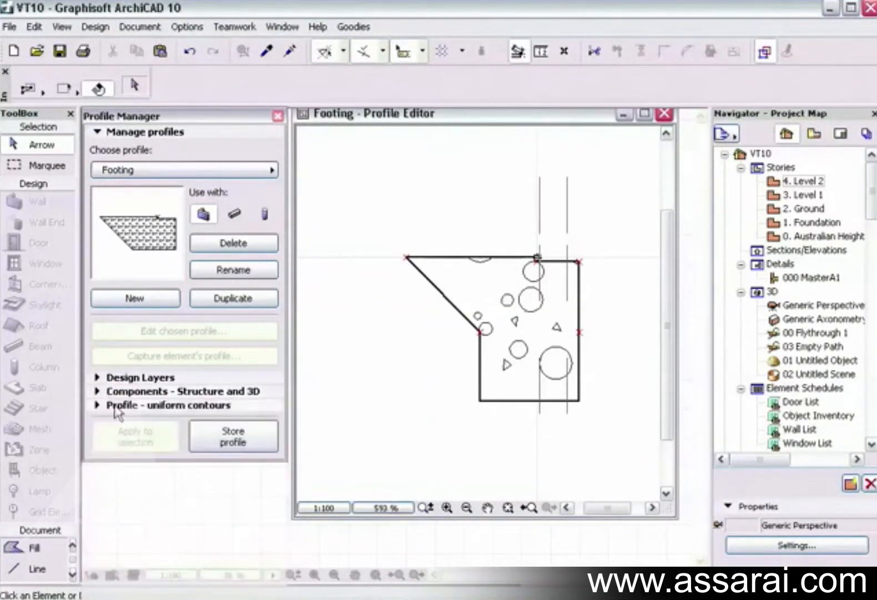
{"action": "left_click", "coordinate": [229, 439]}
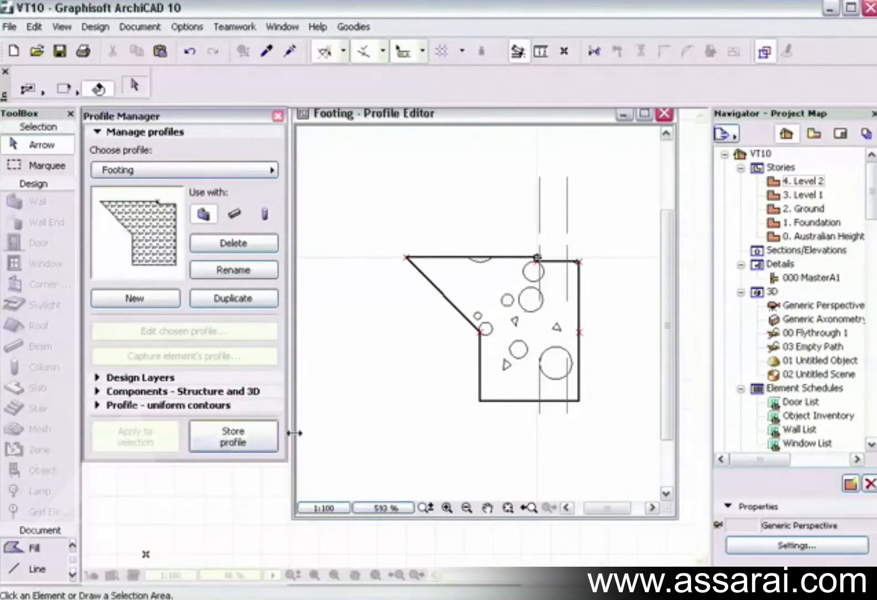
{"action": "left_click", "coordinate": [666, 116]}
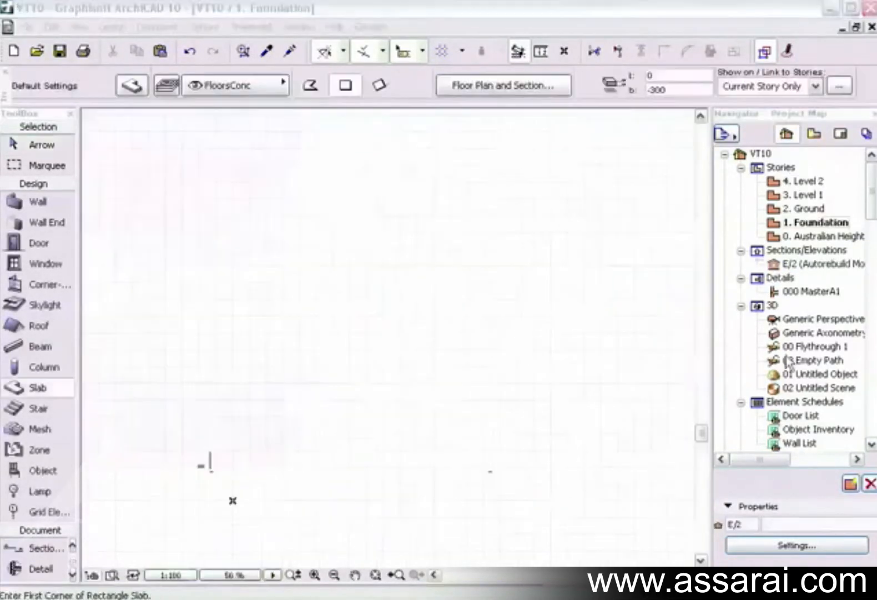
Draw a rectangular FloorsConc slab in the middle of the Foundation story plan
{"action": "left_click", "coordinate": [239, 275]}
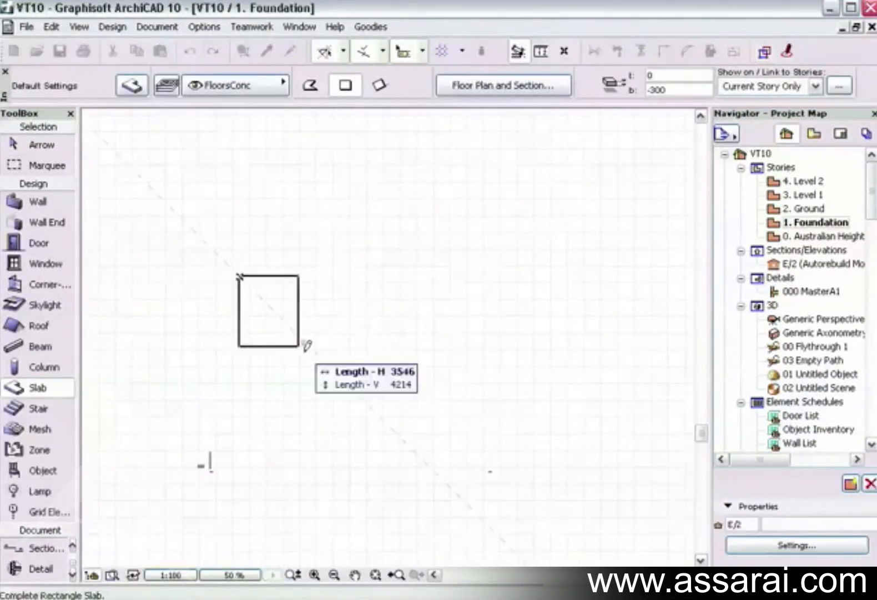
{"action": "left_click", "coordinate": [423, 432]}
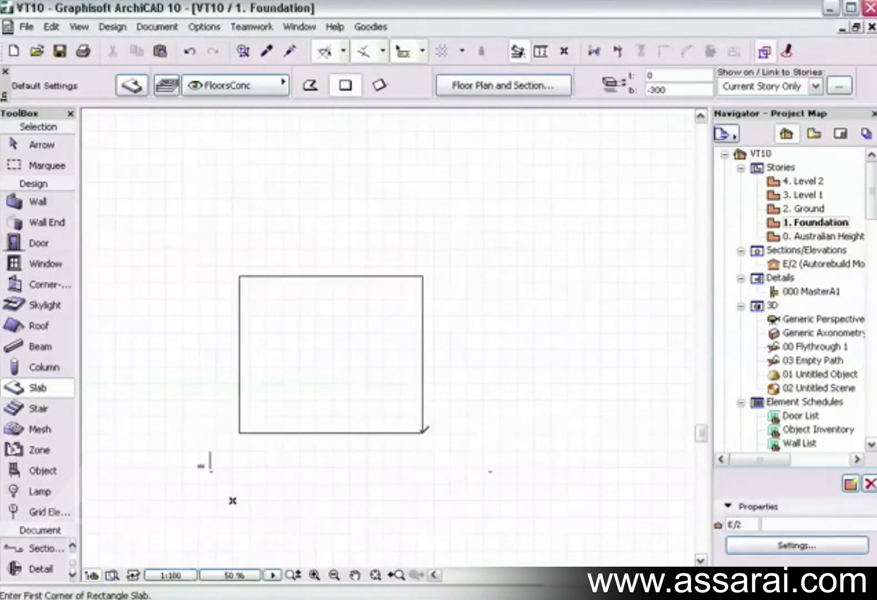
Check that the wall defaults use the Footing complex profile, and trace walls around all edges of the slab
{"action": "left_click", "coordinate": [33, 205]}
{"action": "left_click", "coordinate": [132, 86]}
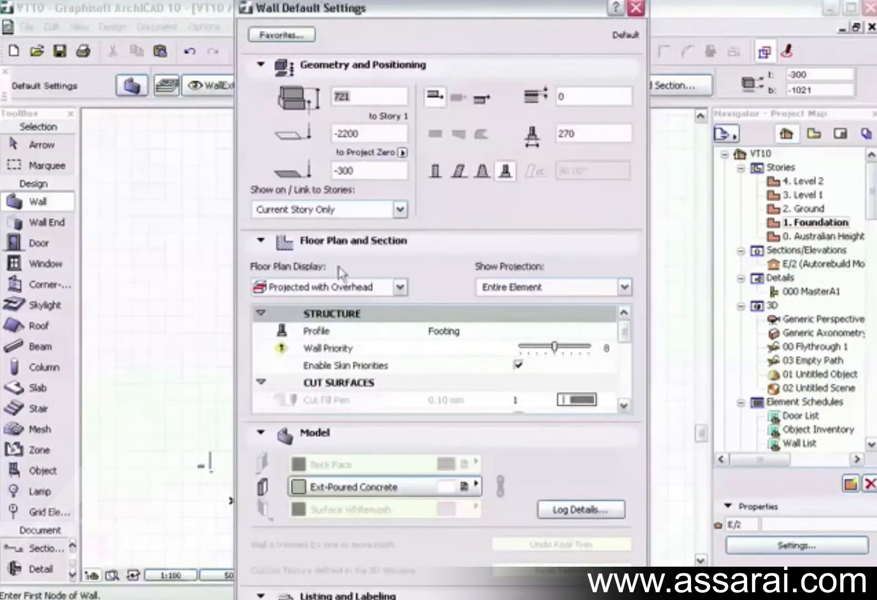
{"action": "left_click", "coordinate": [260, 432]}
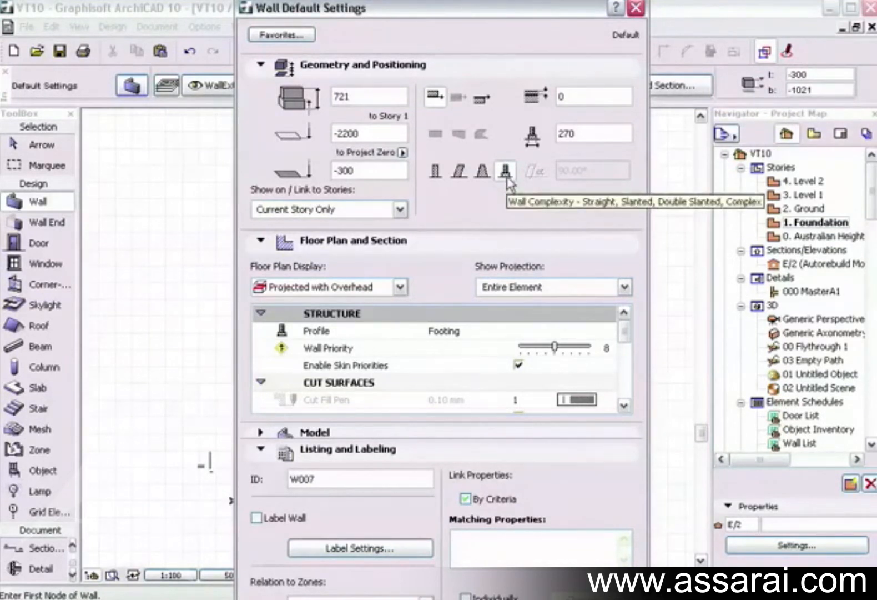
{"action": "left_click", "coordinate": [458, 332]}
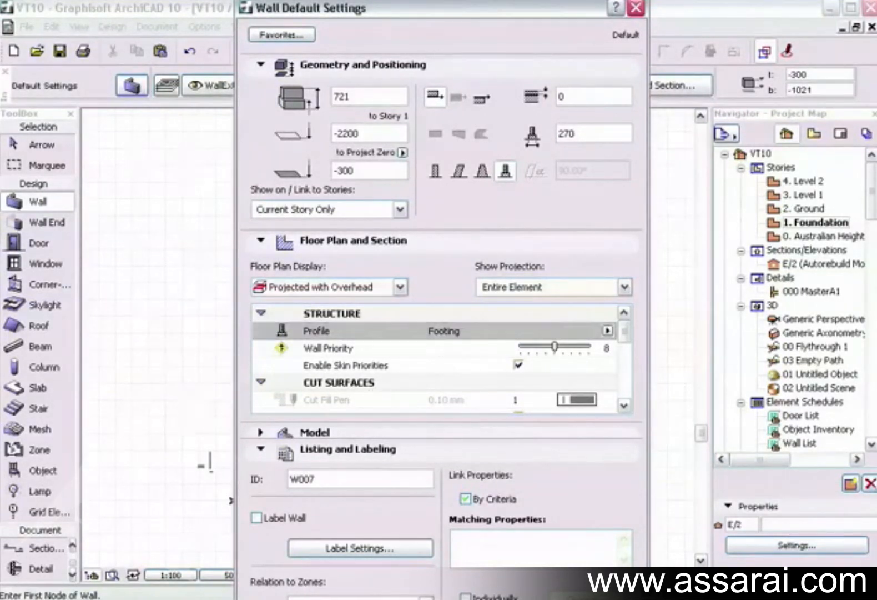
{"action": "key", "text": "Return"}
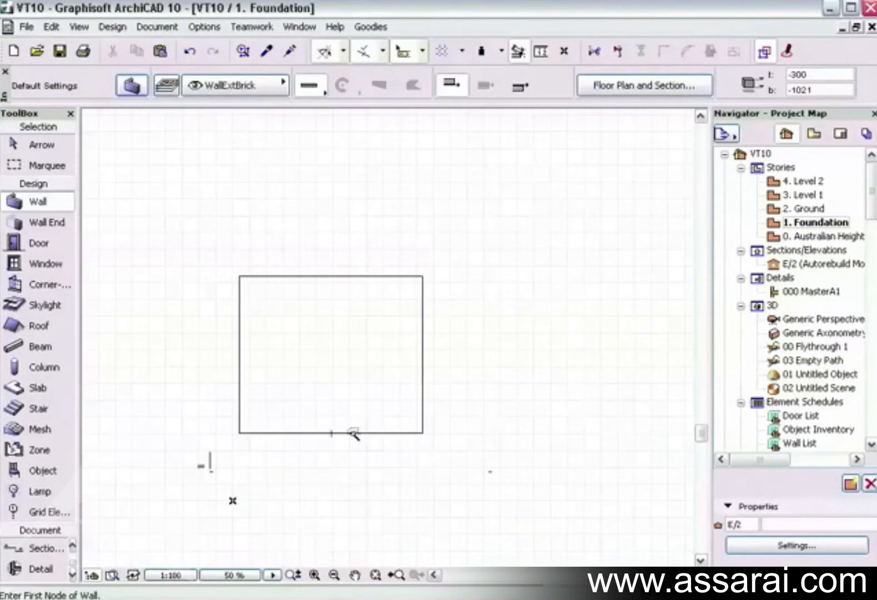
{"action": "left_click", "coordinate": [352, 433]}
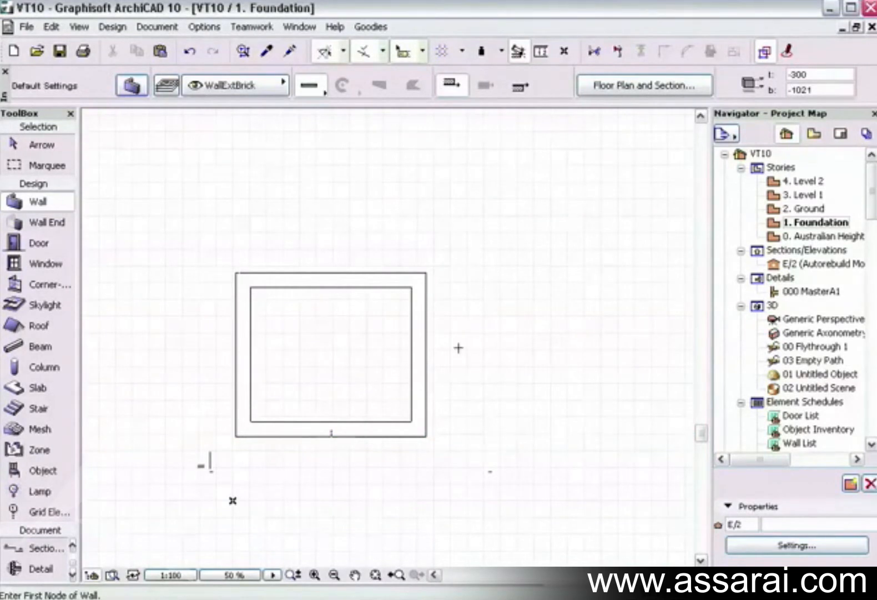
Enclose the upper half of the slab and footing with a marquee and examine the cut footing edge in 3D
{"action": "left_click", "coordinate": [44, 165]}
{"action": "left_click", "coordinate": [192, 228]}
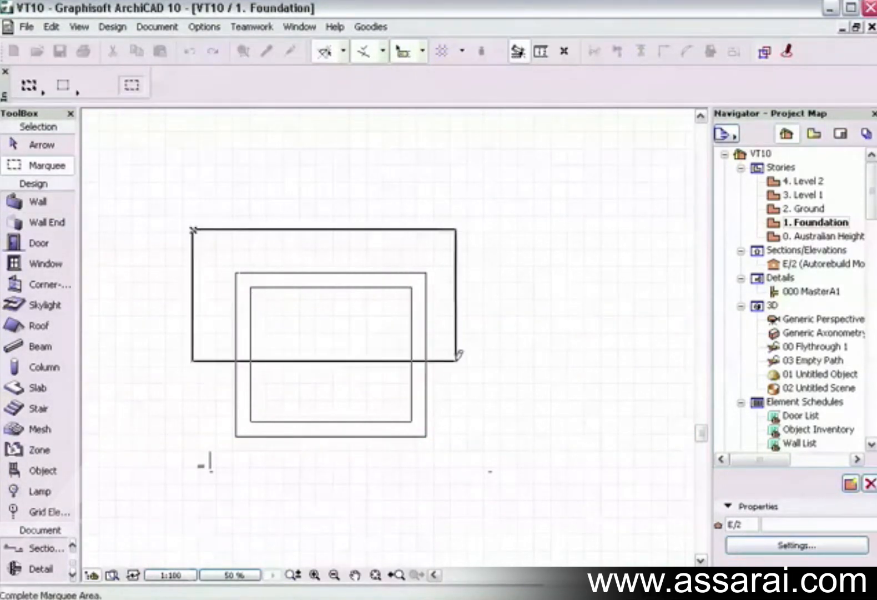
{"action": "left_click", "coordinate": [470, 364]}
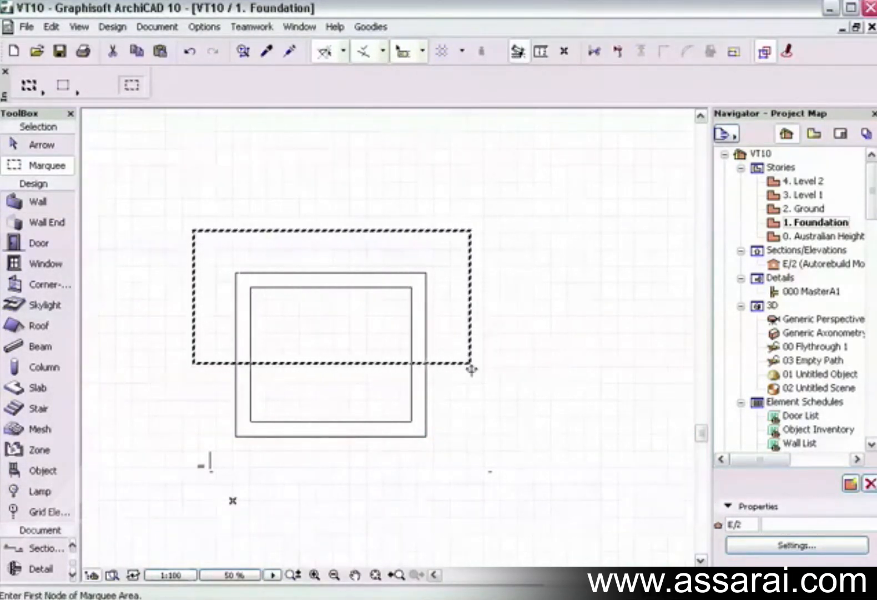
{"action": "key", "text": "F5"}
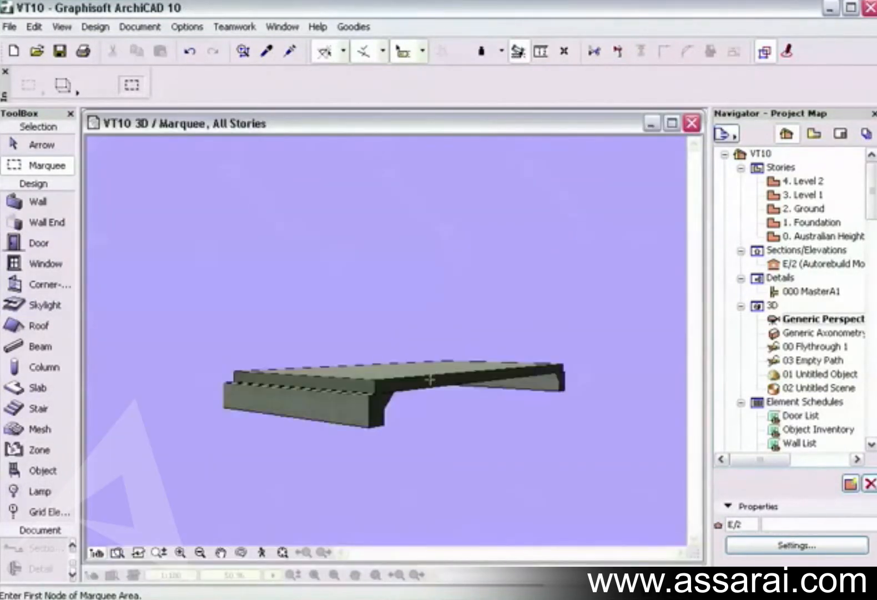
{"action": "middle_click_drag", "start_coordinate": [430, 380], "coordinate": [211, 395], "text": "shift"}
{"action": "scroll", "coordinate": [337, 377], "scroll_direction": "up", "scroll_amount": 3}
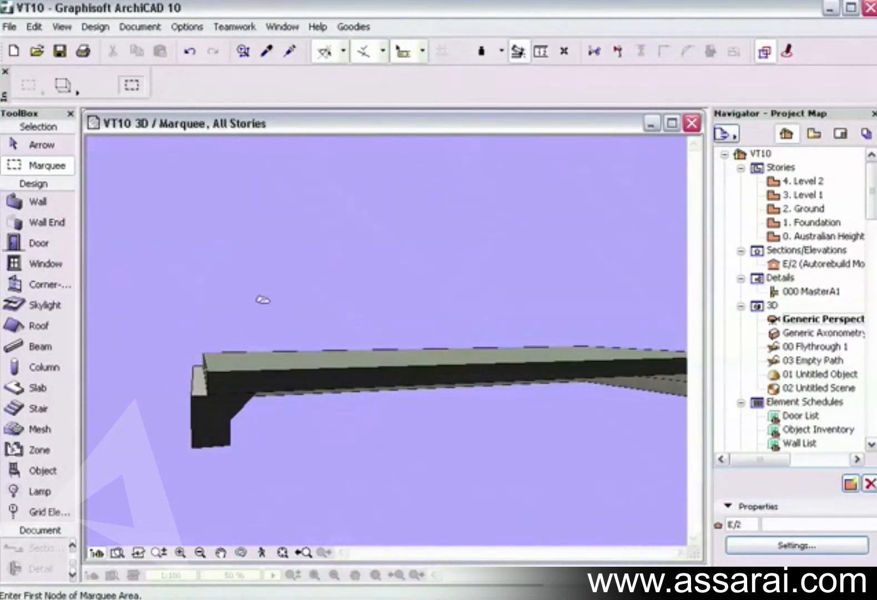
Close the 3D view and remove the marquee from the Foundation plan
{"action": "left_click", "coordinate": [691, 122]}
{"action": "left_click", "coordinate": [192, 229]}
{"action": "left_click", "coordinate": [471, 363]}
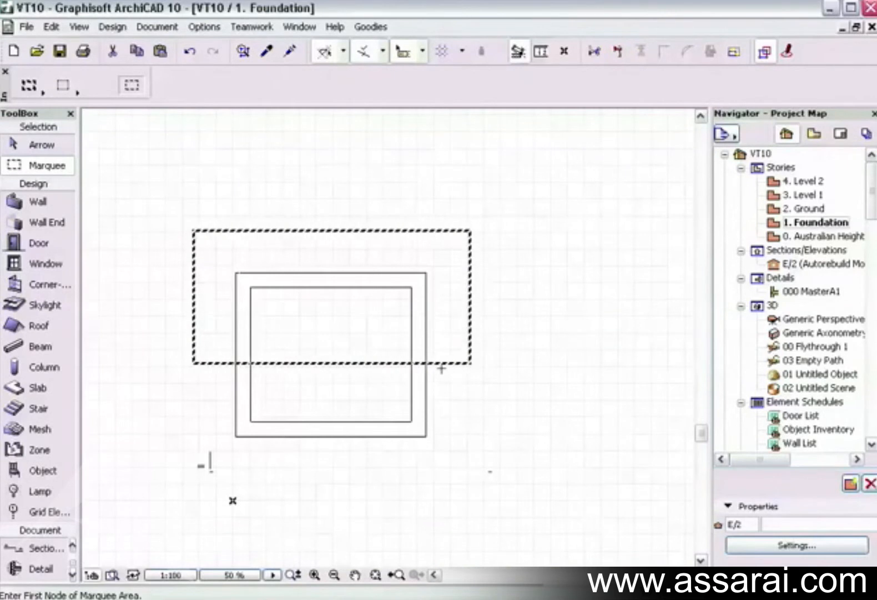
{"action": "right_click", "coordinate": [486, 442]}
{"action": "left_click", "coordinate": [491, 331]}
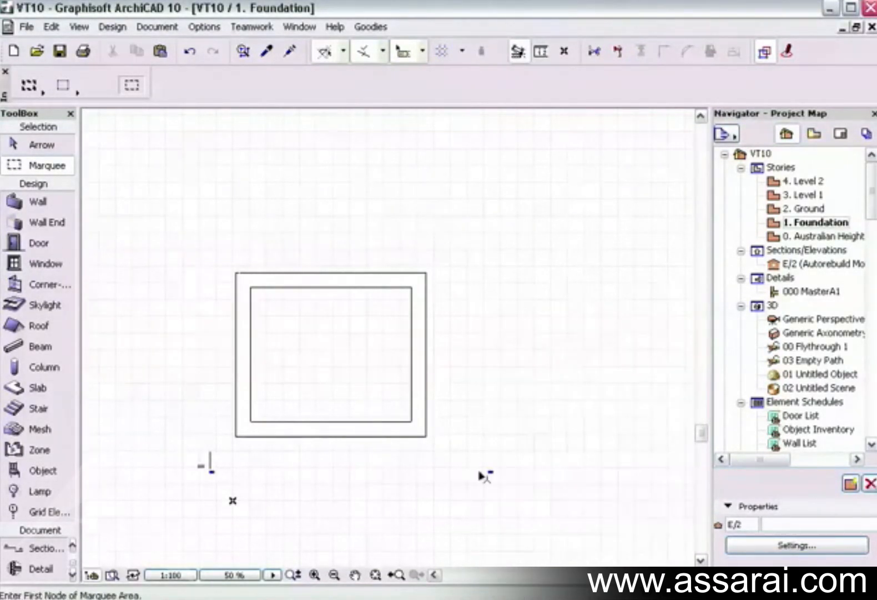
Move section line E/2 up across the lower part of the slab, and examine the footing junction in its section view
{"action": "left_click", "coordinate": [479, 472]}
{"action": "left_click_drag", "start_coordinate": [480, 473], "coordinate": [476, 386]}
{"action": "right_click", "coordinate": [476, 387]}
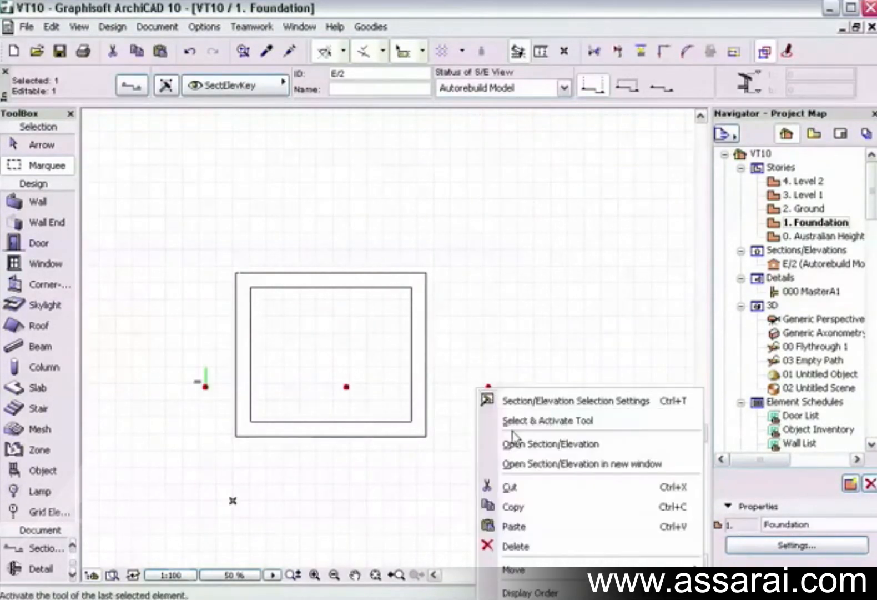
{"action": "left_click", "coordinate": [516, 443]}
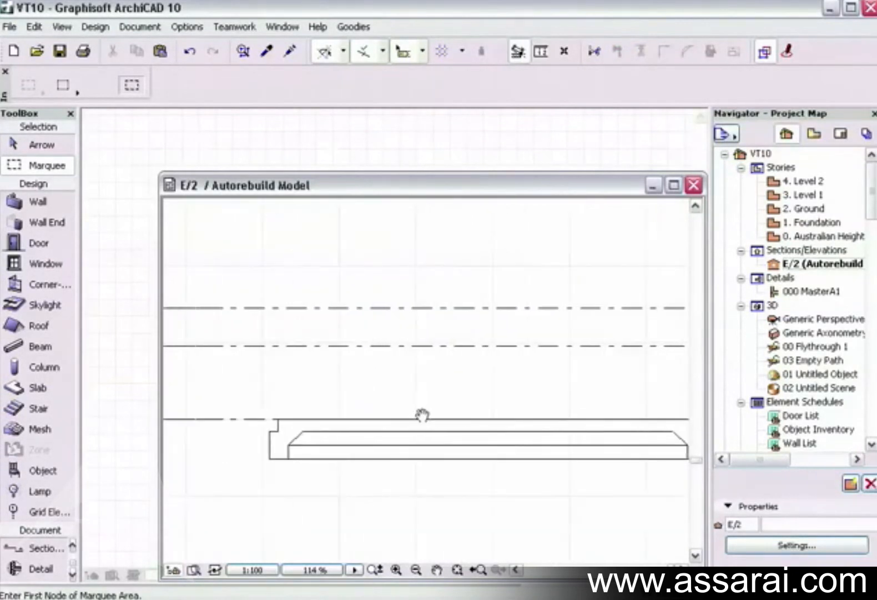
{"action": "scroll", "coordinate": [305, 442], "scroll_direction": "up", "scroll_amount": 3}
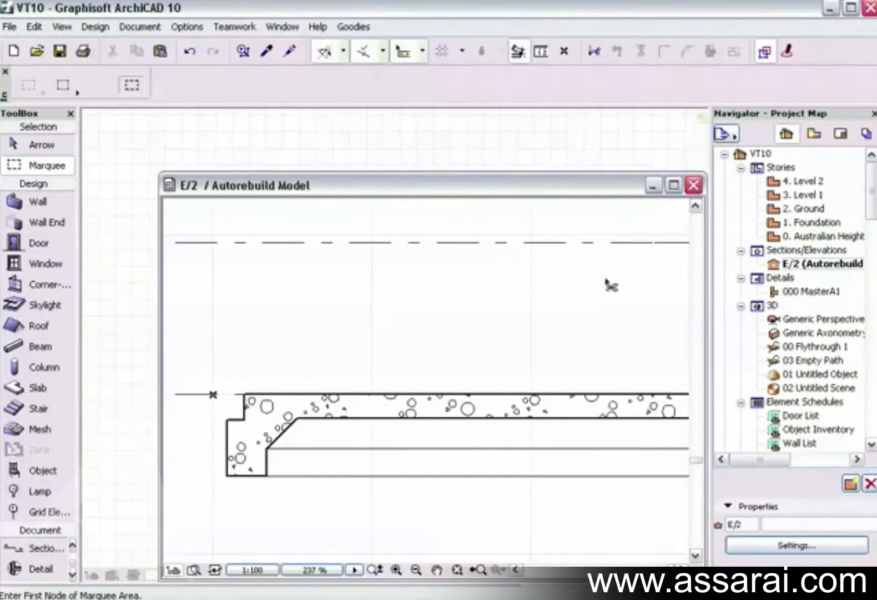
{"action": "left_click", "coordinate": [693, 184]}
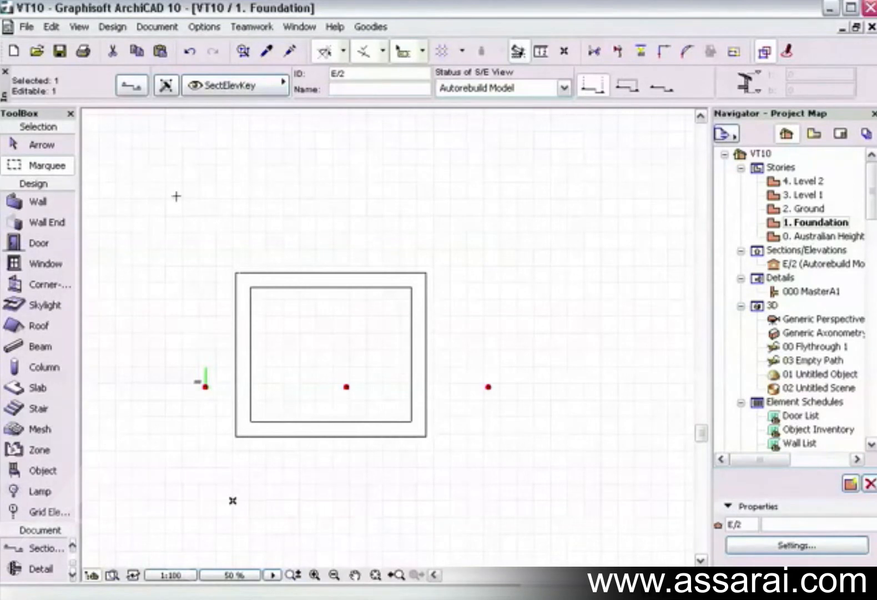
Delete the slab, its footing walls and section E/2 from the Foundation plan
{"action": "left_click", "coordinate": [59, 148]}
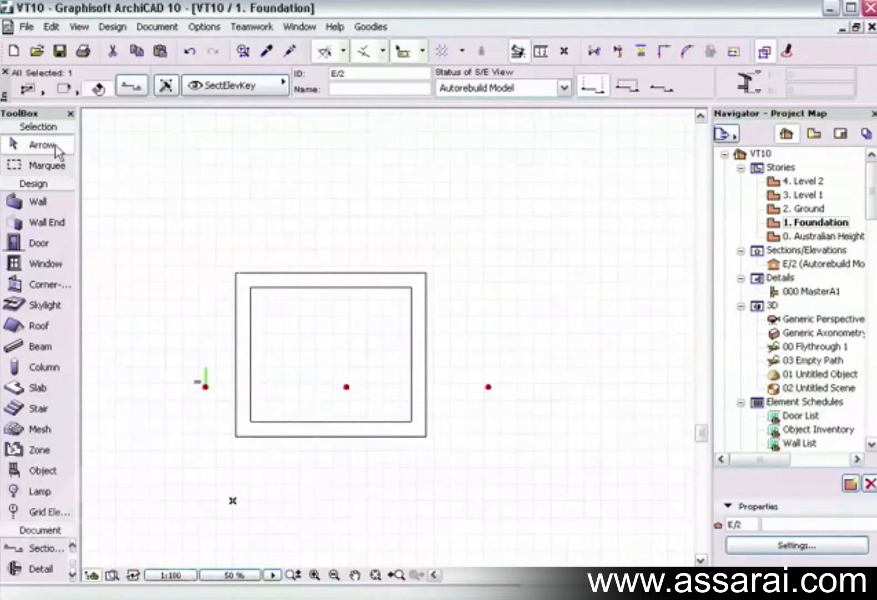
{"action": "left_click", "coordinate": [464, 473]}
{"action": "left_click_drag", "start_coordinate": [478, 474], "coordinate": [232, 213]}
{"action": "key", "text": "Delete"}
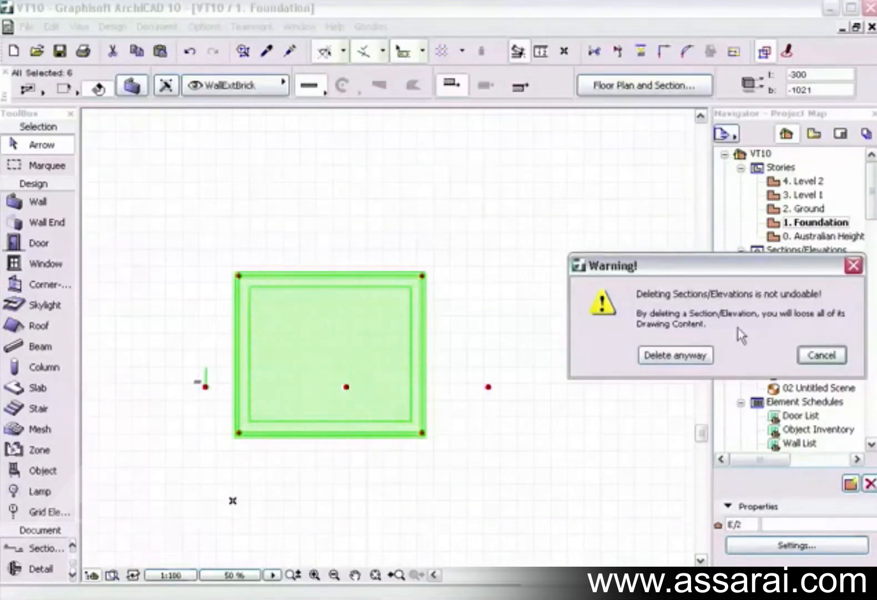
{"action": "left_click", "coordinate": [697, 354]}
Start a new custom profile in the Profile Manager and make Drafting the active design layer for drawing lines
{"action": "left_click", "coordinate": [120, 28]}
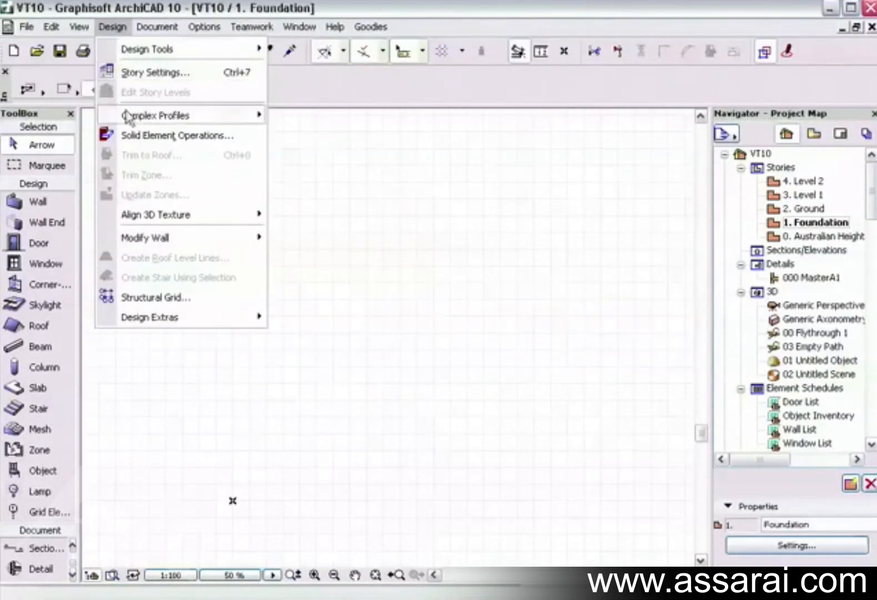
{"action": "mouse_move", "coordinate": [129, 115]}
{"action": "left_click", "coordinate": [311, 116]}
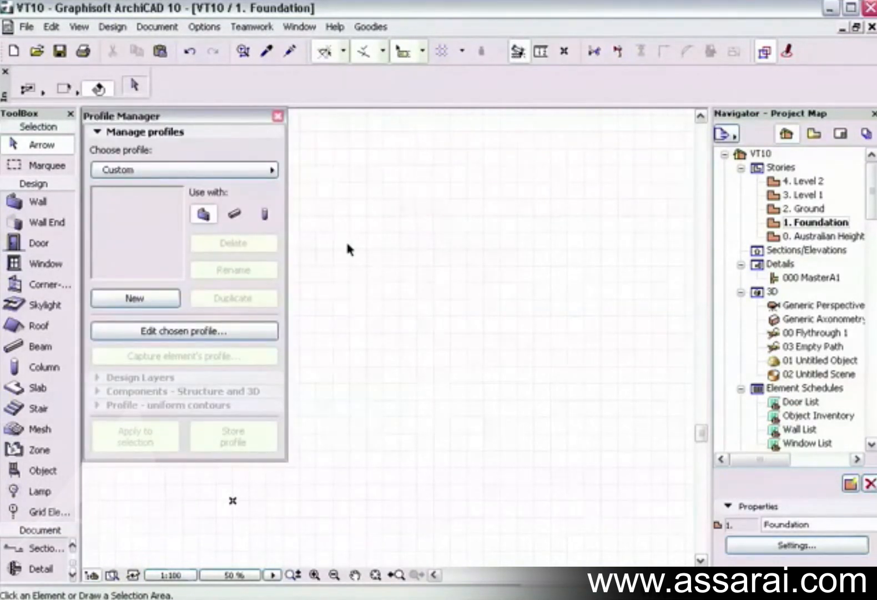
{"action": "left_click", "coordinate": [136, 299]}
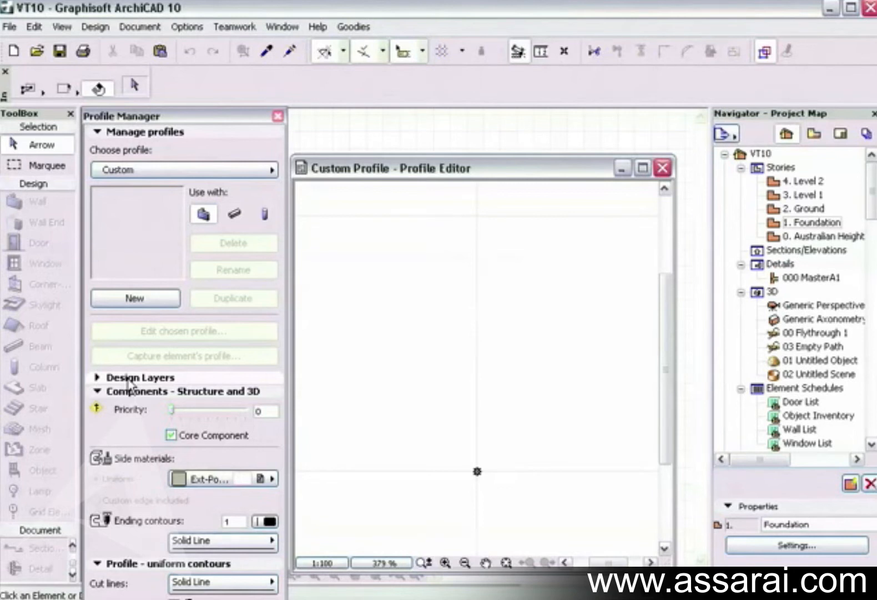
{"action": "left_click", "coordinate": [98, 377]}
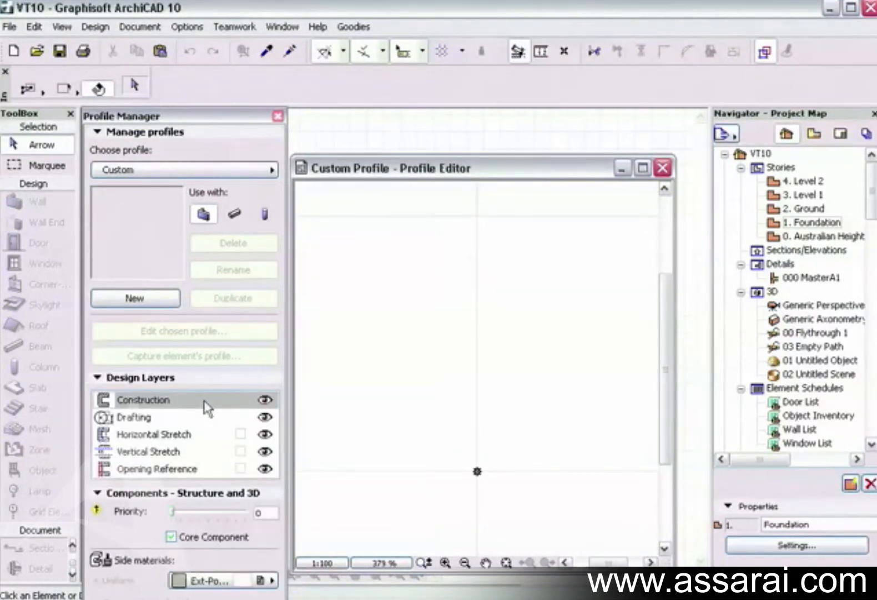
{"action": "left_click", "coordinate": [180, 417]}
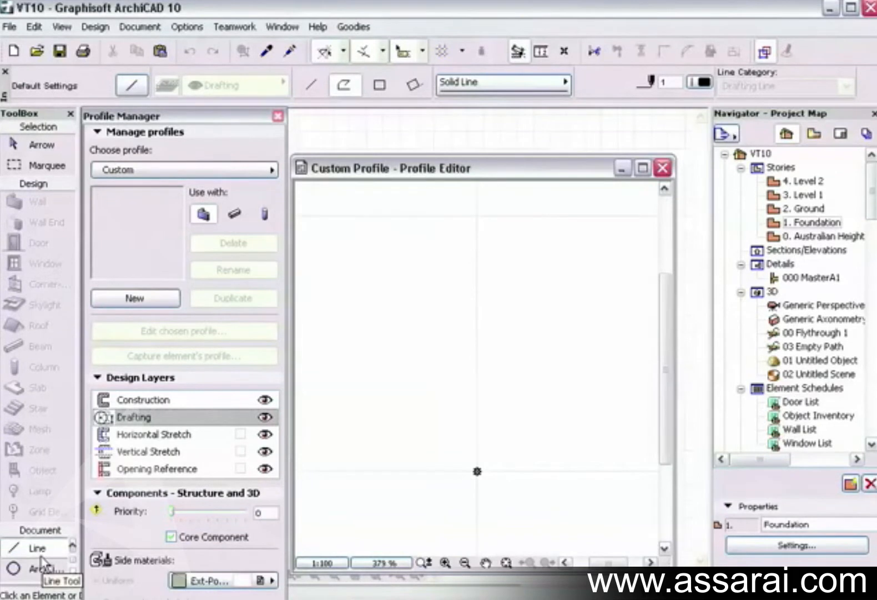
Draw a closed rectangular line outline 3000 high and 300 wide, extending up and left from the profile origin
{"action": "left_click", "coordinate": [477, 470]}
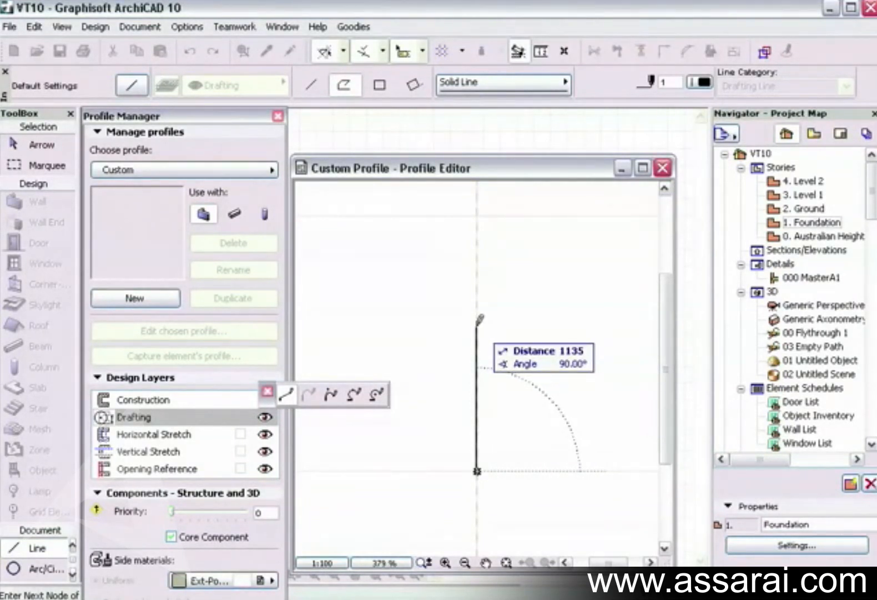
{"action": "type", "text": "3"}
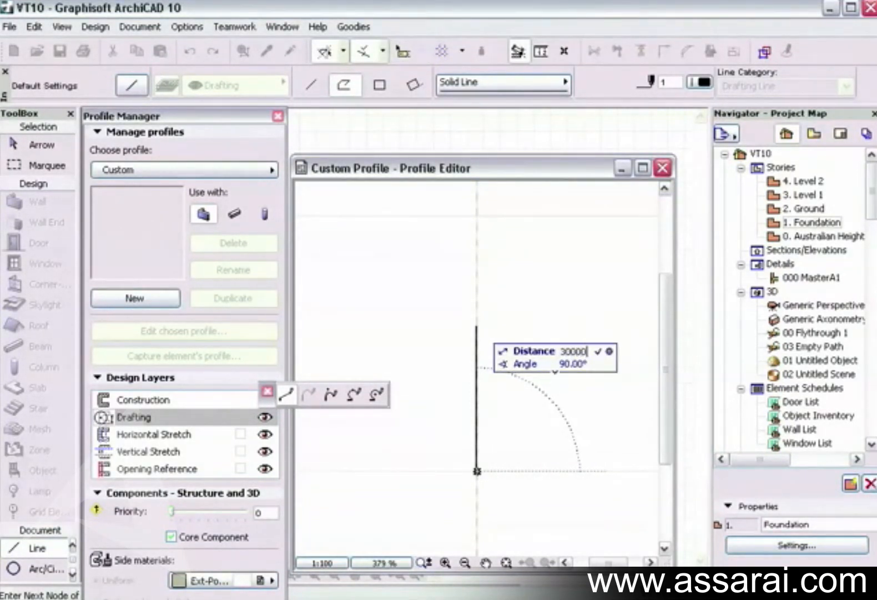
{"action": "type", "text": "0000"}
{"action": "key", "text": "BackSpace"}
{"action": "key", "text": "Return"}
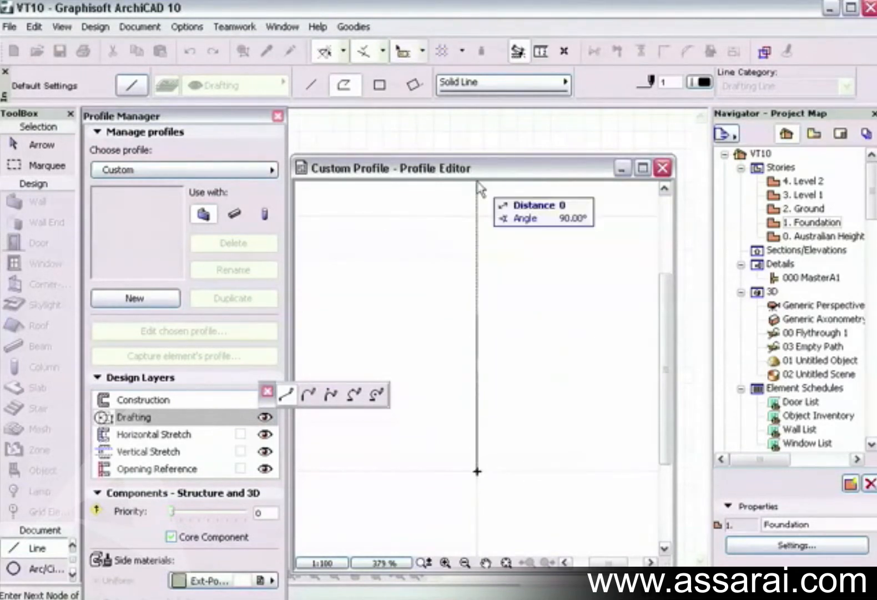
{"action": "scroll", "coordinate": [482, 326], "scroll_direction": "down", "scroll_amount": 6}
{"action": "scroll", "coordinate": [465, 260], "scroll_direction": "down", "scroll_amount": 2}
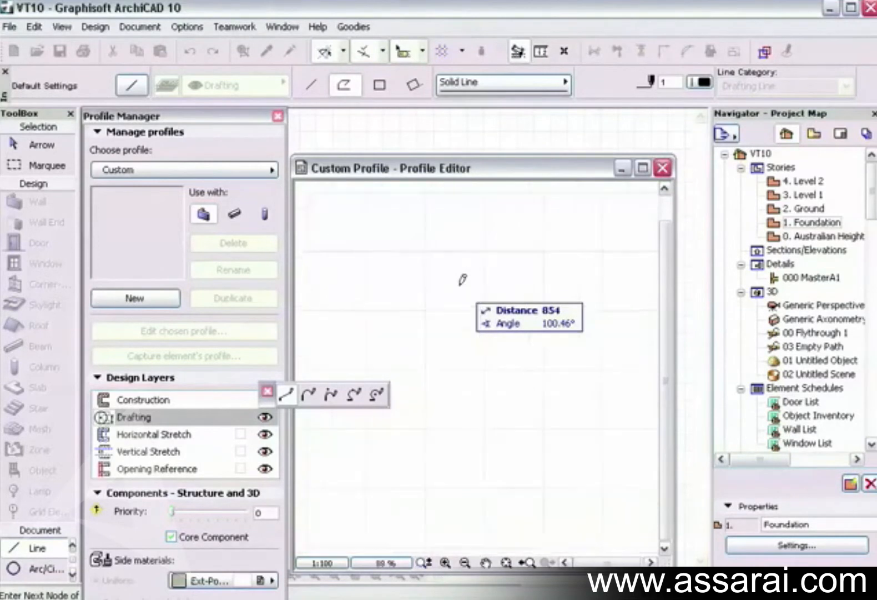
{"action": "scroll", "coordinate": [463, 280], "scroll_direction": "up", "scroll_amount": 3}
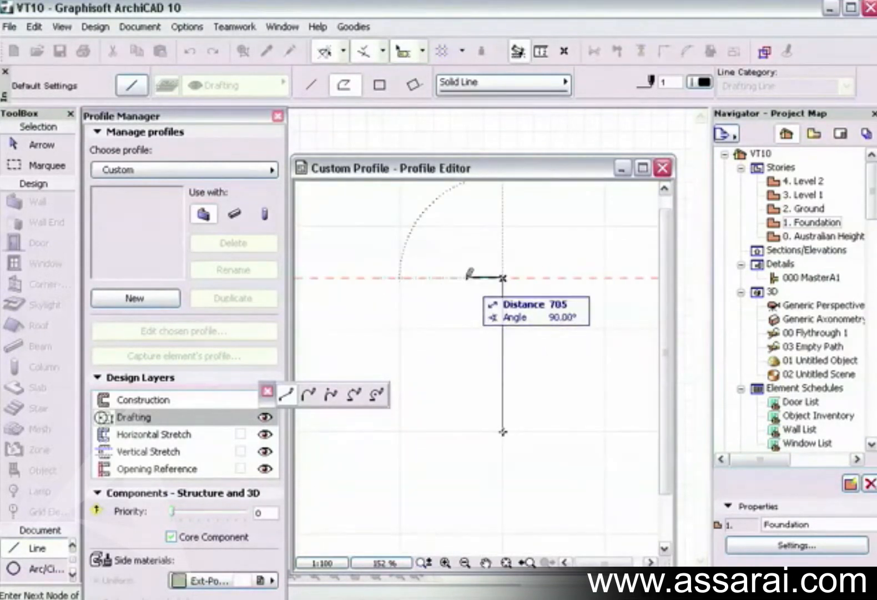
{"action": "type", "text": "300"}
{"action": "key", "text": "Return"}
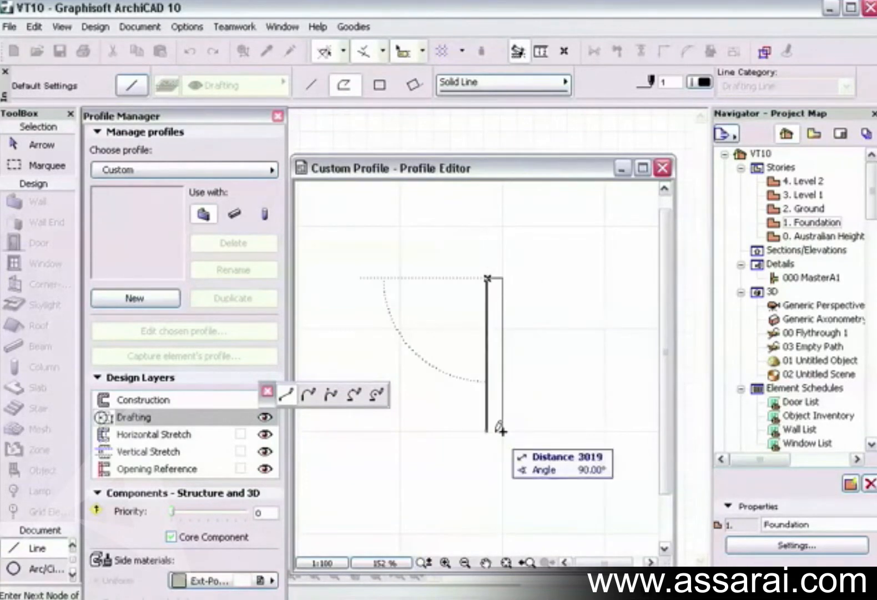
{"action": "left_click", "coordinate": [502, 430]}
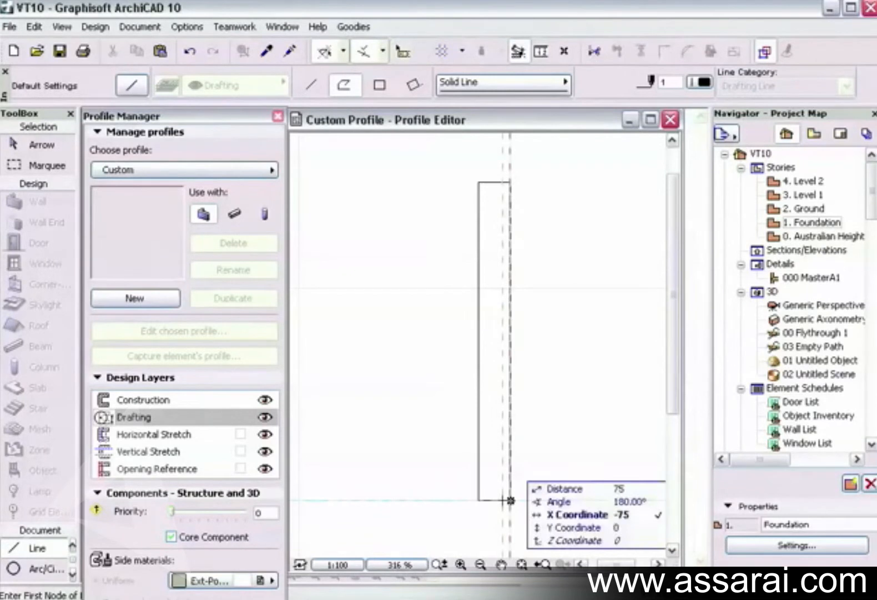
Draw a vertical line at X -75 from the base past the outline's top, and a horizontal line crossing its lower part
{"action": "left_click", "coordinate": [510, 500]}
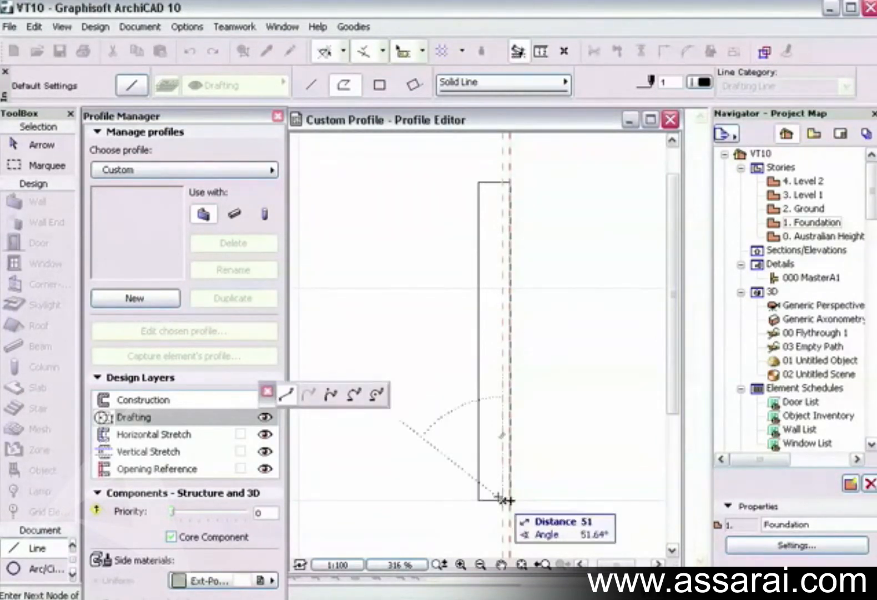
{"action": "left_click", "coordinate": [502, 146]}
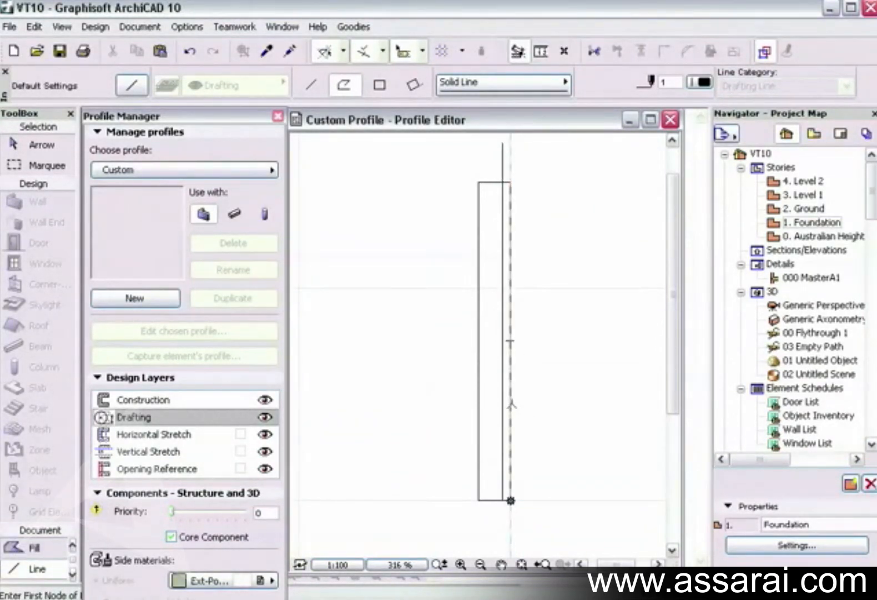
{"action": "left_click", "coordinate": [512, 389]}
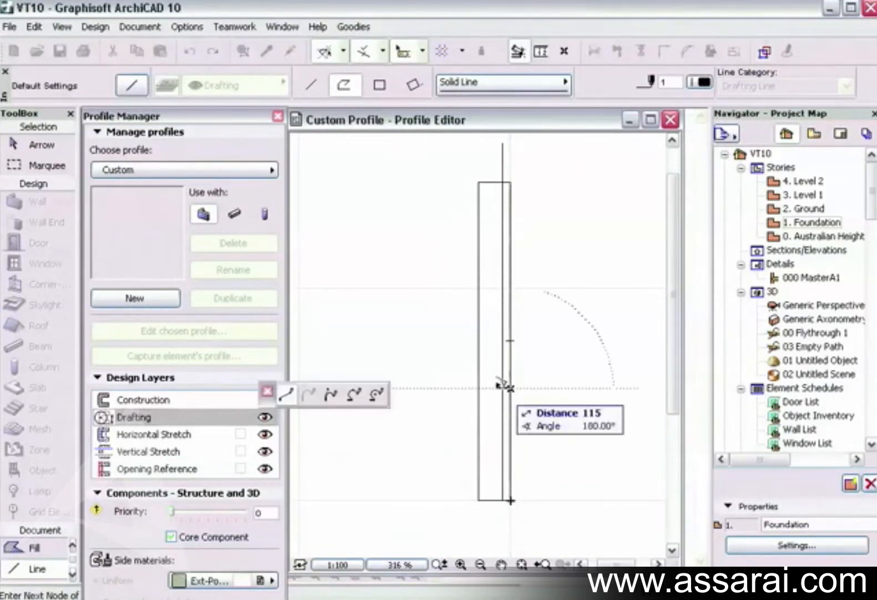
{"action": "left_click", "coordinate": [448, 387]}
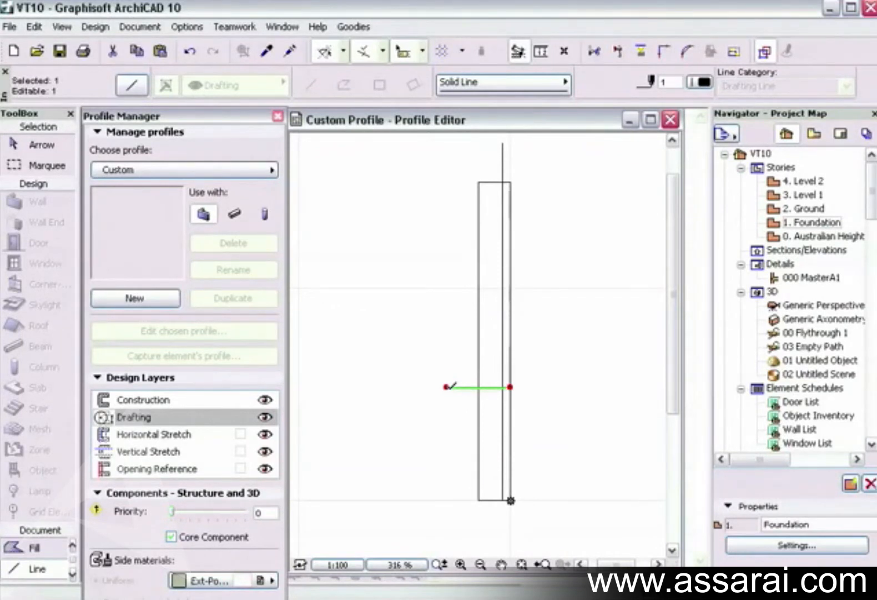
Multiply the horizontal line upward across the middle of the wall outline, using Spread with a spacing of 100
{"action": "key", "text": "ctrl+u"}
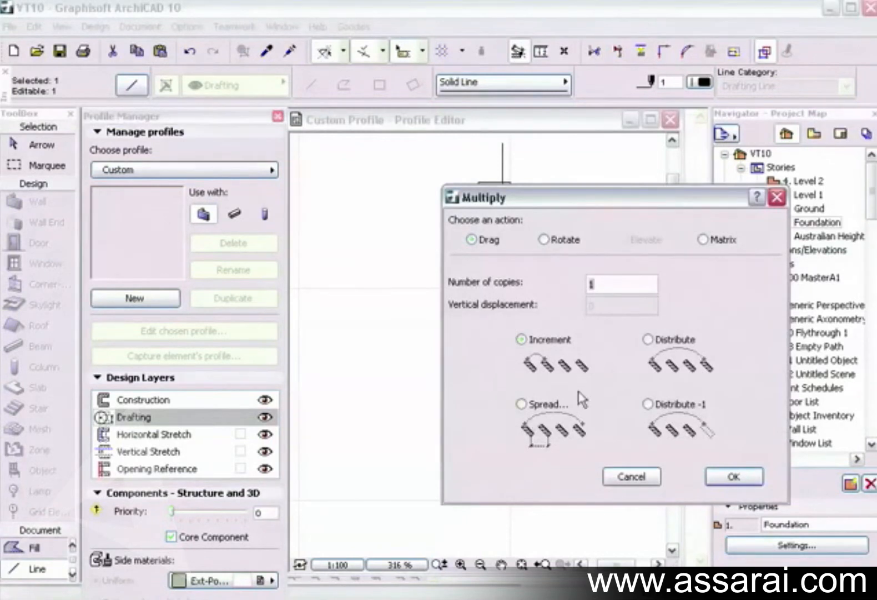
{"action": "left_click", "coordinate": [534, 404]}
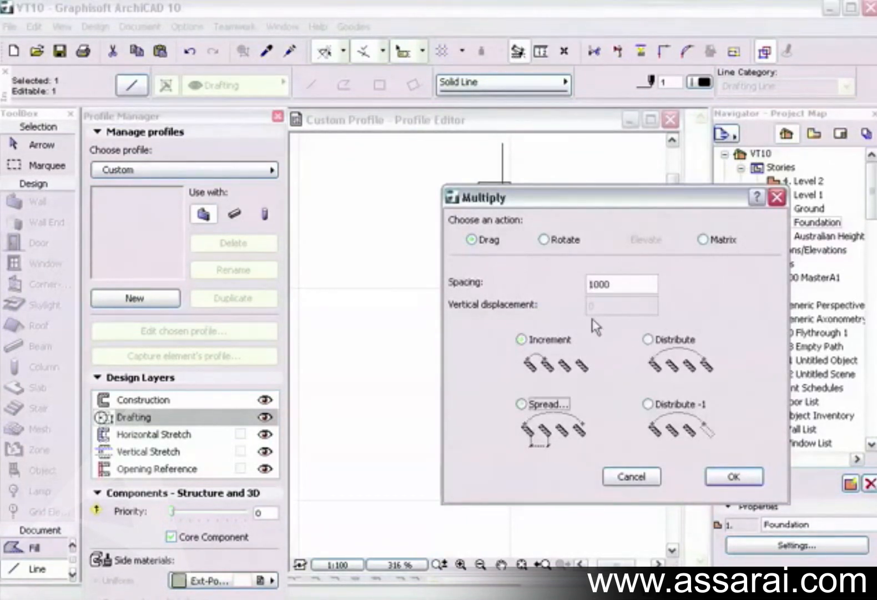
{"action": "left_click_drag", "start_coordinate": [619, 290], "coordinate": [560, 294]}
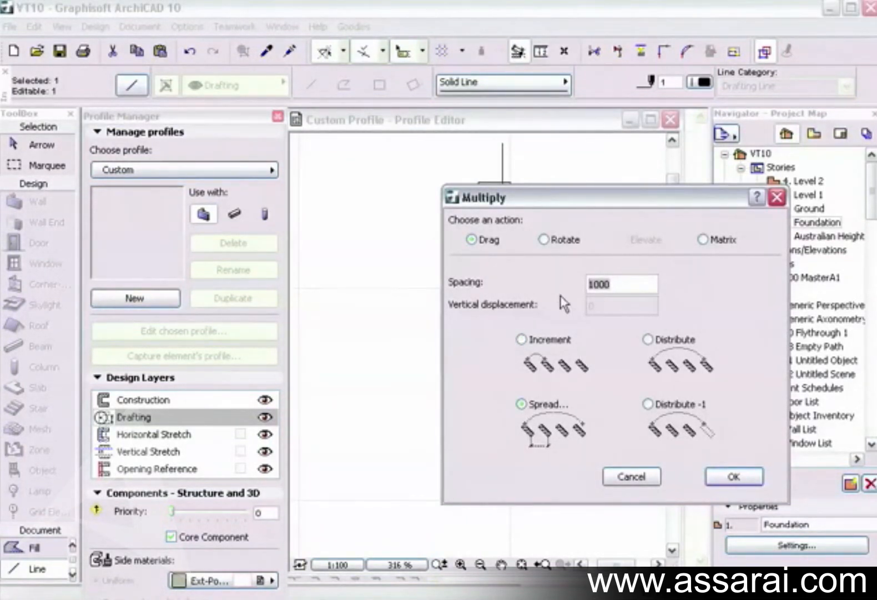
{"action": "type", "text": "100"}
{"action": "left_click", "coordinate": [734, 476]}
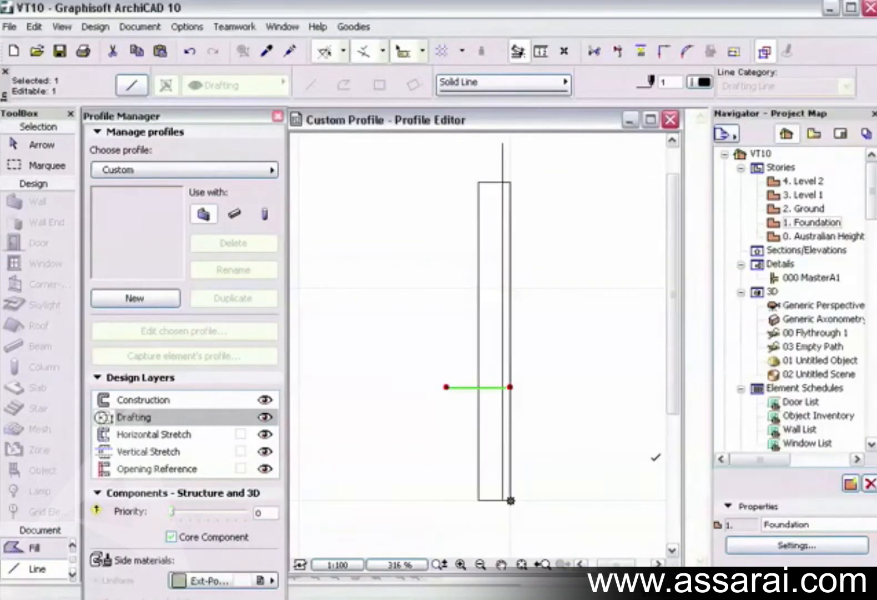
{"action": "left_click", "coordinate": [478, 387]}
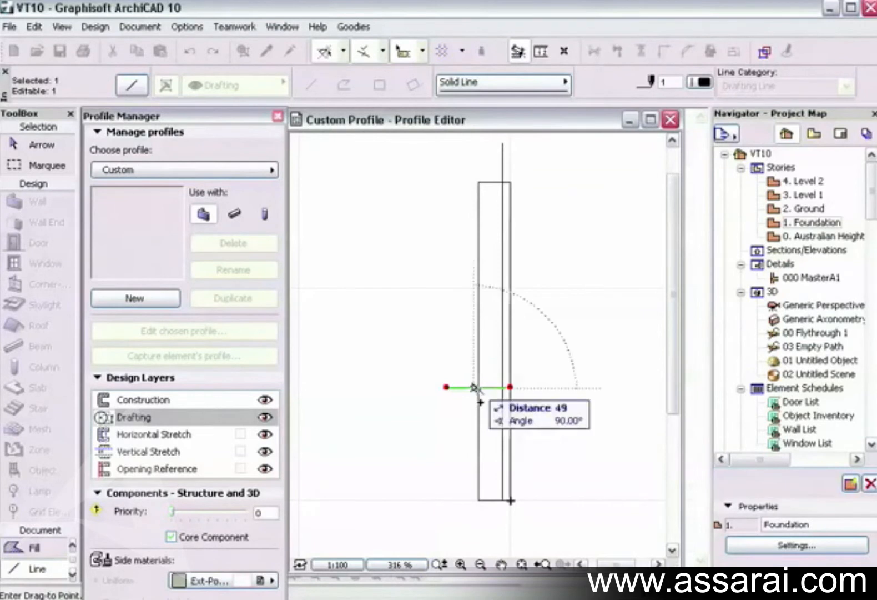
{"action": "left_click", "coordinate": [473, 278]}
{"action": "key", "text": "Escape"}
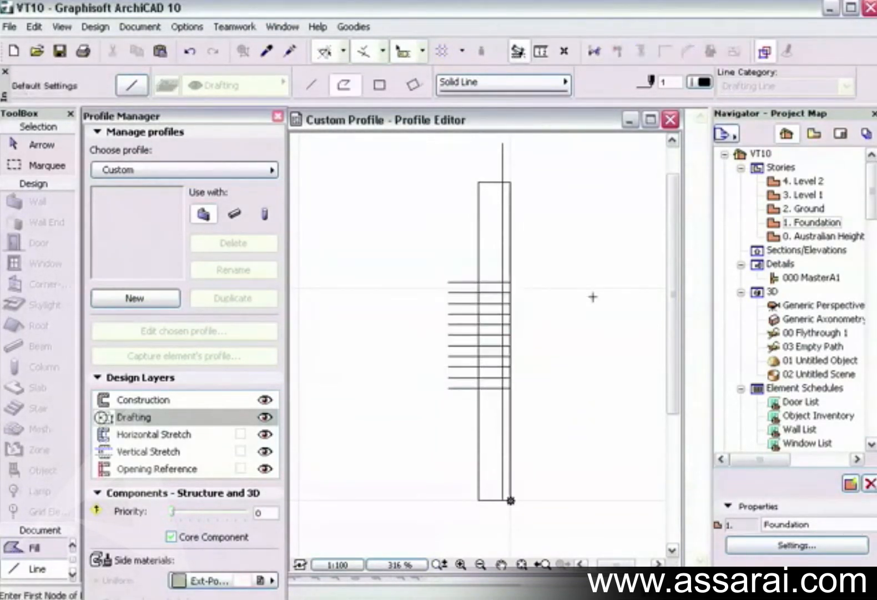
Start a polygonal fill at the profile origin, tracing up the outer face and around the first notch to the -75 line
{"action": "left_click", "coordinate": [34, 548]}
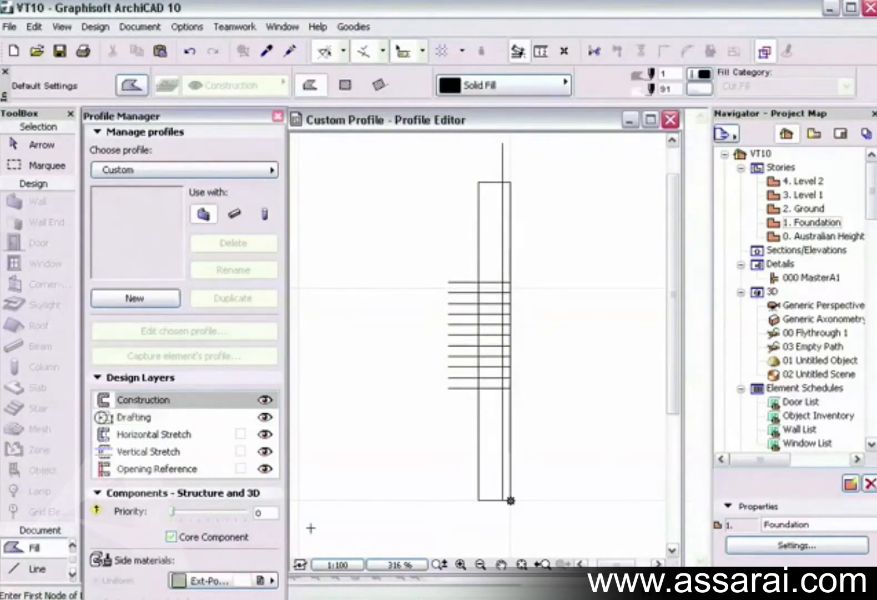
{"action": "left_click", "coordinate": [511, 499]}
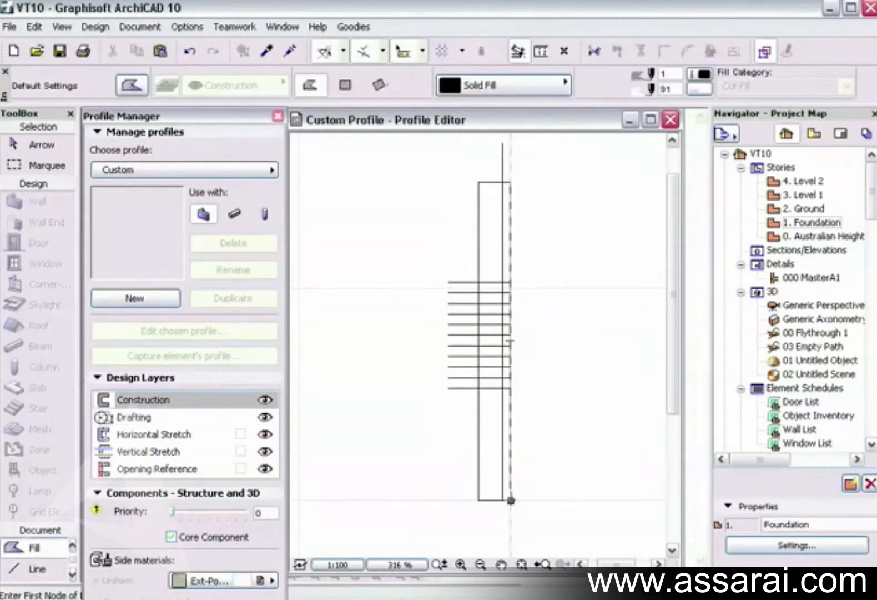
{"action": "left_click", "coordinate": [510, 500]}
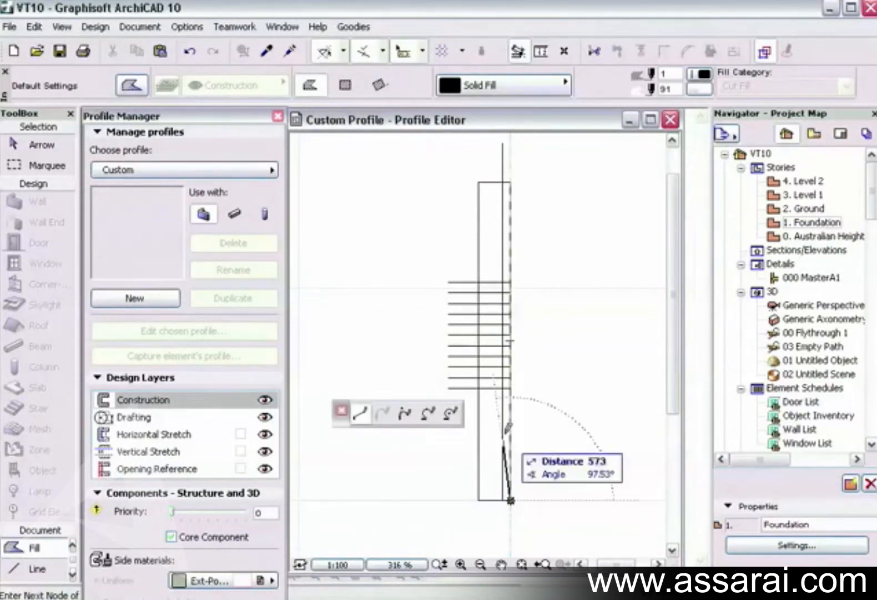
{"action": "scroll", "coordinate": [511, 389], "scroll_direction": "up", "scroll_amount": 3}
{"action": "left_click", "coordinate": [512, 379]}
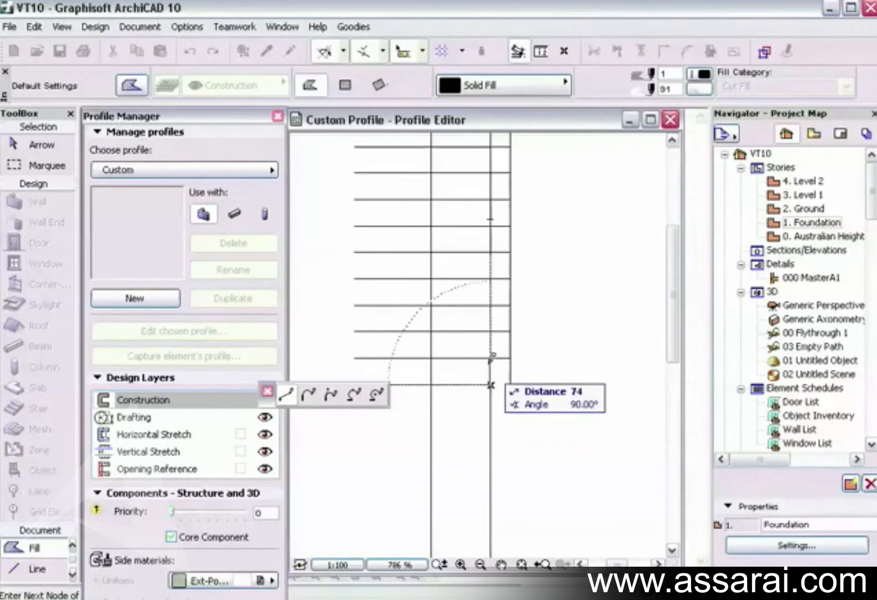
{"action": "left_click", "coordinate": [490, 358]}
{"action": "left_click", "coordinate": [511, 356]}
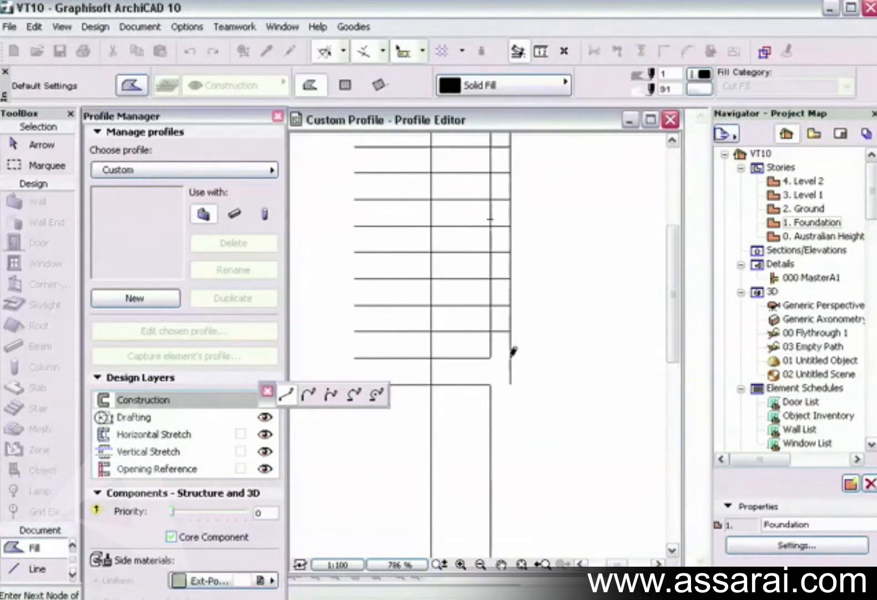
Continue the fill outline around the second and third notches, following the 100-spaced guide lines between the outer face and the -75 line
{"action": "left_click", "coordinate": [511, 332]}
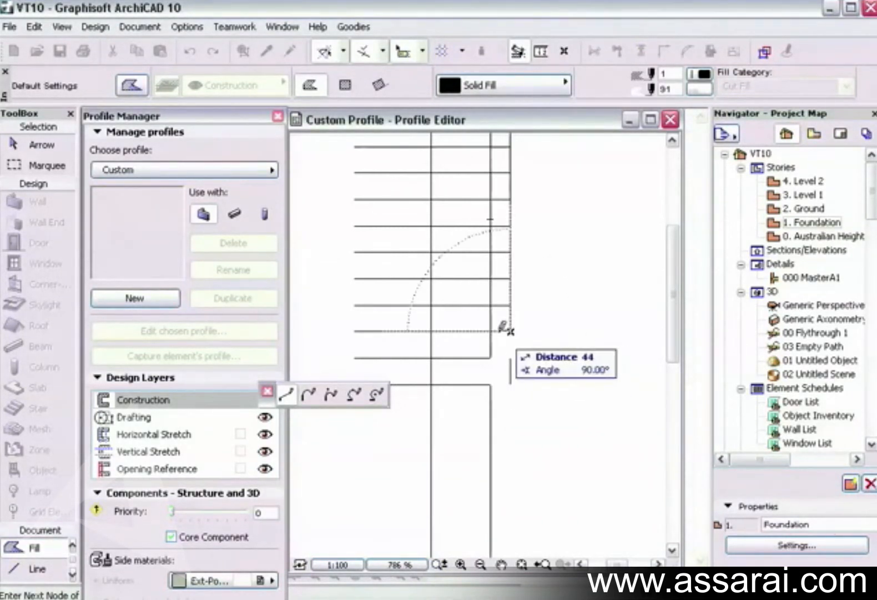
{"action": "left_click", "coordinate": [490, 332]}
{"action": "left_click", "coordinate": [491, 304]}
{"action": "left_click", "coordinate": [511, 304]}
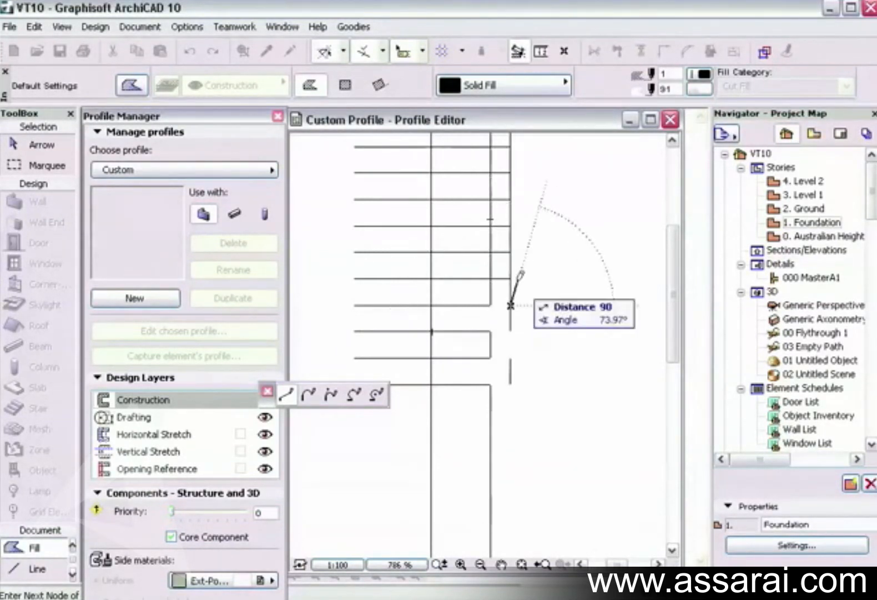
{"action": "left_click", "coordinate": [511, 278]}
{"action": "left_click", "coordinate": [491, 278]}
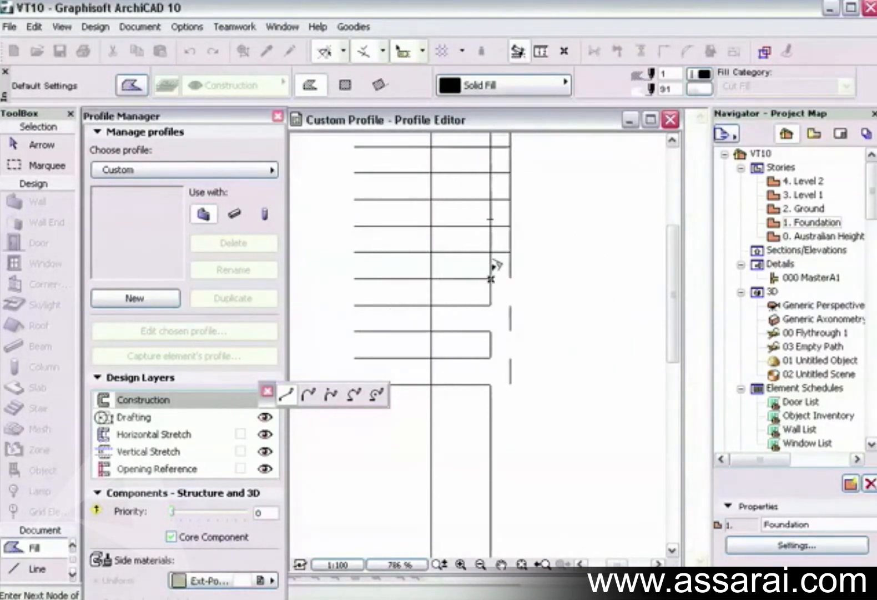
{"action": "left_click", "coordinate": [491, 252]}
{"action": "left_click", "coordinate": [511, 250]}
Trace the fourth notch and a fifth one whose upper edge slopes out to the outer face at the topmost guide line
{"action": "middle_click_drag", "start_coordinate": [511, 249], "coordinate": [533, 384]}
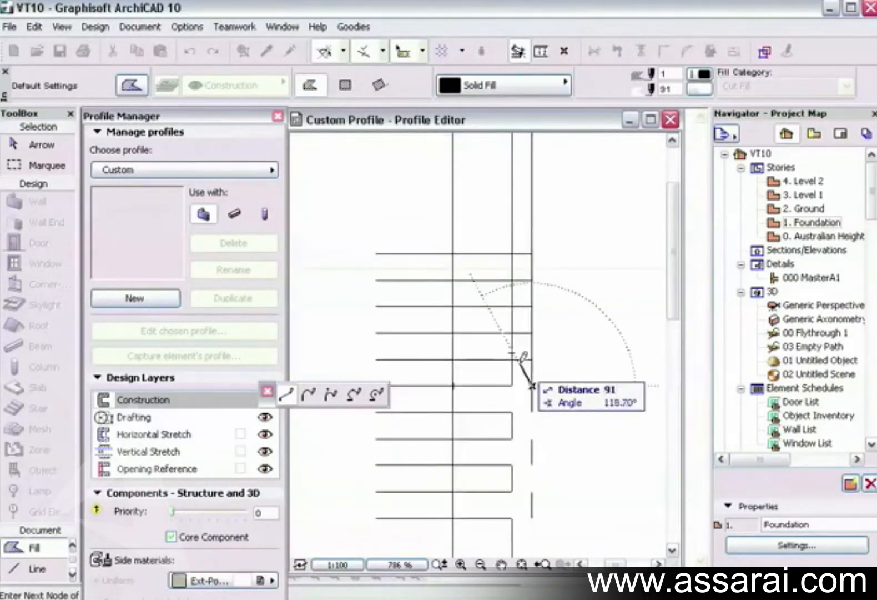
{"action": "left_click", "coordinate": [511, 359]}
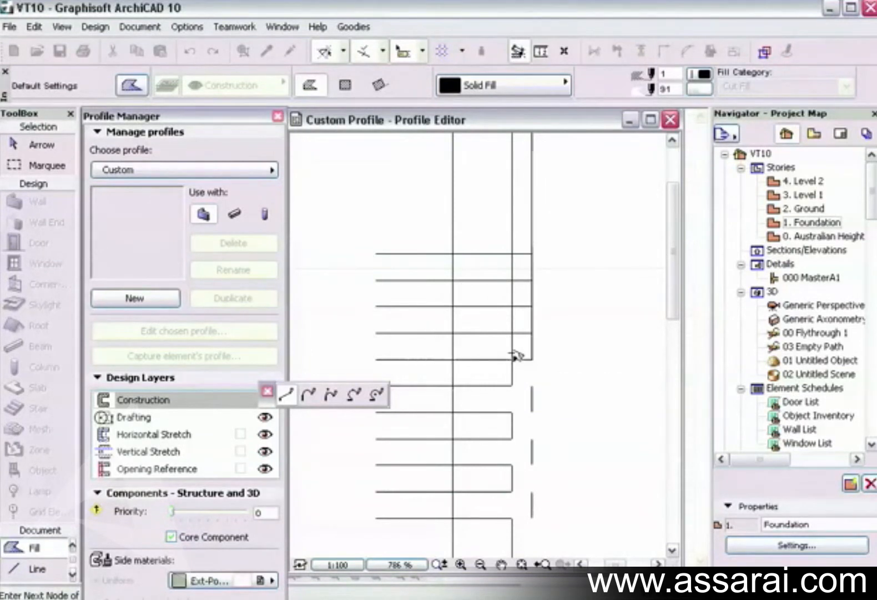
{"action": "left_click", "coordinate": [532, 333]}
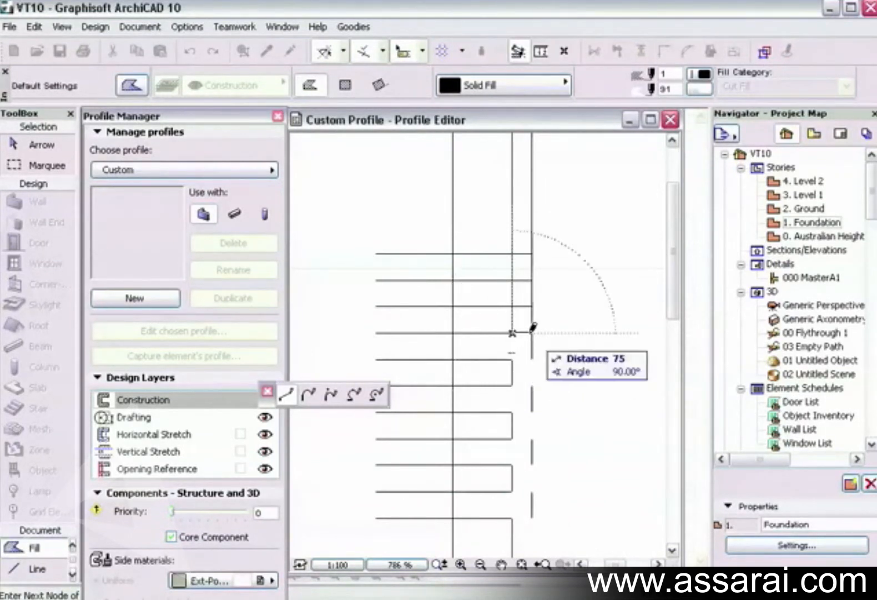
{"action": "left_click", "coordinate": [511, 305]}
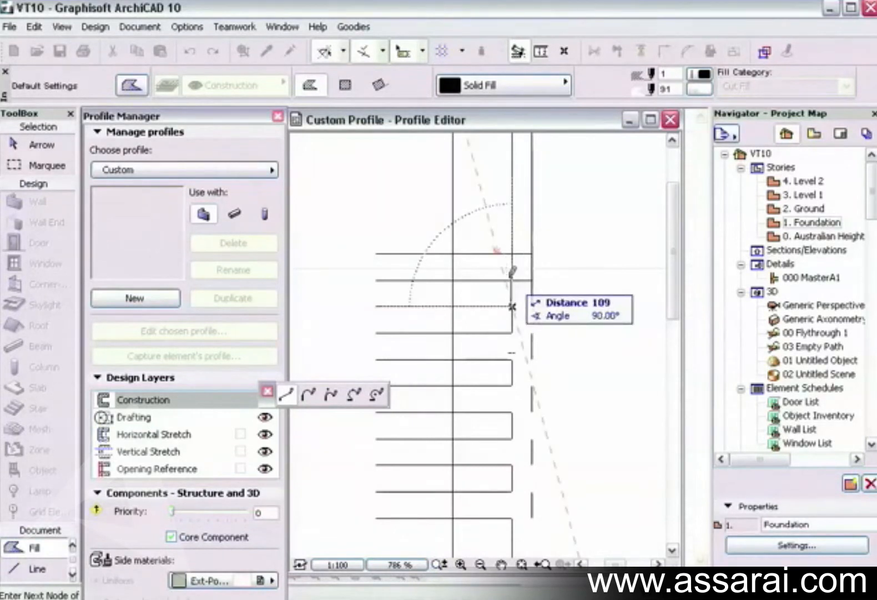
{"action": "left_click", "coordinate": [511, 279]}
{"action": "left_click", "coordinate": [532, 253]}
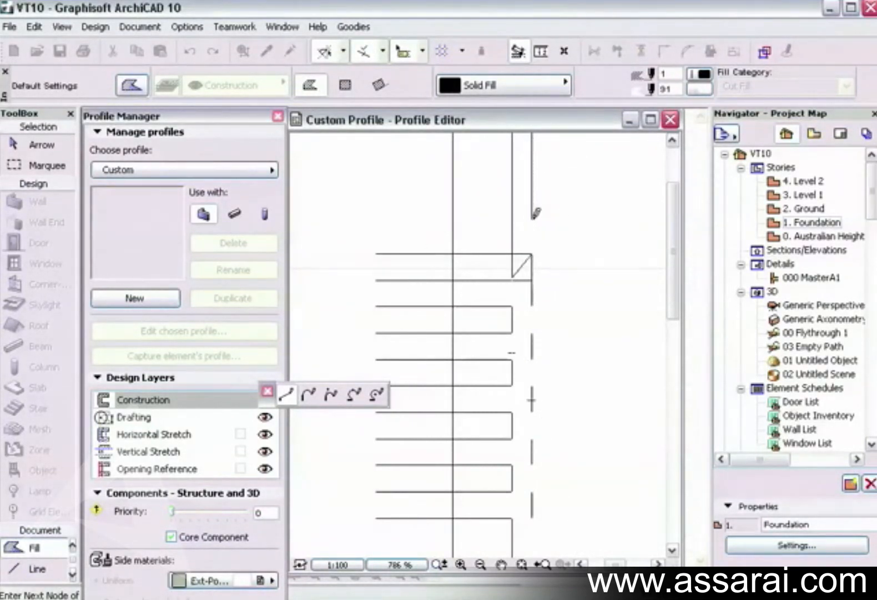
Trace the upper recess with a sloped lower edge and square upper edge along the -75 line, and continue across the outline's top
{"action": "left_click", "coordinate": [512, 197]}
{"action": "middle_click_drag", "start_coordinate": [513, 200], "coordinate": [506, 384]}
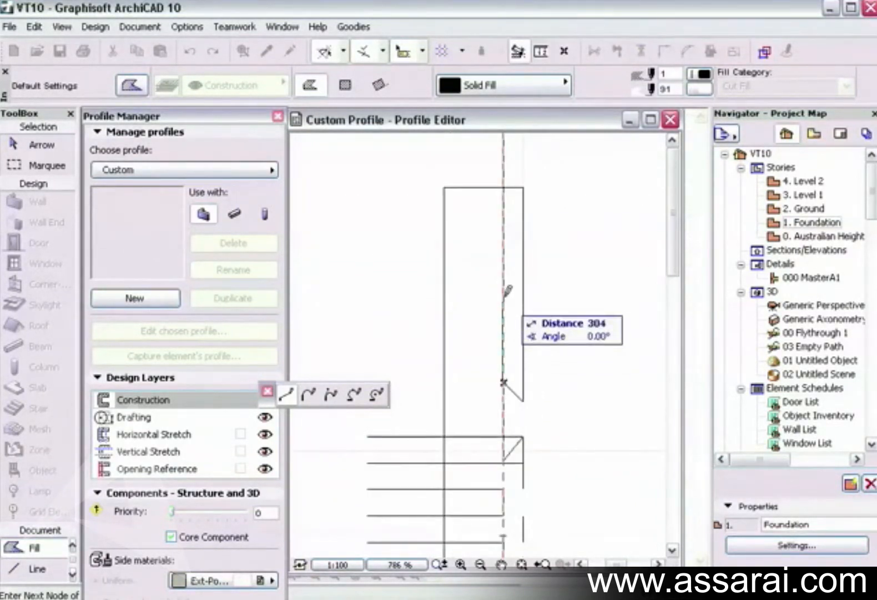
{"action": "left_click", "coordinate": [504, 270]}
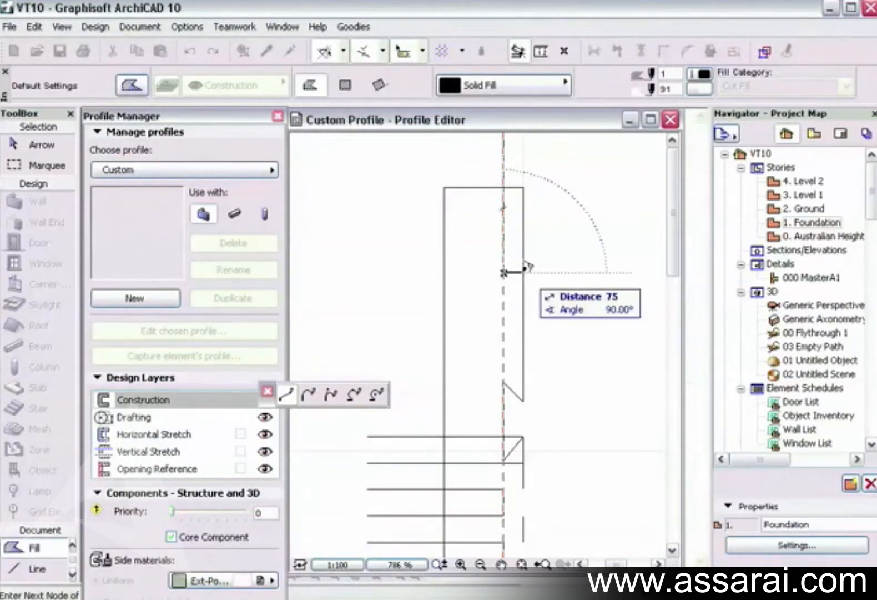
{"action": "left_click", "coordinate": [524, 271]}
{"action": "left_click", "coordinate": [523, 187]}
{"action": "left_click", "coordinate": [444, 188]}
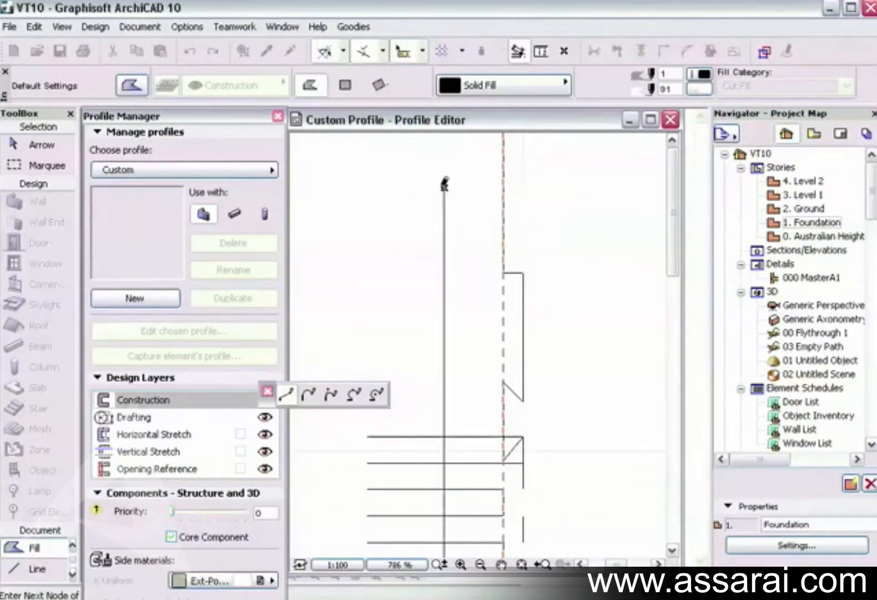
Trace down the back face with a shallow recess sloped at both ends, and finish the fill at the outline's base
{"action": "left_click", "coordinate": [444, 300]}
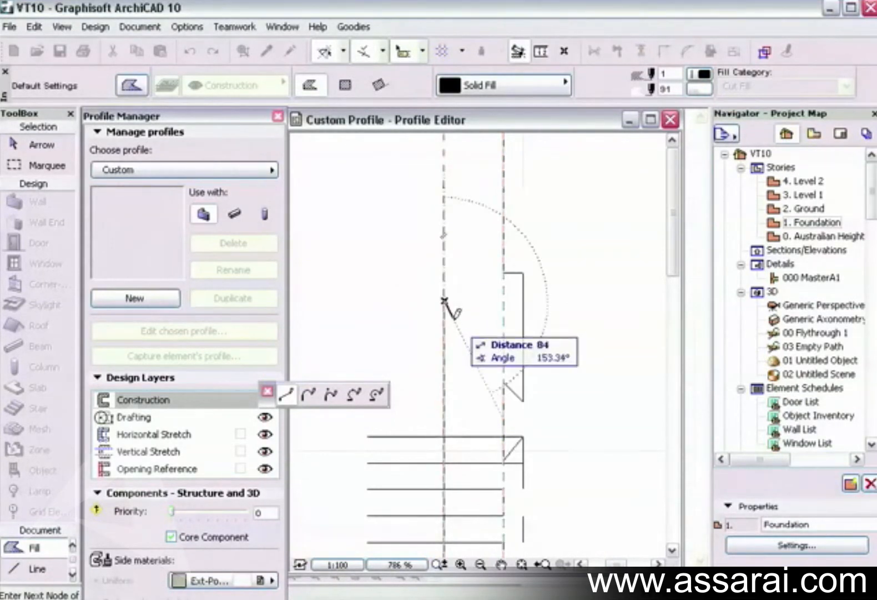
{"action": "middle_click_drag", "start_coordinate": [474, 430], "coordinate": [483, 236]}
{"action": "scroll", "coordinate": [489, 446], "scroll_direction": "down", "scroll_amount": 5}
{"action": "middle_click_drag", "start_coordinate": [489, 494], "coordinate": [493, 308]}
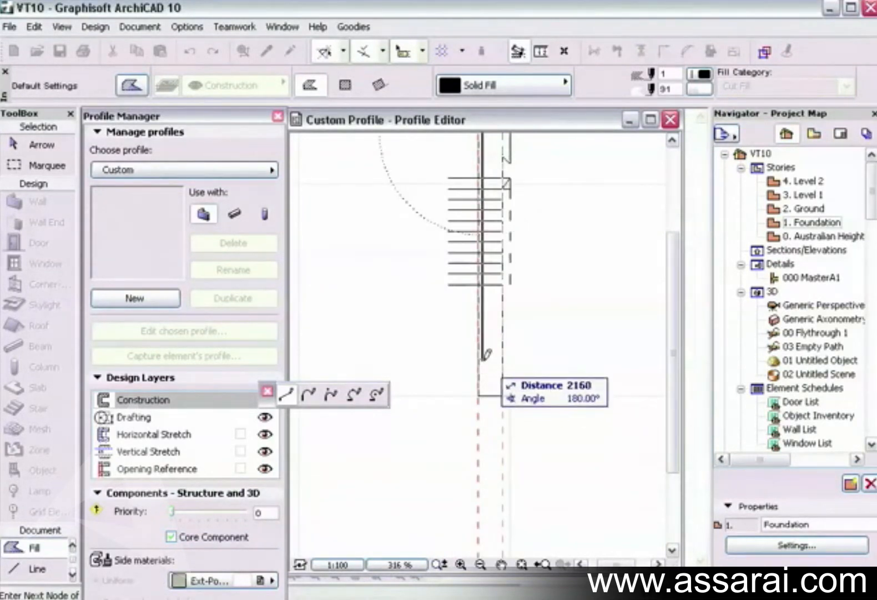
{"action": "left_click", "coordinate": [482, 360]}
{"action": "scroll", "coordinate": [478, 374], "scroll_direction": "up", "scroll_amount": 6}
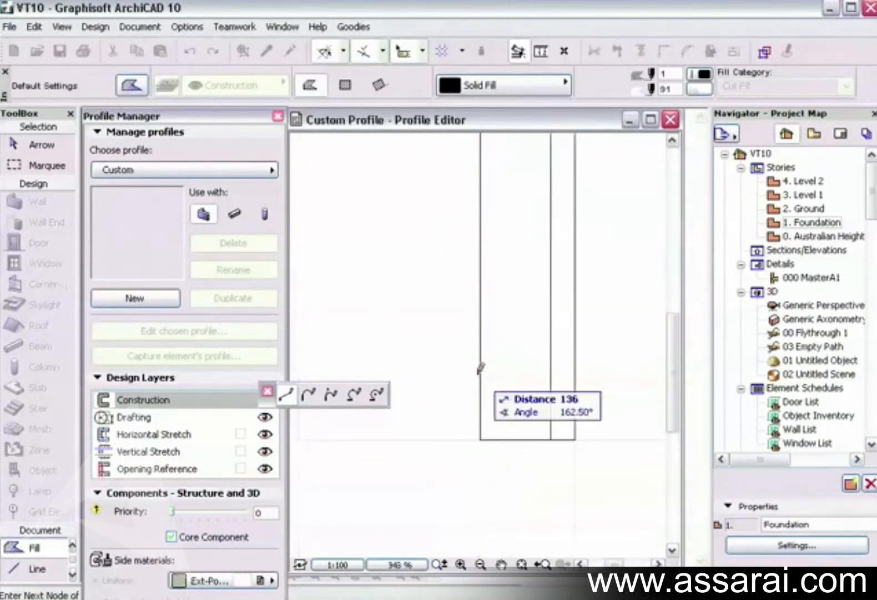
{"action": "left_click", "coordinate": [481, 358]}
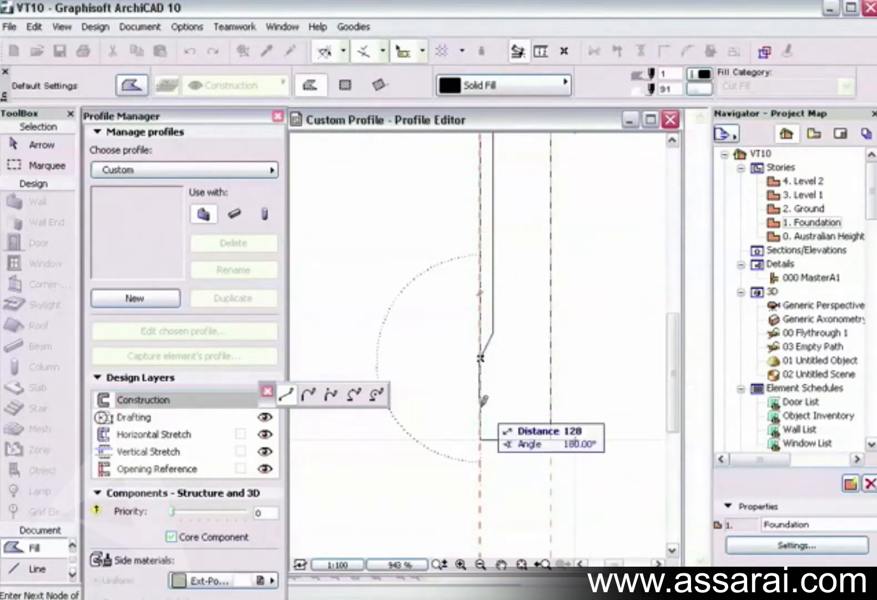
{"action": "left_click", "coordinate": [481, 438]}
{"action": "scroll", "coordinate": [484, 425], "scroll_direction": "down", "scroll_amount": 5}
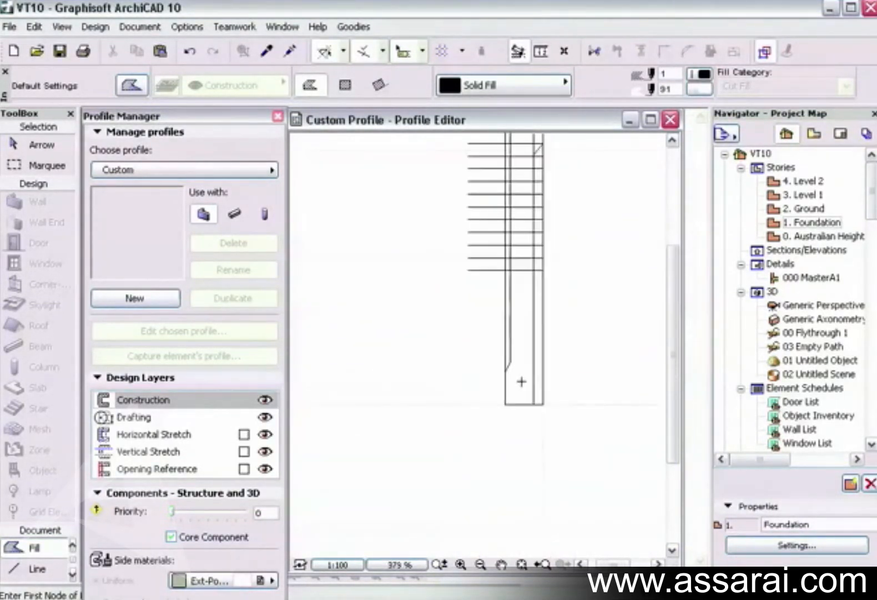
Change the new profile fill's pattern to Brickwork Clay and deselect it
{"action": "middle_click_drag", "start_coordinate": [582, 292], "coordinate": [524, 435]}
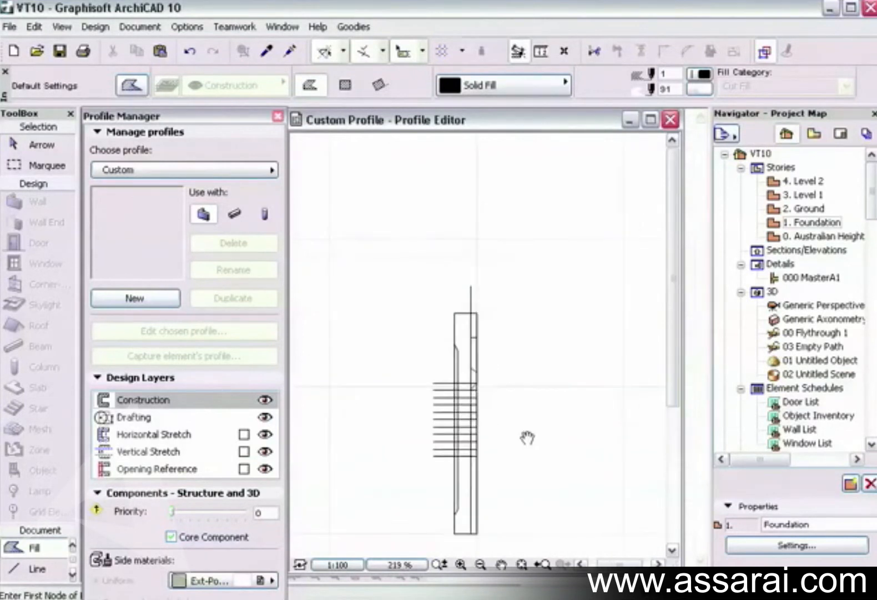
{"action": "left_click", "coordinate": [471, 491]}
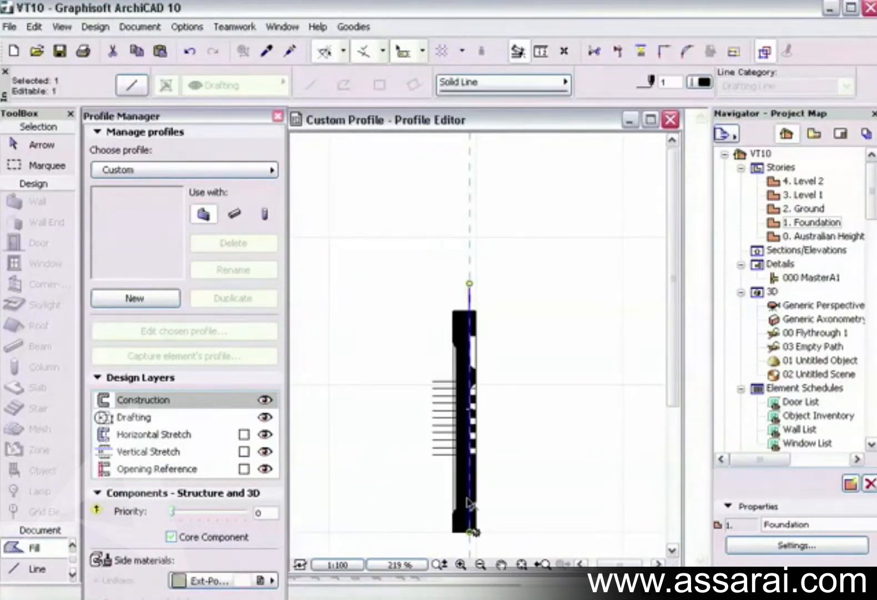
{"action": "left_click", "coordinate": [468, 501]}
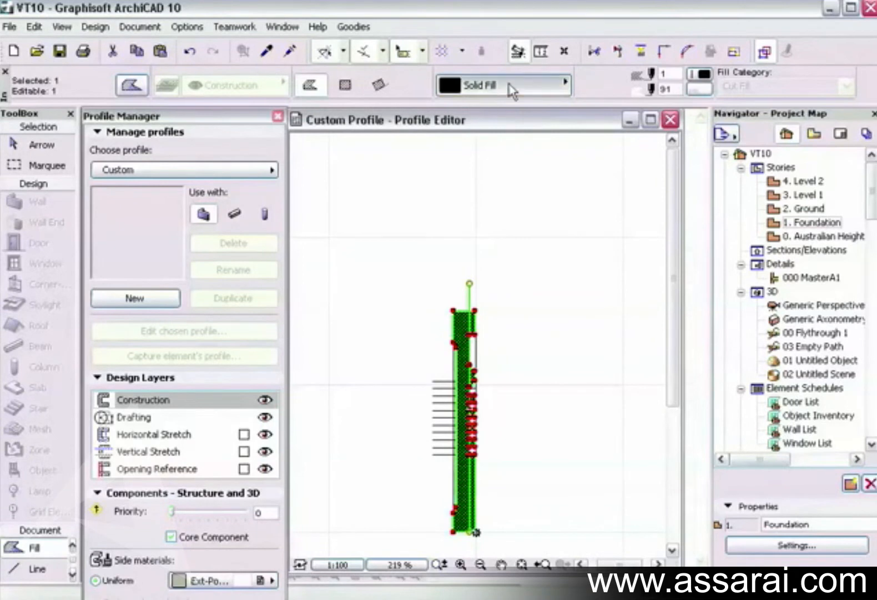
{"action": "left_click", "coordinate": [500, 85]}
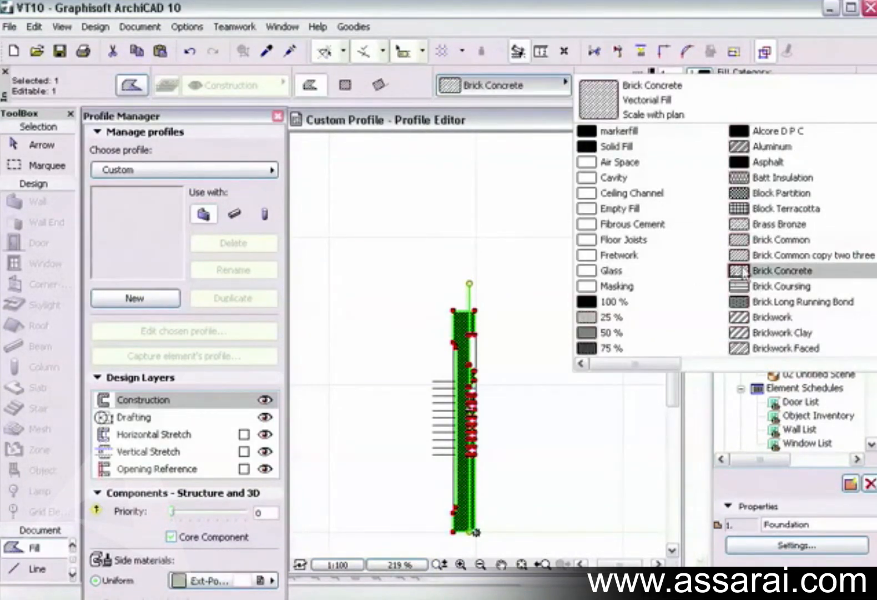
{"action": "left_click", "coordinate": [780, 332]}
{"action": "key", "text": "Escape"}
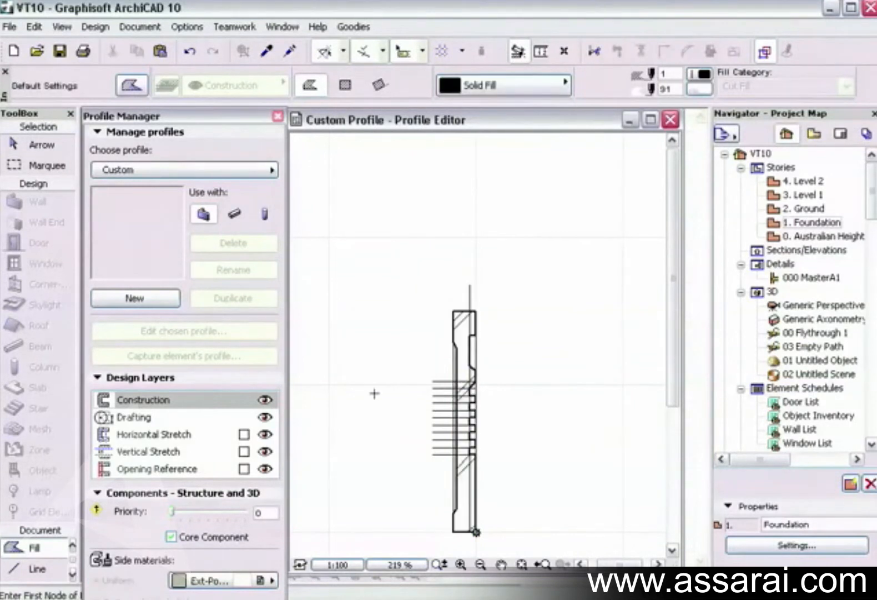
Hide the Drafting design layer and move the Profile Manager palette up to expose its side material and contour settings
{"action": "left_click", "coordinate": [265, 416]}
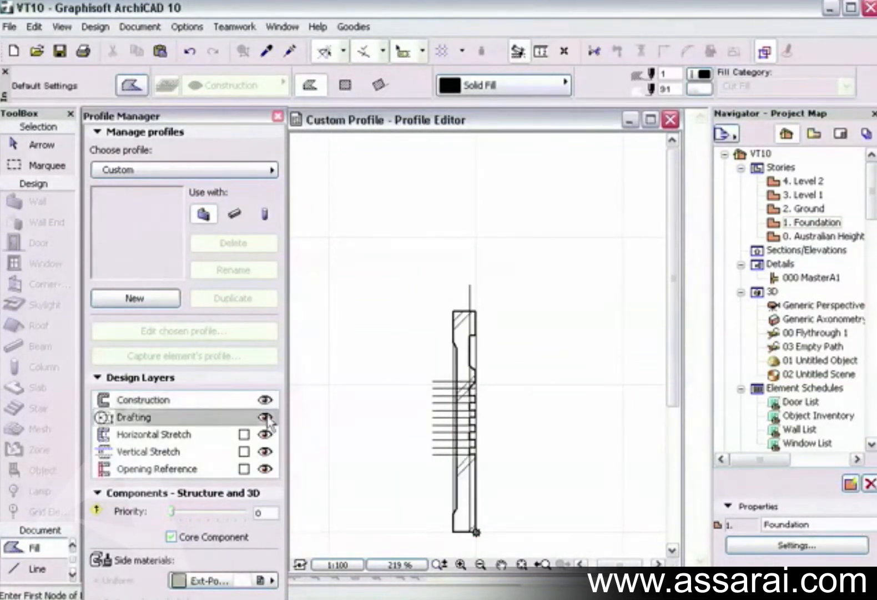
{"action": "middle_click_drag", "start_coordinate": [396, 415], "coordinate": [372, 347]}
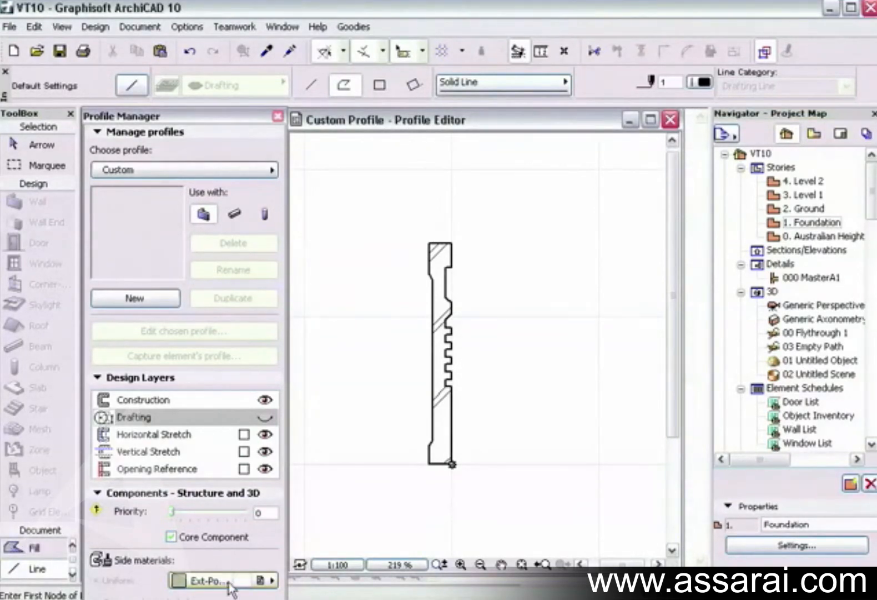
{"action": "left_click_drag", "start_coordinate": [215, 116], "coordinate": [204, 1]}
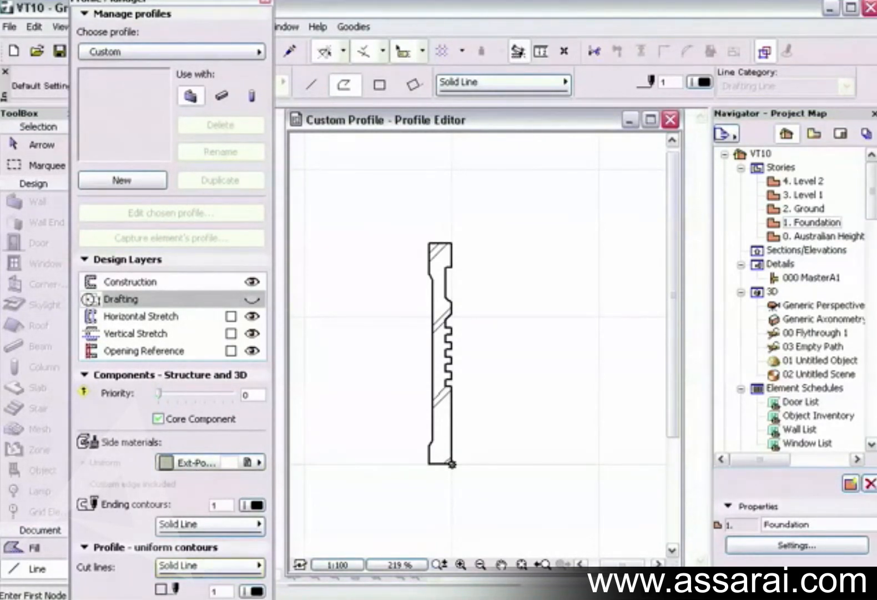
Set the brickwork profile fill's uniform side material to Ext-Poured Concrete and deselect the fill
{"action": "key", "text": "ctrl+a"}
{"action": "left_click", "coordinate": [211, 462]}
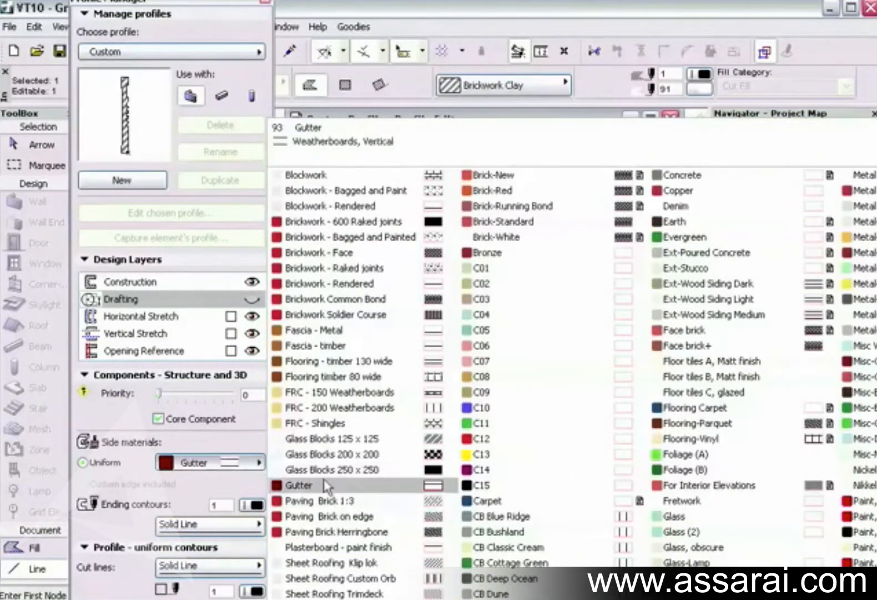
{"action": "left_click", "coordinate": [705, 252]}
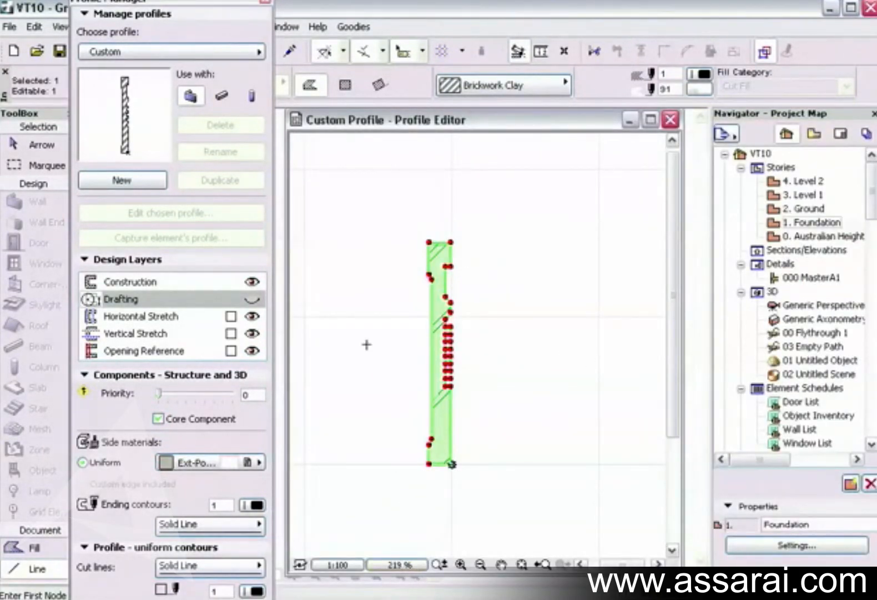
{"action": "key", "text": "Escape"}
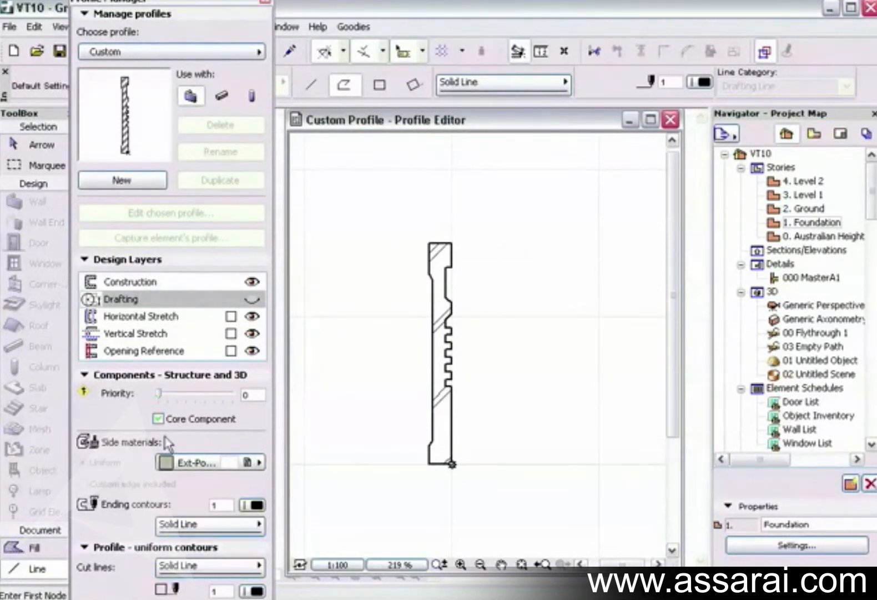
Draw a plinth fill against the base of the notched face, about 900 mm high at the wall, with a sloped outer top
{"action": "left_click", "coordinate": [35, 547]}
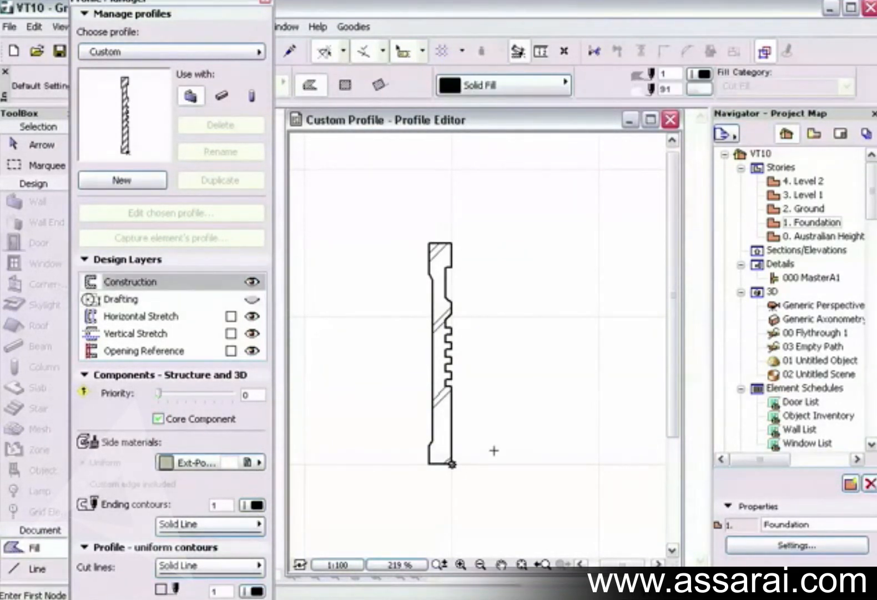
{"action": "left_click", "coordinate": [453, 463]}
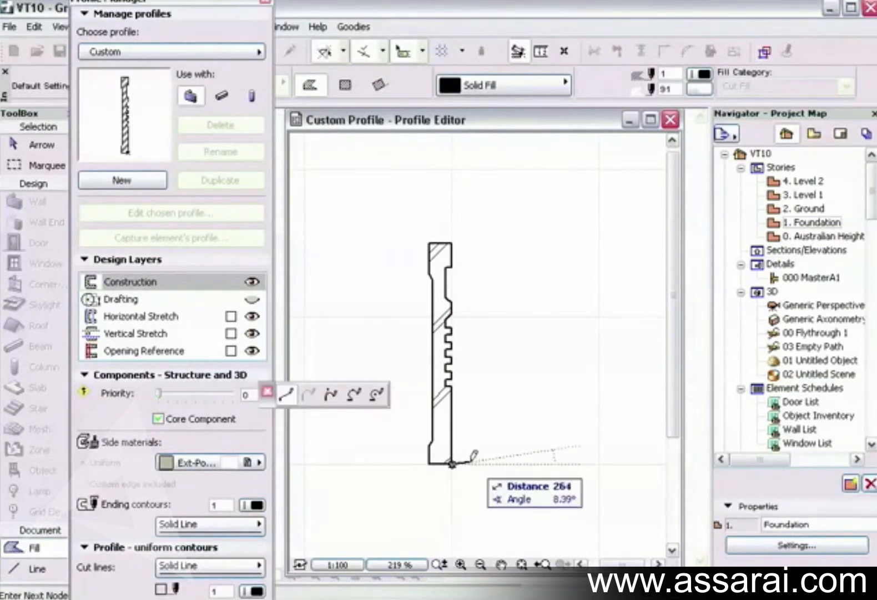
{"action": "scroll", "coordinate": [455, 461], "scroll_direction": "up", "scroll_amount": 5}
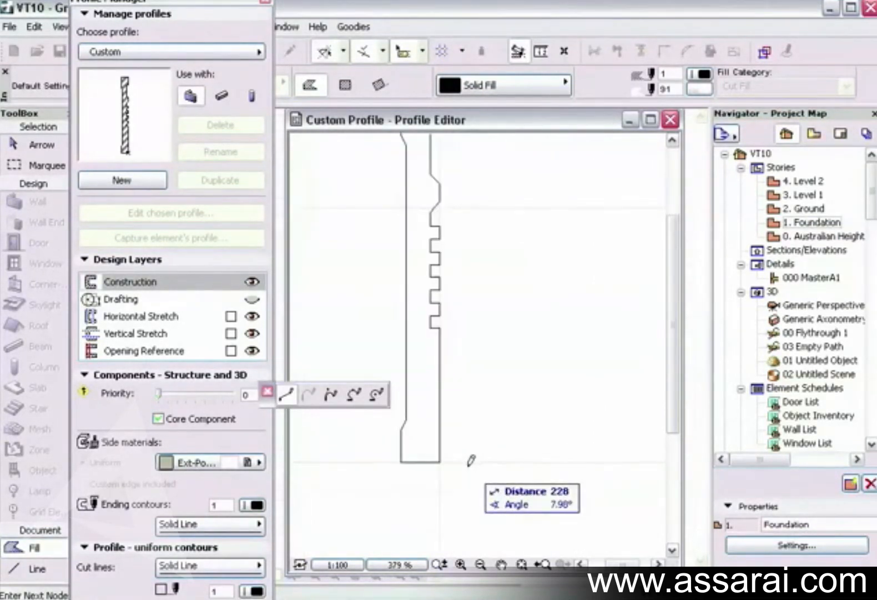
{"action": "left_click", "coordinate": [435, 457]}
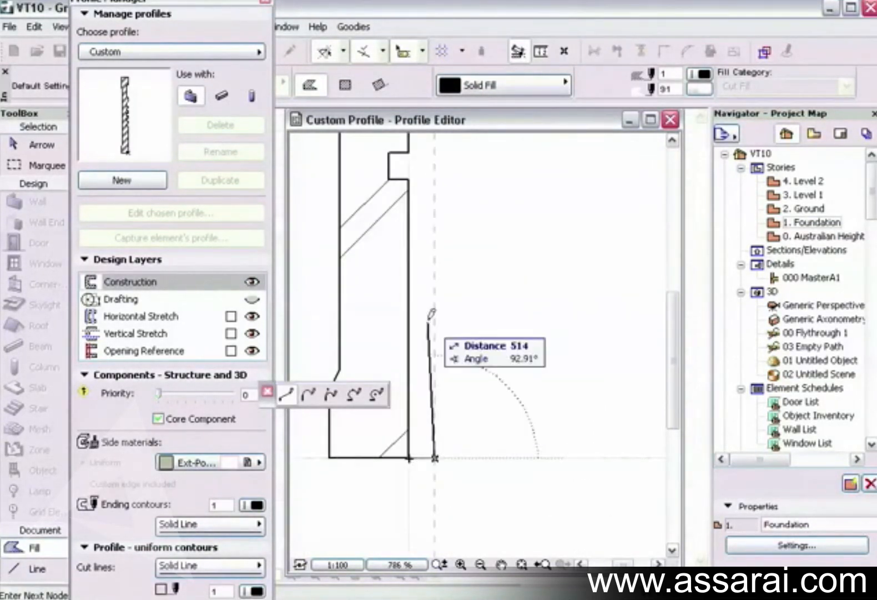
{"action": "left_click", "coordinate": [435, 254]}
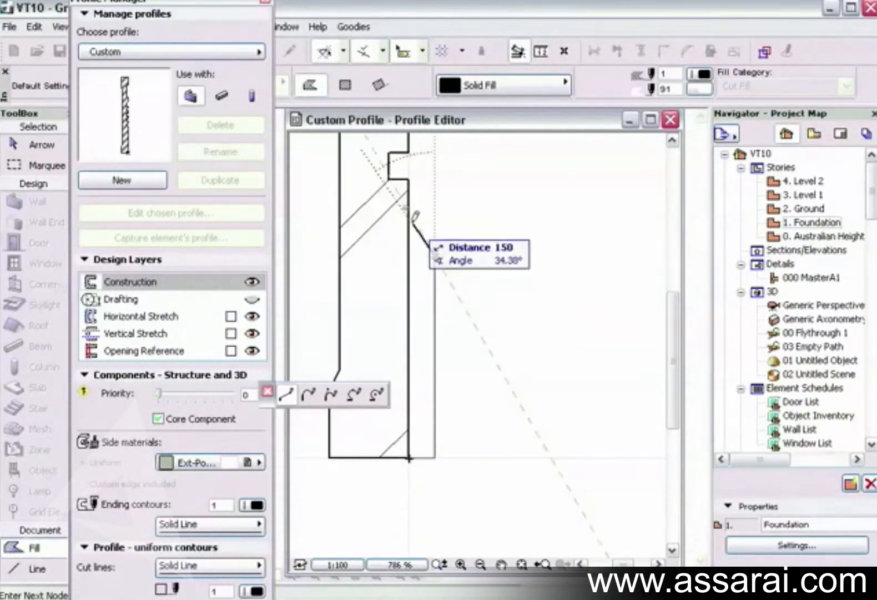
{"action": "left_click", "coordinate": [409, 221]}
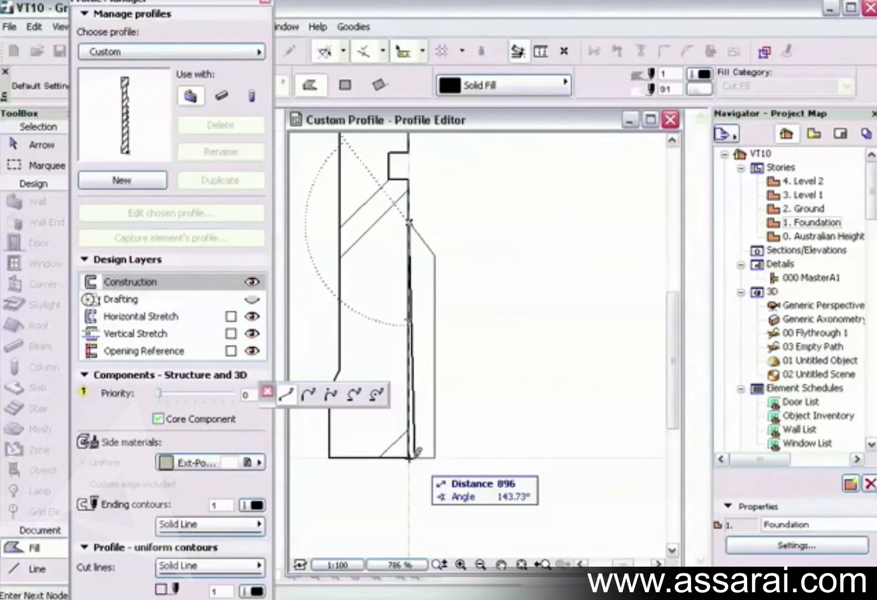
{"action": "left_click", "coordinate": [409, 457]}
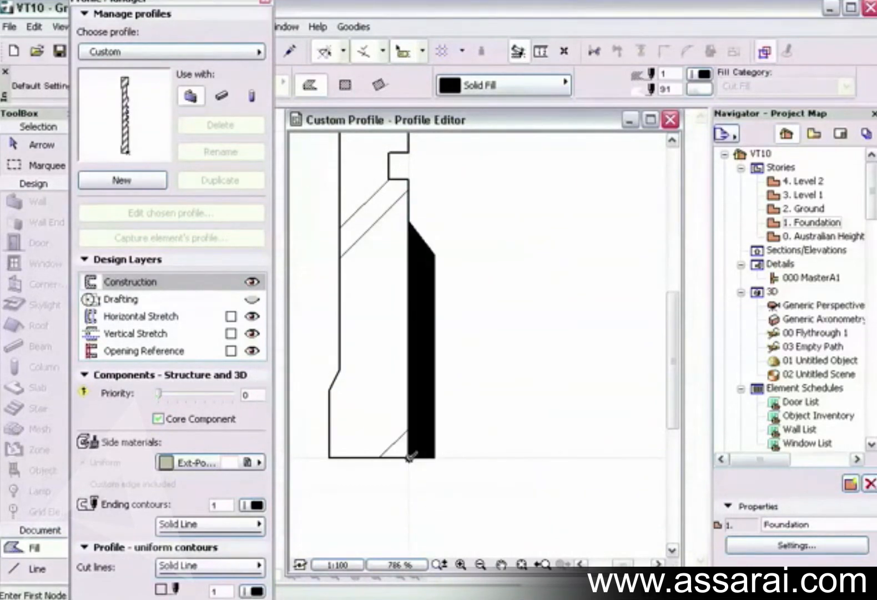
Select the new plinth fill and change its fill pattern to Cement Render
{"action": "left_click", "coordinate": [434, 427], "text": "shift"}
{"action": "left_click", "coordinate": [527, 83]}
{"action": "left_click", "coordinate": [826, 244]}
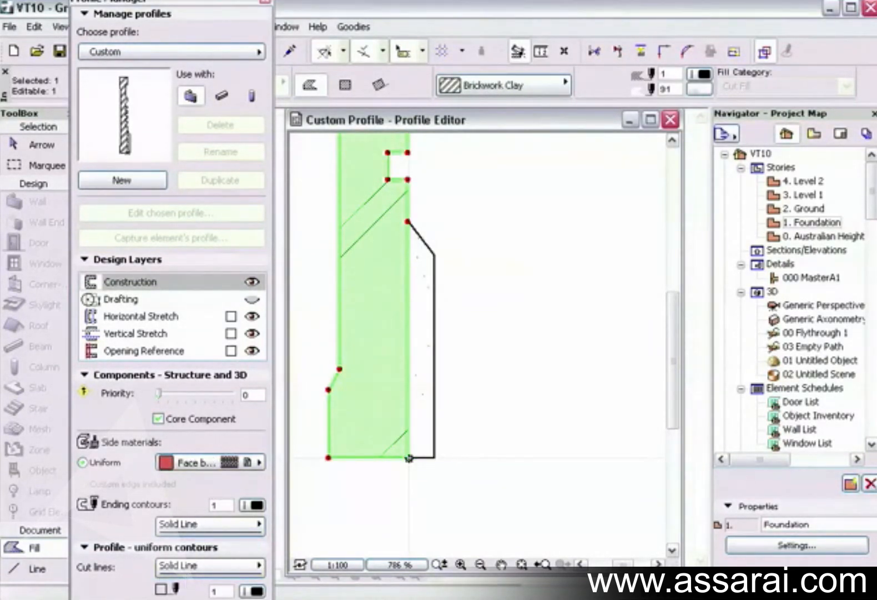
Set the uniform side material of both the brickwork and plinth fills to Face brick
{"action": "left_click", "coordinate": [91, 261]}
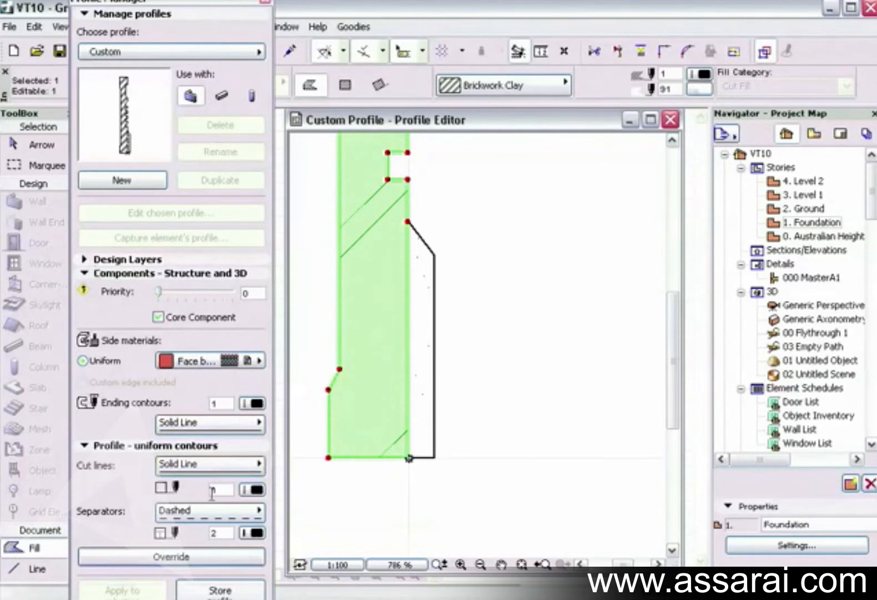
{"action": "left_click", "coordinate": [197, 558]}
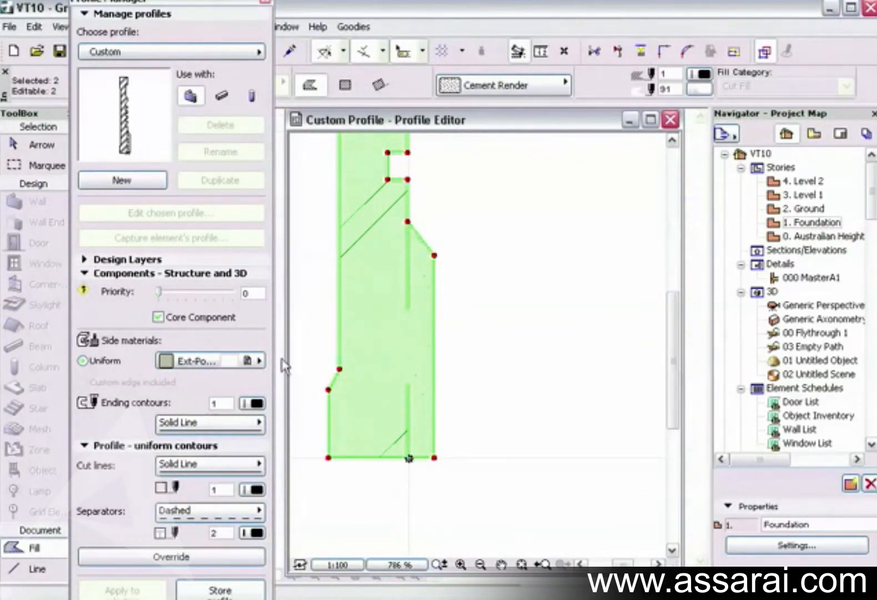
{"action": "left_click", "coordinate": [260, 362]}
{"action": "left_click", "coordinate": [724, 331]}
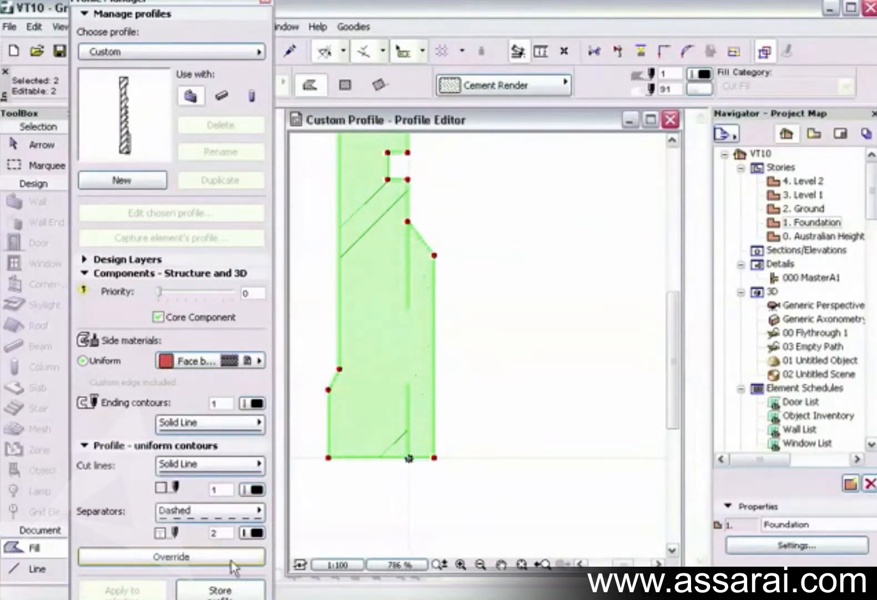
Apply the Ext-Poured Concrete surface material to all edges of the plinth fill through its custom edge settings
{"action": "left_click", "coordinate": [451, 328]}
{"action": "left_click", "coordinate": [435, 336]}
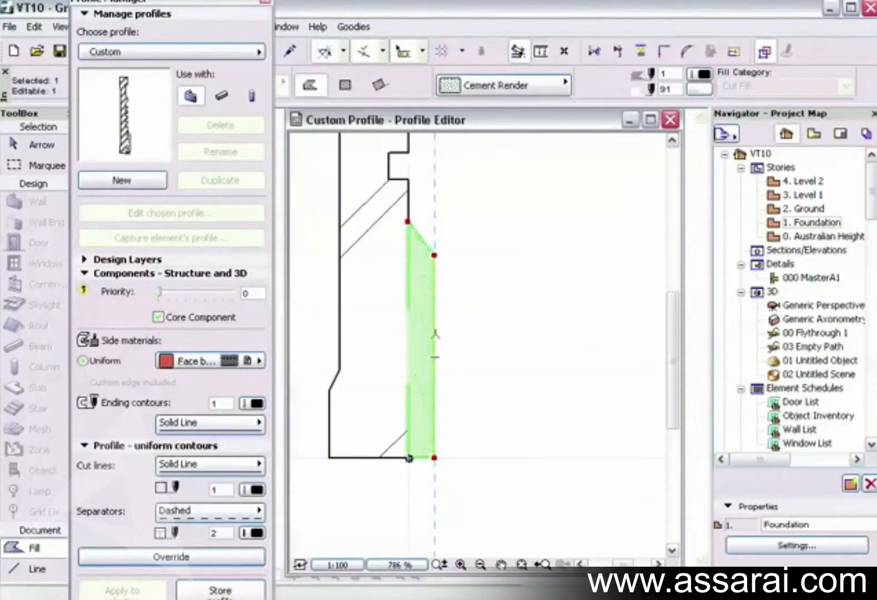
{"action": "left_click", "coordinate": [436, 332]}
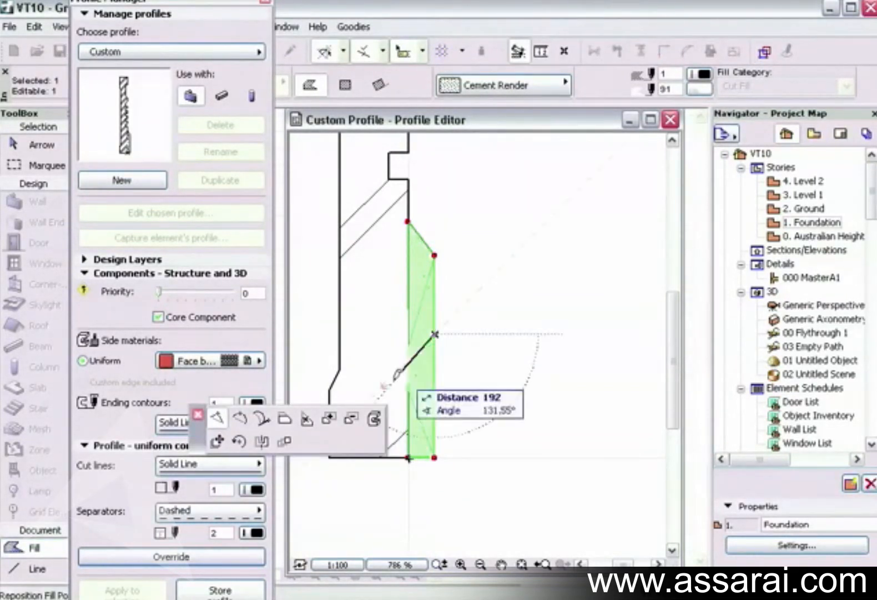
{"action": "left_click", "coordinate": [374, 418]}
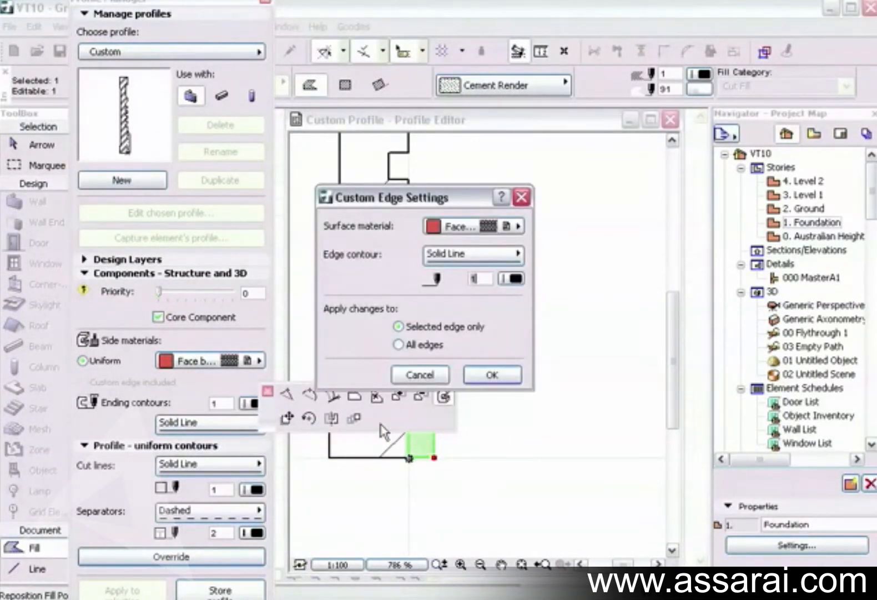
{"action": "left_click", "coordinate": [504, 227]}
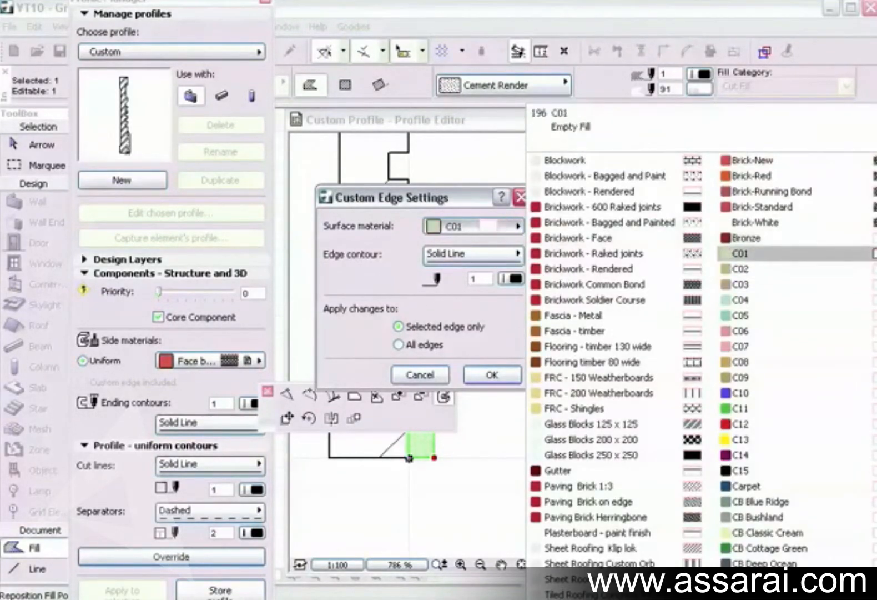
{"action": "left_click", "coordinate": [593, 316]}
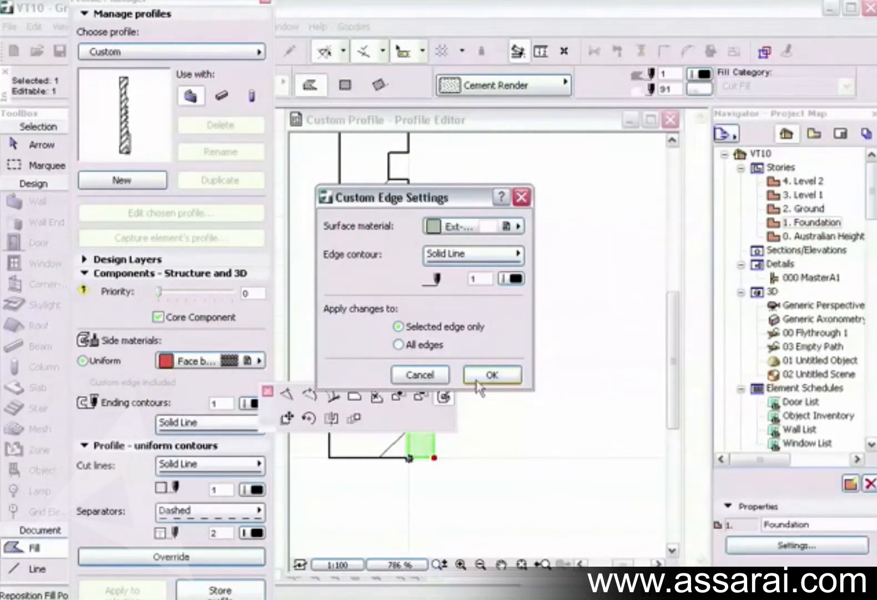
{"action": "left_click", "coordinate": [400, 344]}
{"action": "left_click", "coordinate": [493, 375]}
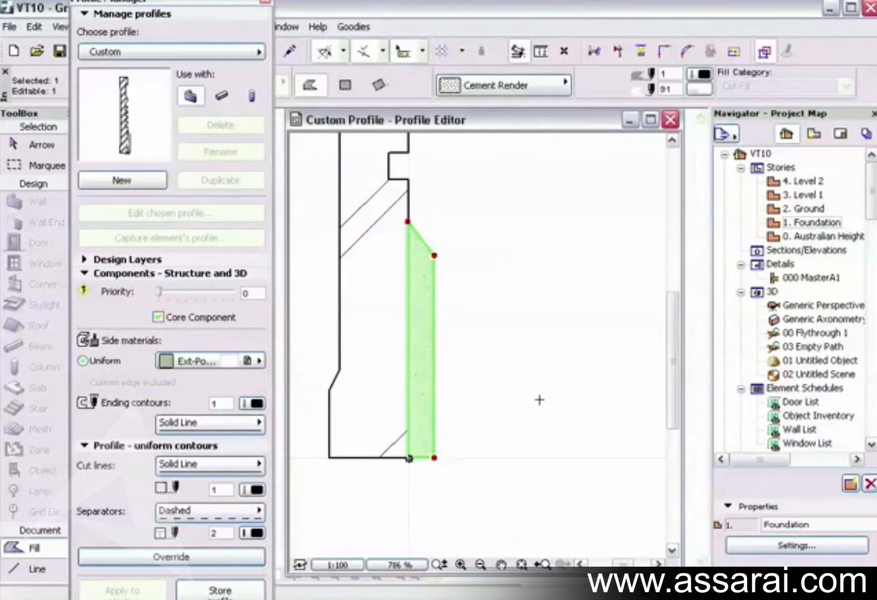
{"action": "key", "text": "Escape"}
{"action": "middle_click_drag", "start_coordinate": [395, 136], "coordinate": [421, 382]}
{"action": "left_click", "coordinate": [414, 363], "text": "shift"}
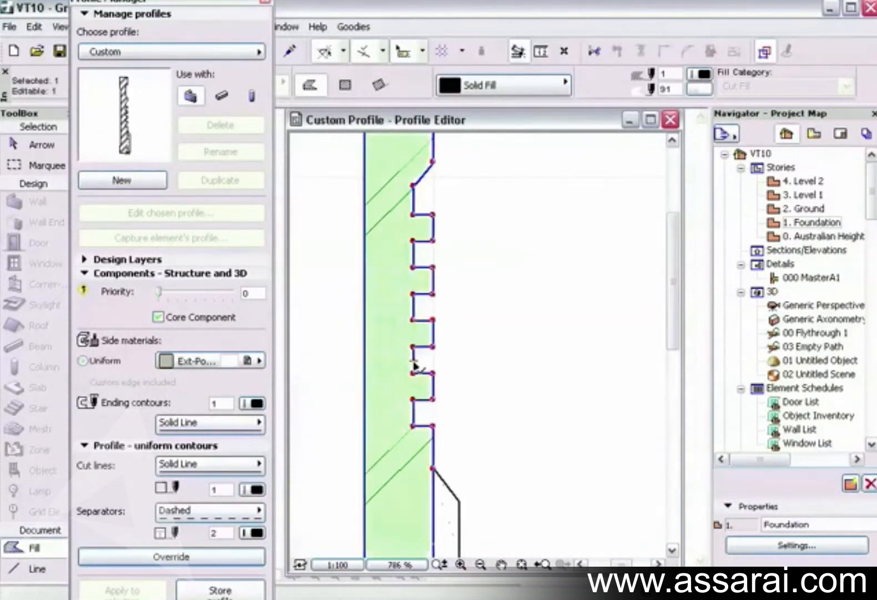
{"action": "key", "text": "Escape"}
{"action": "left_click", "coordinate": [414, 363]}
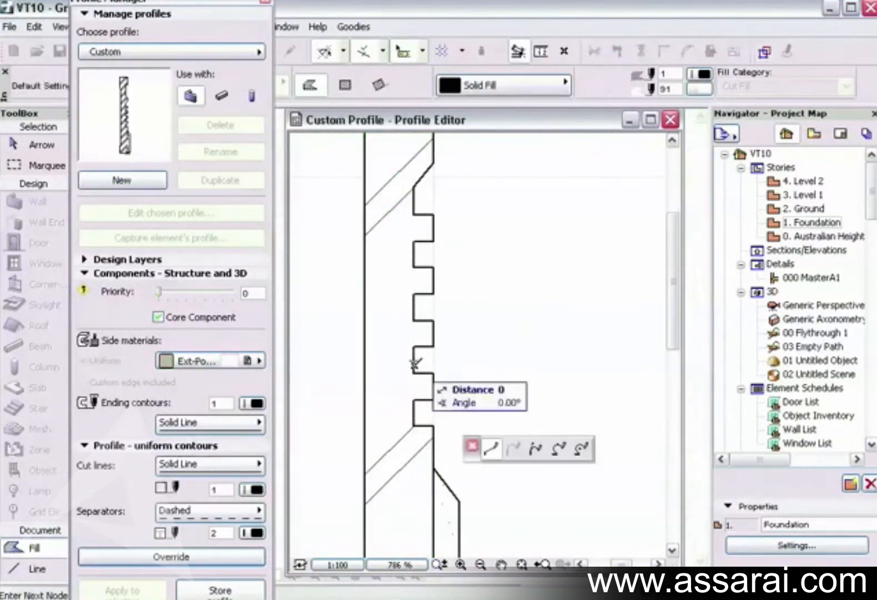
{"action": "key", "text": "Escape"}
Select the brickwork fill and set only the inner edge of its second-lowest notch to Ext-Poured Concrete
{"action": "left_click", "coordinate": [415, 362], "text": "shift"}
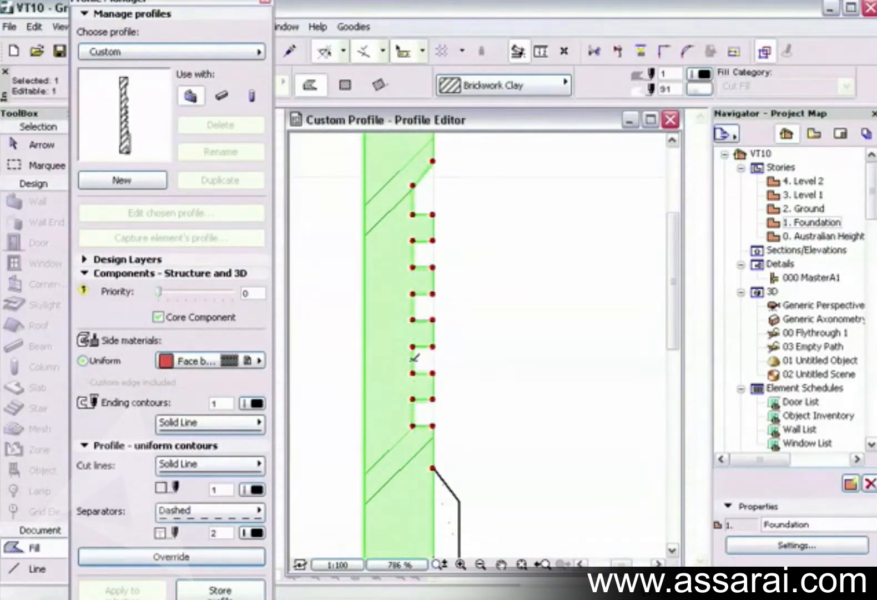
{"action": "left_click", "coordinate": [414, 357]}
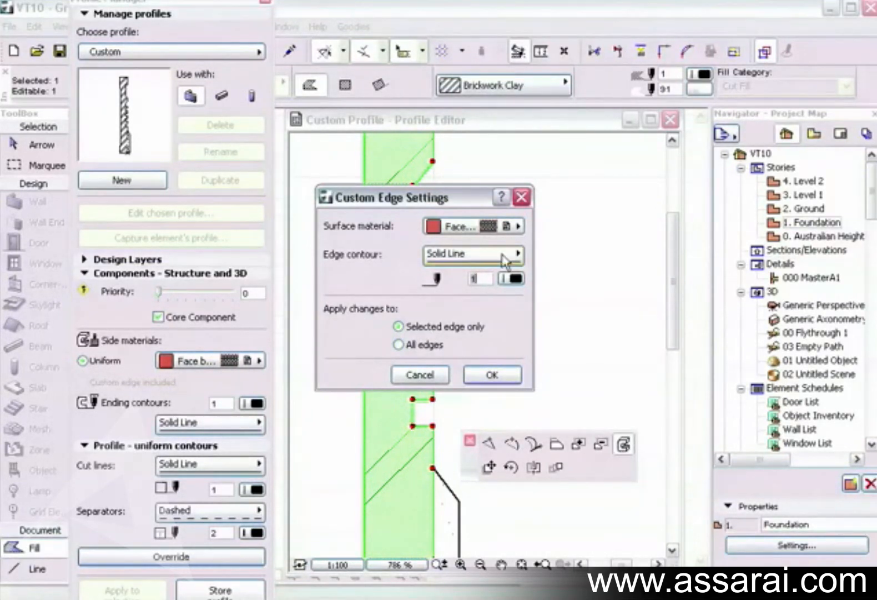
{"action": "left_click", "coordinate": [503, 230]}
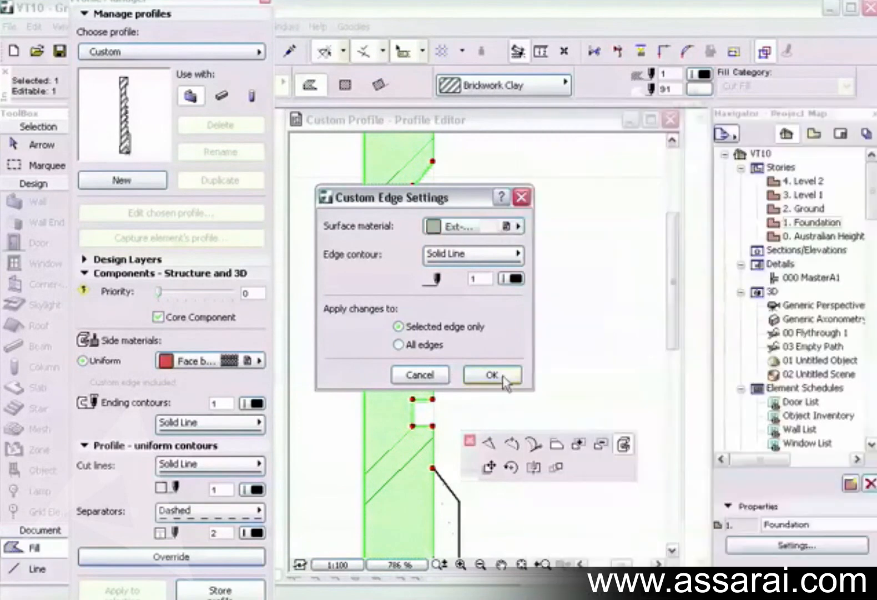
{"action": "left_click", "coordinate": [499, 375]}
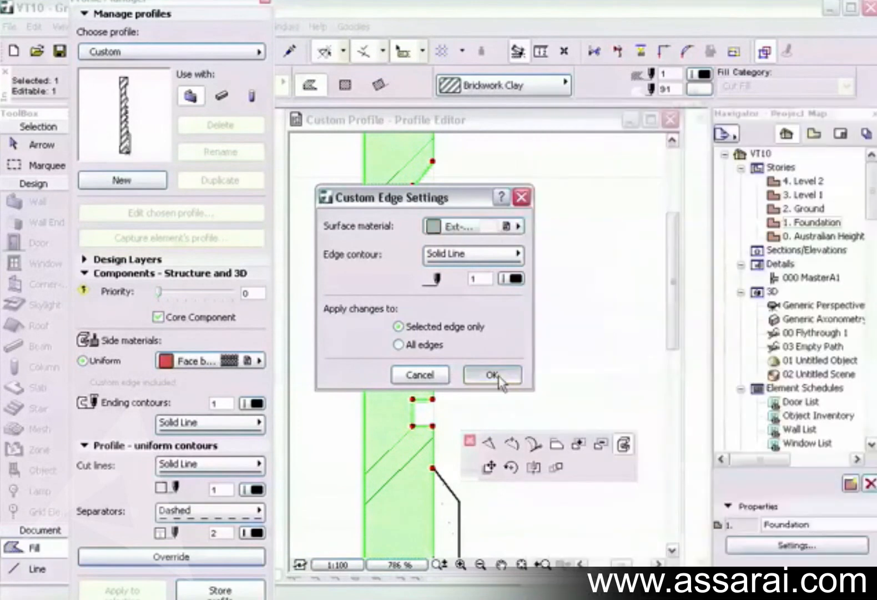
Set the surface material of the lowest notch's inner edge to Ext-Poured Concrete, for that edge only
{"action": "left_click", "coordinate": [413, 410]}
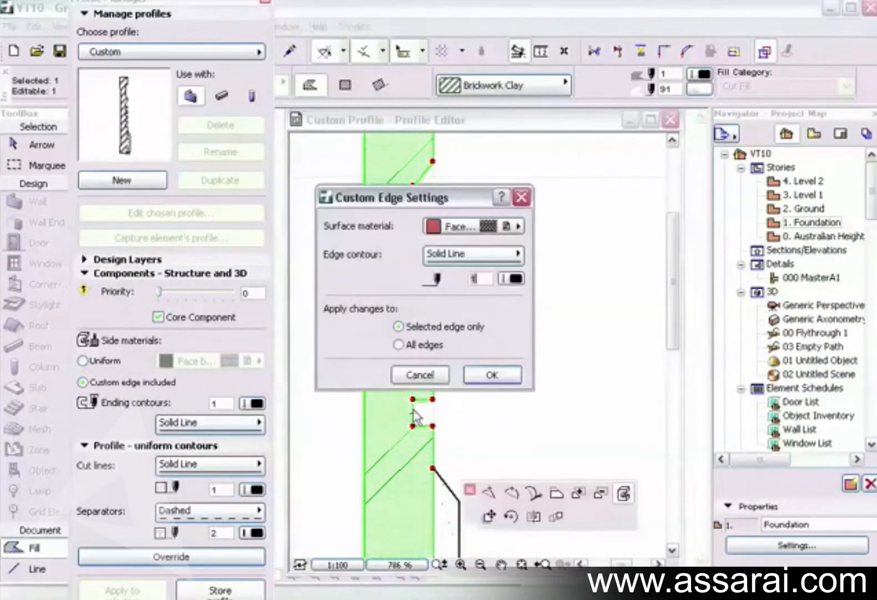
{"action": "left_click", "coordinate": [501, 226]}
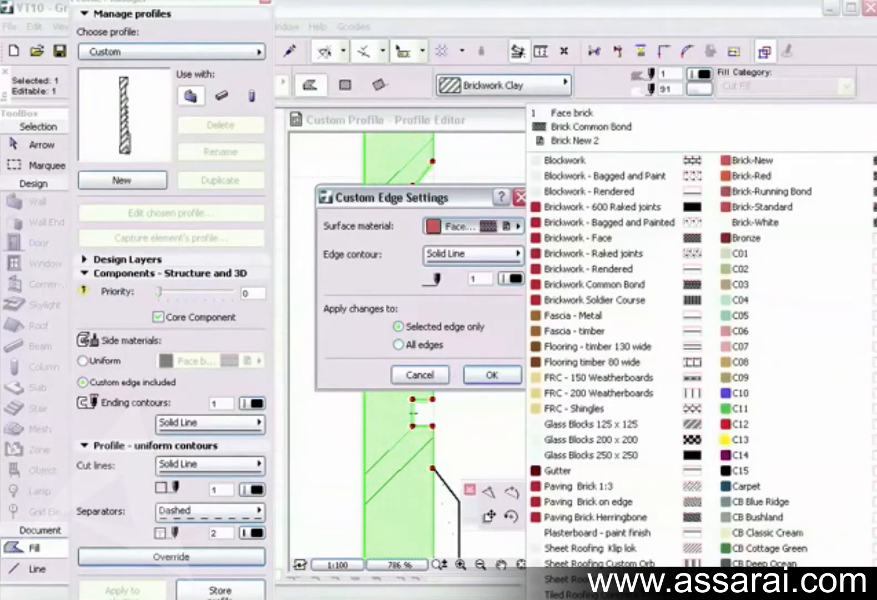
{"action": "left_click", "coordinate": [872, 268]}
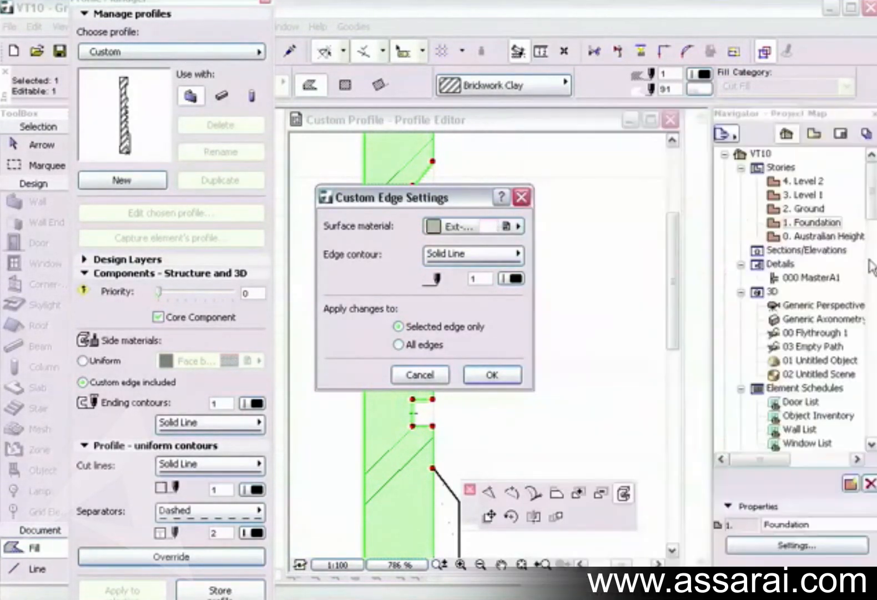
{"action": "left_click", "coordinate": [492, 373]}
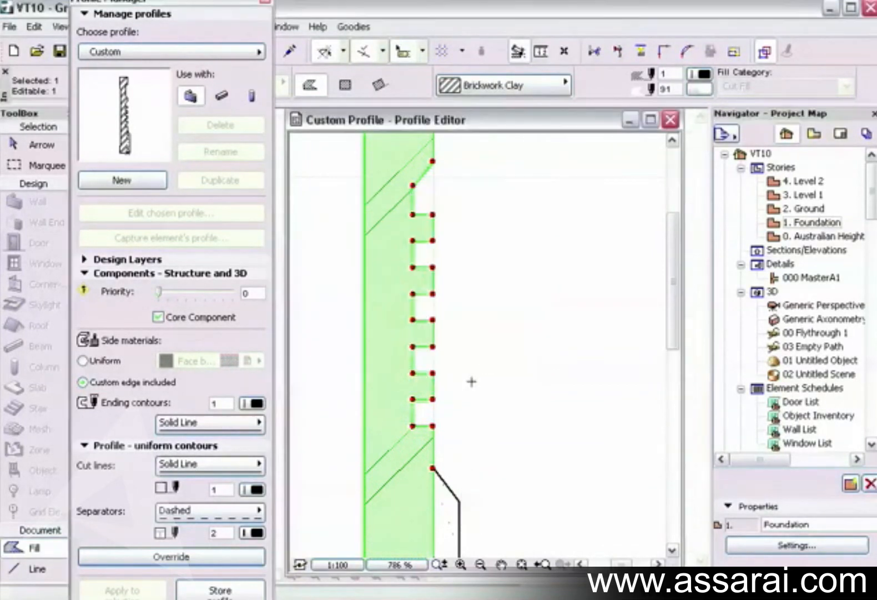
Set the surface material of the third-lowest notch's inner edge to Ext-Poured Concrete, for that edge only
{"action": "left_click", "coordinate": [416, 308]}
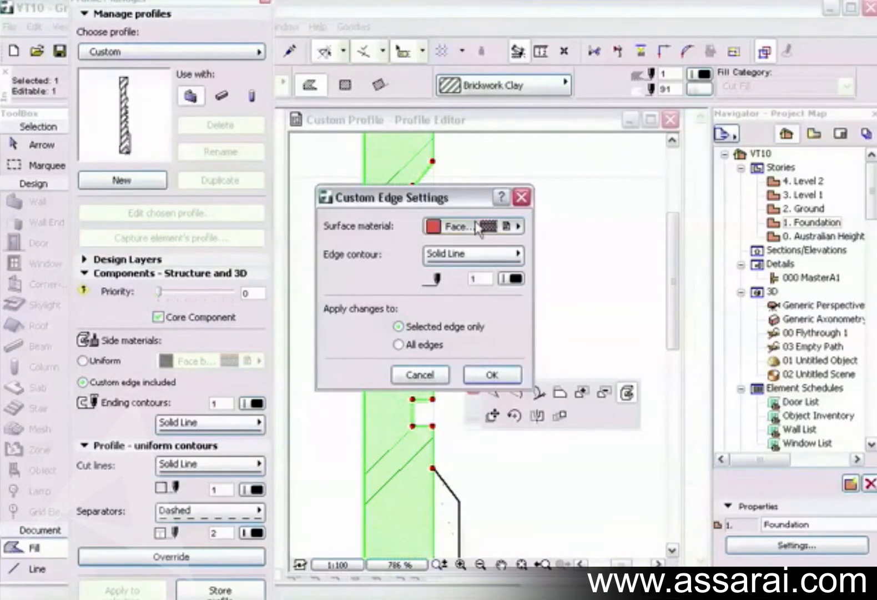
{"action": "left_click", "coordinate": [479, 224]}
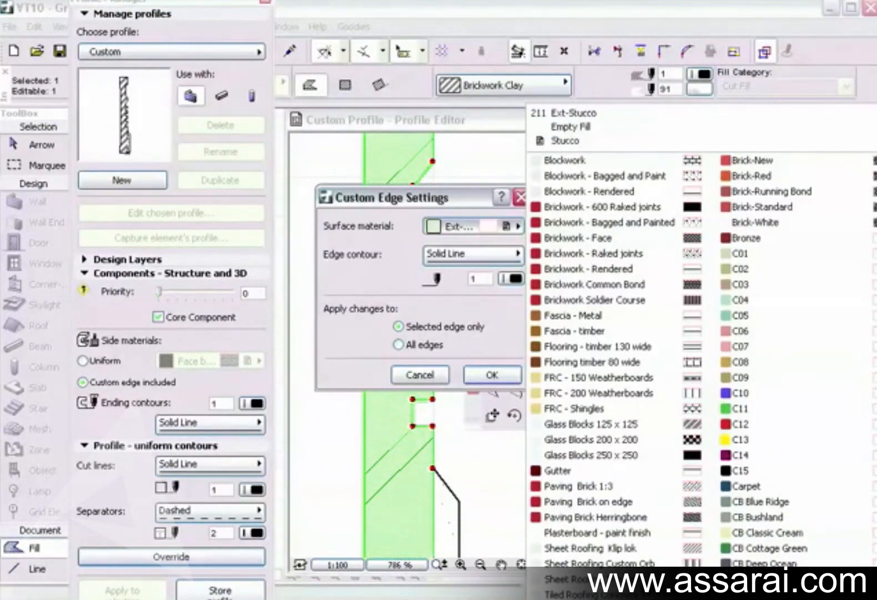
{"action": "left_click", "coordinate": [874, 248]}
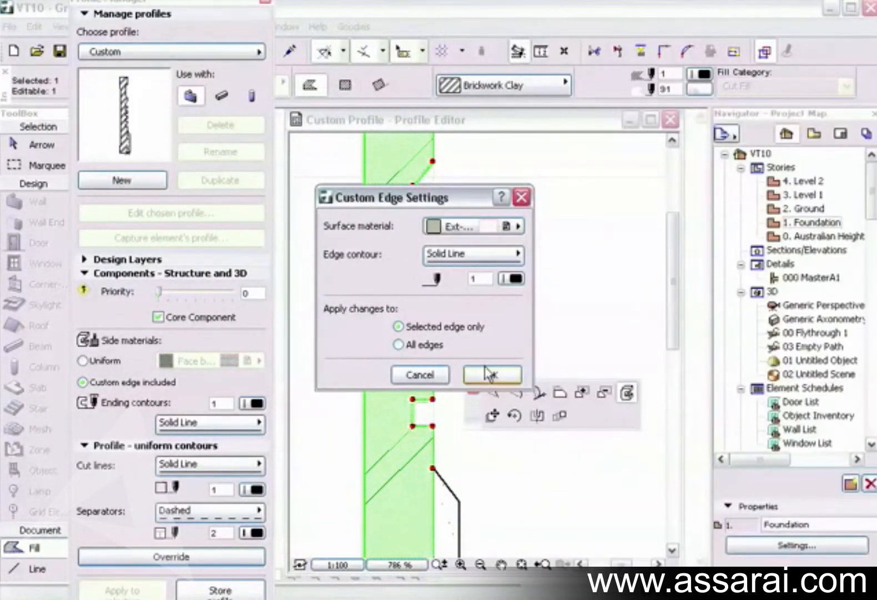
{"action": "left_click", "coordinate": [489, 376]}
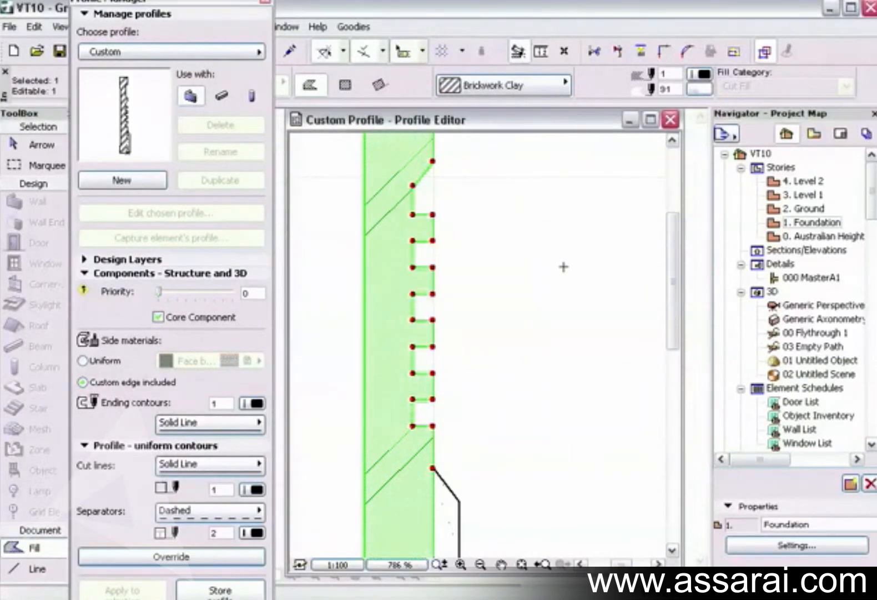
Set the surface material of the topmost notch's inner vertical edge to Ext-Poured Concrete, for that edge only
{"action": "double_click", "coordinate": [414, 205]}
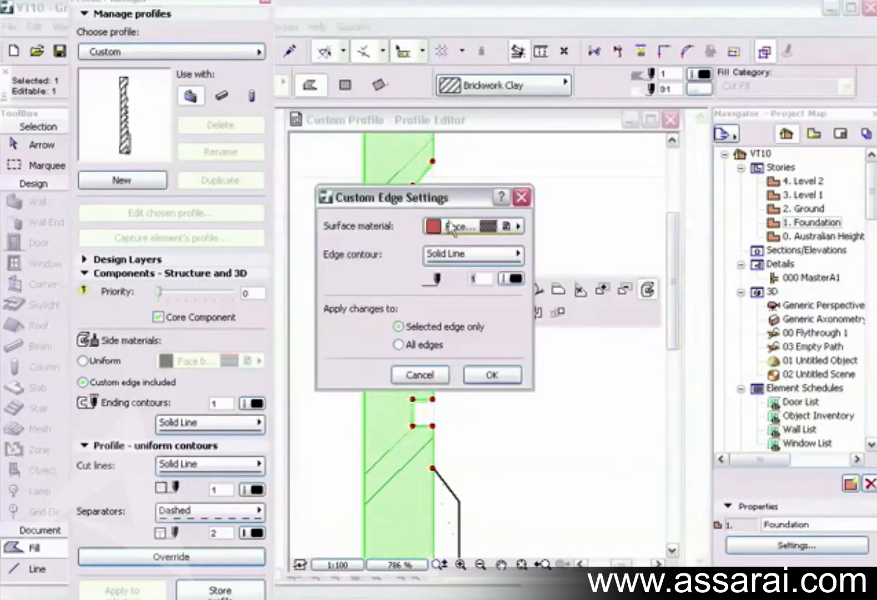
{"action": "left_click", "coordinate": [469, 226]}
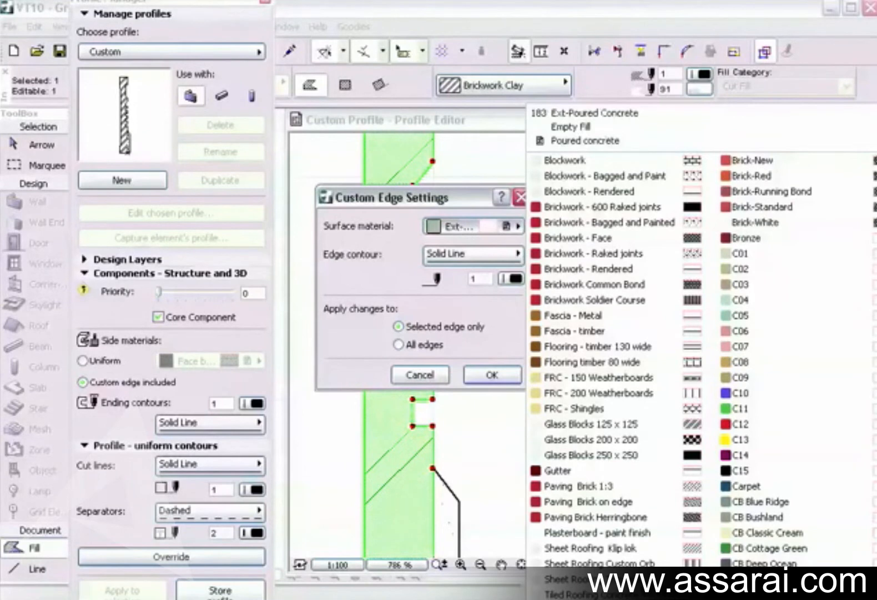
{"action": "left_click", "coordinate": [874, 244]}
{"action": "left_click", "coordinate": [494, 373]}
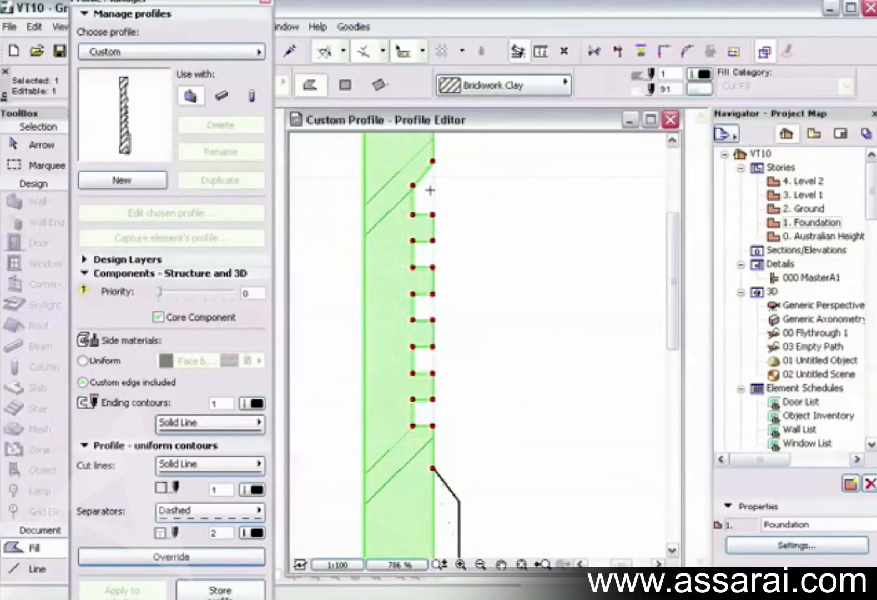
Set the sloped edge directly above the topmost notch to Ext-Poured Concrete, for that edge only, and deselect the brickwork fill
{"action": "double_click", "coordinate": [423, 178]}
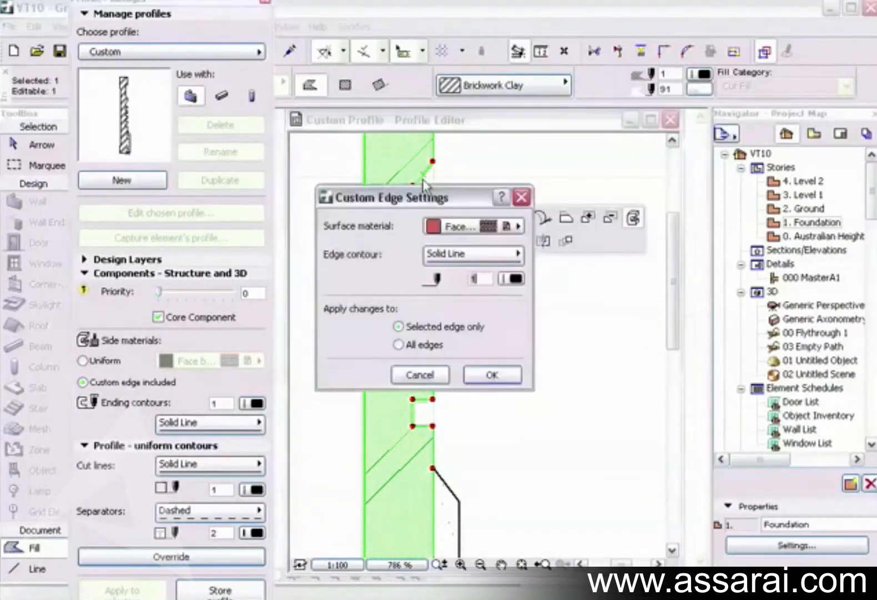
{"action": "left_click", "coordinate": [463, 226]}
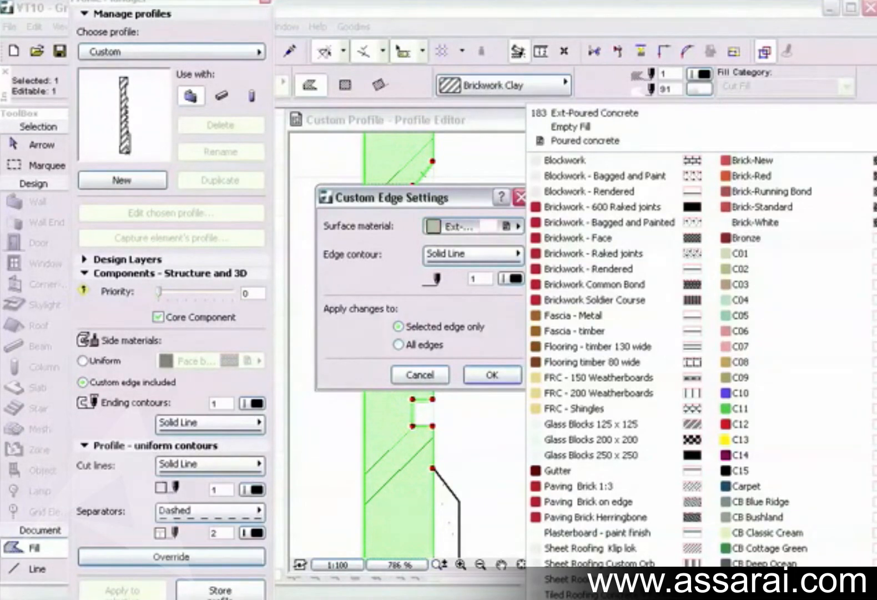
{"action": "left_click", "coordinate": [875, 222]}
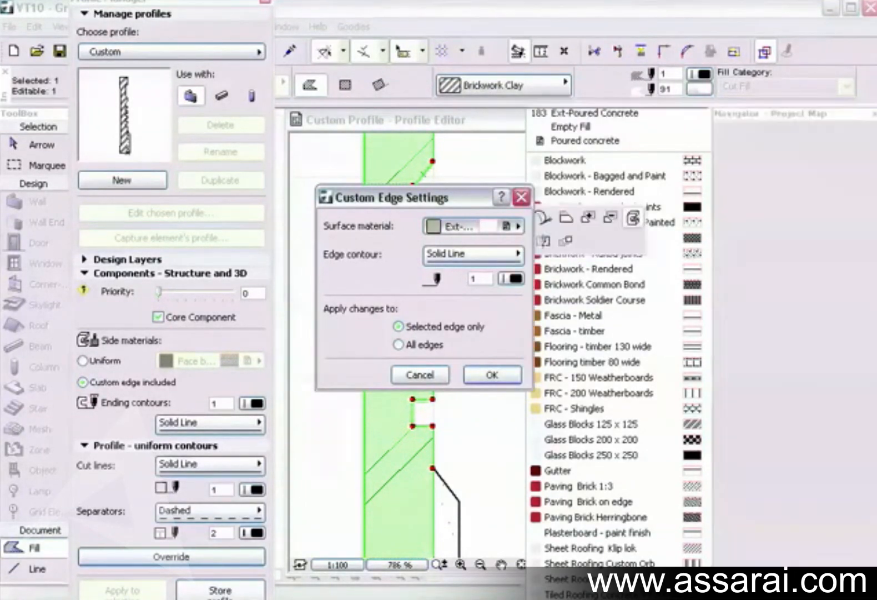
{"action": "left_click", "coordinate": [492, 375]}
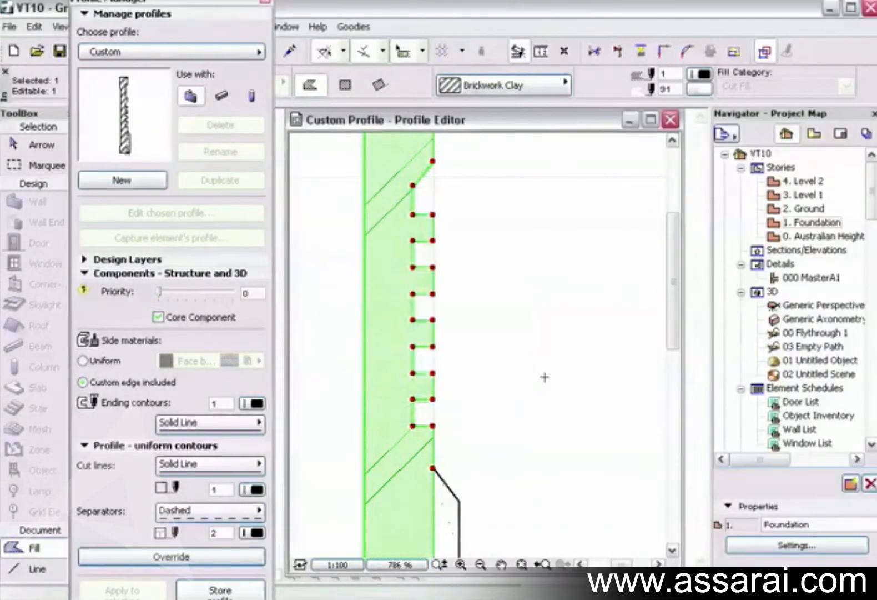
{"action": "key", "text": "Escape"}
Enable the Horizontal Stretch layer and move its outer line from the plinth face onto the brickwork's outer face at the profile origin
{"action": "scroll", "coordinate": [544, 377], "scroll_direction": "down", "scroll_amount": 5}
{"action": "middle_click_drag", "start_coordinate": [544, 376], "coordinate": [506, 373]}
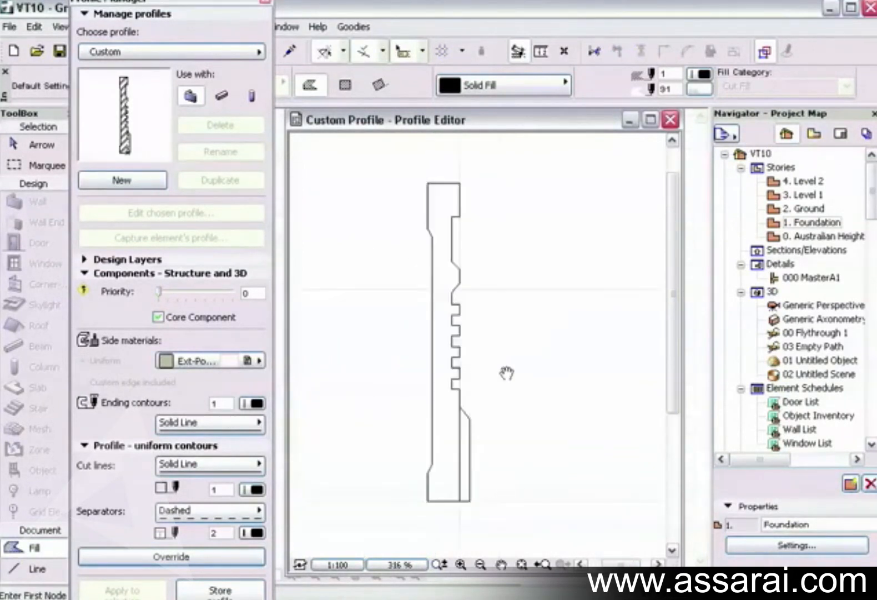
{"action": "left_click", "coordinate": [84, 272]}
{"action": "left_click", "coordinate": [84, 260]}
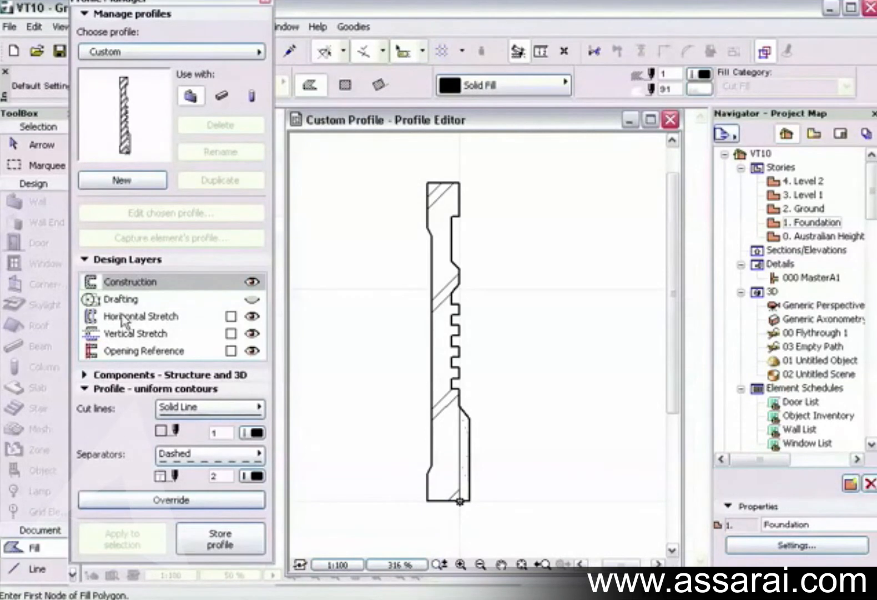
{"action": "left_click", "coordinate": [122, 319]}
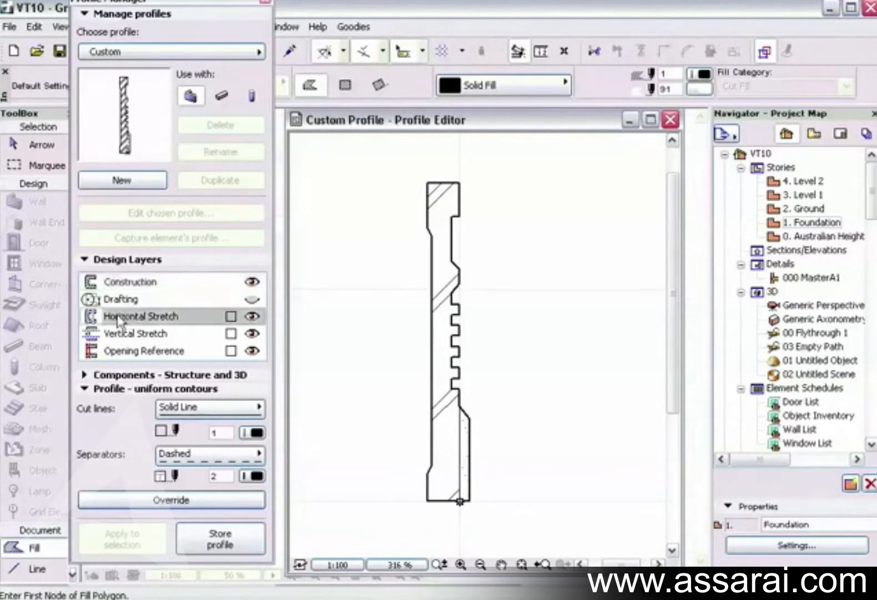
{"action": "left_click", "coordinate": [230, 316]}
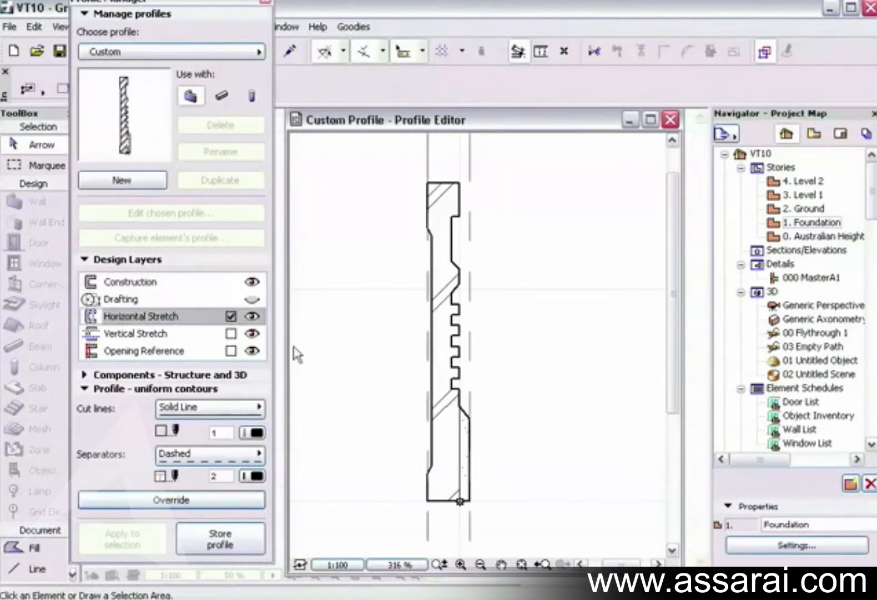
{"action": "left_click", "coordinate": [470, 403]}
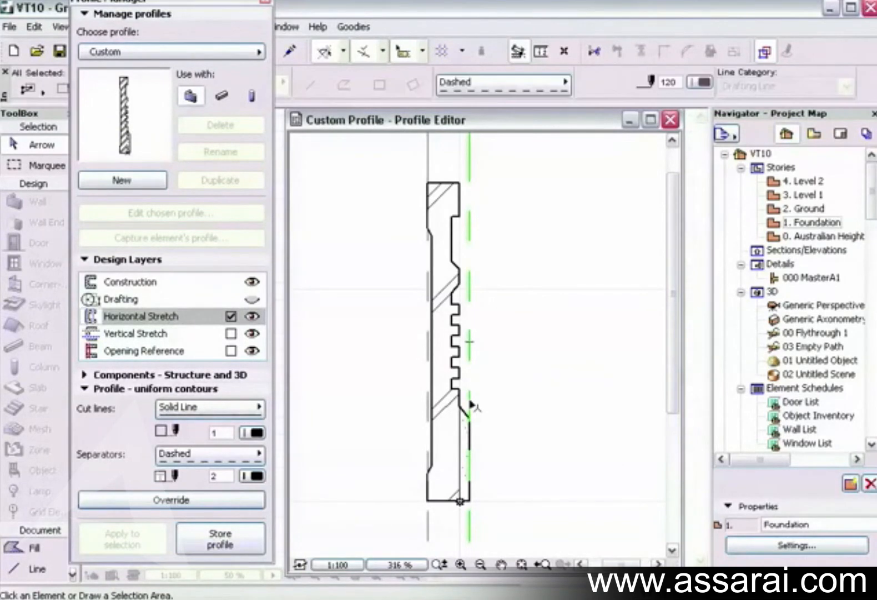
{"action": "left_click", "coordinate": [470, 403]}
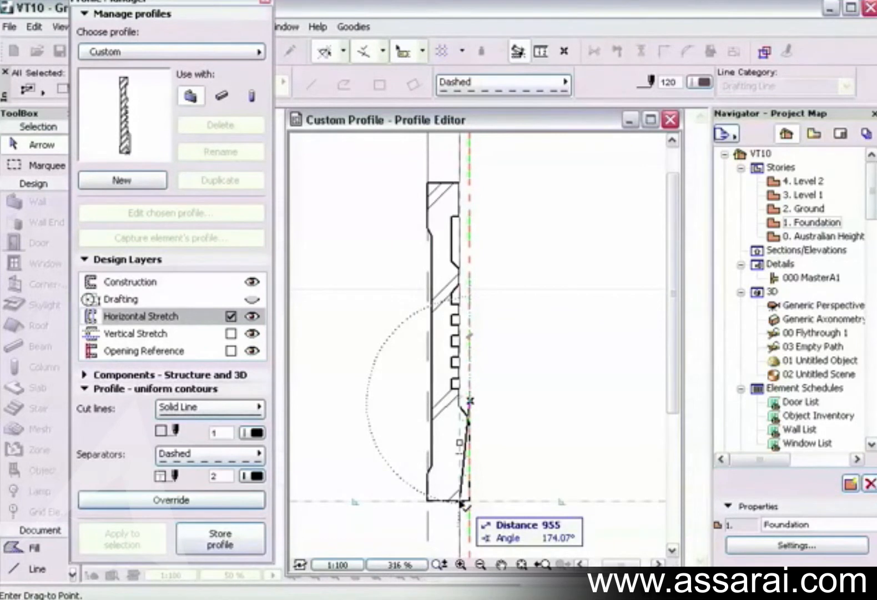
{"action": "left_click", "coordinate": [463, 502]}
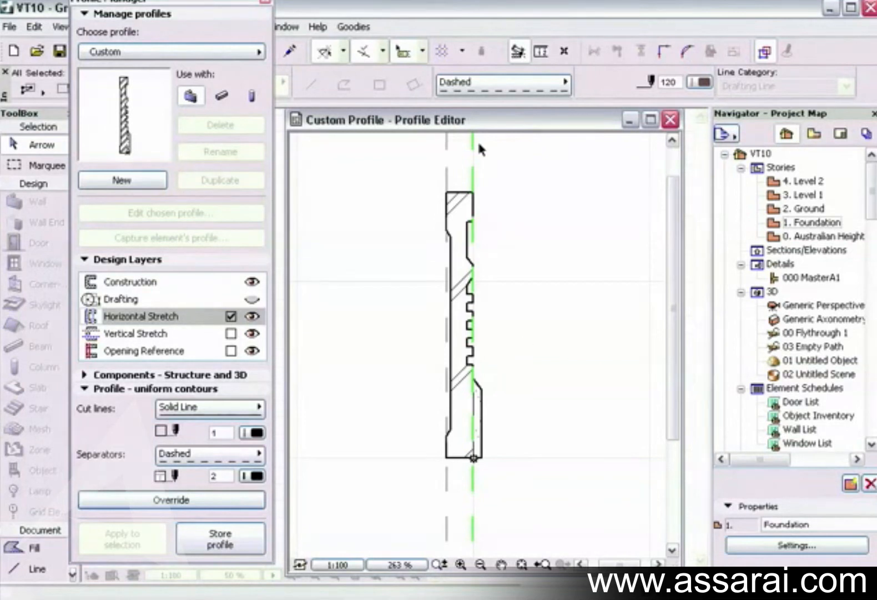
Enable the Vertical Stretch layer and position its two lines within the plain recessed section just below the wall's top cap
{"action": "left_click", "coordinate": [165, 335]}
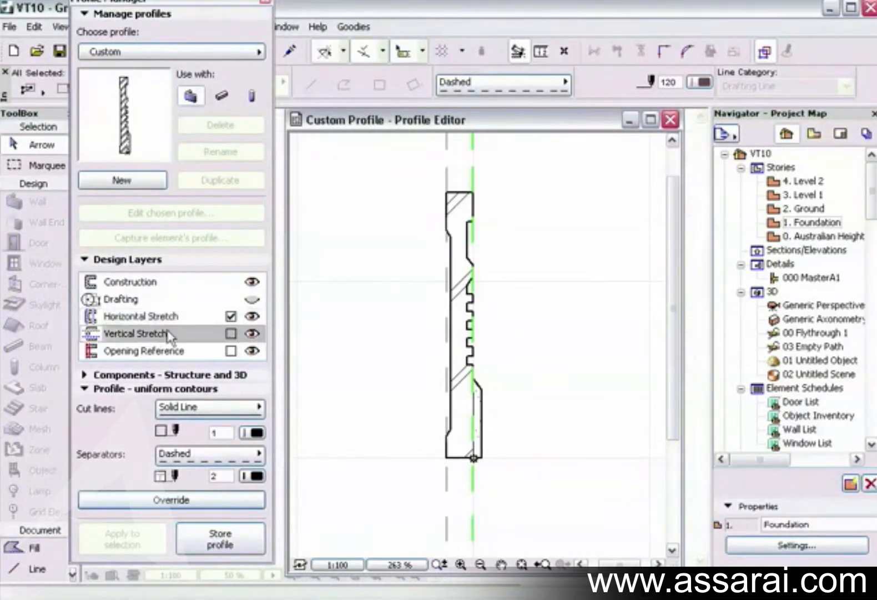
{"action": "left_click", "coordinate": [231, 333]}
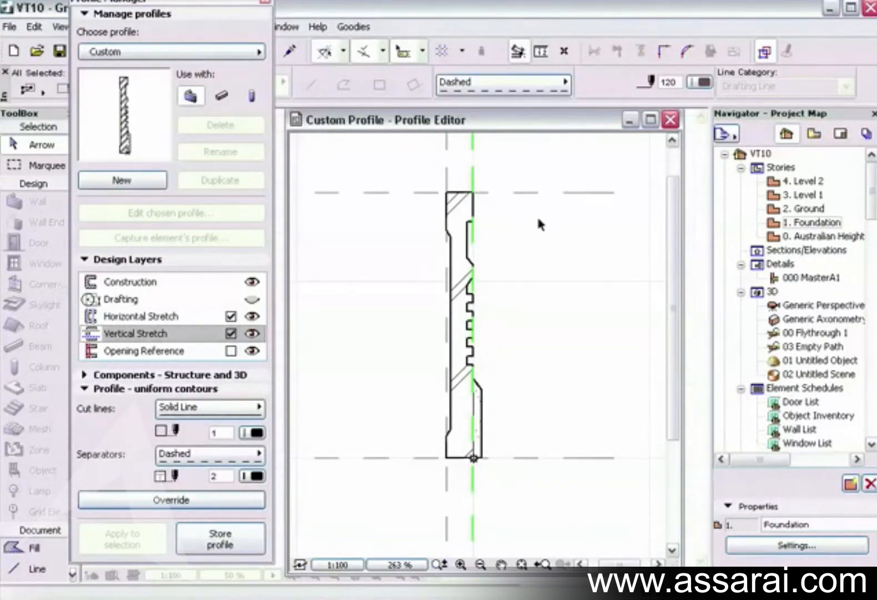
{"action": "left_click_drag", "start_coordinate": [533, 193], "coordinate": [532, 215]}
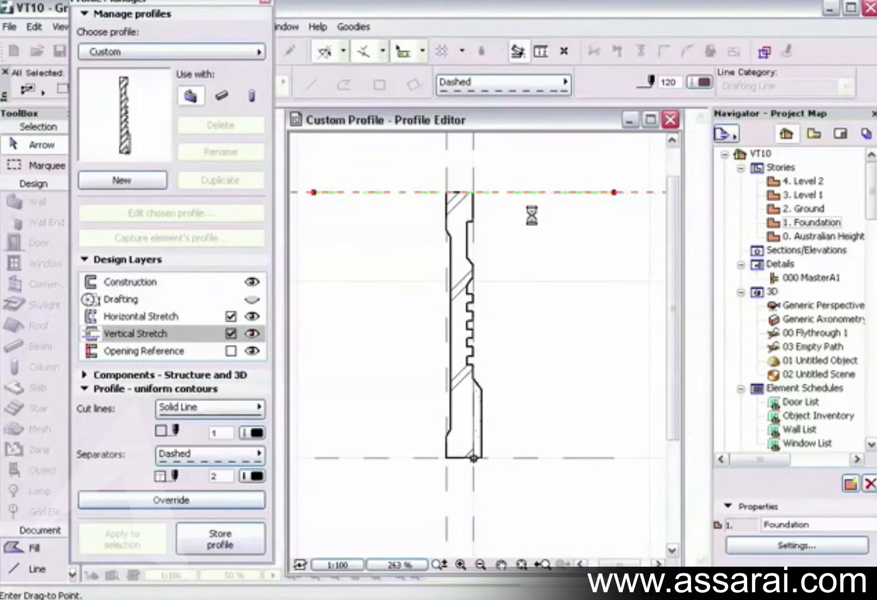
{"action": "left_click", "coordinate": [515, 458]}
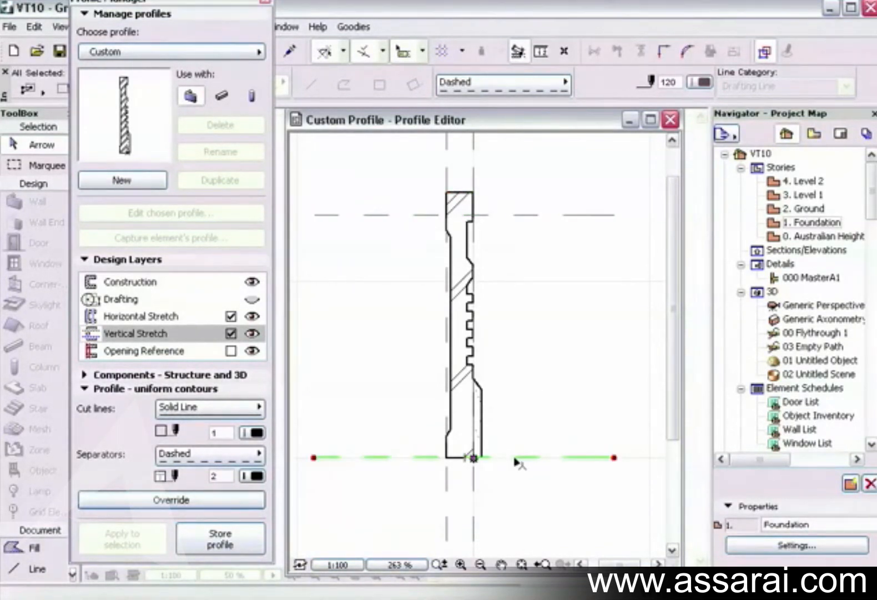
{"action": "left_click", "coordinate": [542, 458]}
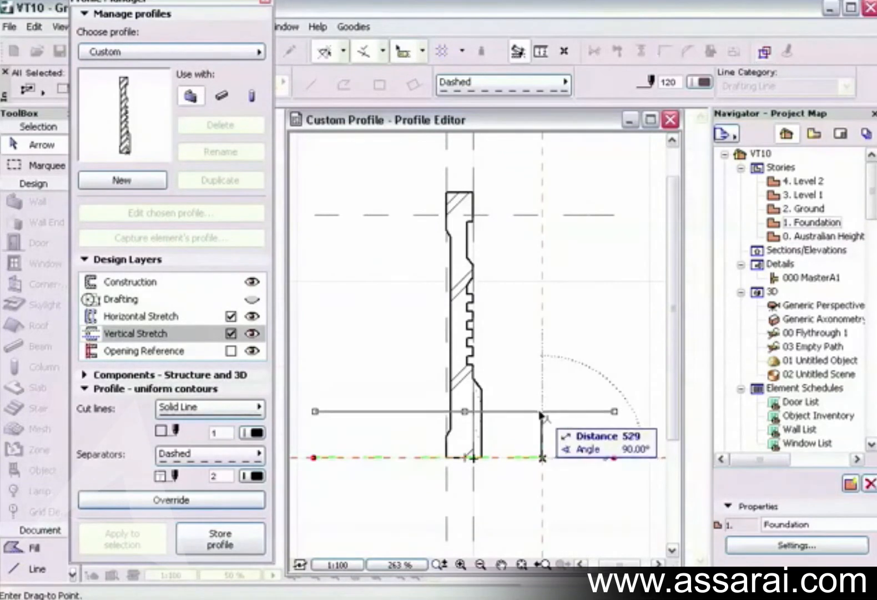
{"action": "left_click", "coordinate": [520, 259]}
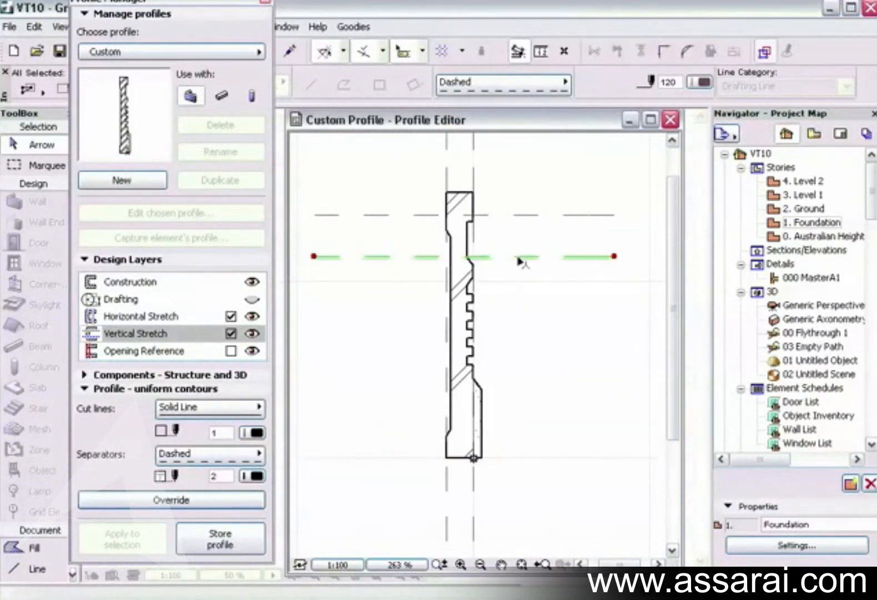
{"action": "left_click", "coordinate": [524, 216]}
{"action": "left_click", "coordinate": [523, 215]}
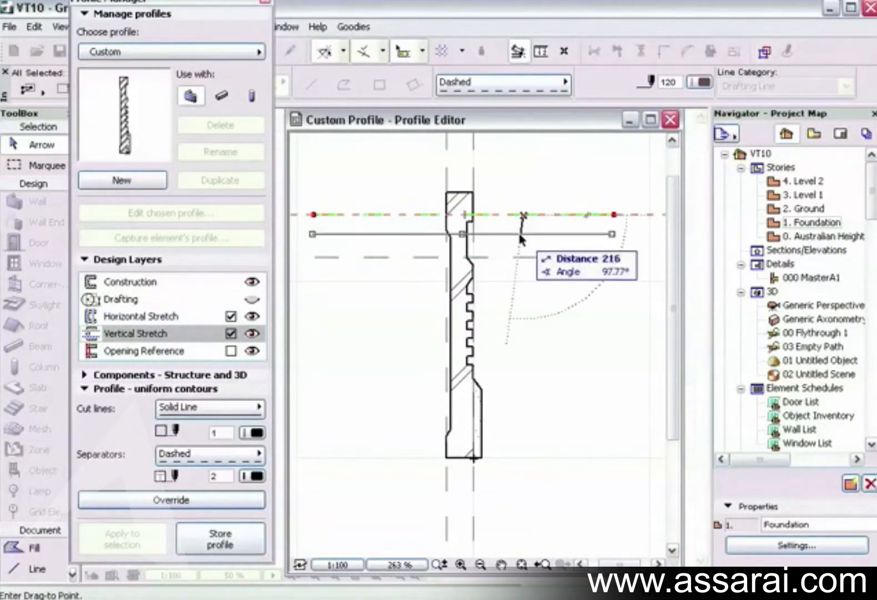
{"action": "left_click", "coordinate": [520, 237]}
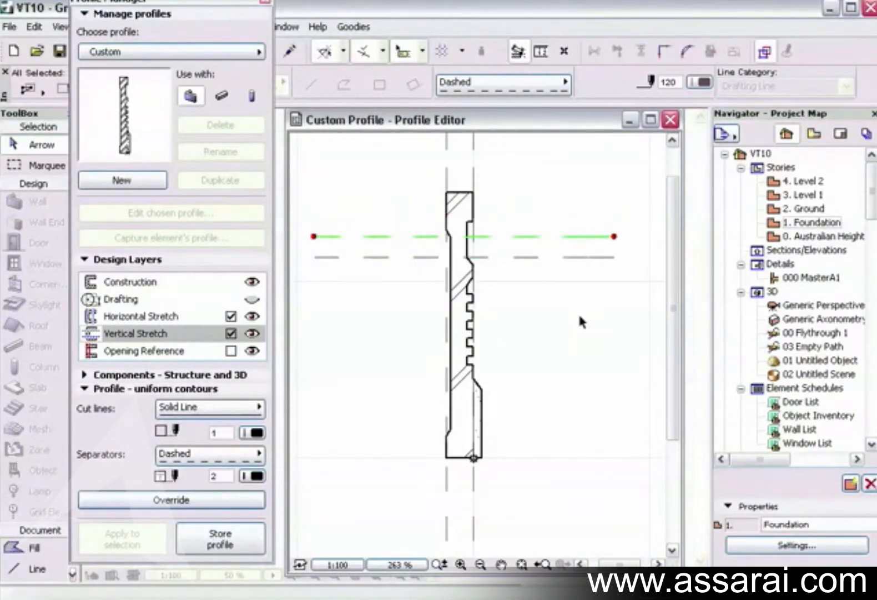
{"action": "left_click", "coordinate": [582, 331]}
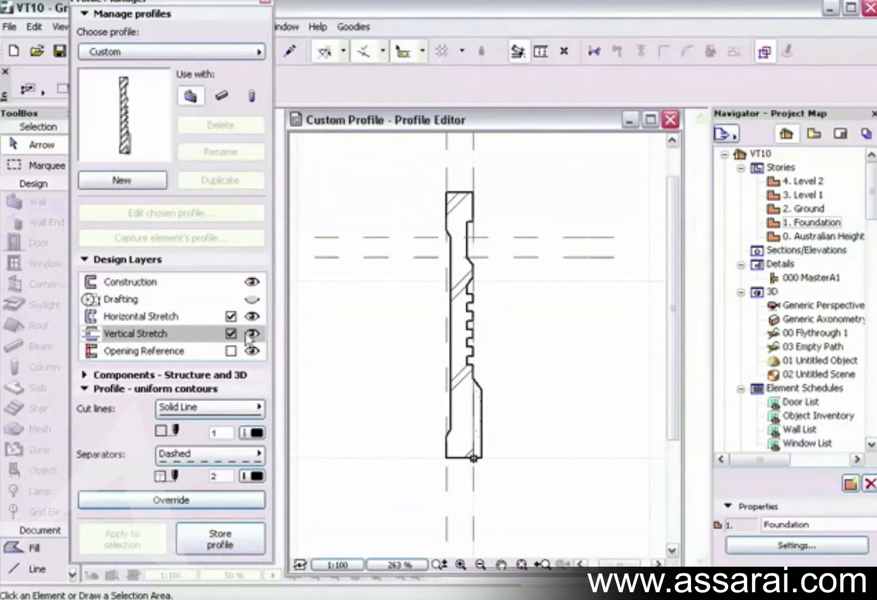
Enable the Opening Reference layer and move its reference line from the plinth face onto the brickwork's outer face
{"action": "left_click", "coordinate": [230, 351]}
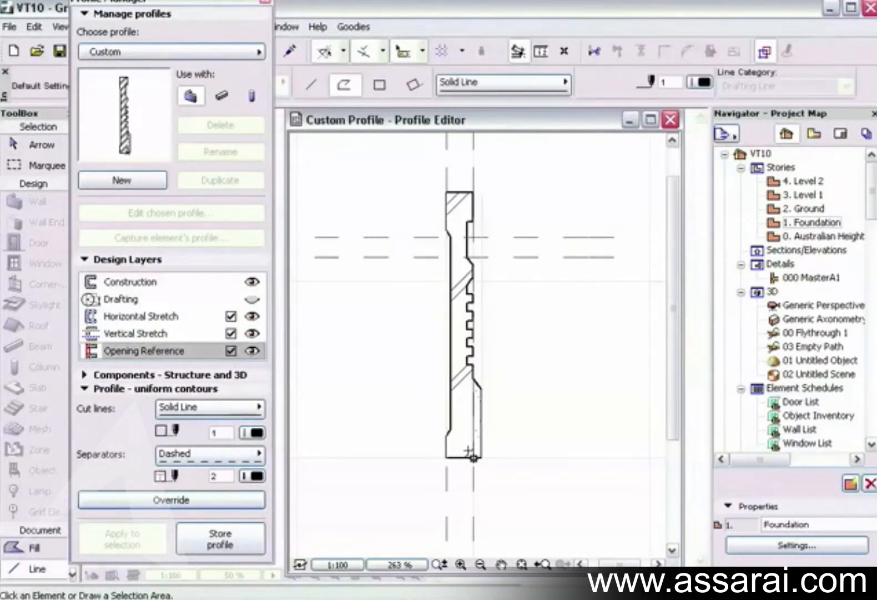
{"action": "left_click", "coordinate": [483, 371]}
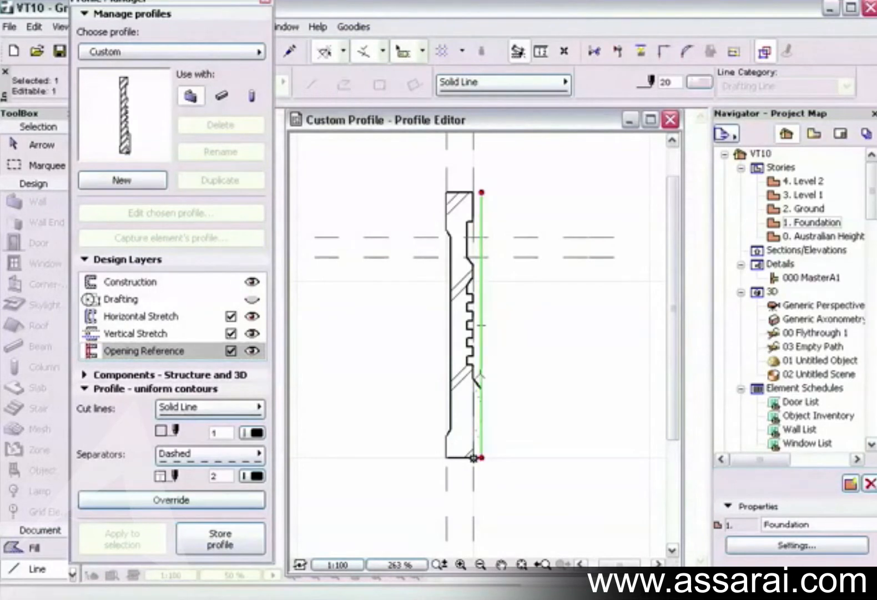
{"action": "left_click", "coordinate": [482, 373]}
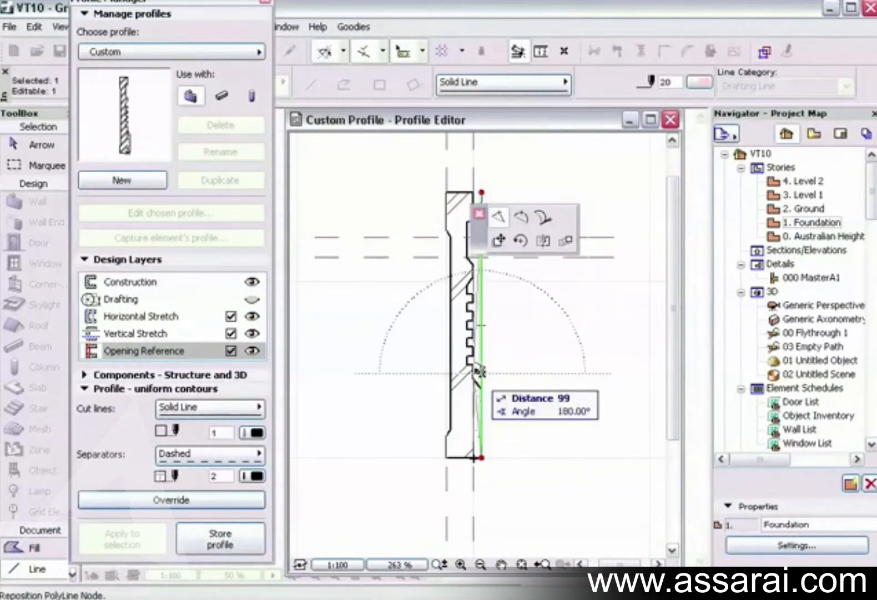
{"action": "left_click", "coordinate": [499, 240]}
{"action": "left_click", "coordinate": [473, 458]}
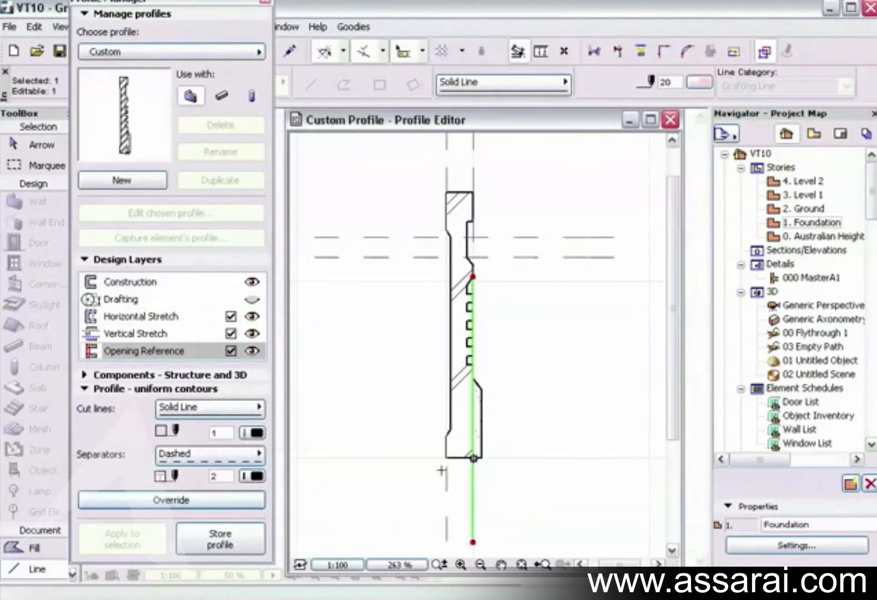
Move the inner horizontal stretch line onto the recessed inner face of the brickwork, then deselect it
{"action": "left_click", "coordinate": [447, 471], "text": "shift"}
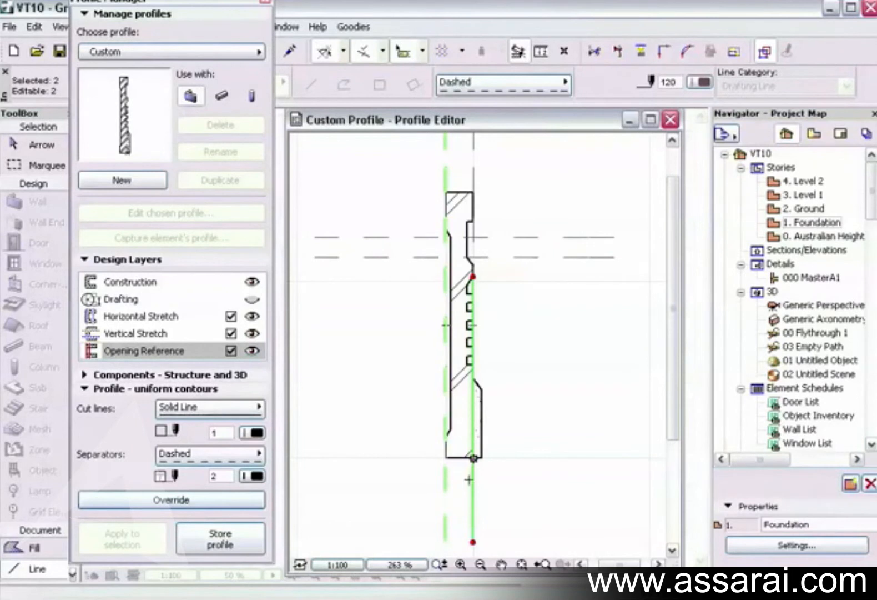
{"action": "key", "text": "Escape"}
{"action": "left_click", "coordinate": [447, 471], "text": "shift"}
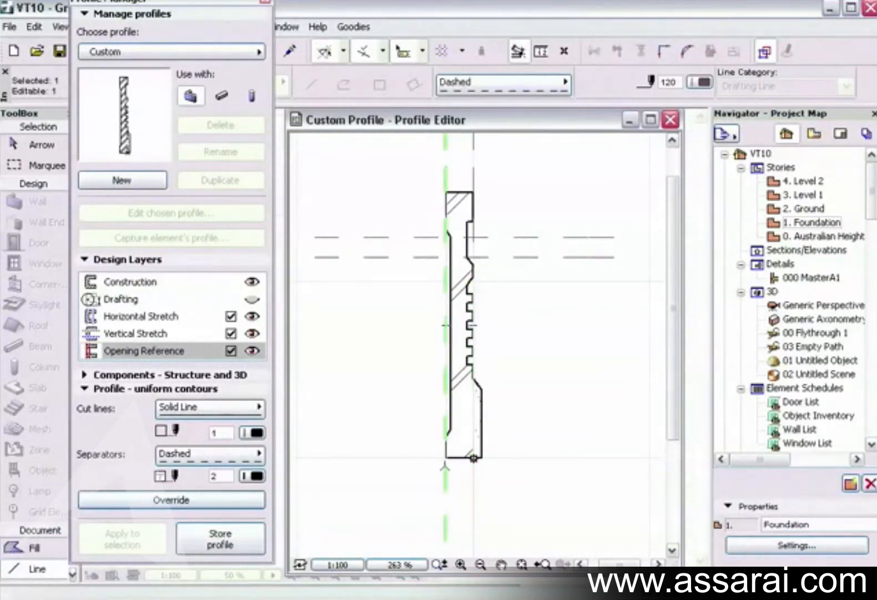
{"action": "left_click_drag", "start_coordinate": [447, 467], "coordinate": [451, 433]}
{"action": "key", "text": "Escape"}
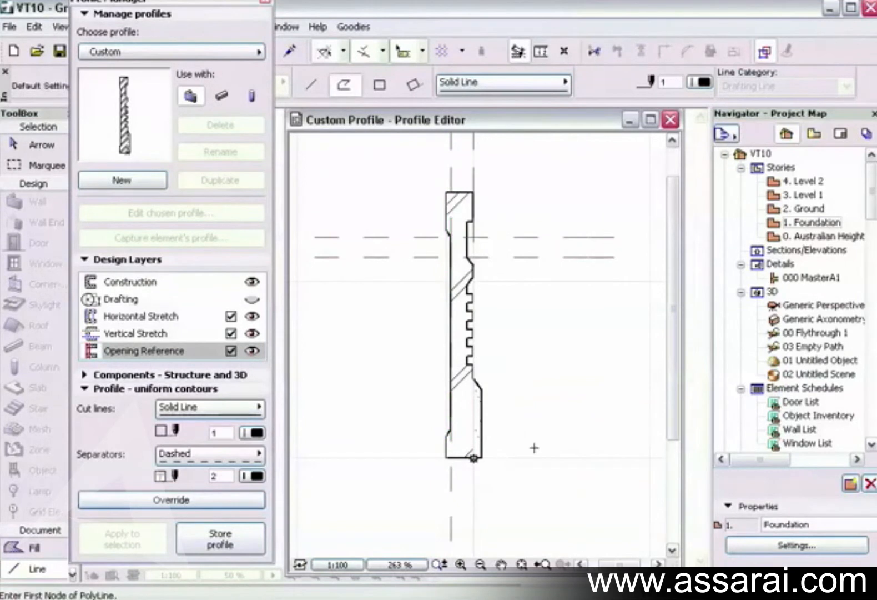
Store the custom profile under the name Old Wall
{"action": "left_click", "coordinate": [227, 543]}
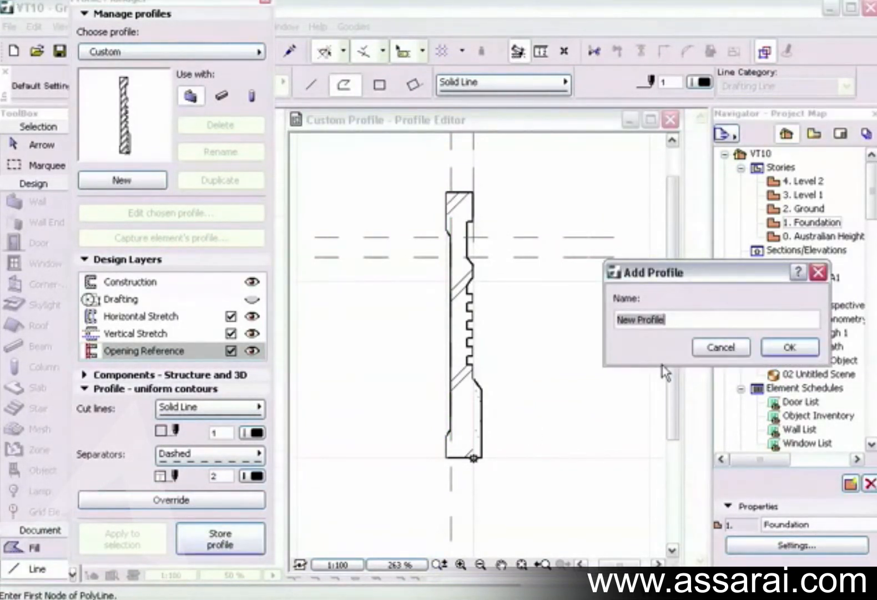
{"action": "type", "text": "Old Wall"}
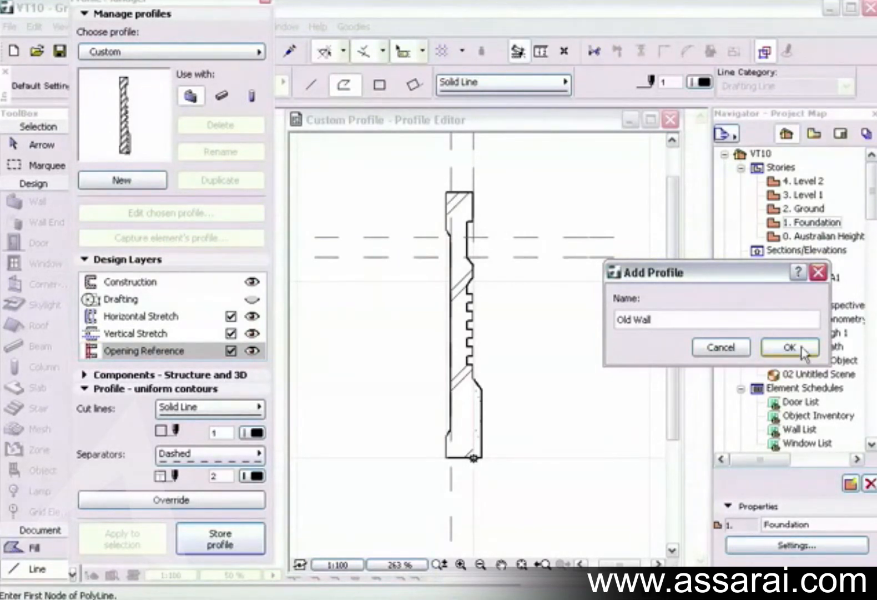
{"action": "key", "text": "Return"}
Offset the bottom edge of the cement render plinth downward by 200, store the updated profile and close the Profile Manager
{"action": "scroll", "coordinate": [473, 457], "scroll_direction": "up", "scroll_amount": 3}
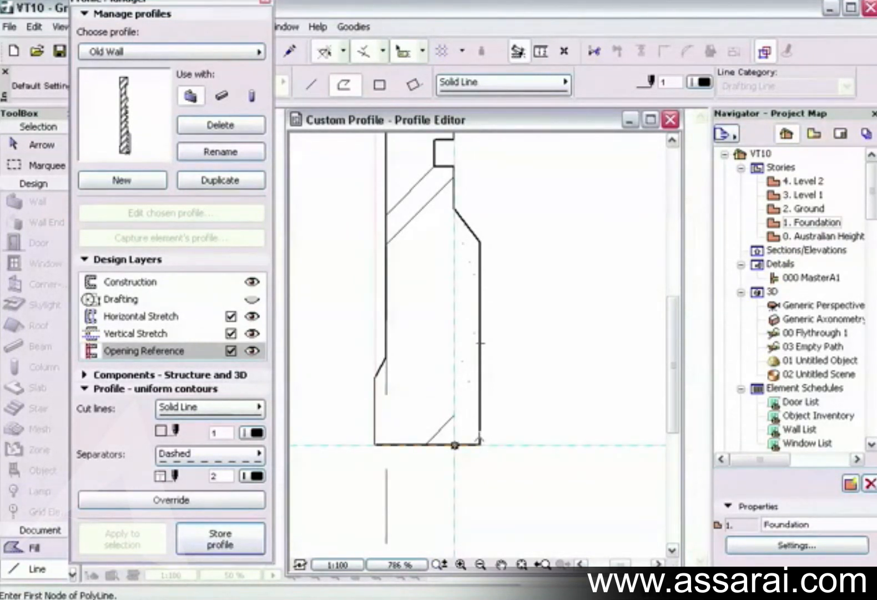
{"action": "left_click", "coordinate": [480, 443], "text": "shift"}
{"action": "left_click", "coordinate": [454, 444]}
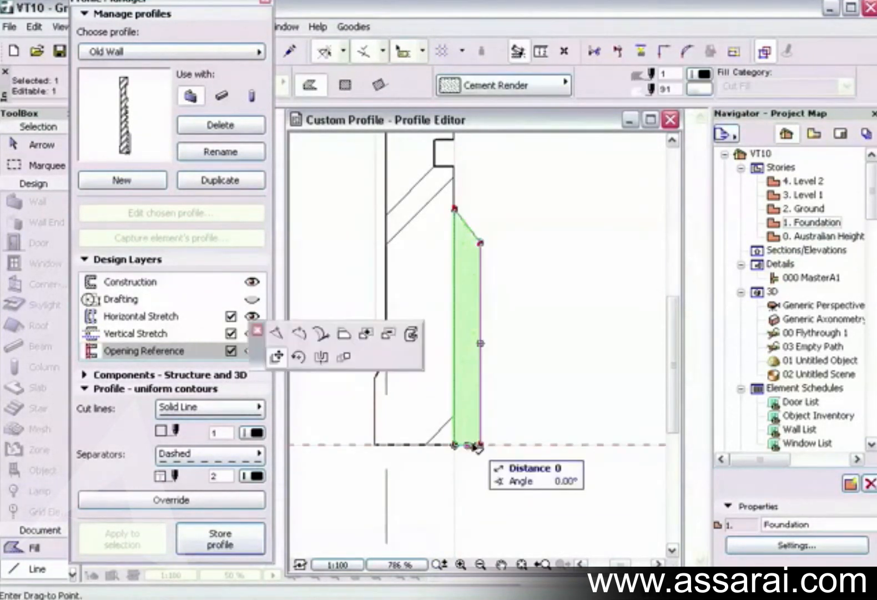
{"action": "left_click", "coordinate": [351, 333]}
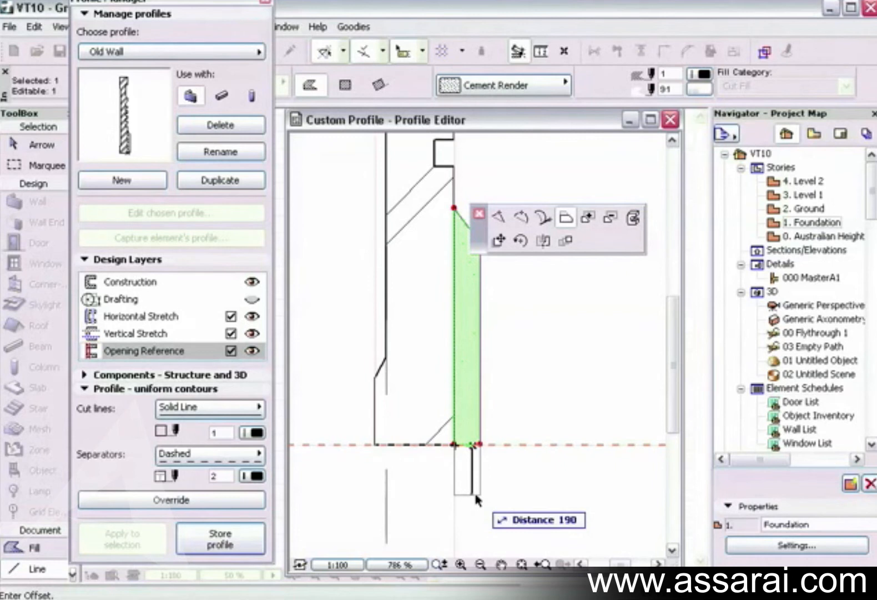
{"action": "type", "text": "200"}
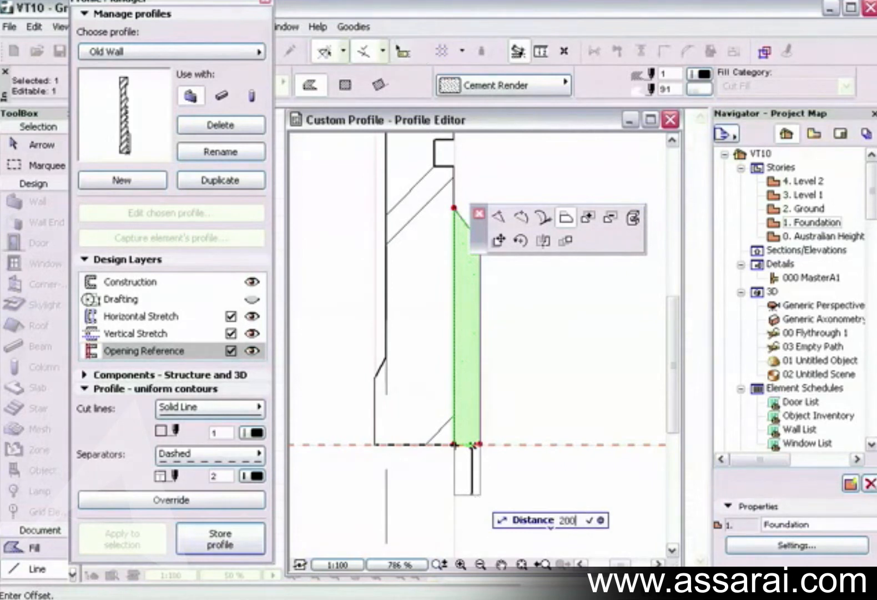
{"action": "key", "text": "Return"}
{"action": "key", "text": "Escape"}
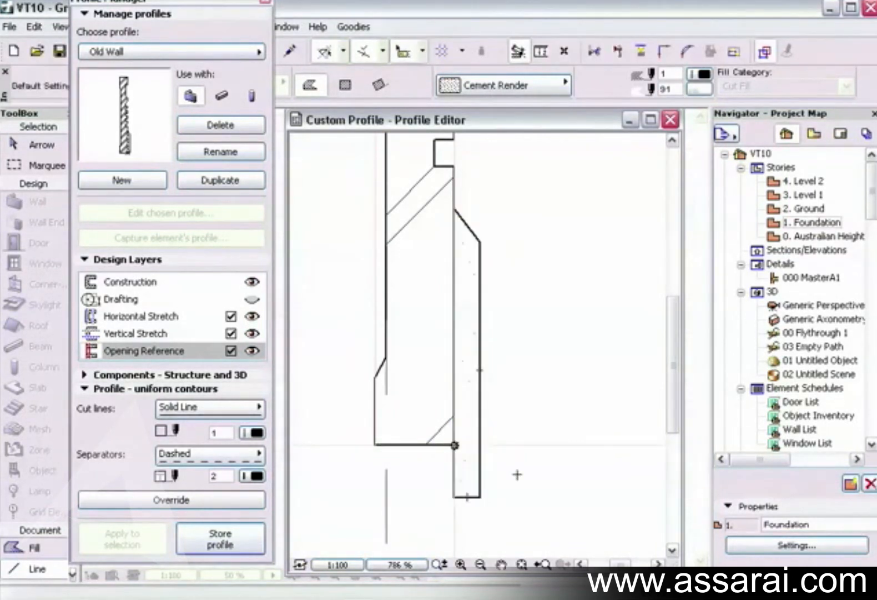
{"action": "left_click", "coordinate": [208, 540]}
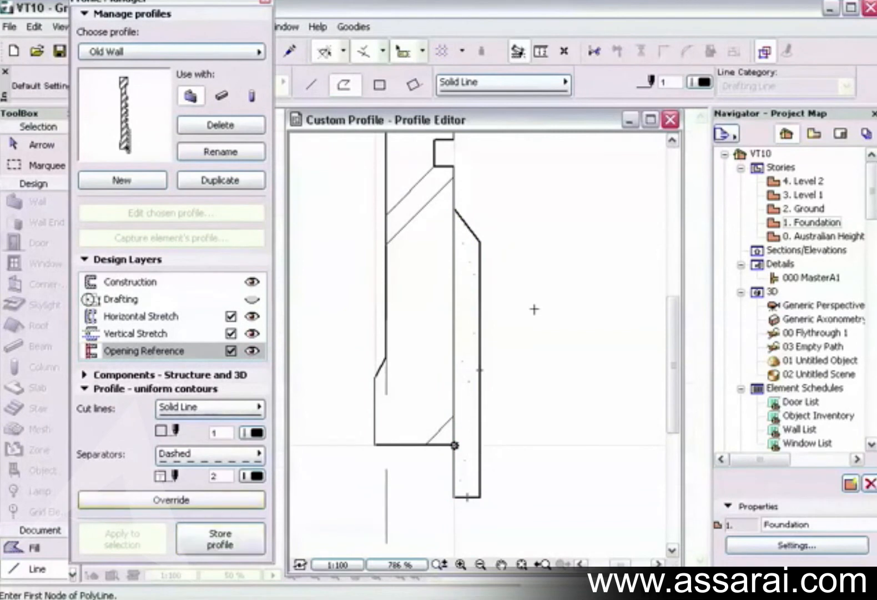
{"action": "left_click", "coordinate": [265, 3]}
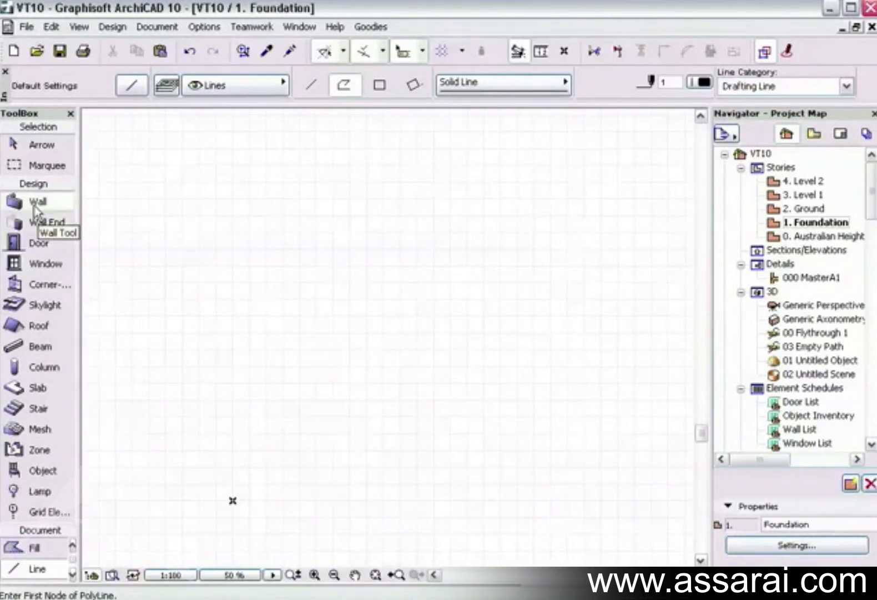
Draw a rectangular slab on the Australian Height Datum story and set the default wall to the Old Wall complex profile
{"action": "left_click", "coordinate": [38, 388]}
{"action": "left_click", "coordinate": [240, 222]}
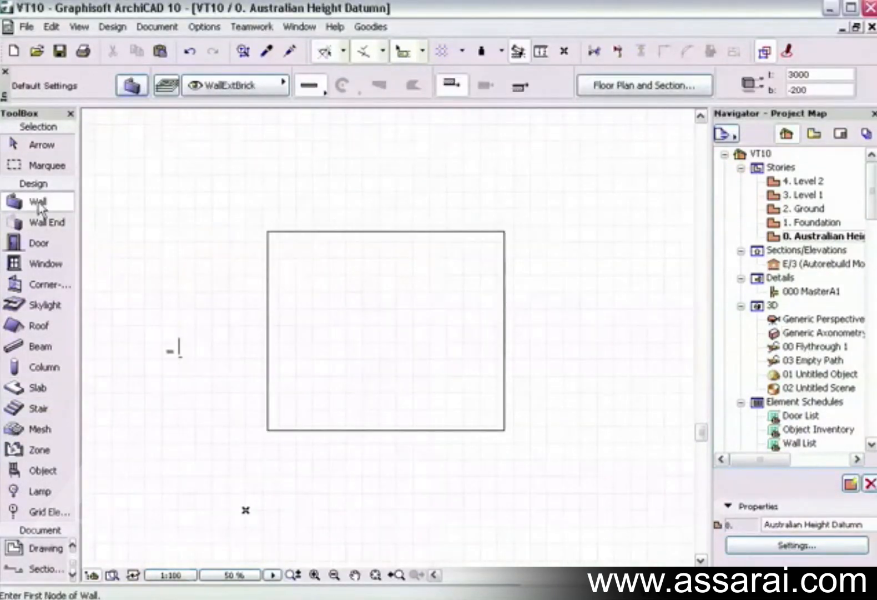
{"action": "double_click", "coordinate": [38, 204]}
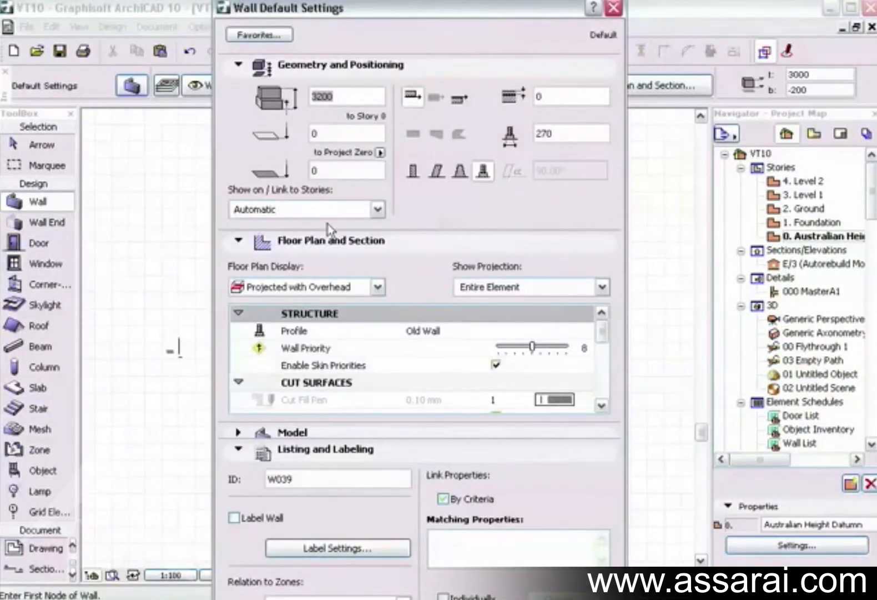
{"action": "left_click", "coordinate": [483, 174]}
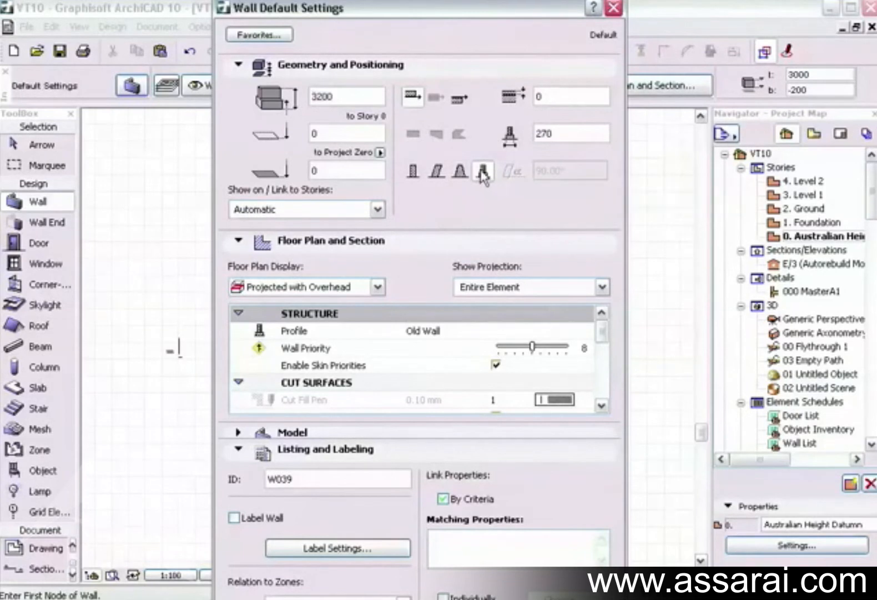
{"action": "left_click", "coordinate": [433, 338]}
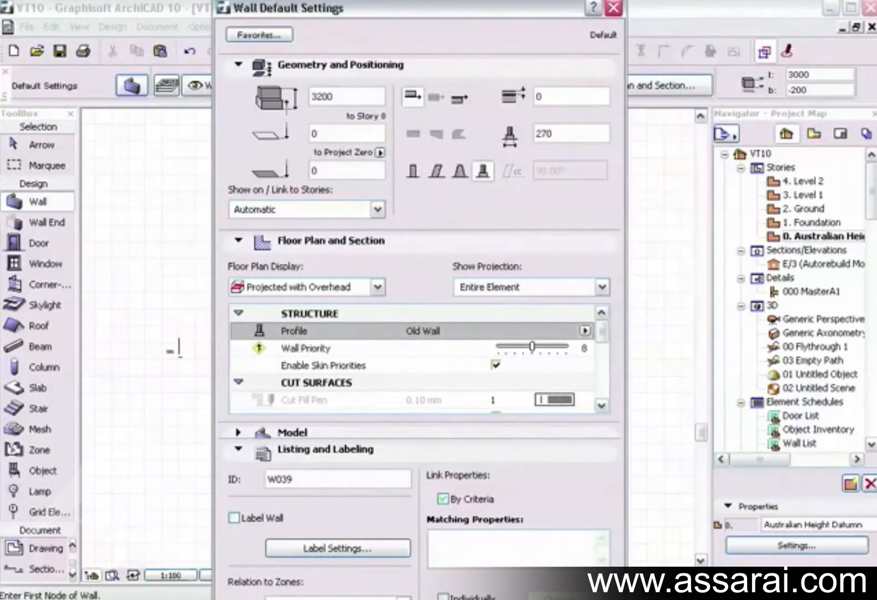
{"action": "key", "text": "Return"}
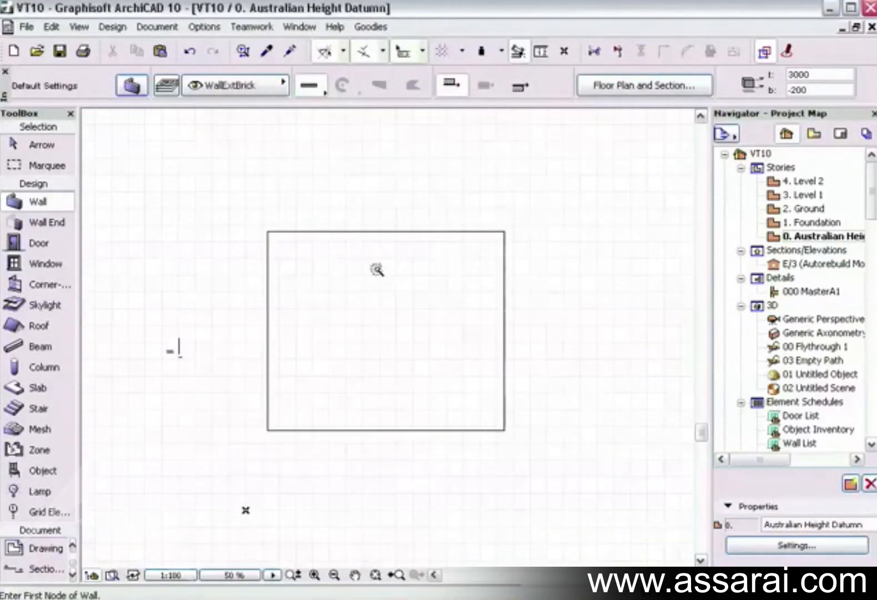
Set gravity to Gravitate to Slab and generate walls around the slab's whole outline with the Magic Wand
{"action": "left_click", "coordinate": [501, 52]}
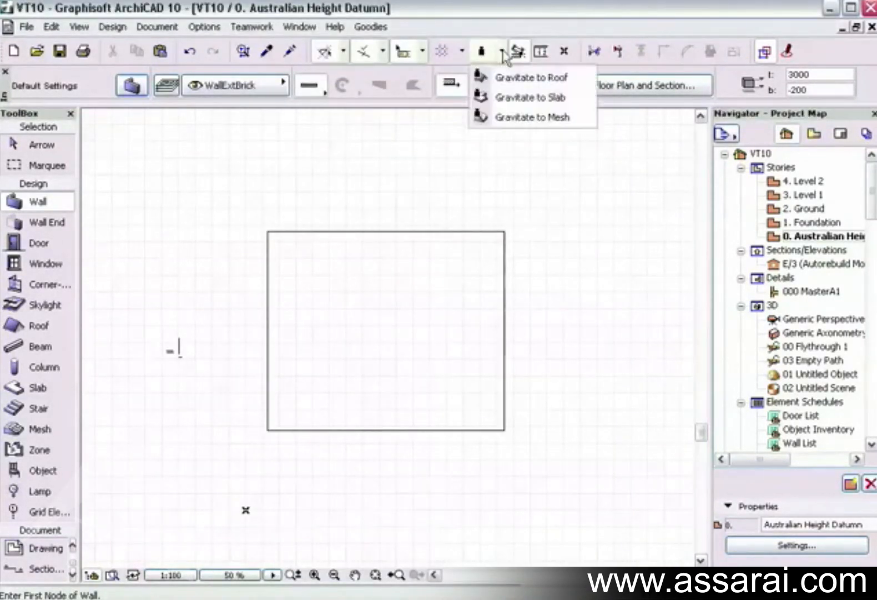
{"action": "left_click", "coordinate": [509, 104]}
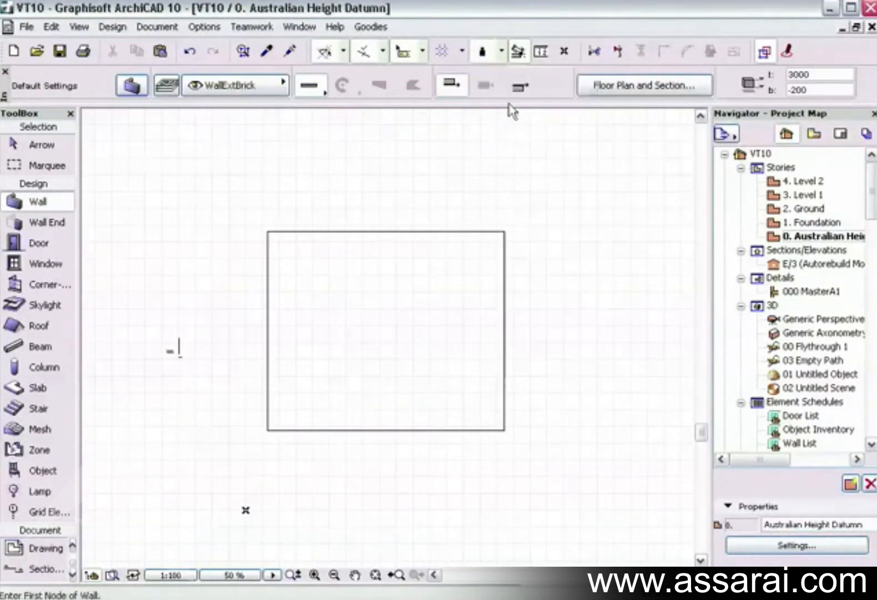
{"action": "left_click", "coordinate": [362, 268]}
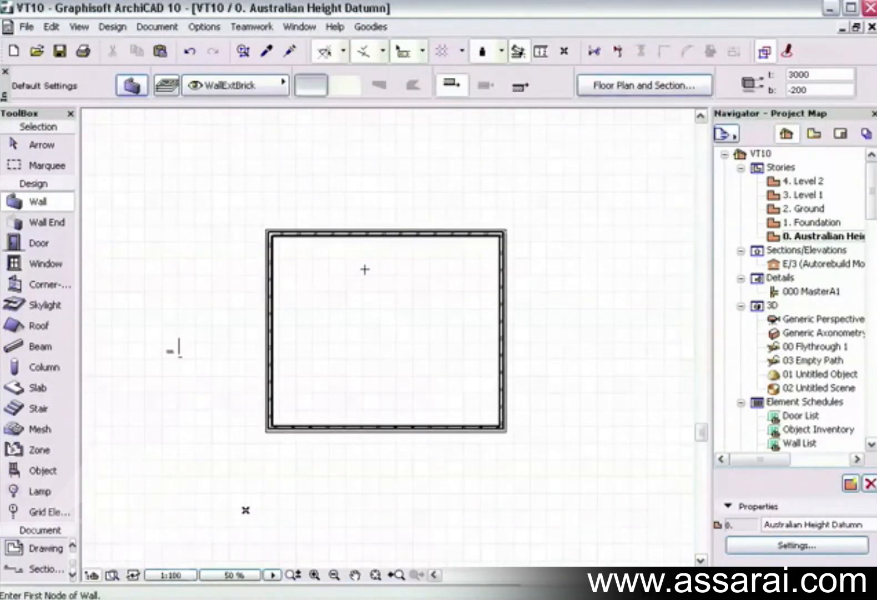
Stretch the long side wall upward in the 3D view to a height of about 3896, then deselect it
{"action": "key", "text": "F3"}
{"action": "middle_click_drag", "start_coordinate": [370, 347], "coordinate": [375, 320], "text": "shift"}
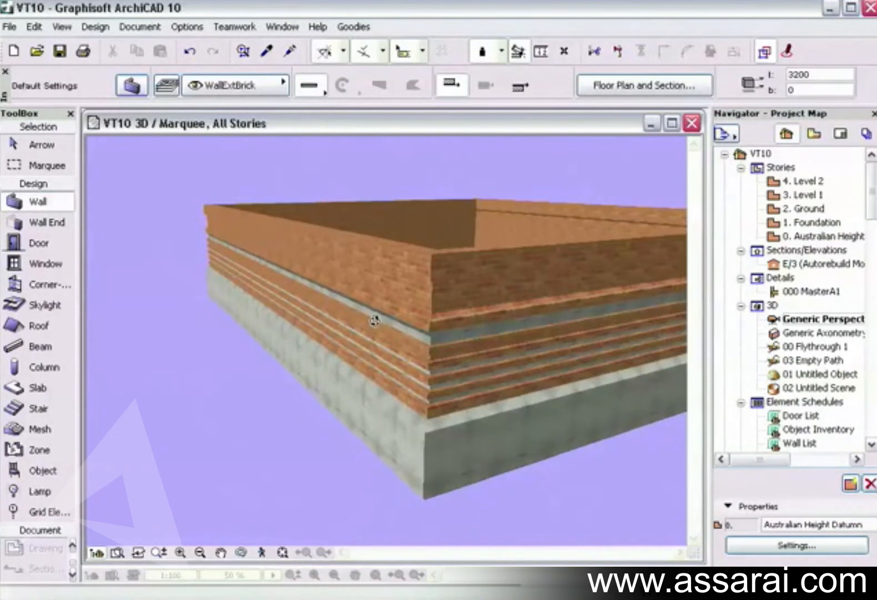
{"action": "key", "text": "ctrl+a"}
{"action": "left_click", "coordinate": [58, 146]}
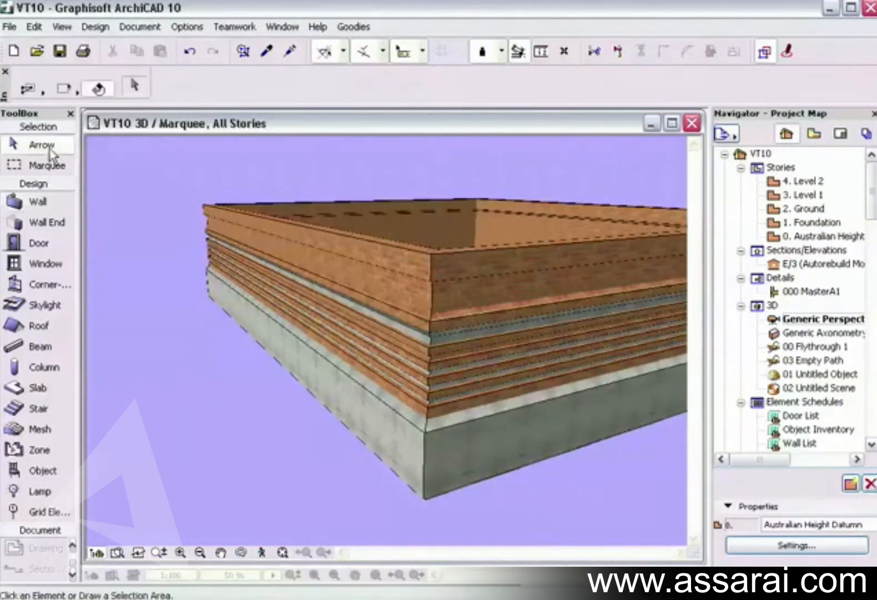
{"action": "left_click", "coordinate": [352, 271]}
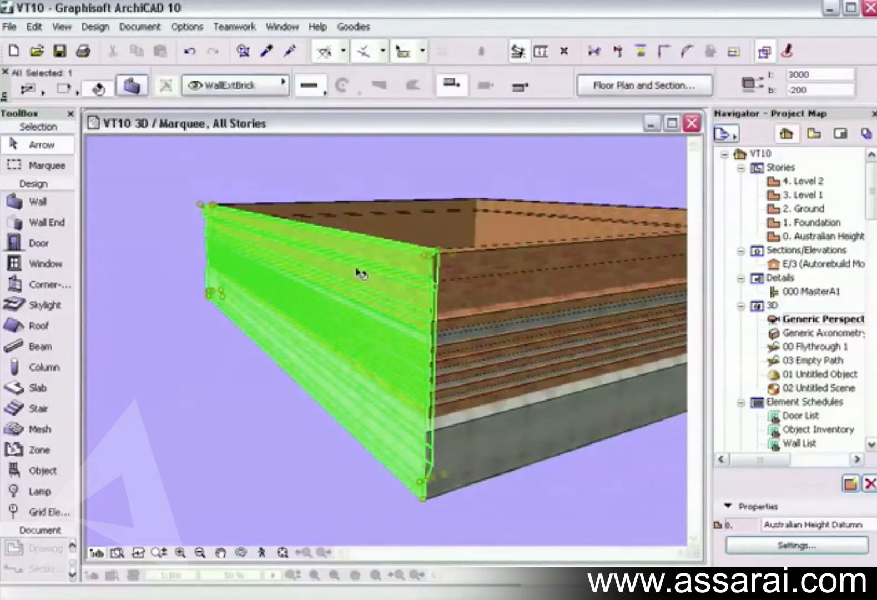
{"action": "left_click", "coordinate": [435, 256]}
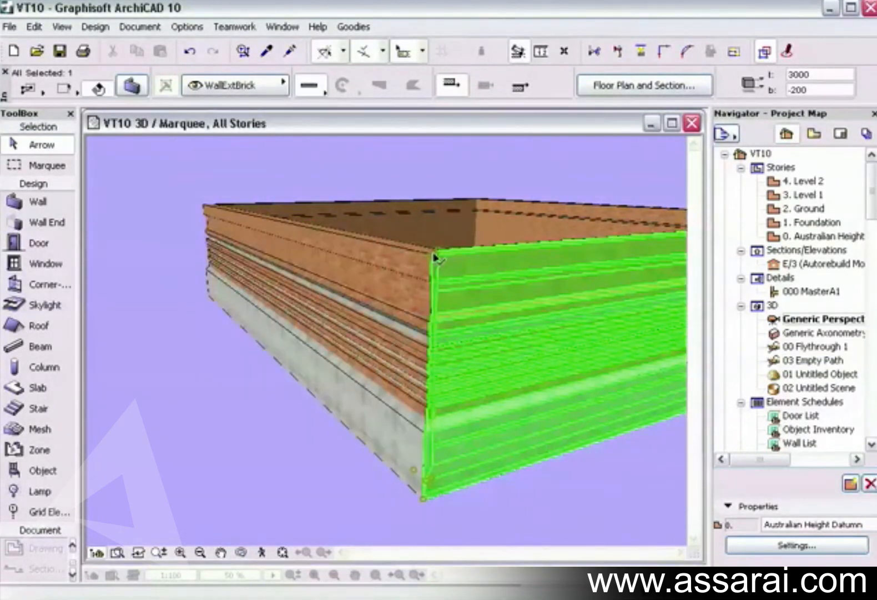
{"action": "left_click", "coordinate": [435, 256]}
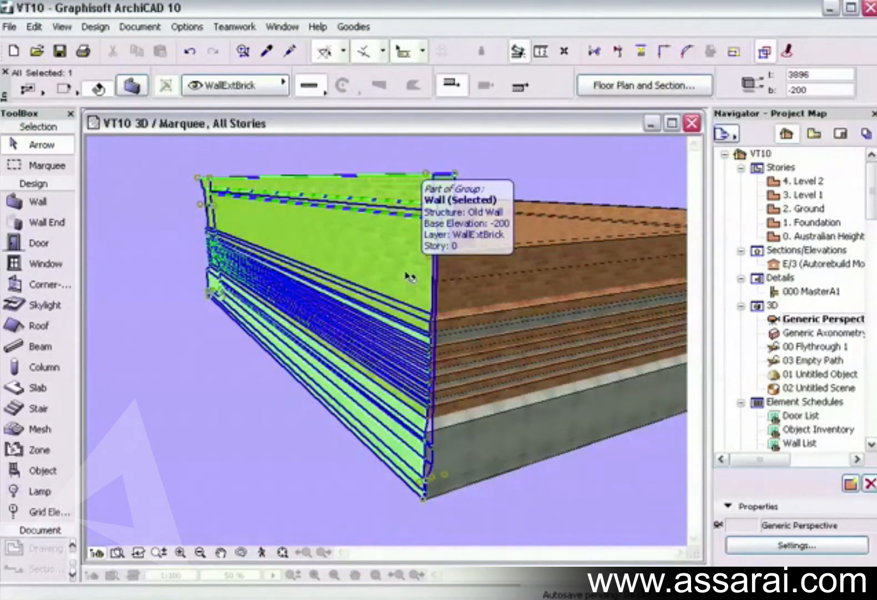
{"action": "key", "text": "Escape"}
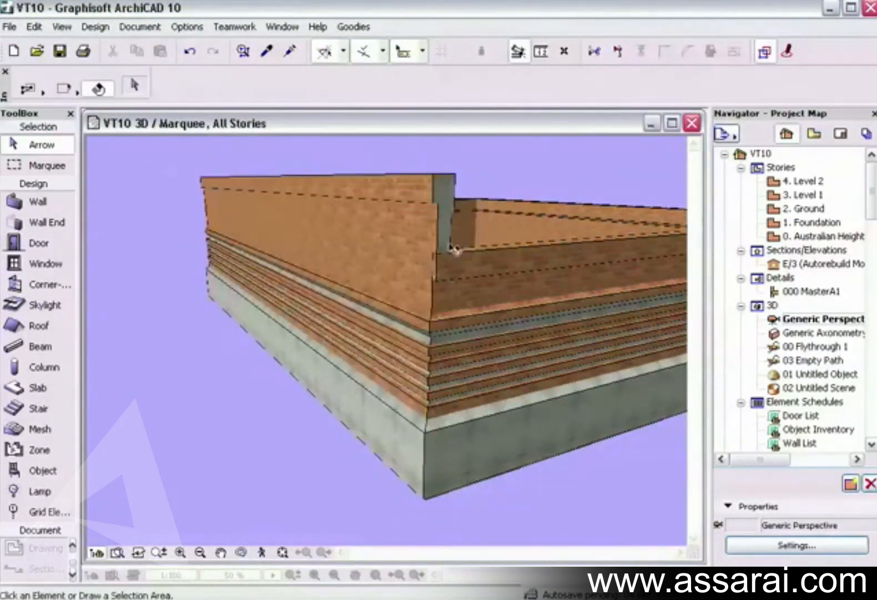
Place a 900 × 1500 W1 Casement 10 window in the lower part of the raised side wall in 3D
{"action": "middle_click_drag", "start_coordinate": [460, 298], "coordinate": [436, 328], "text": "shift"}
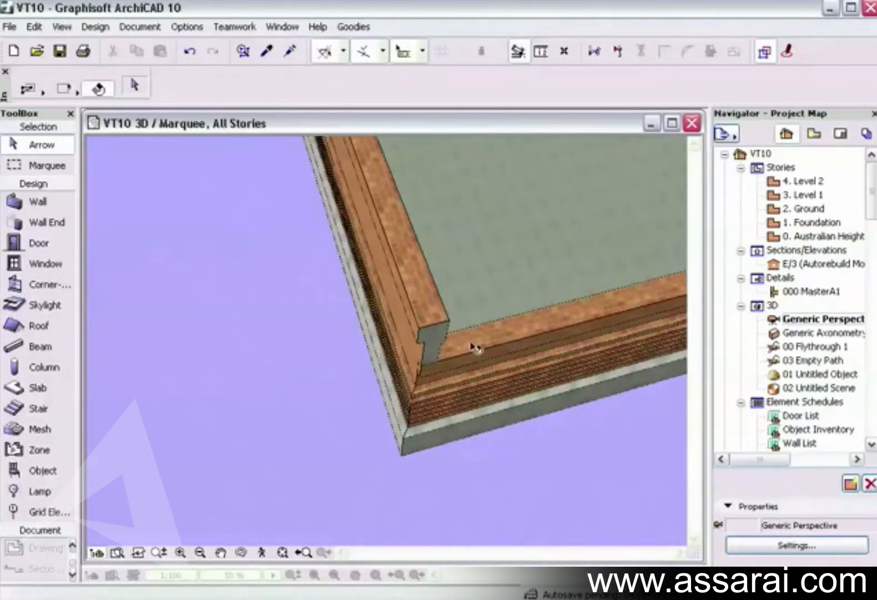
{"action": "middle_click_drag", "start_coordinate": [444, 304], "coordinate": [549, 231], "text": "shift"}
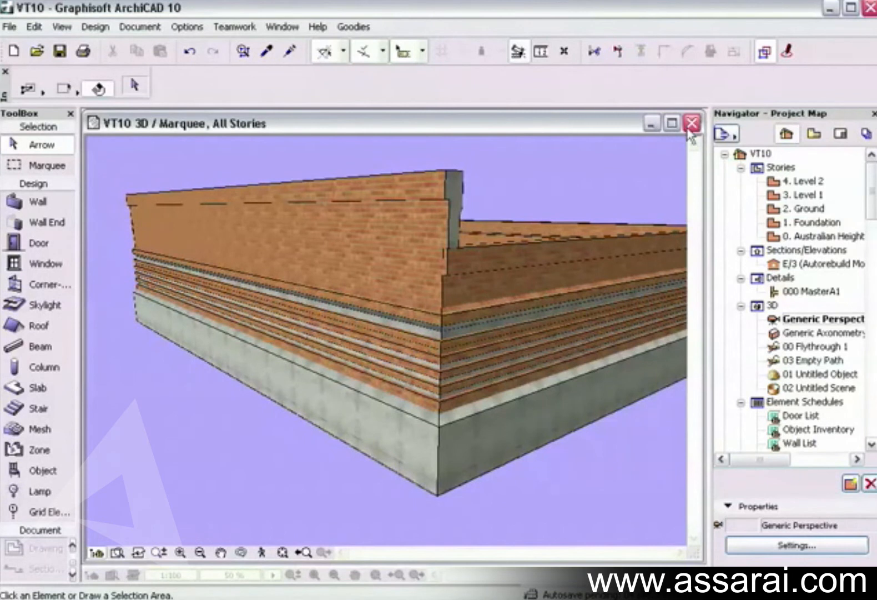
{"action": "left_click", "coordinate": [38, 266]}
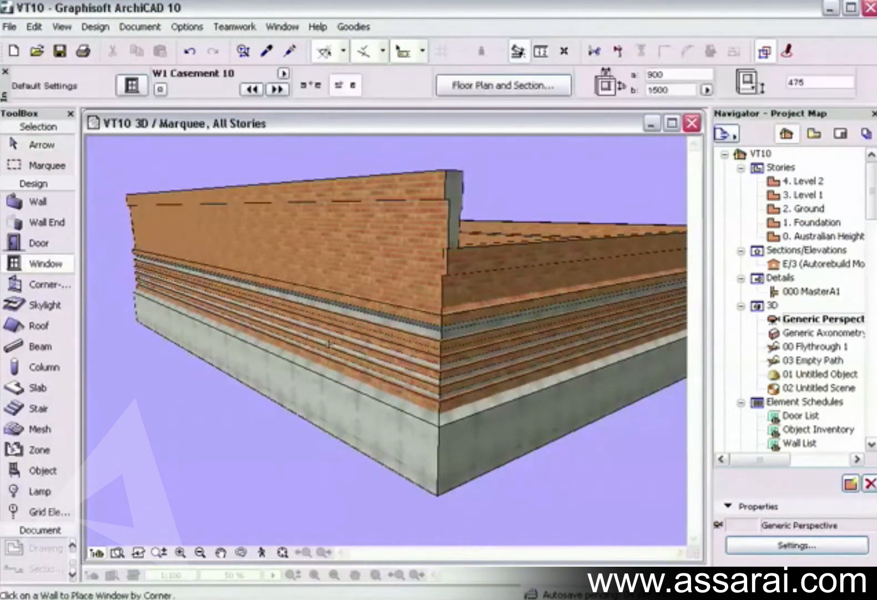
{"action": "left_click", "coordinate": [311, 424]}
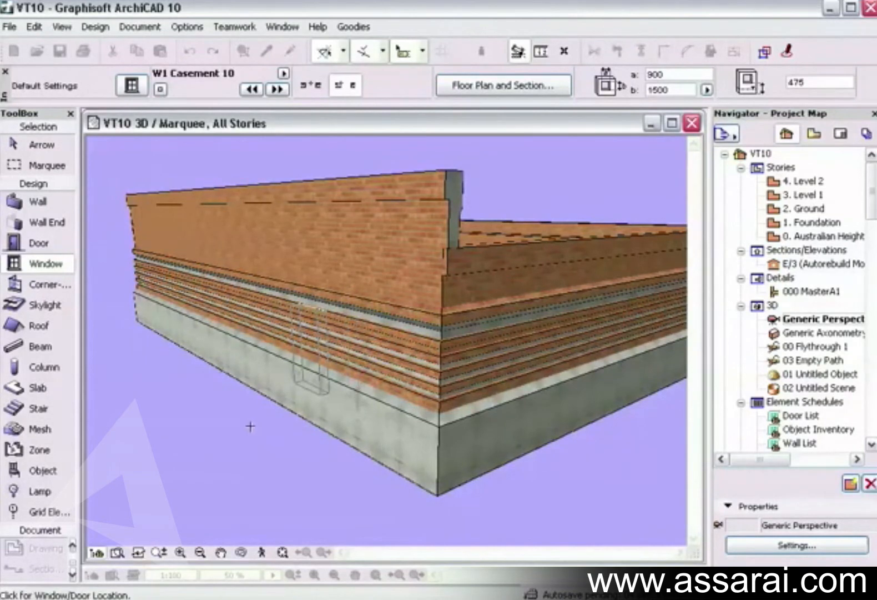
{"action": "left_click", "coordinate": [251, 426]}
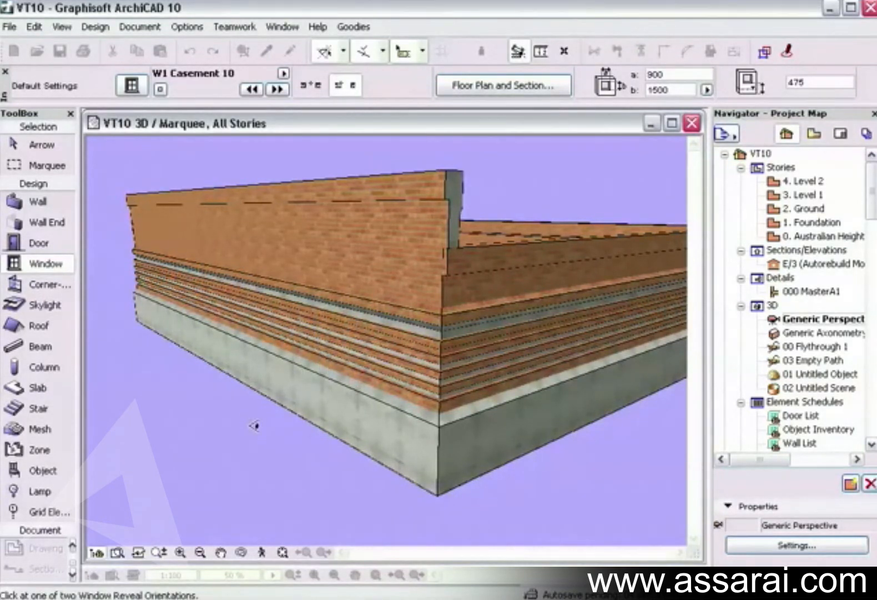
{"action": "left_click", "coordinate": [254, 426]}
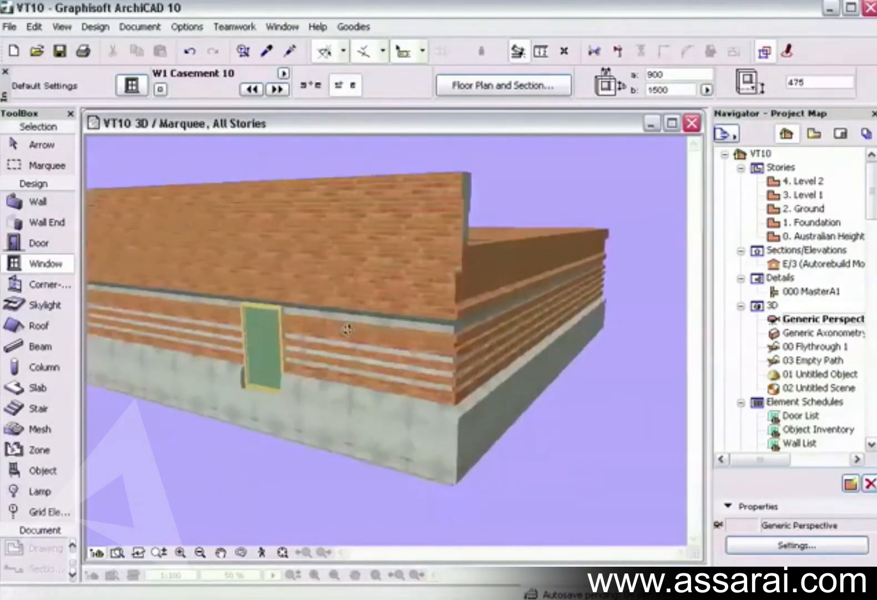
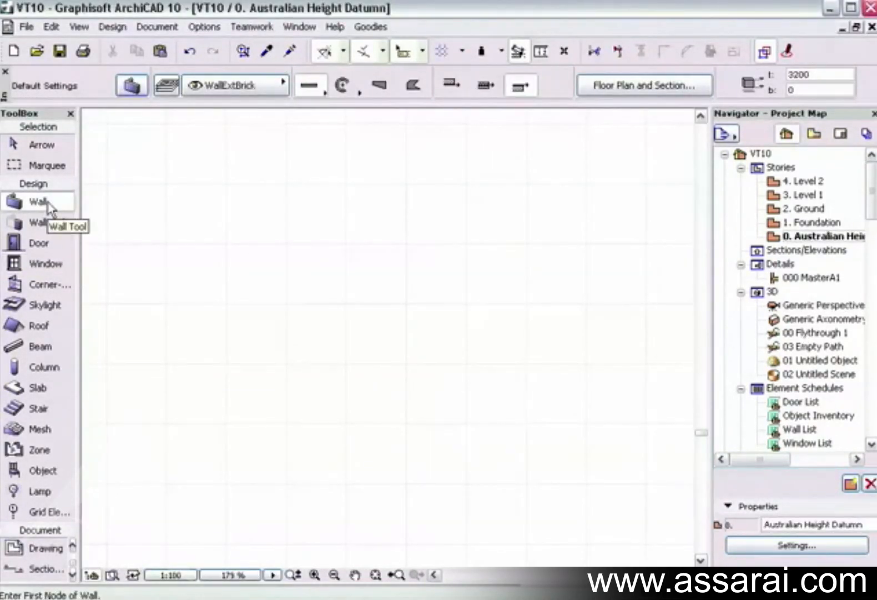
{"action": "left_click", "coordinate": [113, 27]}
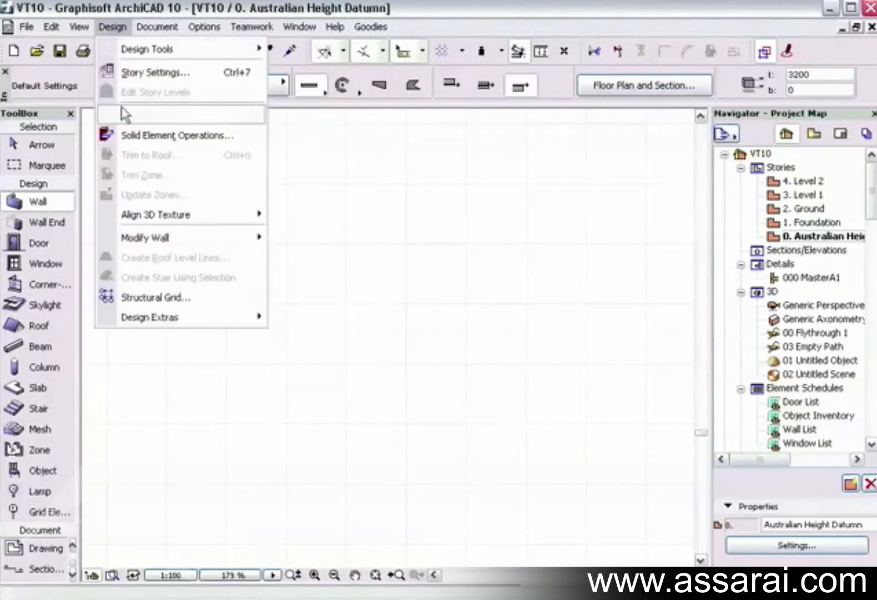
{"action": "mouse_move", "coordinate": [234, 116]}
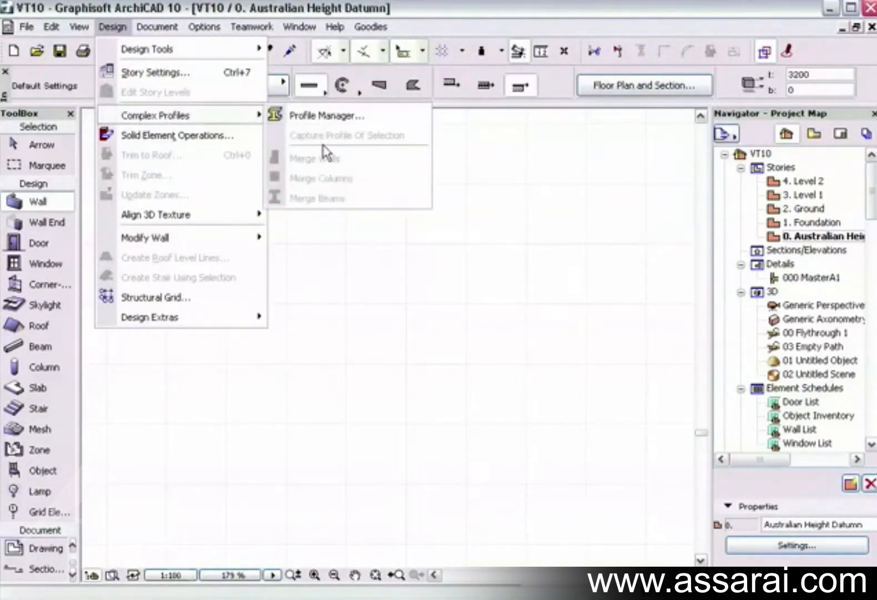
{"action": "left_click", "coordinate": [463, 159]}
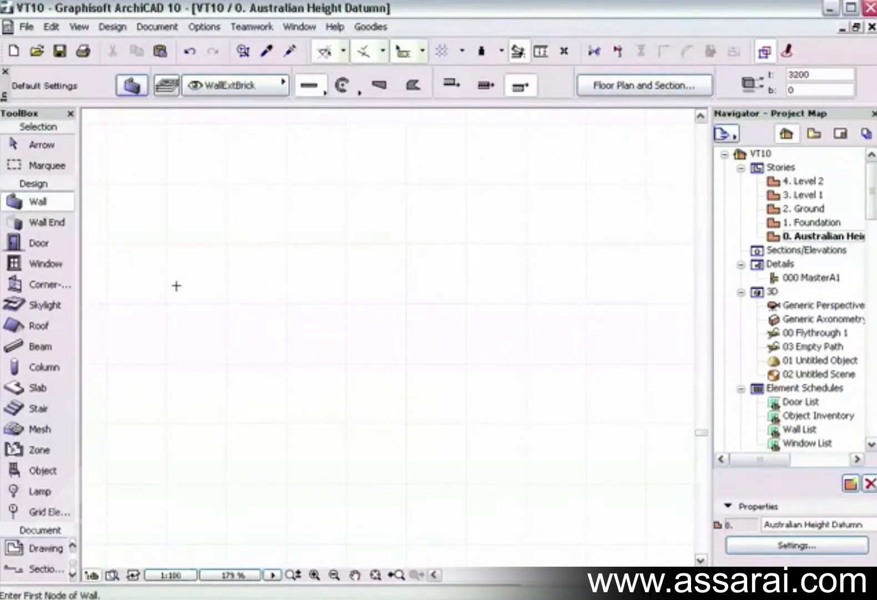
Set the default wall height to 3000 and draw one straight horizontal wall on the empty floor plan
{"action": "left_click", "coordinate": [794, 74]}
{"action": "type", "text": "3"}
{"action": "key", "text": "Return"}
{"action": "left_click", "coordinate": [195, 283]}
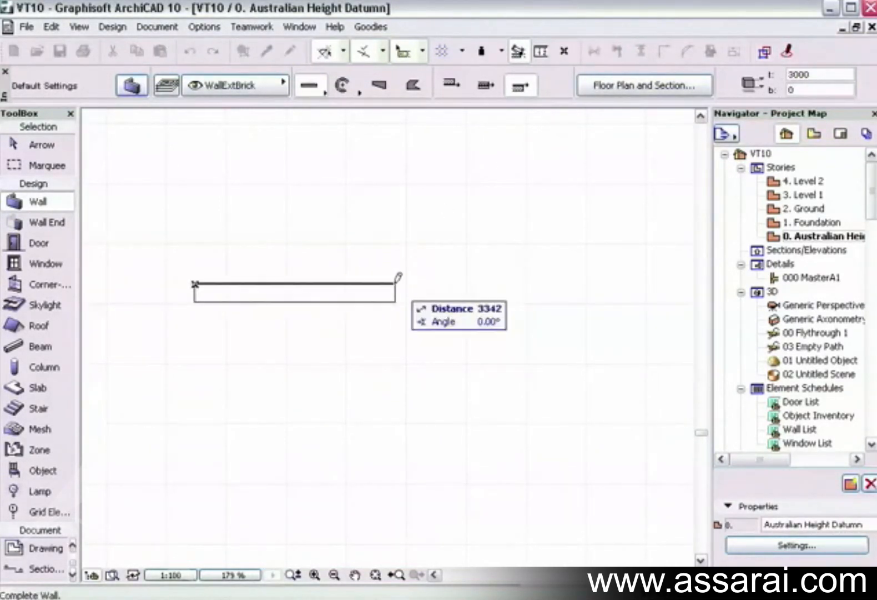
{"action": "left_click", "coordinate": [424, 284]}
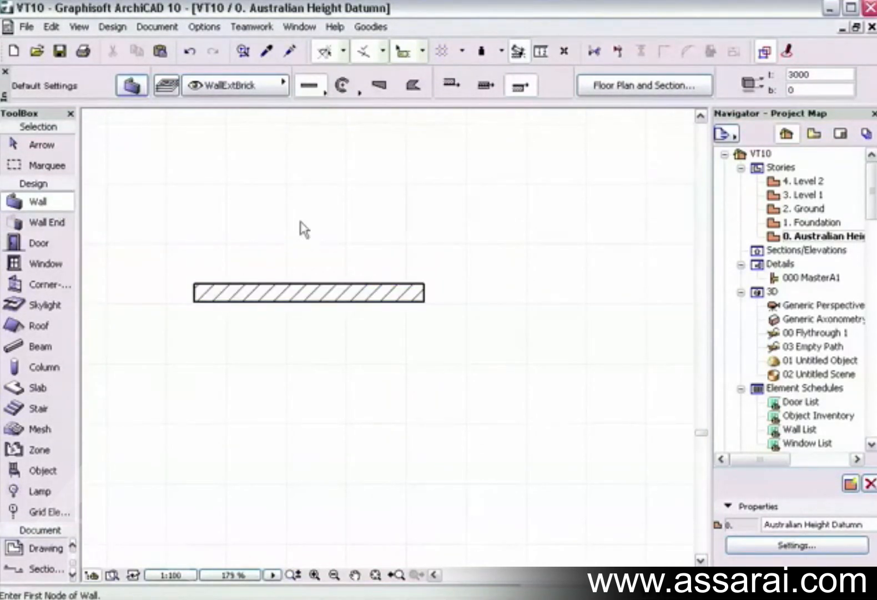
Set the default wall to 500 high and 200 thick, and draw one along the full lower edge of the existing wall
{"action": "key", "text": "ctrl+t"}
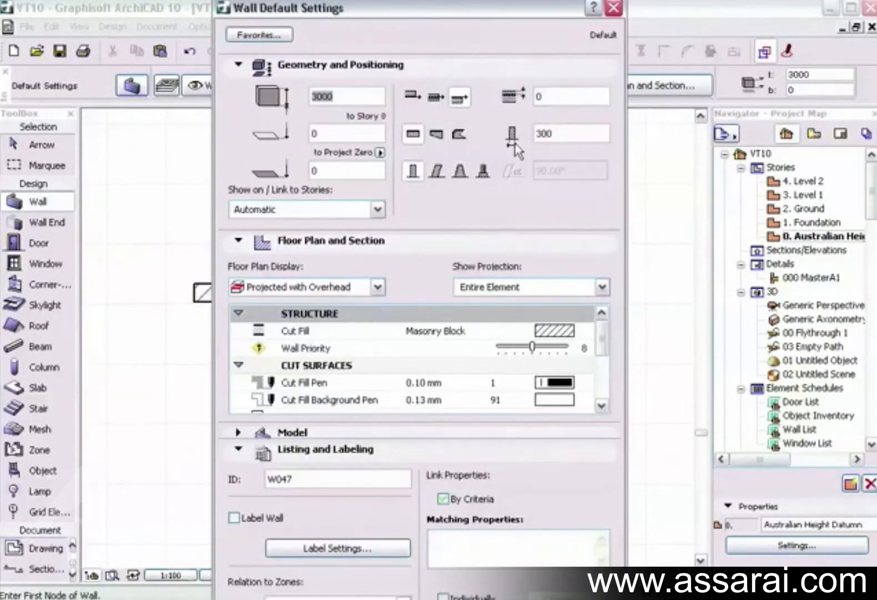
{"action": "left_click", "coordinate": [351, 99]}
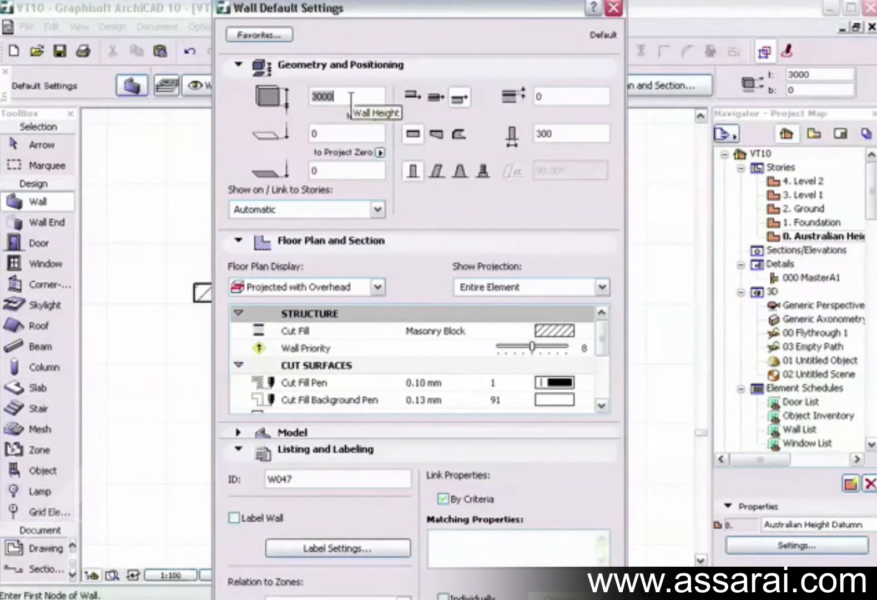
{"action": "type", "text": "5"}
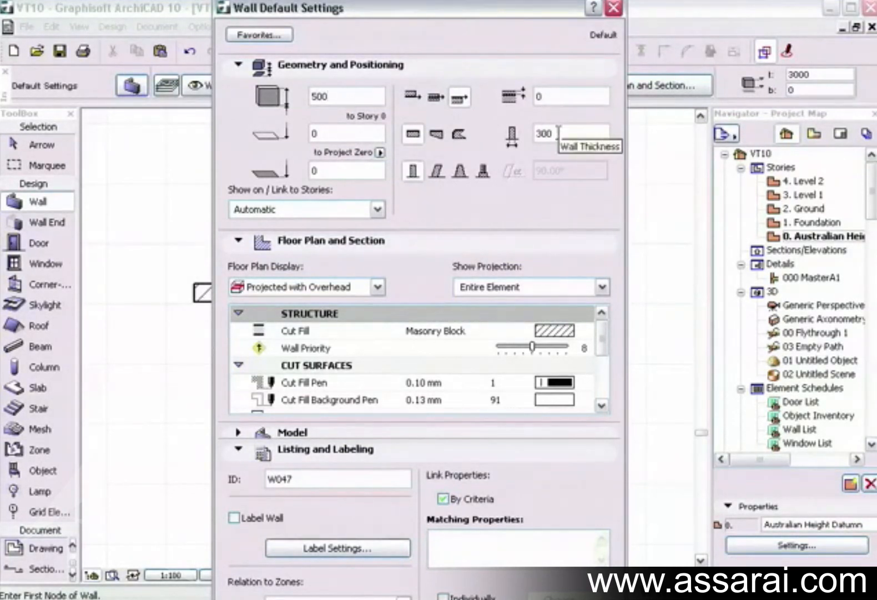
{"action": "double_click", "coordinate": [558, 134]}
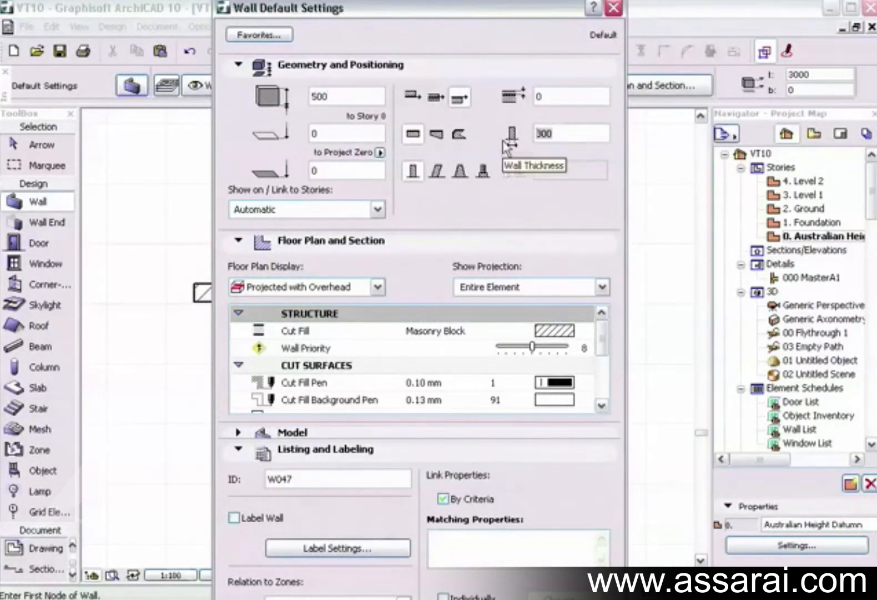
{"action": "type", "text": "200"}
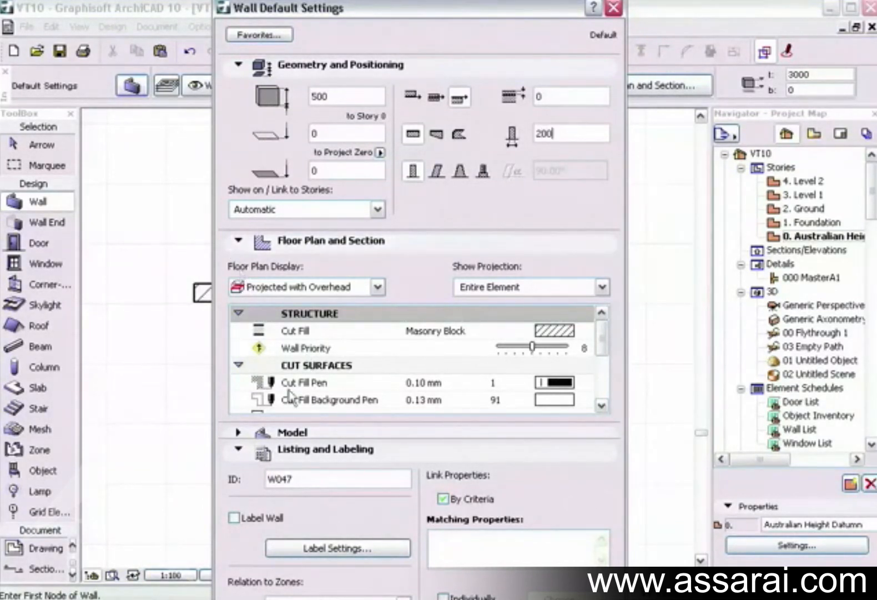
{"action": "left_click", "coordinate": [238, 449]}
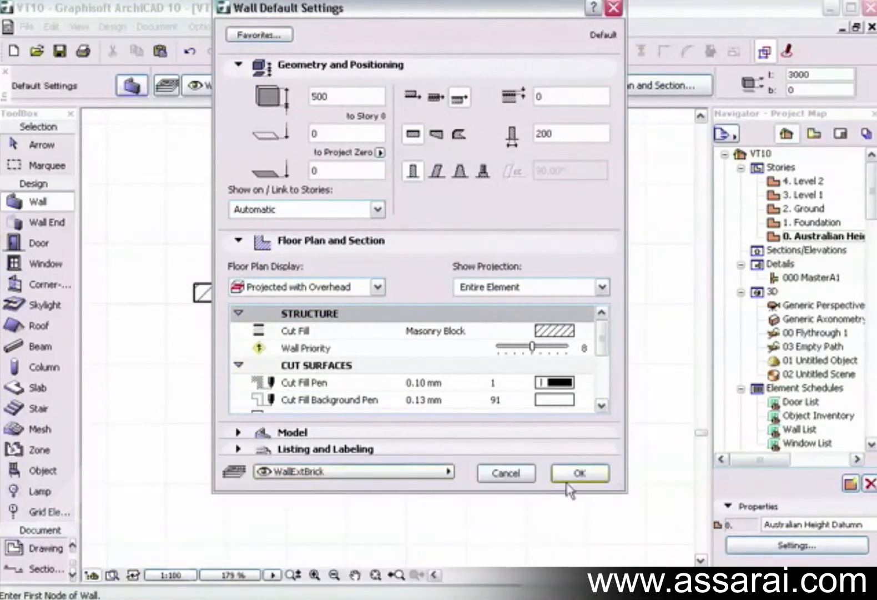
{"action": "left_click", "coordinate": [574, 476]}
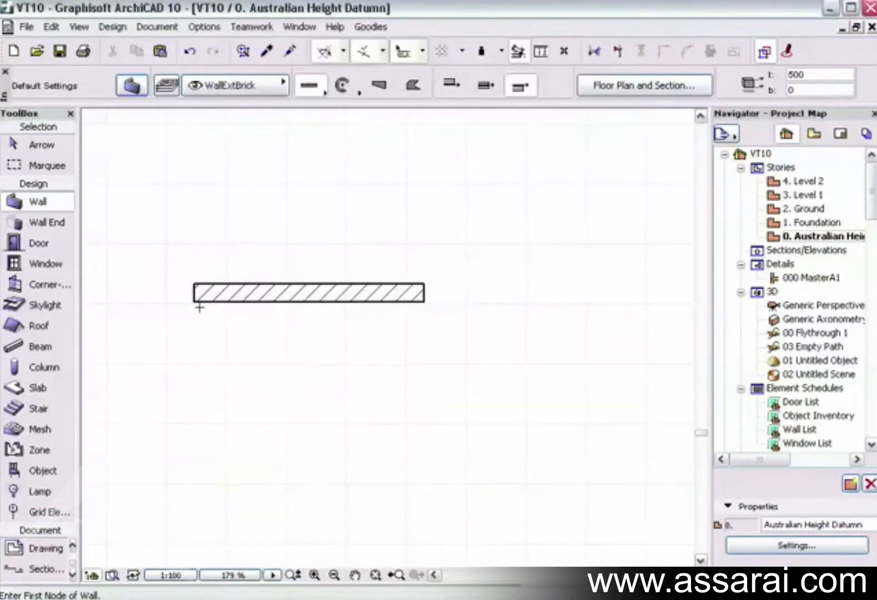
{"action": "left_click", "coordinate": [196, 301]}
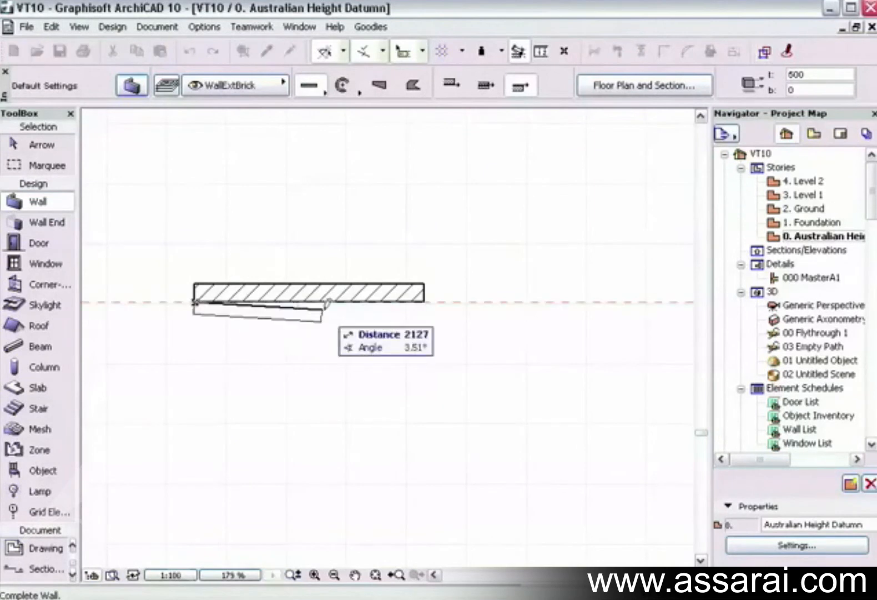
{"action": "left_click", "coordinate": [425, 295]}
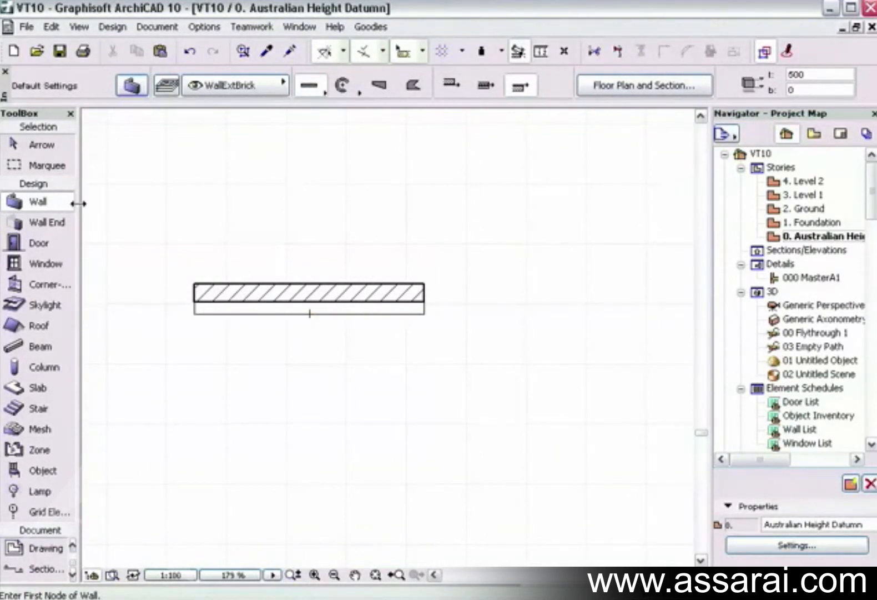
Set the default wall to 300 high at base elevation 2700, and draw one along the full upper edge of the first wall
{"action": "double_click", "coordinate": [48, 204]}
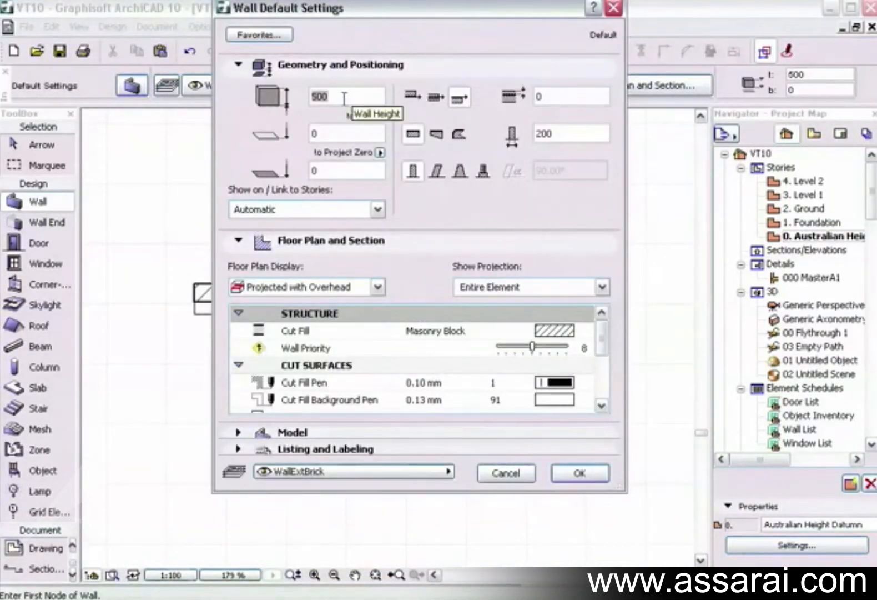
{"action": "type", "text": "30"}
{"action": "left_click", "coordinate": [336, 135]}
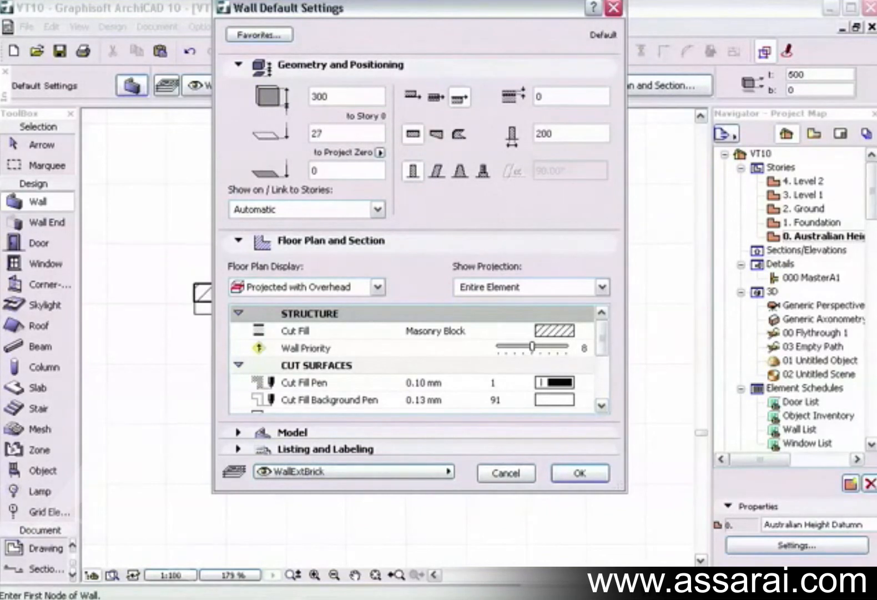
{"action": "left_click", "coordinate": [577, 136]}
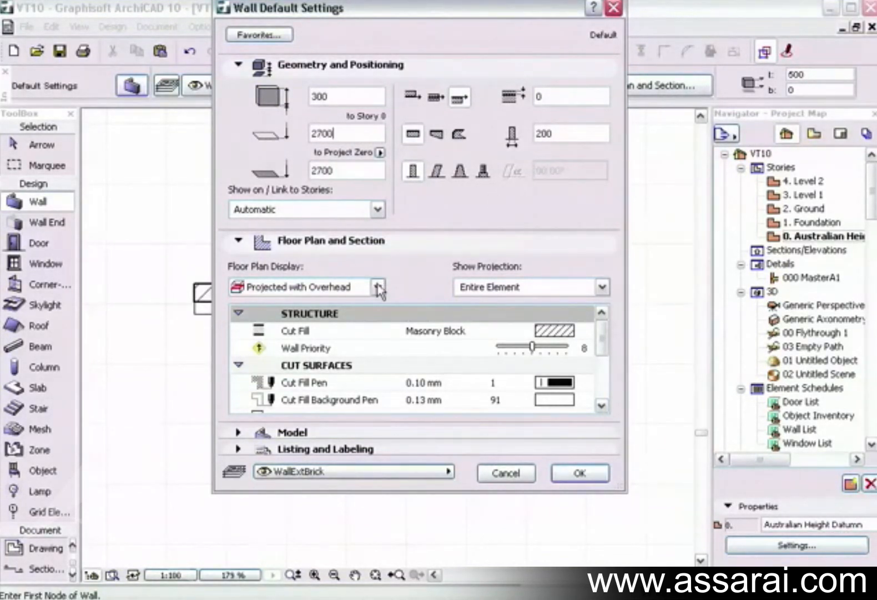
{"action": "key", "text": "Return"}
{"action": "key", "text": "ctrl+t"}
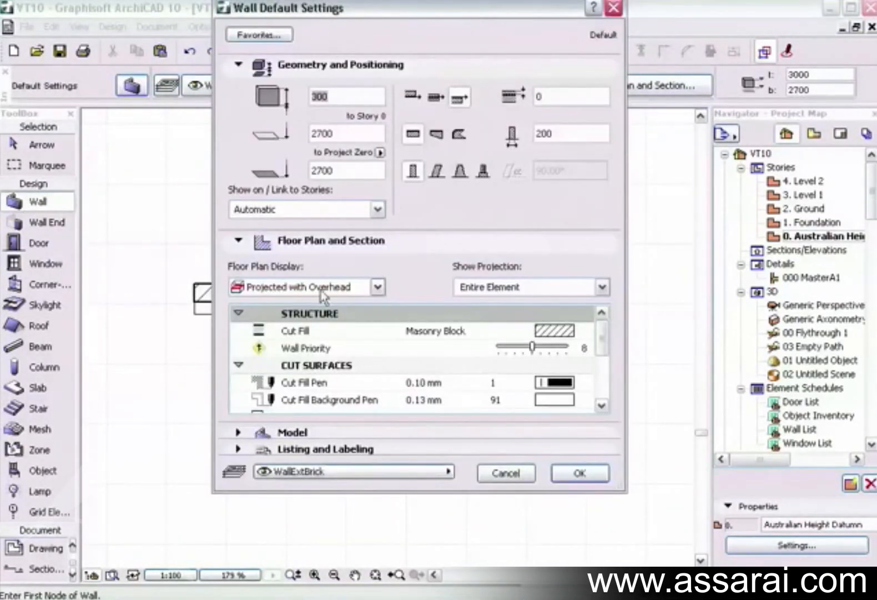
{"action": "left_click", "coordinate": [605, 477]}
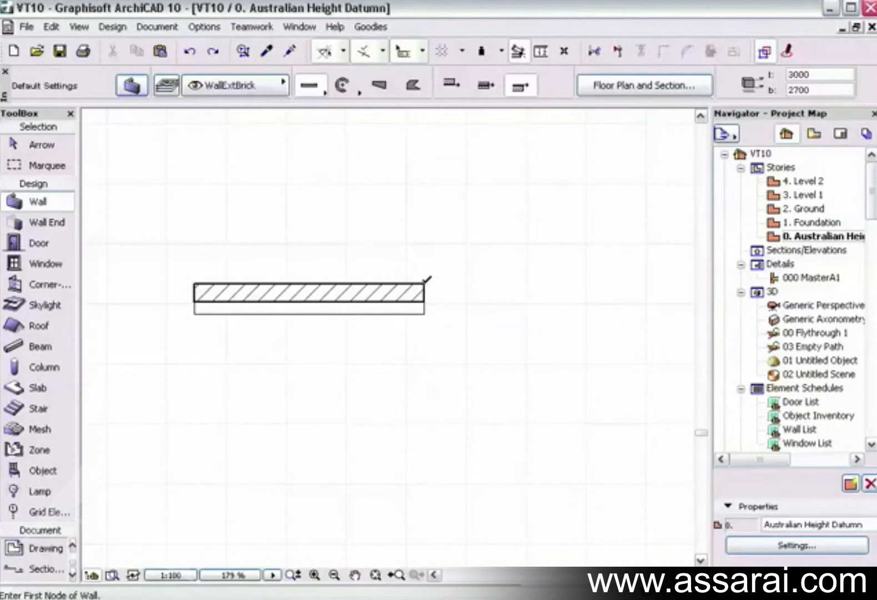
{"action": "left_click", "coordinate": [425, 283]}
{"action": "left_click", "coordinate": [195, 283]}
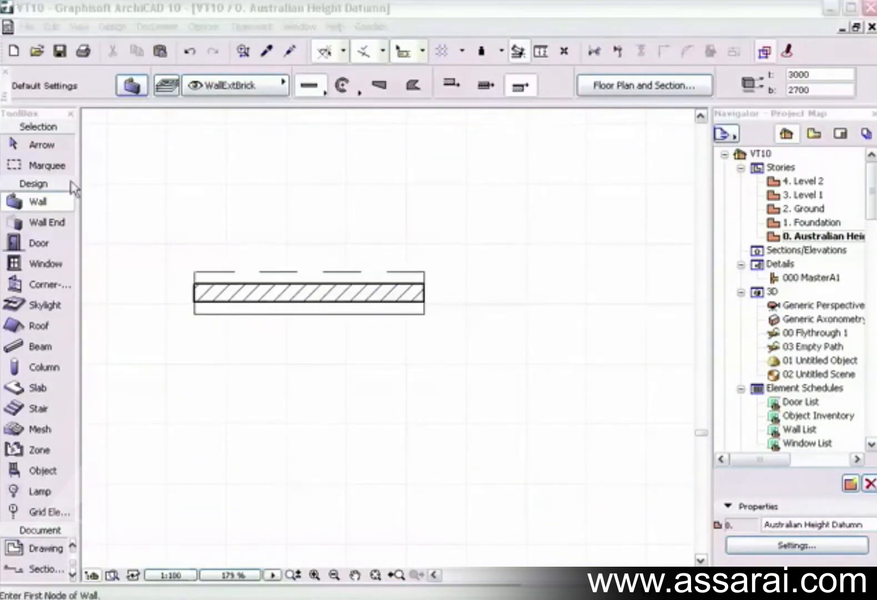
Select all three walls on the floor plan and show them in the 3D view
{"action": "left_click", "coordinate": [42, 145]}
{"action": "left_click", "coordinate": [131, 163]}
{"action": "left_click", "coordinate": [272, 387]}
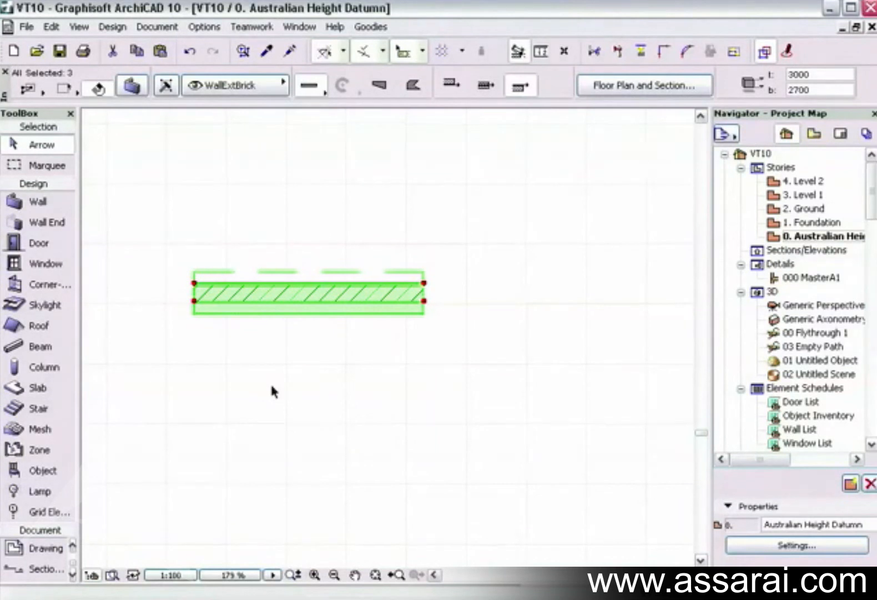
{"action": "key", "text": "F5"}
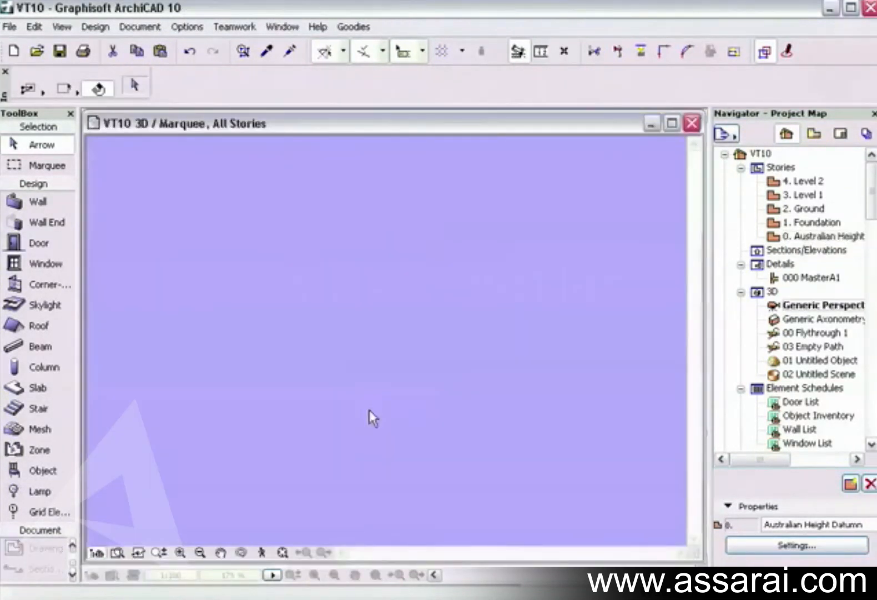
{"action": "left_click_drag", "start_coordinate": [484, 306], "coordinate": [495, 350]}
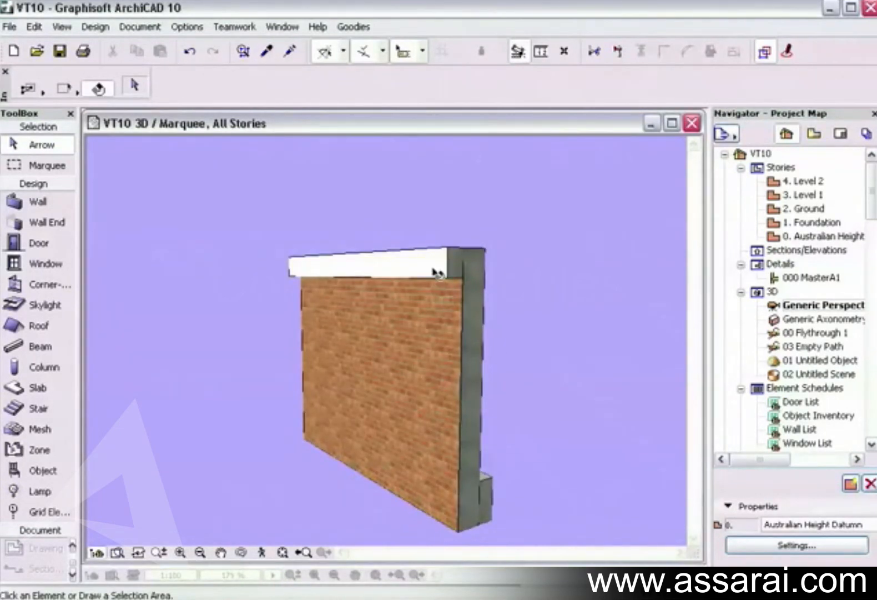
Select the cap, main and base walls one by one in 3D to examine them as separate elements, and return to the floor plan
{"action": "left_click", "coordinate": [439, 273]}
{"action": "left_click", "coordinate": [474, 332]}
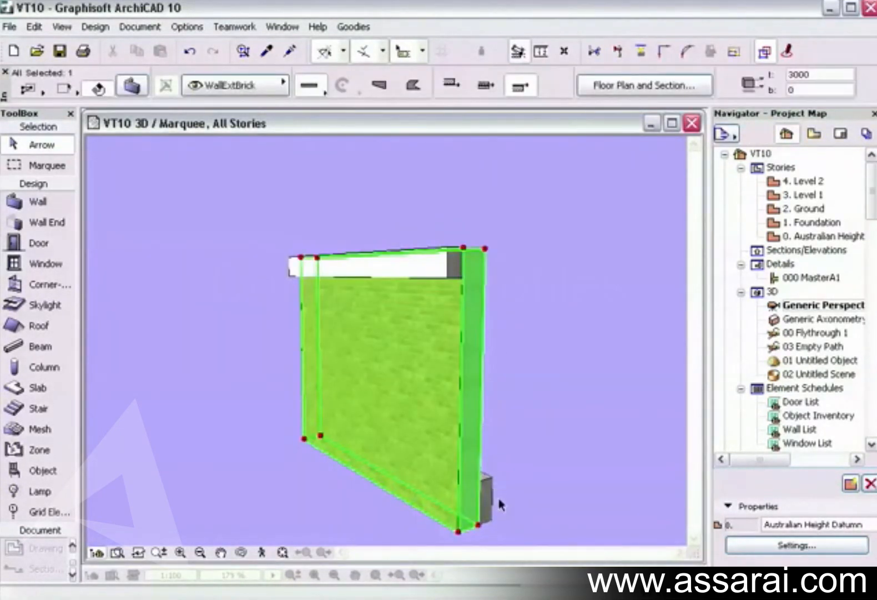
{"action": "left_click", "coordinate": [494, 493]}
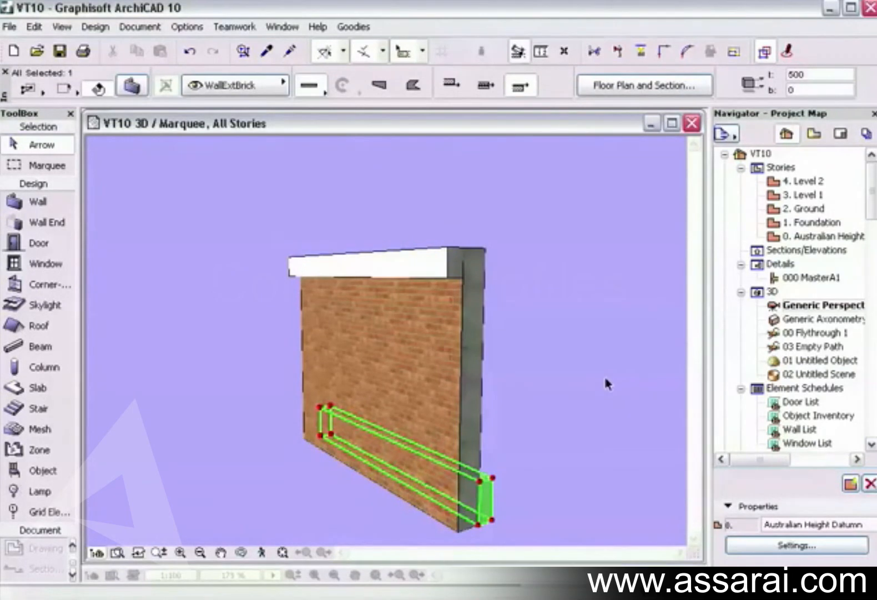
{"action": "key", "text": "ctrl+t"}
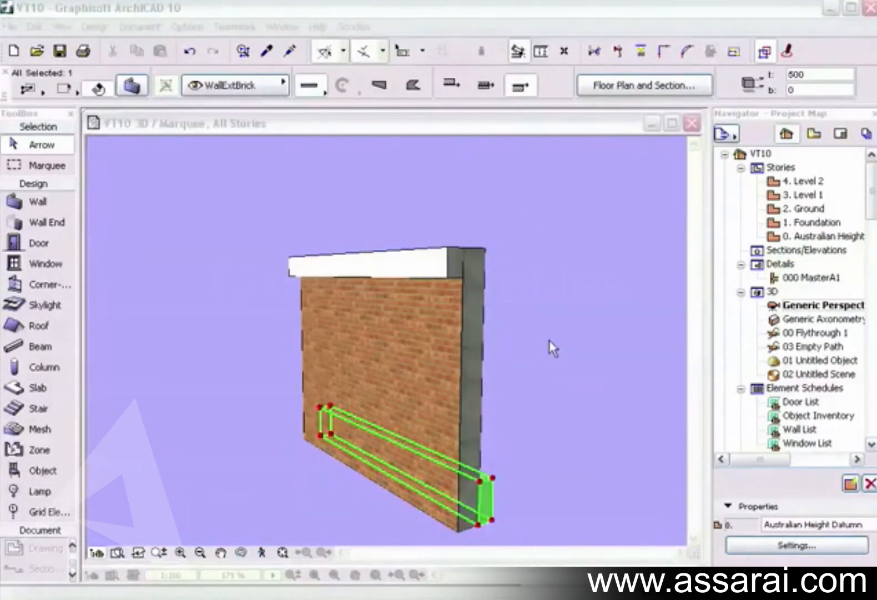
{"action": "left_click", "coordinate": [691, 124]}
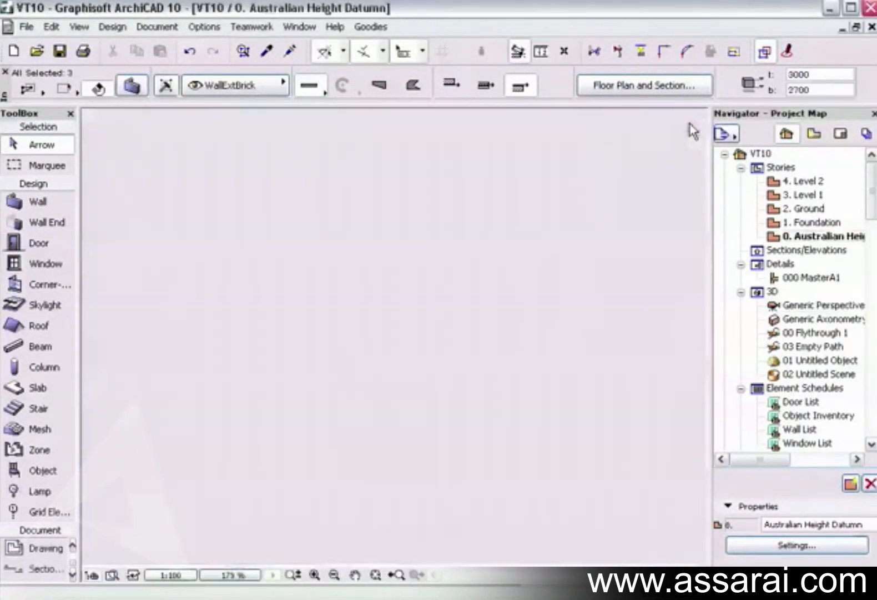
Select all three walls on the floor plan and merge them into a single complex-profile wall
{"action": "left_click", "coordinate": [352, 233]}
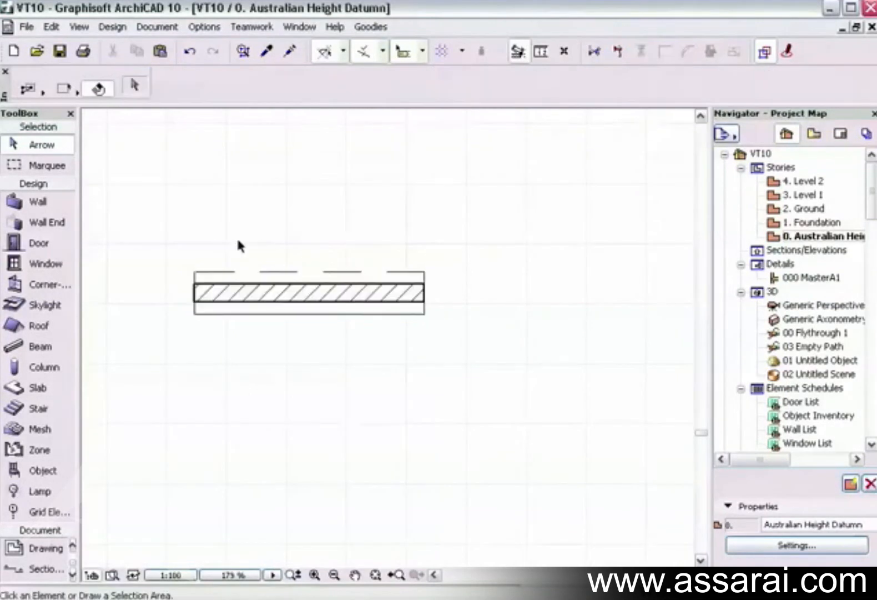
{"action": "left_click", "coordinate": [149, 229]}
{"action": "left_click", "coordinate": [246, 362]}
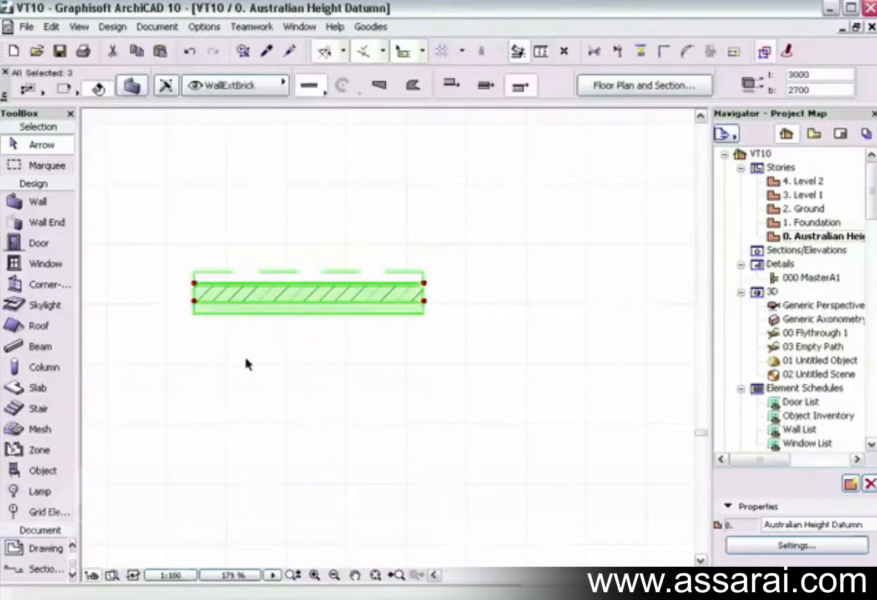
{"action": "left_click", "coordinate": [112, 27]}
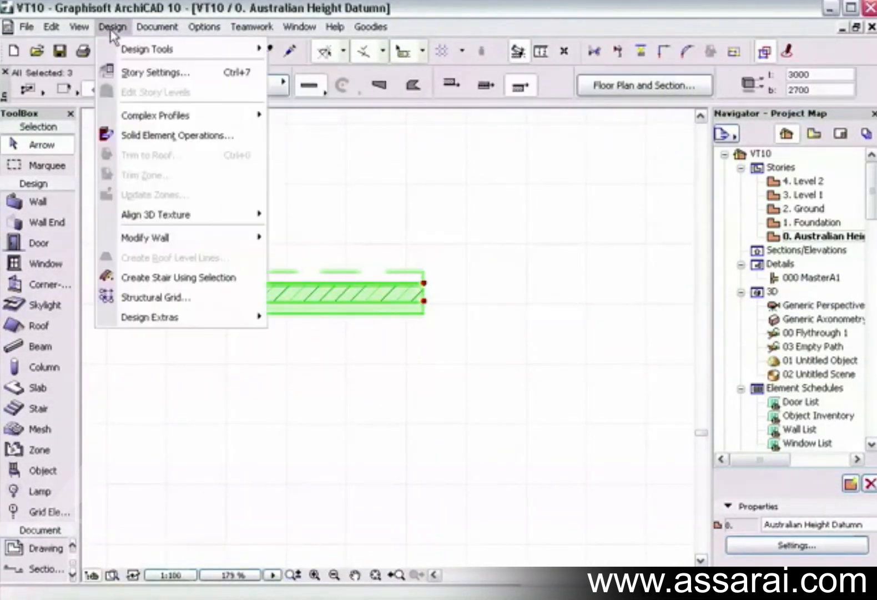
{"action": "mouse_move", "coordinate": [136, 115]}
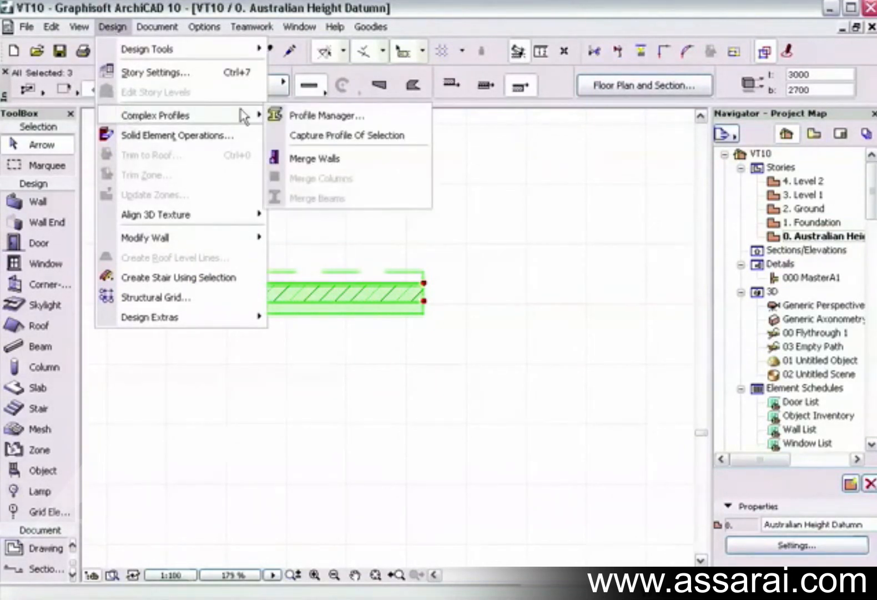
{"action": "left_click", "coordinate": [329, 165]}
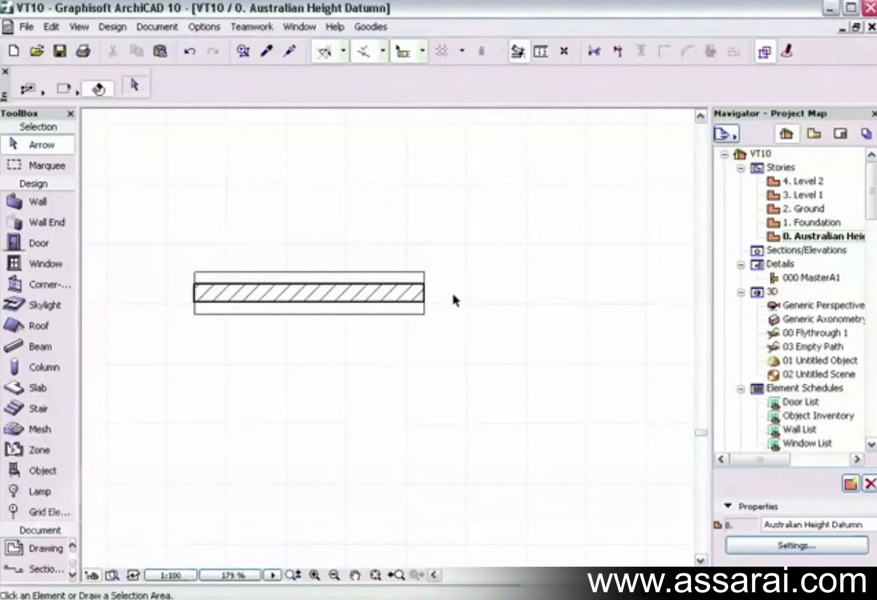
Examine the merged wall in 3D by selecting and deselecting it, and return to the floor plan
{"action": "key", "text": "F5"}
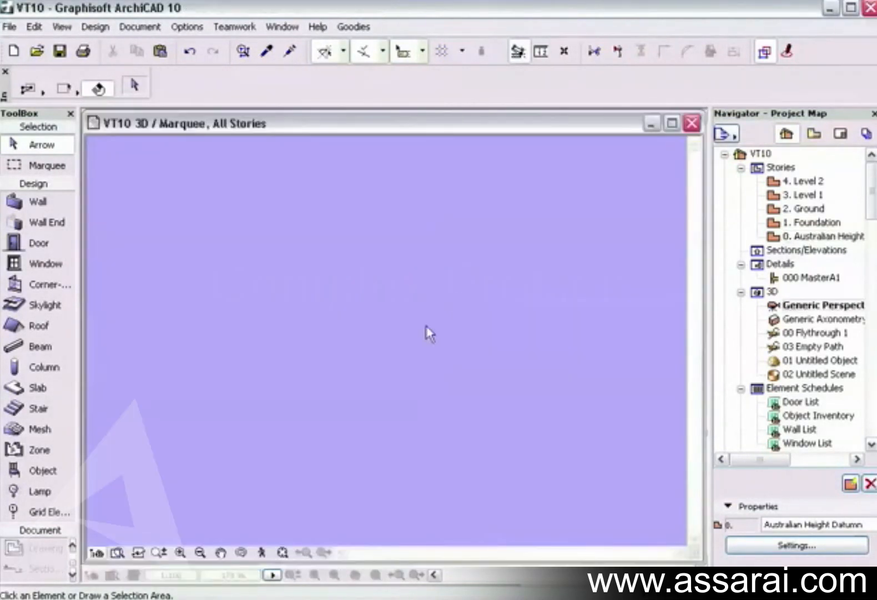
{"action": "left_click", "coordinate": [411, 353]}
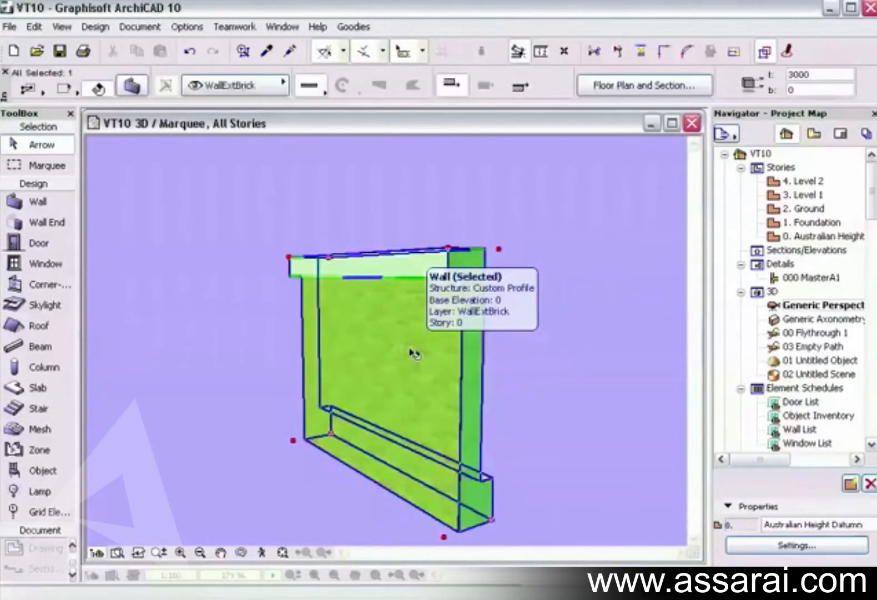
{"action": "left_click", "coordinate": [612, 215]}
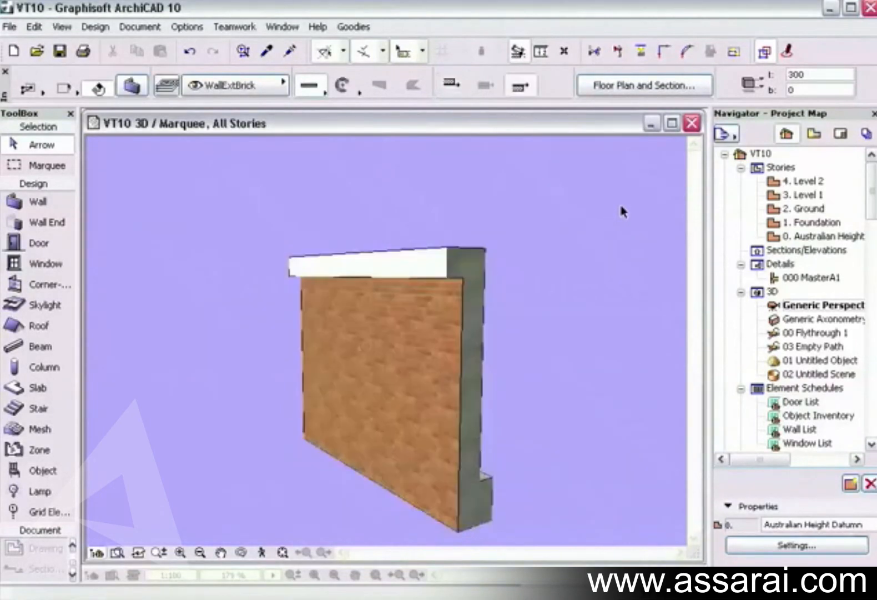
{"action": "key", "text": "F2"}
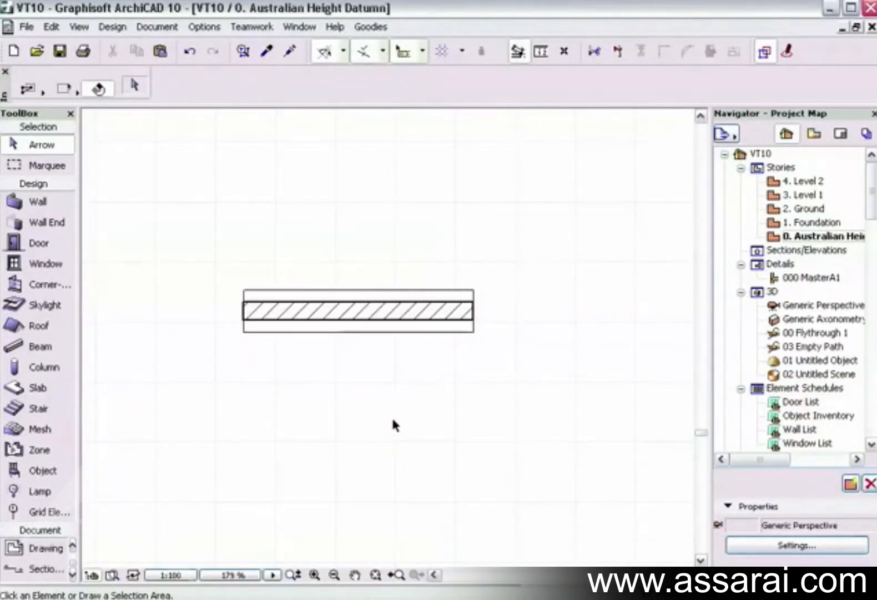
Select the merged wall on the floor plan and capture its profile for editing in the Profile Manager
{"action": "left_click", "coordinate": [112, 27]}
{"action": "left_click", "coordinate": [289, 394]}
{"action": "left_click_drag", "start_coordinate": [289, 393], "coordinate": [213, 266]}
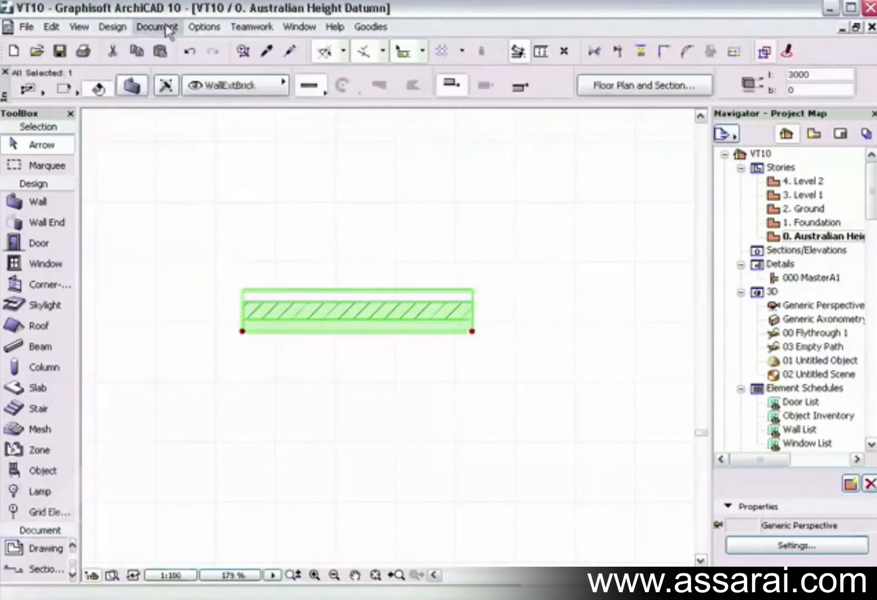
{"action": "left_click", "coordinate": [112, 26]}
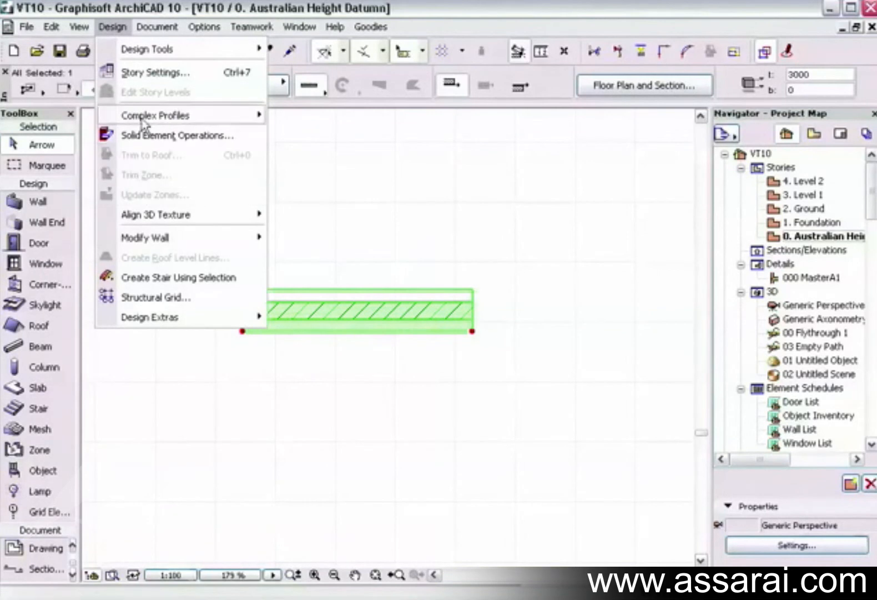
{"action": "mouse_move", "coordinate": [141, 117]}
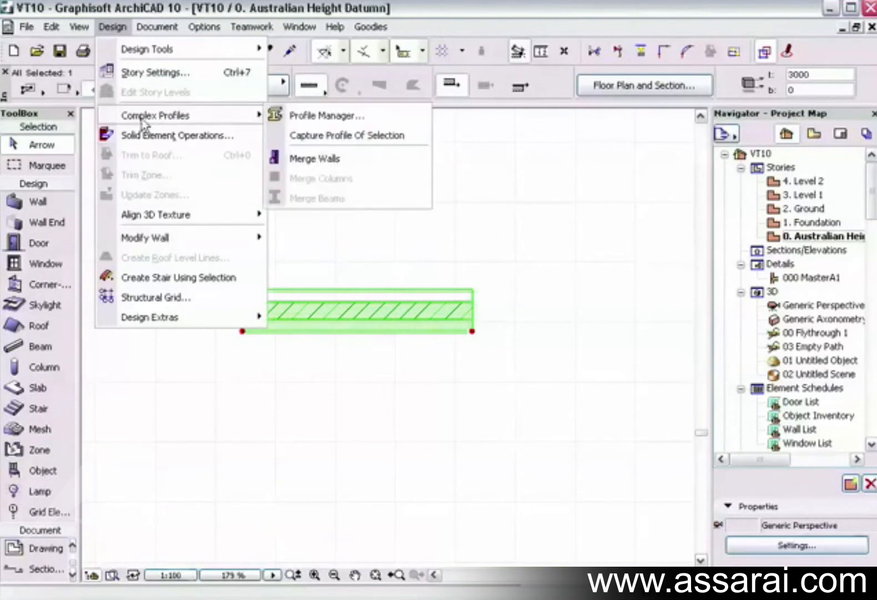
{"action": "left_click", "coordinate": [325, 139]}
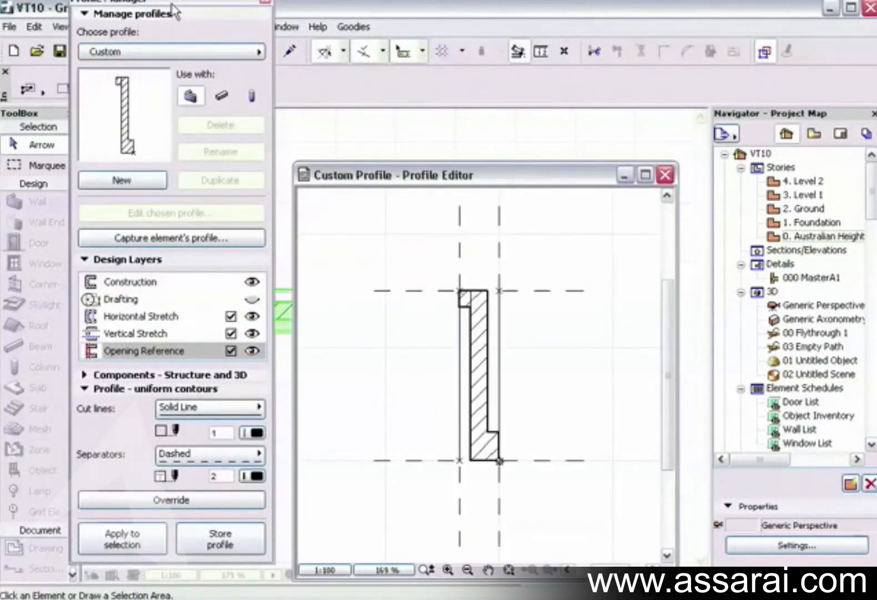
{"action": "left_click_drag", "start_coordinate": [173, 5], "coordinate": [175, 25]}
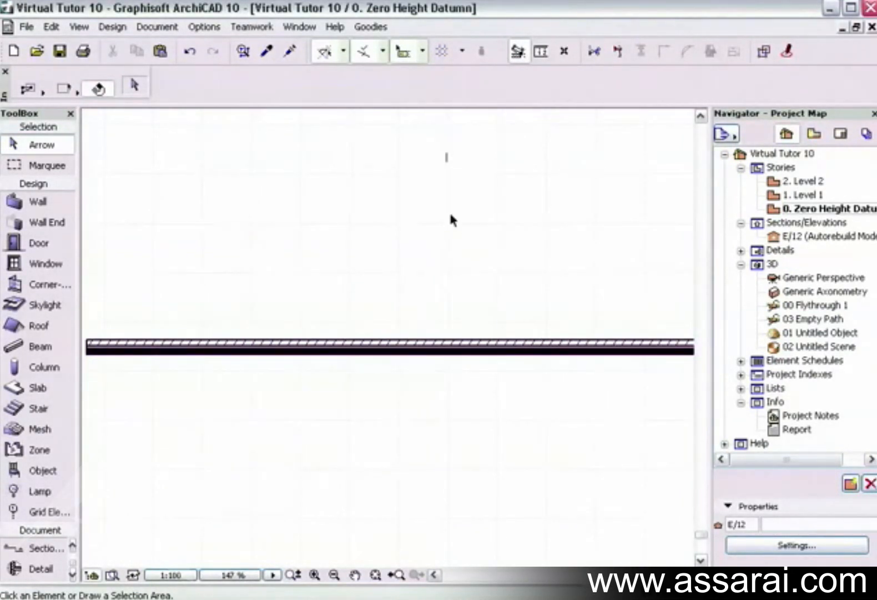
Open section E/12 through the wall to examine its footing, brick and gutter profile, and return to the floor plan
{"action": "scroll", "coordinate": [452, 264], "scroll_direction": "down", "scroll_amount": 1}
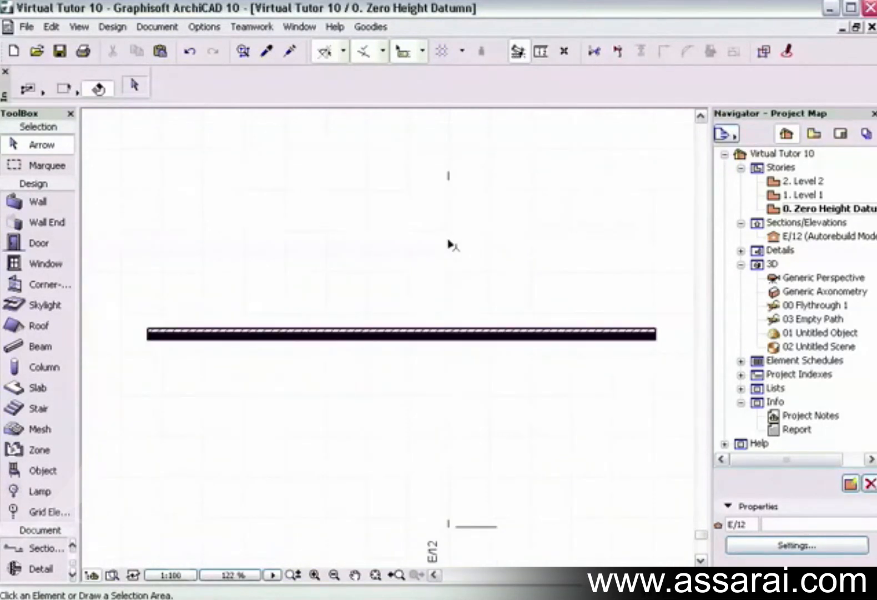
{"action": "right_click", "coordinate": [449, 241]}
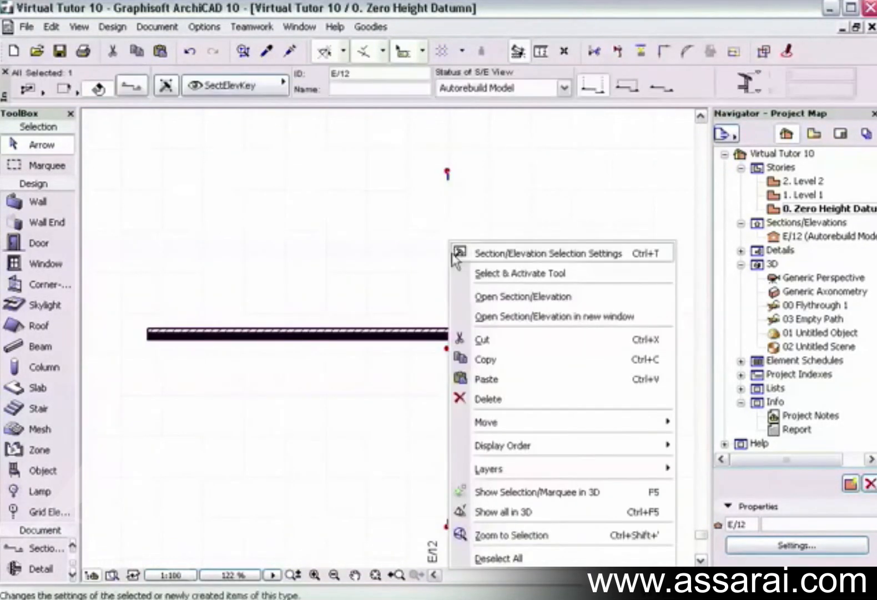
{"action": "left_click", "coordinate": [484, 299]}
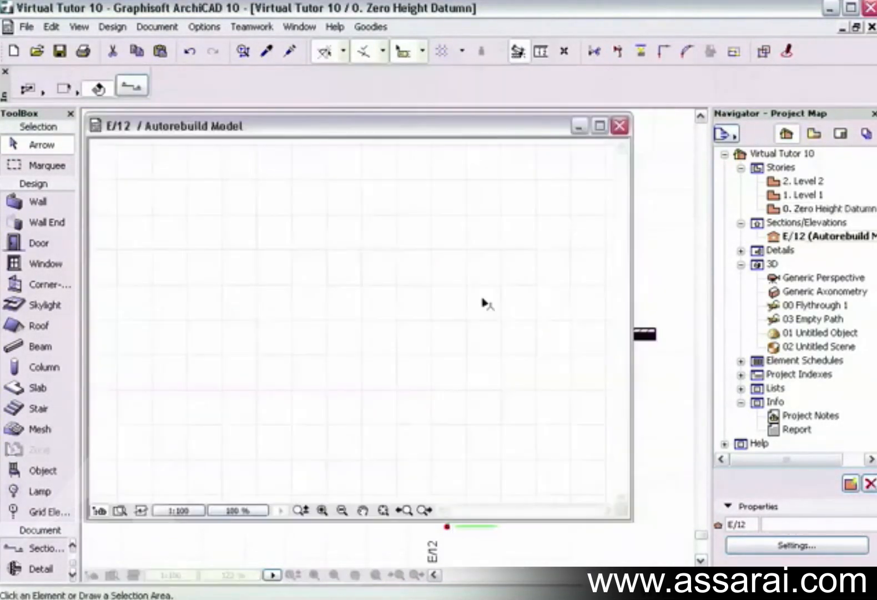
{"action": "scroll", "coordinate": [254, 428], "scroll_direction": "up", "scroll_amount": 10}
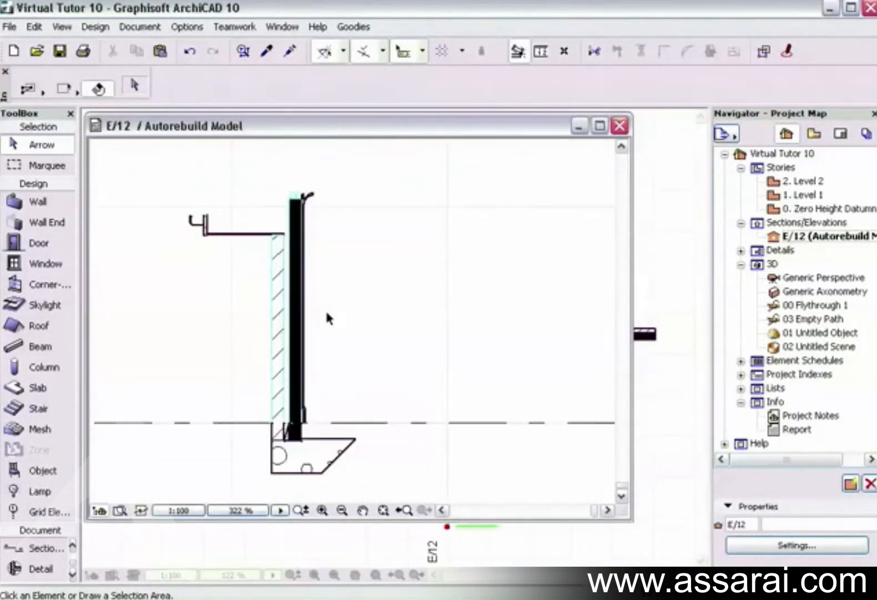
{"action": "left_click", "coordinate": [326, 313]}
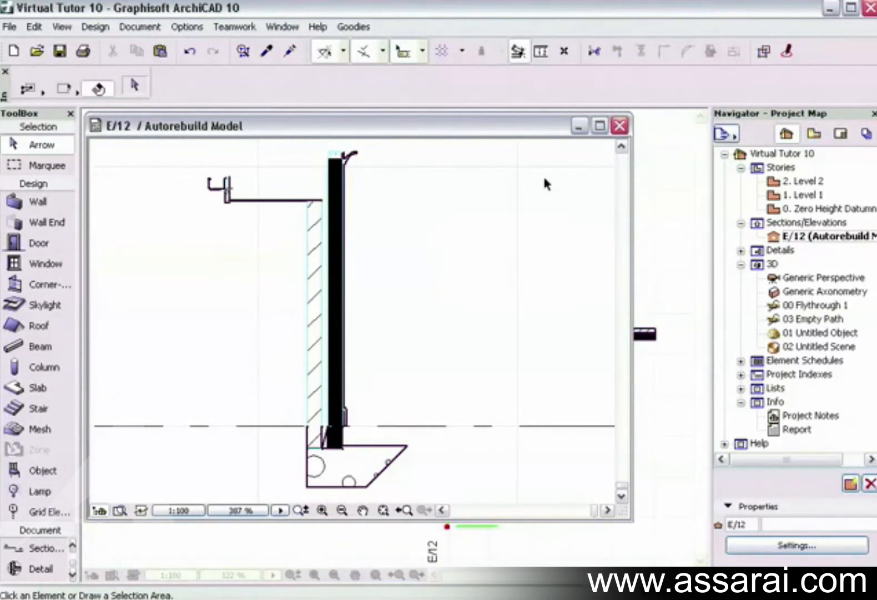
{"action": "left_click", "coordinate": [626, 131]}
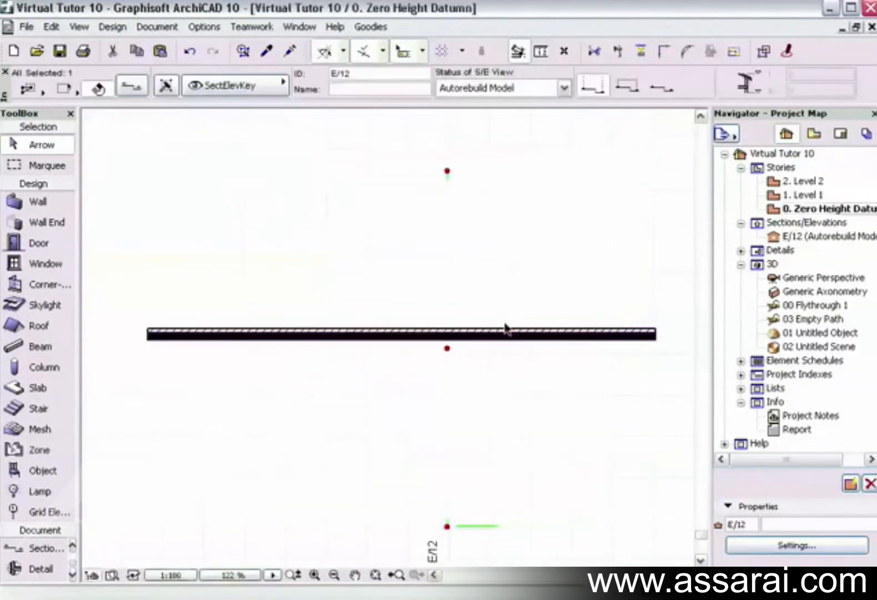
Select the wall on the floor plan and capture its complex profile in the Profile Manager
{"action": "left_click", "coordinate": [546, 300]}
{"action": "left_click", "coordinate": [672, 361]}
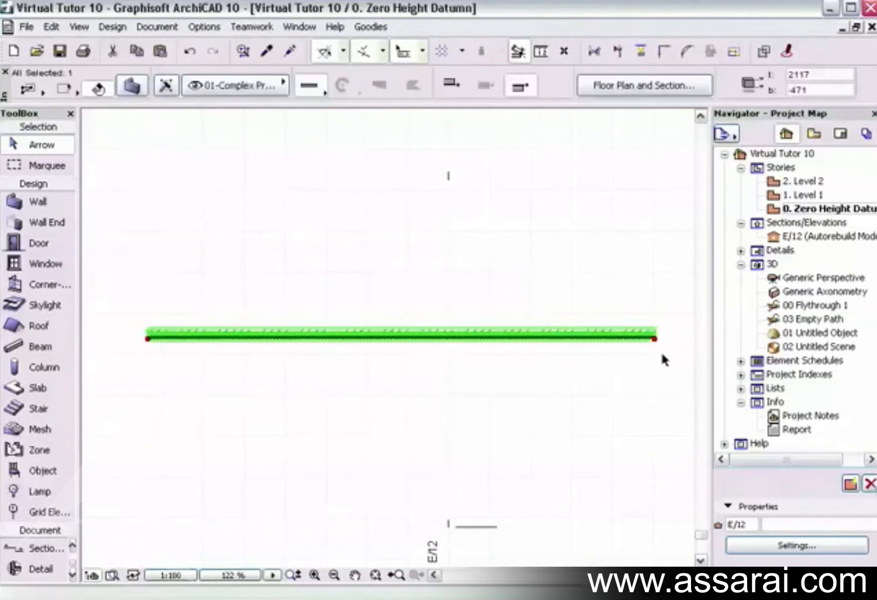
{"action": "left_click", "coordinate": [116, 29]}
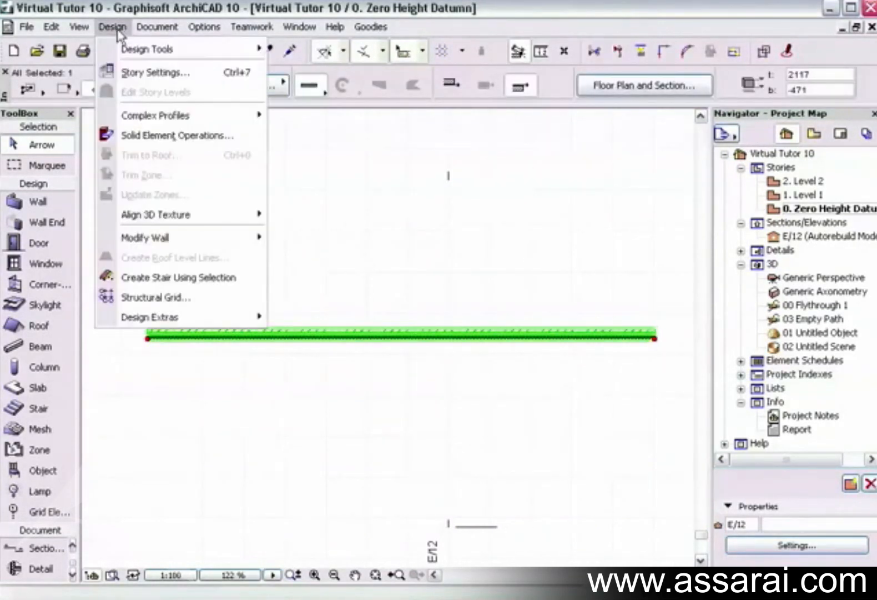
{"action": "mouse_move", "coordinate": [125, 118]}
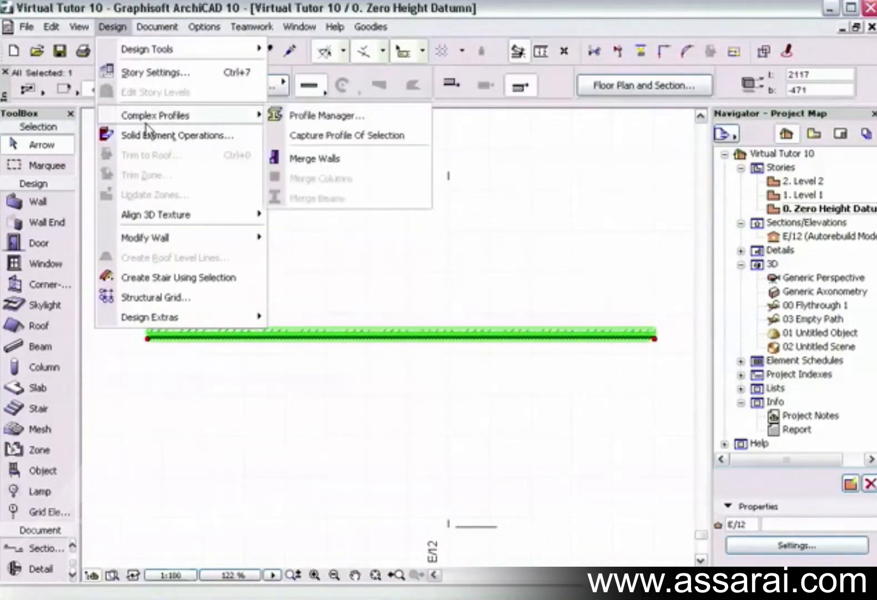
{"action": "left_click", "coordinate": [319, 136]}
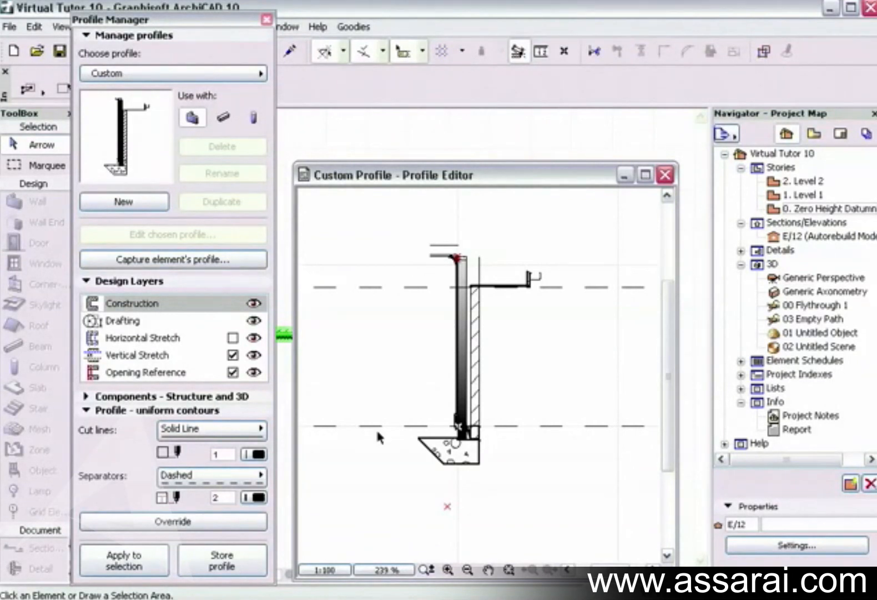
Store the captured profile under the name "Full Wall" and close the Profile Editor and Profile Manager
{"action": "left_click", "coordinate": [237, 567]}
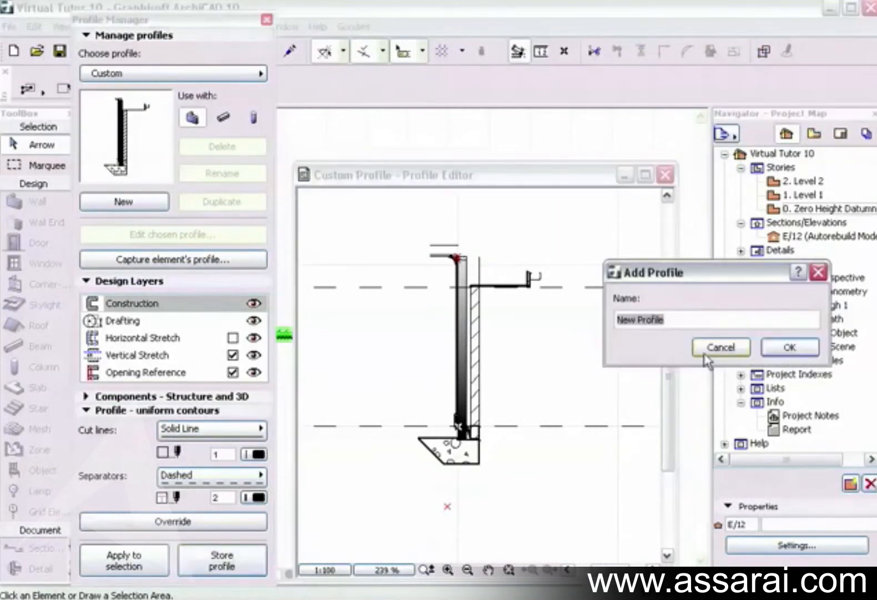
{"action": "type", "text": "Full"}
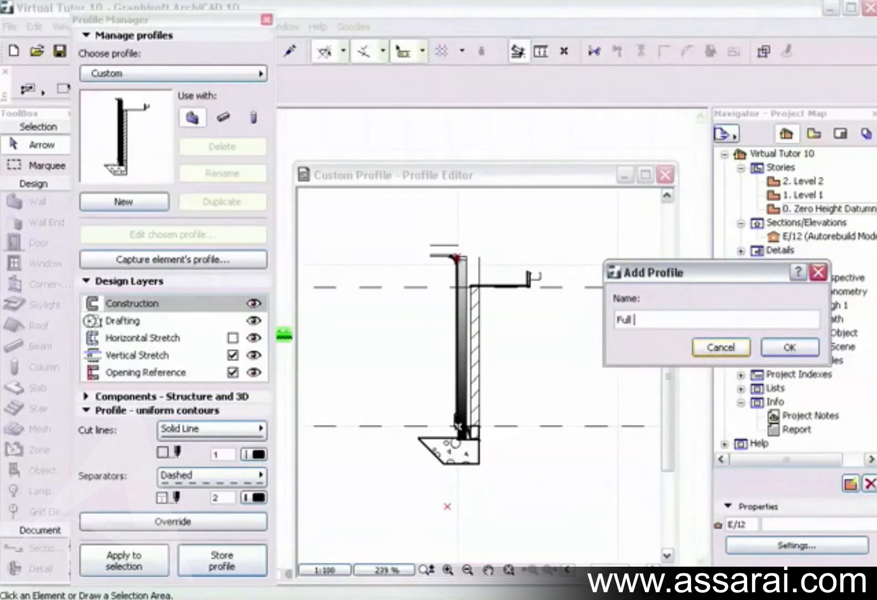
{"action": "type", "text": " Wall"}
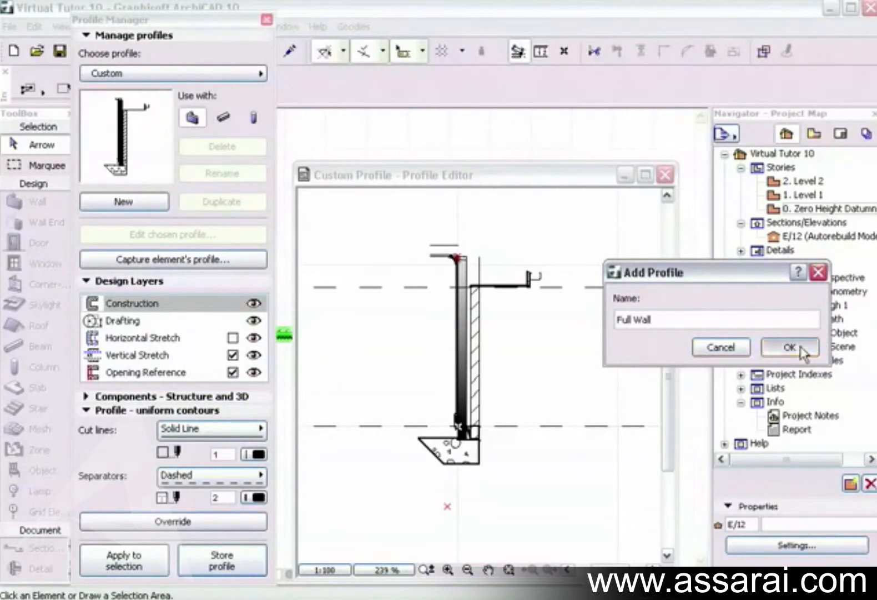
{"action": "left_click", "coordinate": [793, 347]}
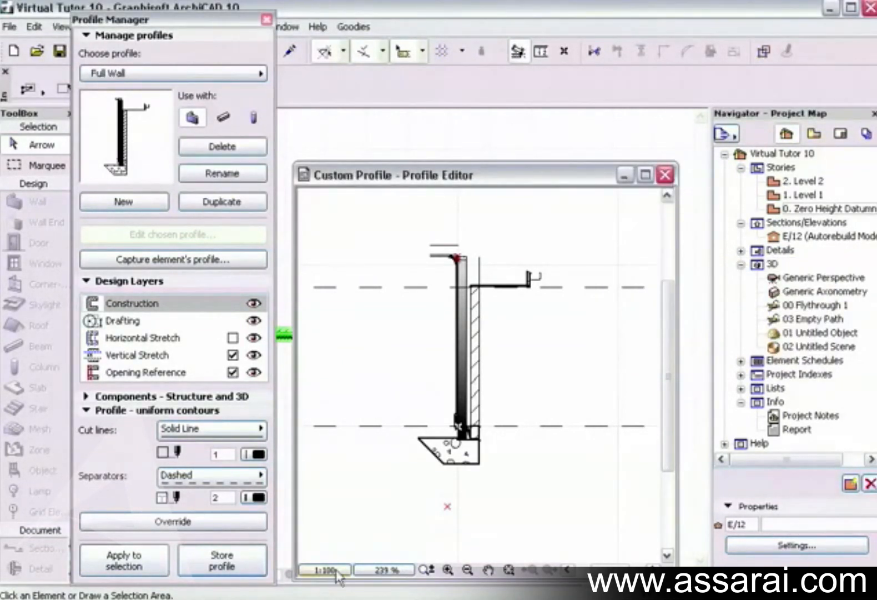
{"action": "left_click", "coordinate": [665, 174]}
{"action": "left_click", "coordinate": [267, 20]}
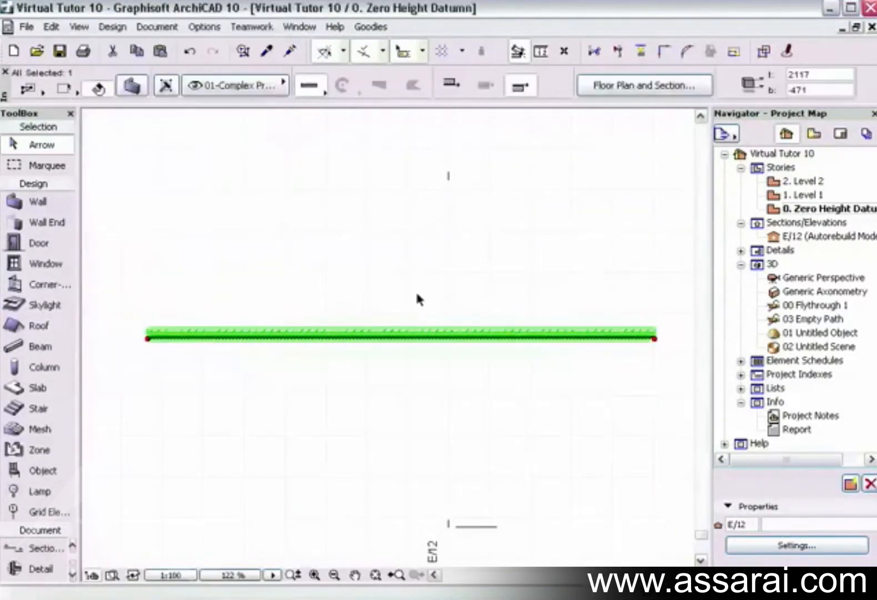
Delete the sample complex-profile wall from the floor plan
{"action": "left_click", "coordinate": [369, 334], "text": "shift"}
{"action": "left_click", "coordinate": [368, 337], "text": "shift"}
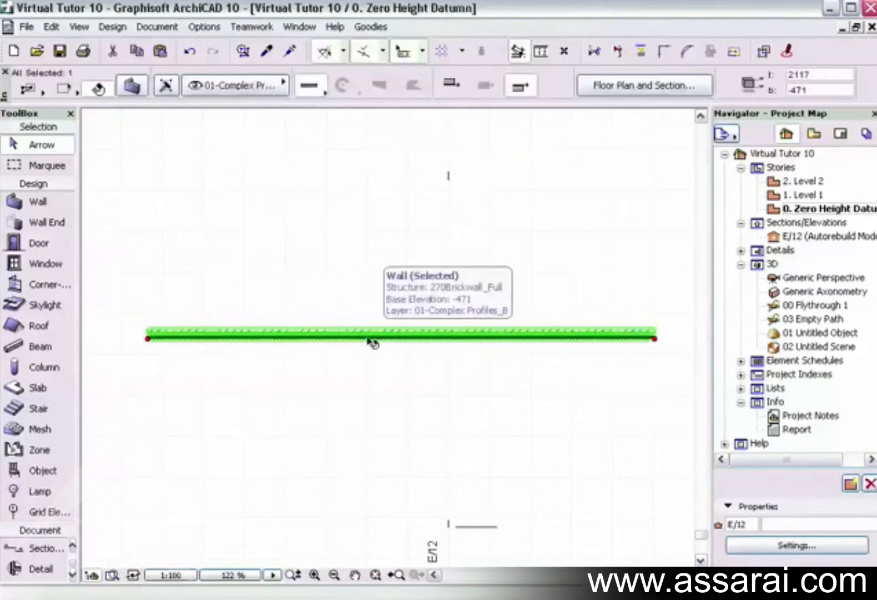
{"action": "left_click", "coordinate": [368, 337], "text": "shift"}
{"action": "key", "text": "Delete"}
Draw a rectangular slab around the E/12 section line on the floor plan
{"action": "scroll", "coordinate": [319, 361], "scroll_direction": "down", "scroll_amount": 4}
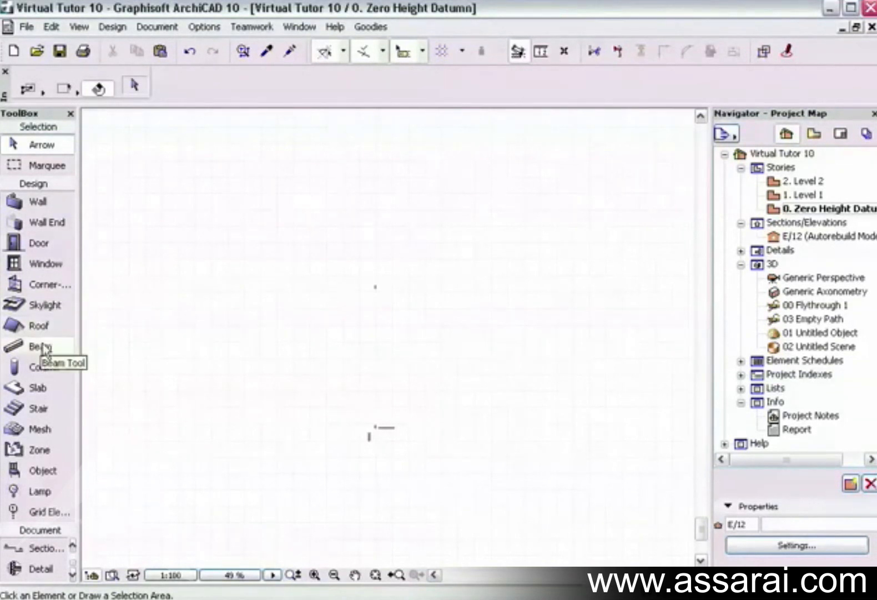
{"action": "left_click", "coordinate": [36, 387]}
{"action": "left_click", "coordinate": [253, 256]}
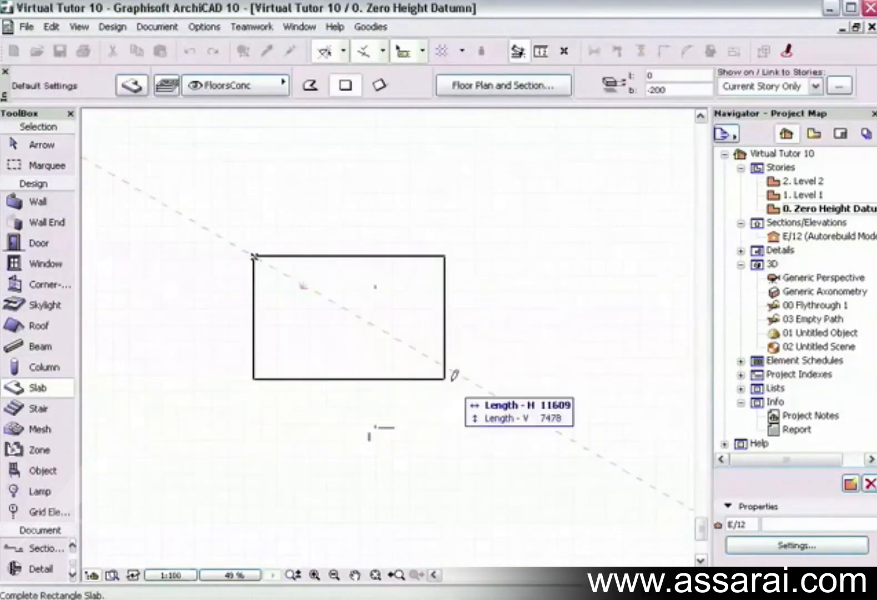
{"action": "left_click", "coordinate": [494, 395]}
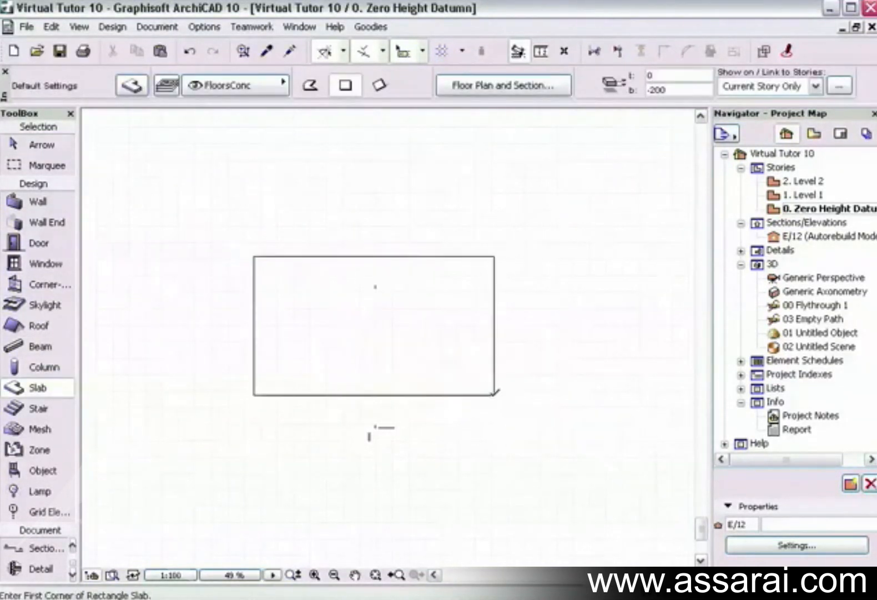
Set the wall defaults to the complex profile 270Brickwall_Full and trace walls with it around the whole slab outline
{"action": "left_click", "coordinate": [36, 201]}
{"action": "left_click", "coordinate": [139, 88]}
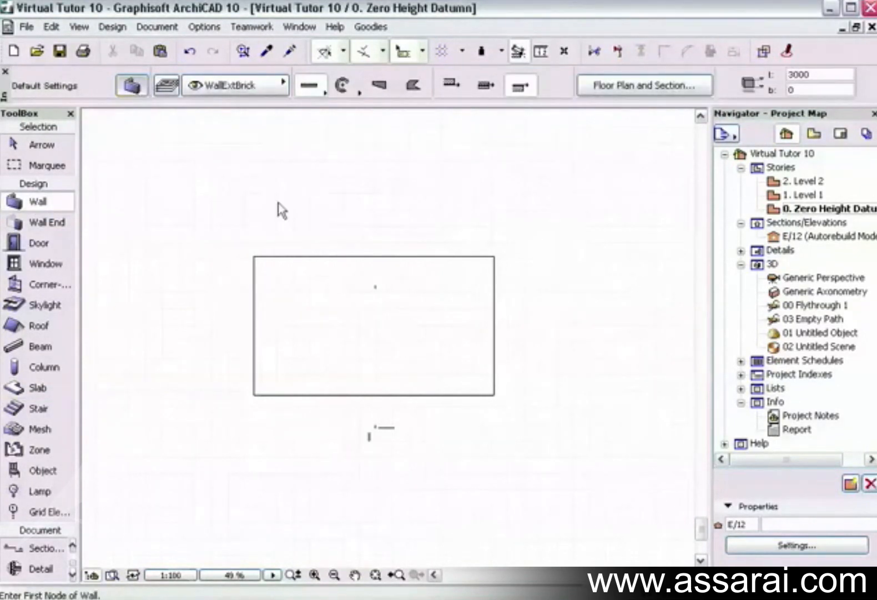
{"action": "left_click", "coordinate": [338, 175]}
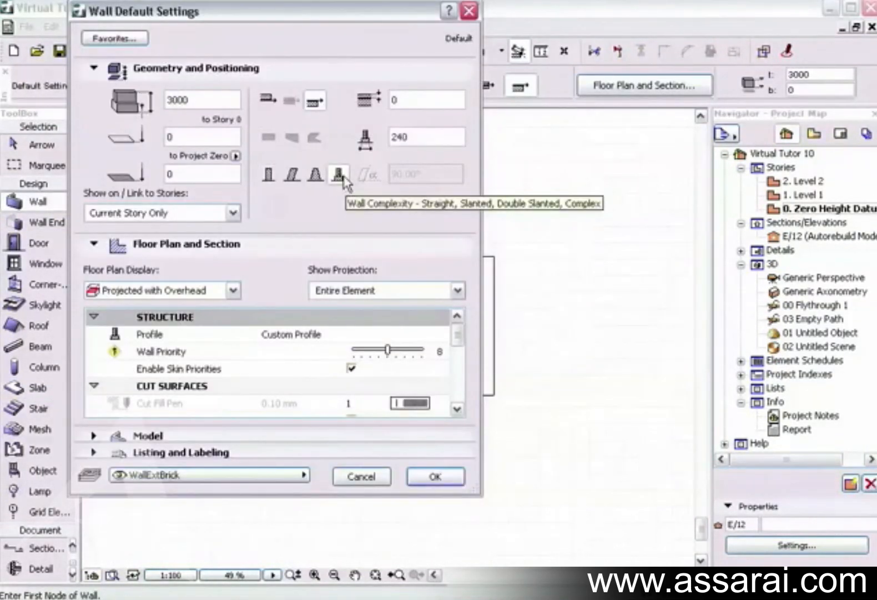
{"action": "left_click", "coordinate": [439, 334]}
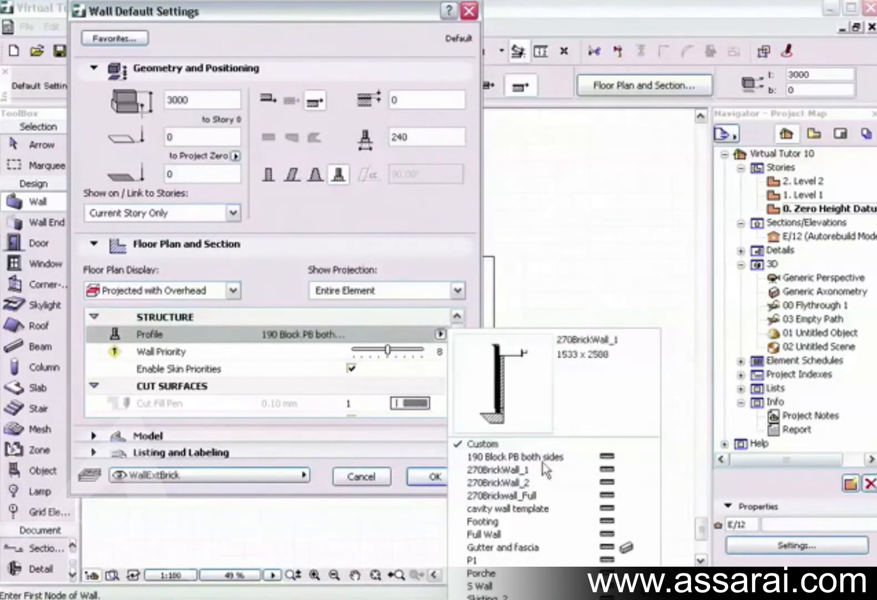
{"action": "left_click", "coordinate": [534, 495]}
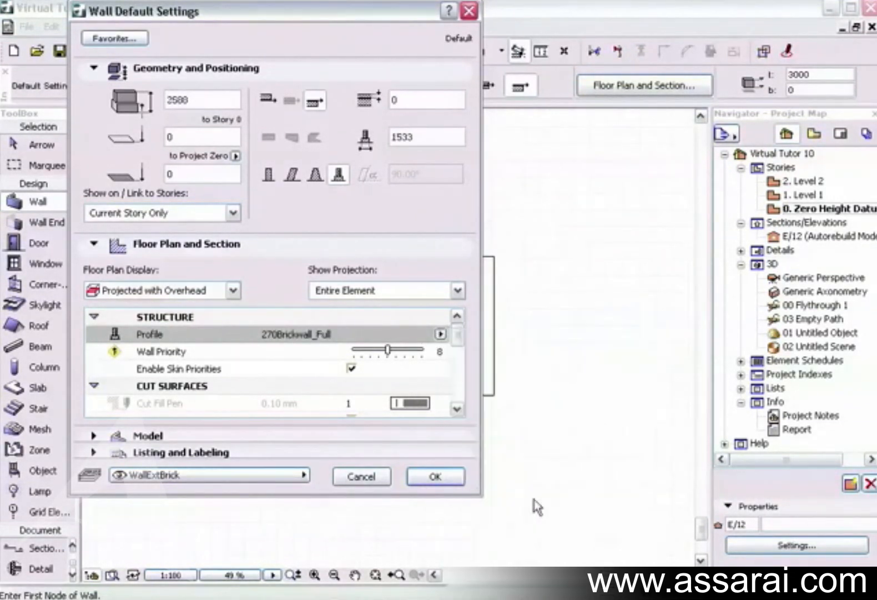
{"action": "left_click", "coordinate": [437, 476]}
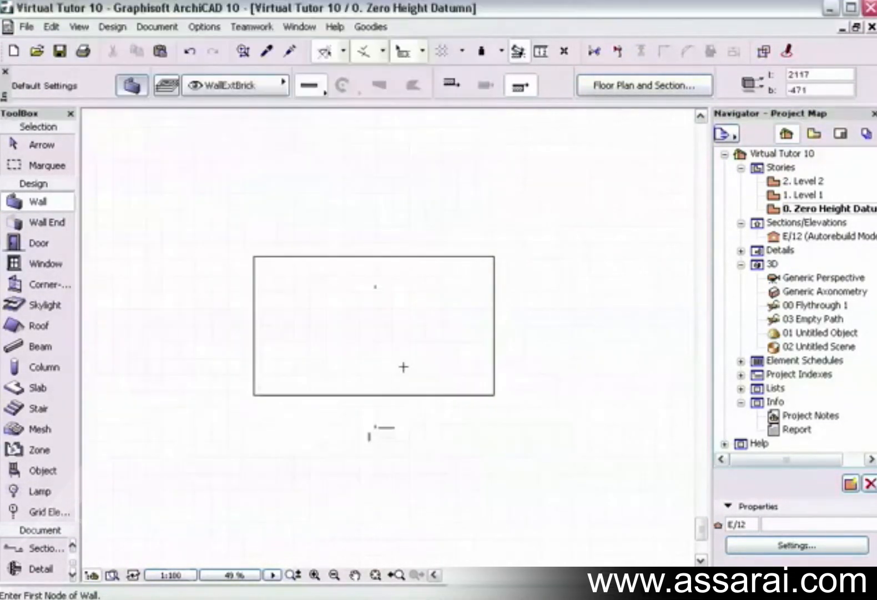
{"action": "left_click", "coordinate": [394, 257]}
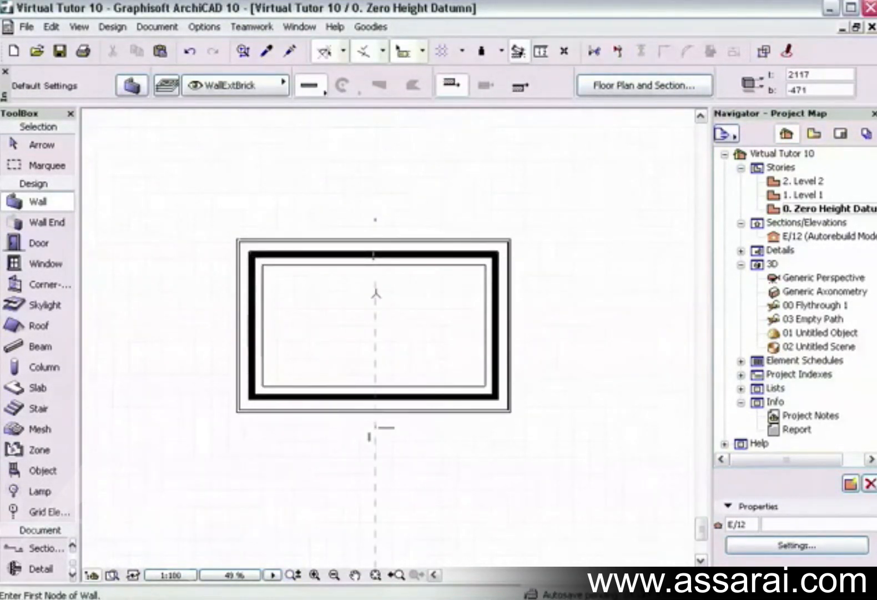
Open section E/12 through the new walls and set the slab's bottom level to -150
{"action": "right_click", "coordinate": [375, 294]}
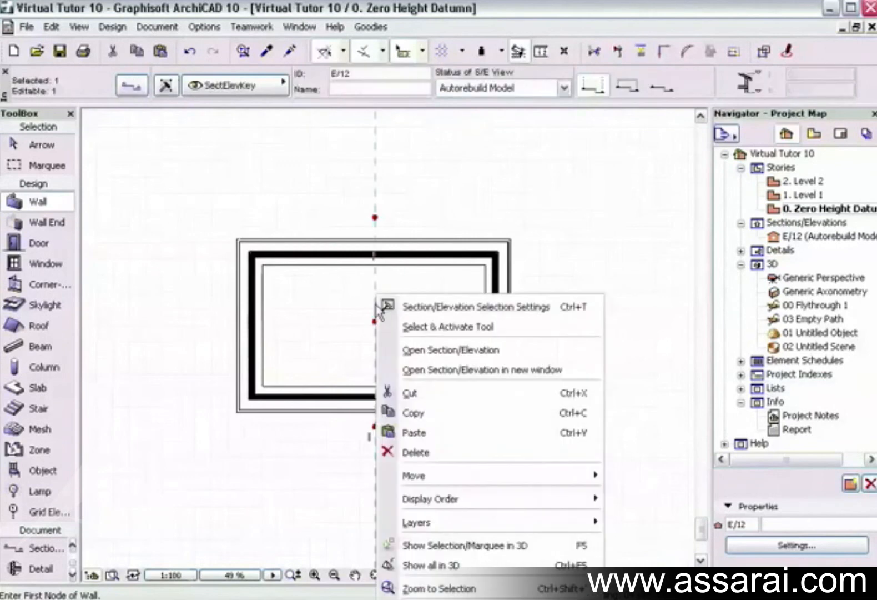
{"action": "left_click", "coordinate": [407, 349]}
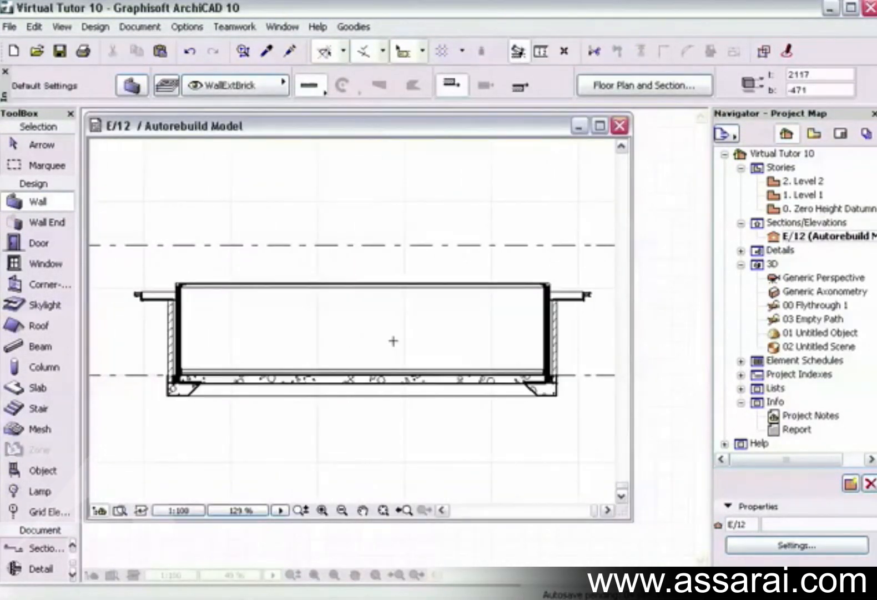
{"action": "scroll", "coordinate": [251, 360], "scroll_direction": "up", "scroll_amount": 2}
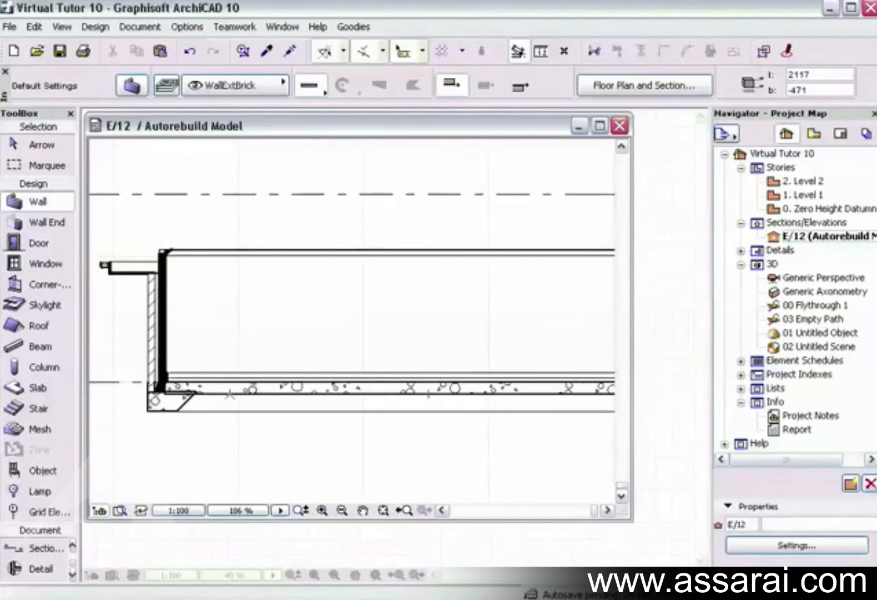
{"action": "scroll", "coordinate": [216, 394], "scroll_direction": "up", "scroll_amount": 3}
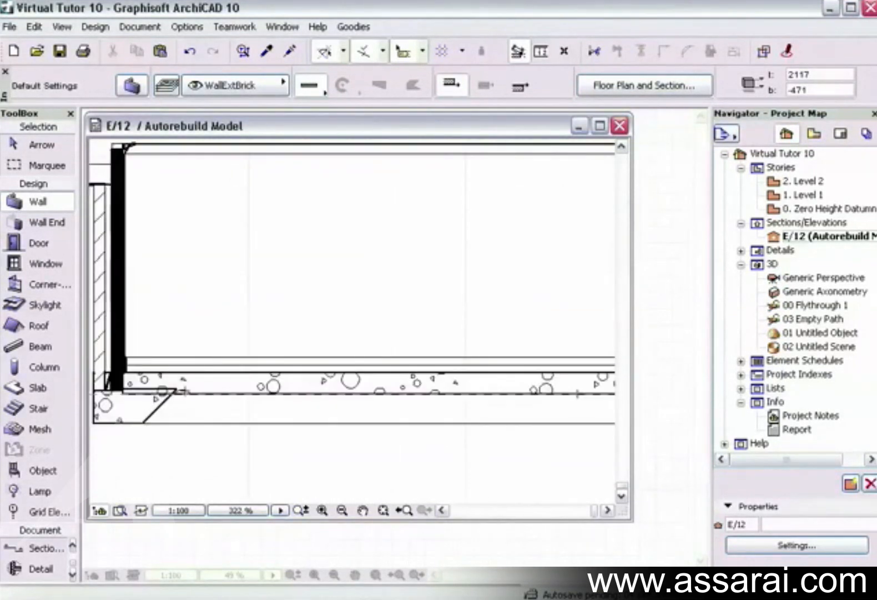
{"action": "left_click", "coordinate": [198, 393], "text": "shift"}
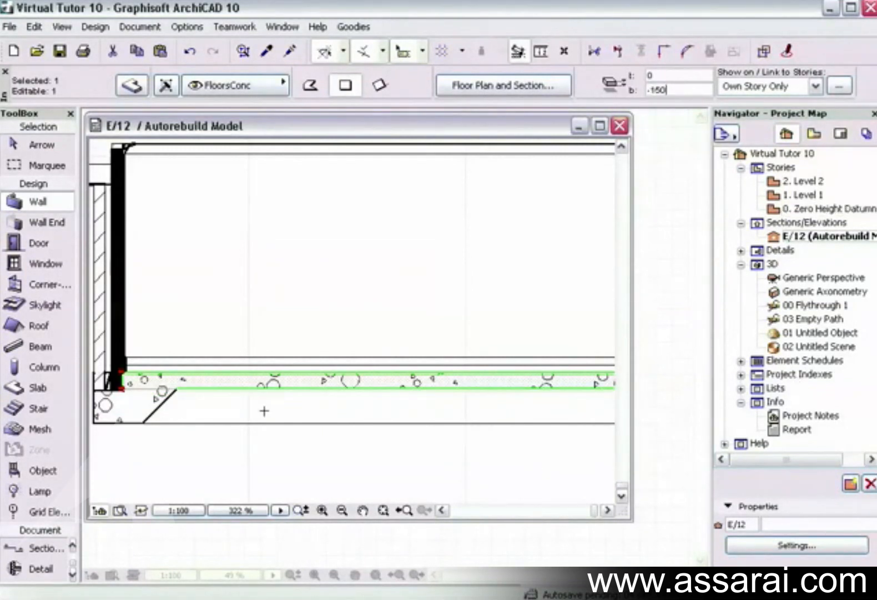
{"action": "key", "text": "Escape"}
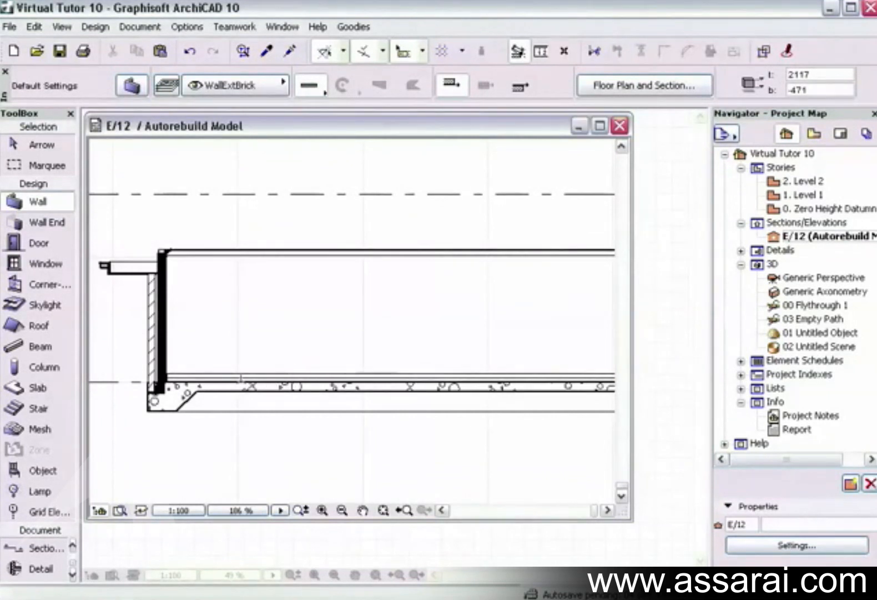
Select the slab and the complex-profile wall in section to examine how they meet at the footing
{"action": "scroll", "coordinate": [245, 378], "scroll_direction": "up", "scroll_amount": 5}
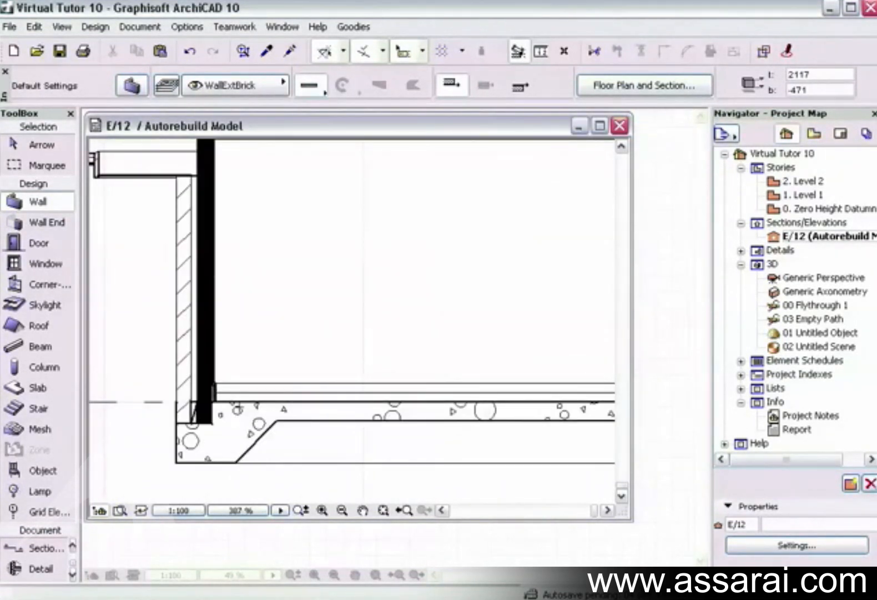
{"action": "scroll", "coordinate": [221, 402], "scroll_direction": "up", "scroll_amount": 4}
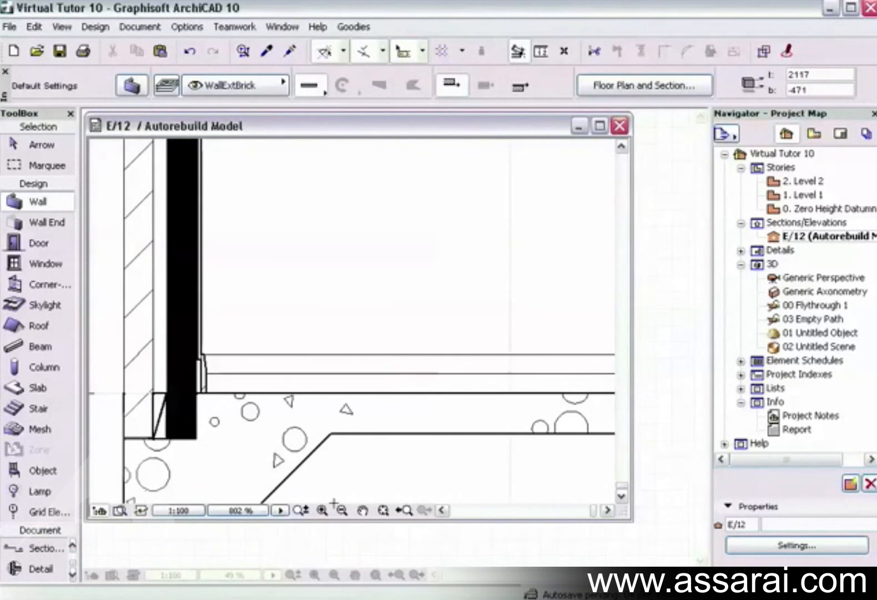
{"action": "left_click", "coordinate": [322, 400], "text": "shift"}
{"action": "key", "text": "Escape"}
{"action": "left_click", "coordinate": [286, 475], "text": "shift"}
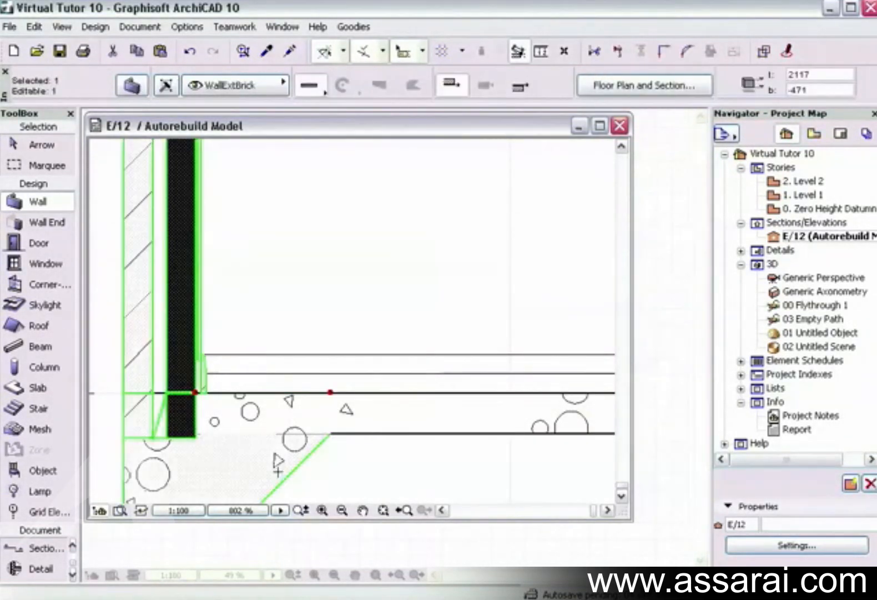
Clear the wall selection and examine the eaves, gutter and cornice of the complex-profile wall in section E/12
{"action": "key", "text": "Escape"}
{"action": "scroll", "coordinate": [373, 458], "scroll_direction": "down", "scroll_amount": 4}
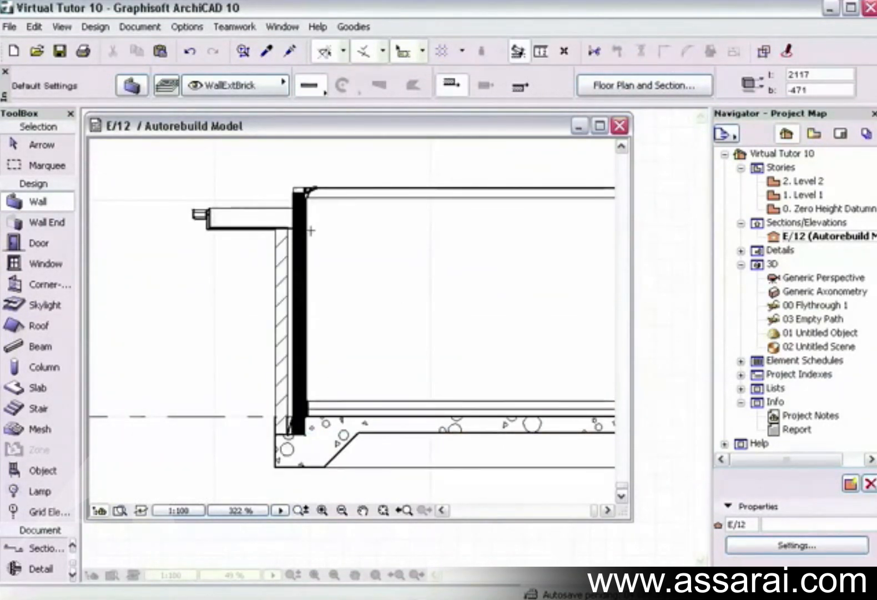
{"action": "scroll", "coordinate": [261, 232], "scroll_direction": "up", "scroll_amount": 4}
{"action": "middle_click_drag", "start_coordinate": [185, 227], "coordinate": [264, 341]}
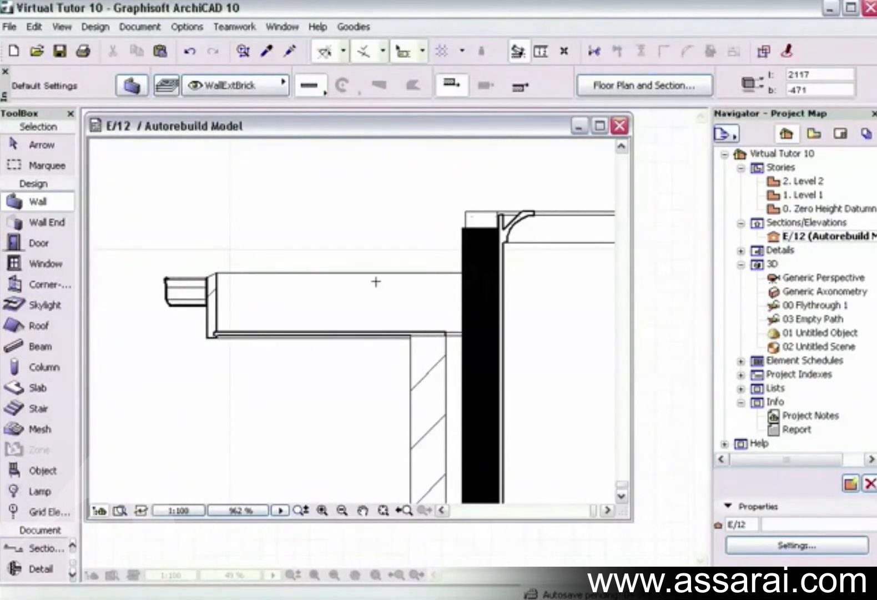
Widen the E/12 section window and fit the whole section, with both outer walls and the slab, inside it
{"action": "scroll", "coordinate": [444, 295], "scroll_direction": "down", "scroll_amount": 4}
{"action": "scroll", "coordinate": [564, 362], "scroll_direction": "down", "scroll_amount": 4}
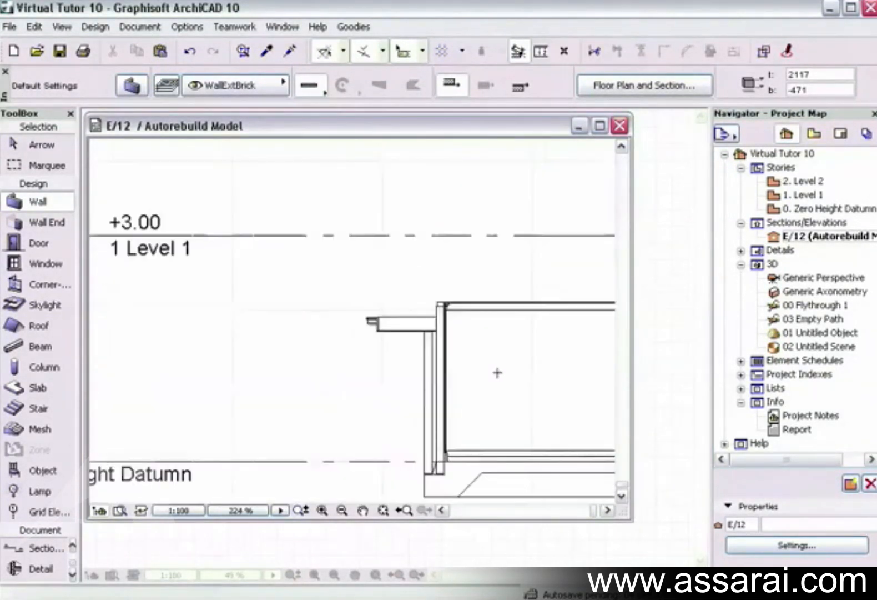
{"action": "middle_click_drag", "start_coordinate": [505, 370], "coordinate": [312, 295]}
{"action": "middle_click_drag", "start_coordinate": [413, 300], "coordinate": [289, 337]}
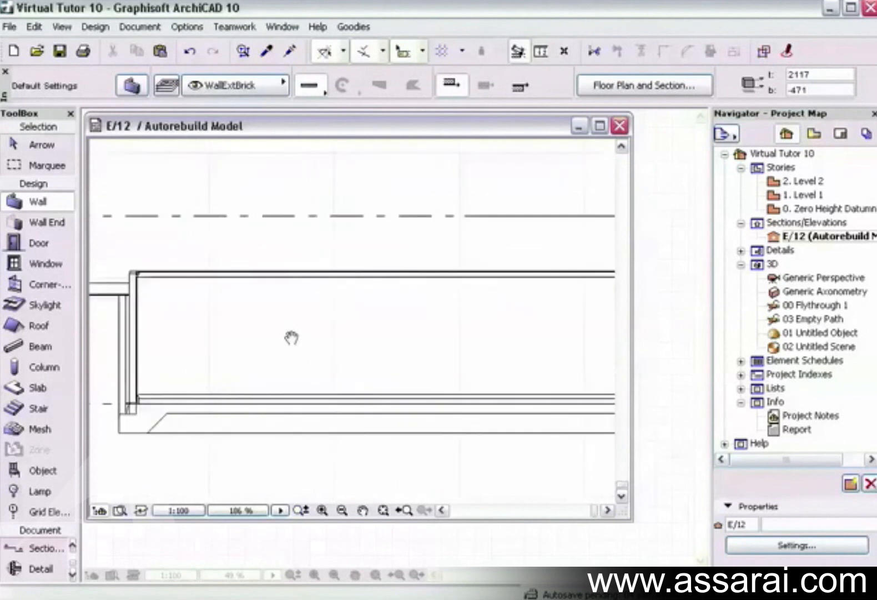
{"action": "scroll", "coordinate": [292, 327], "scroll_direction": "down", "scroll_amount": 1}
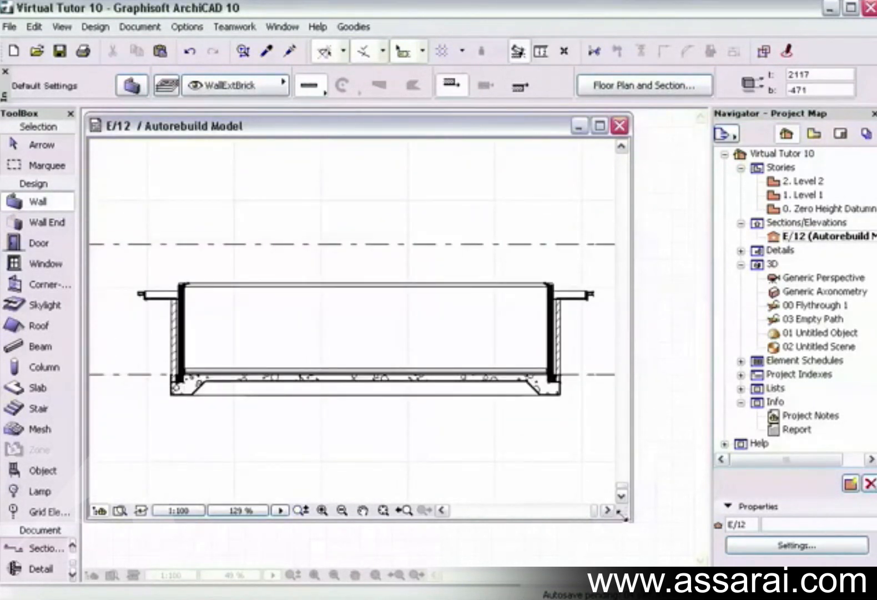
{"action": "left_click_drag", "start_coordinate": [630, 517], "coordinate": [693, 522]}
{"action": "mouse_move", "coordinate": [382, 321]}
{"action": "middle_mouse_down"}
{"action": "mouse_move", "coordinate": [394, 354]}
{"action": "mouse_move", "coordinate": [387, 337]}
{"action": "middle_mouse_up"}
{"action": "scroll", "coordinate": [387, 337], "scroll_direction": "up", "scroll_amount": 1}
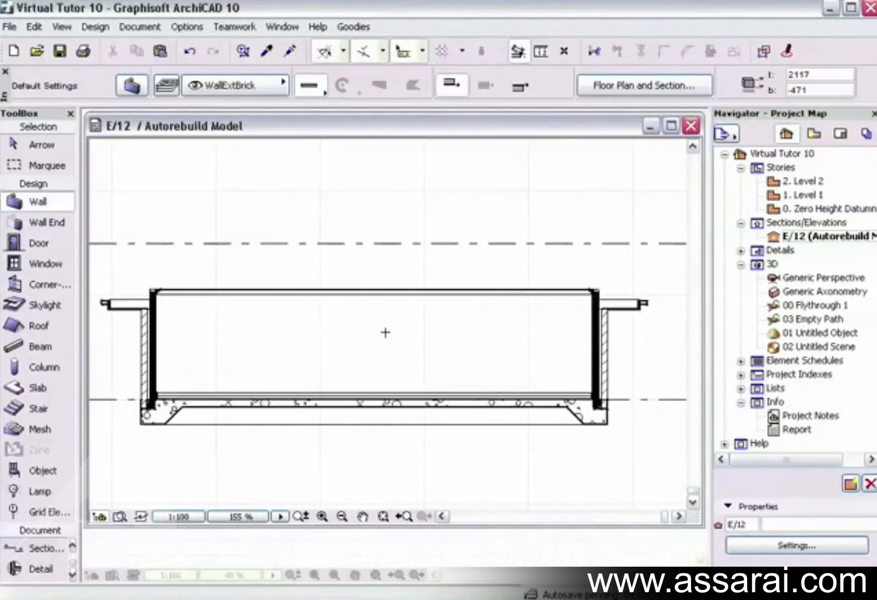